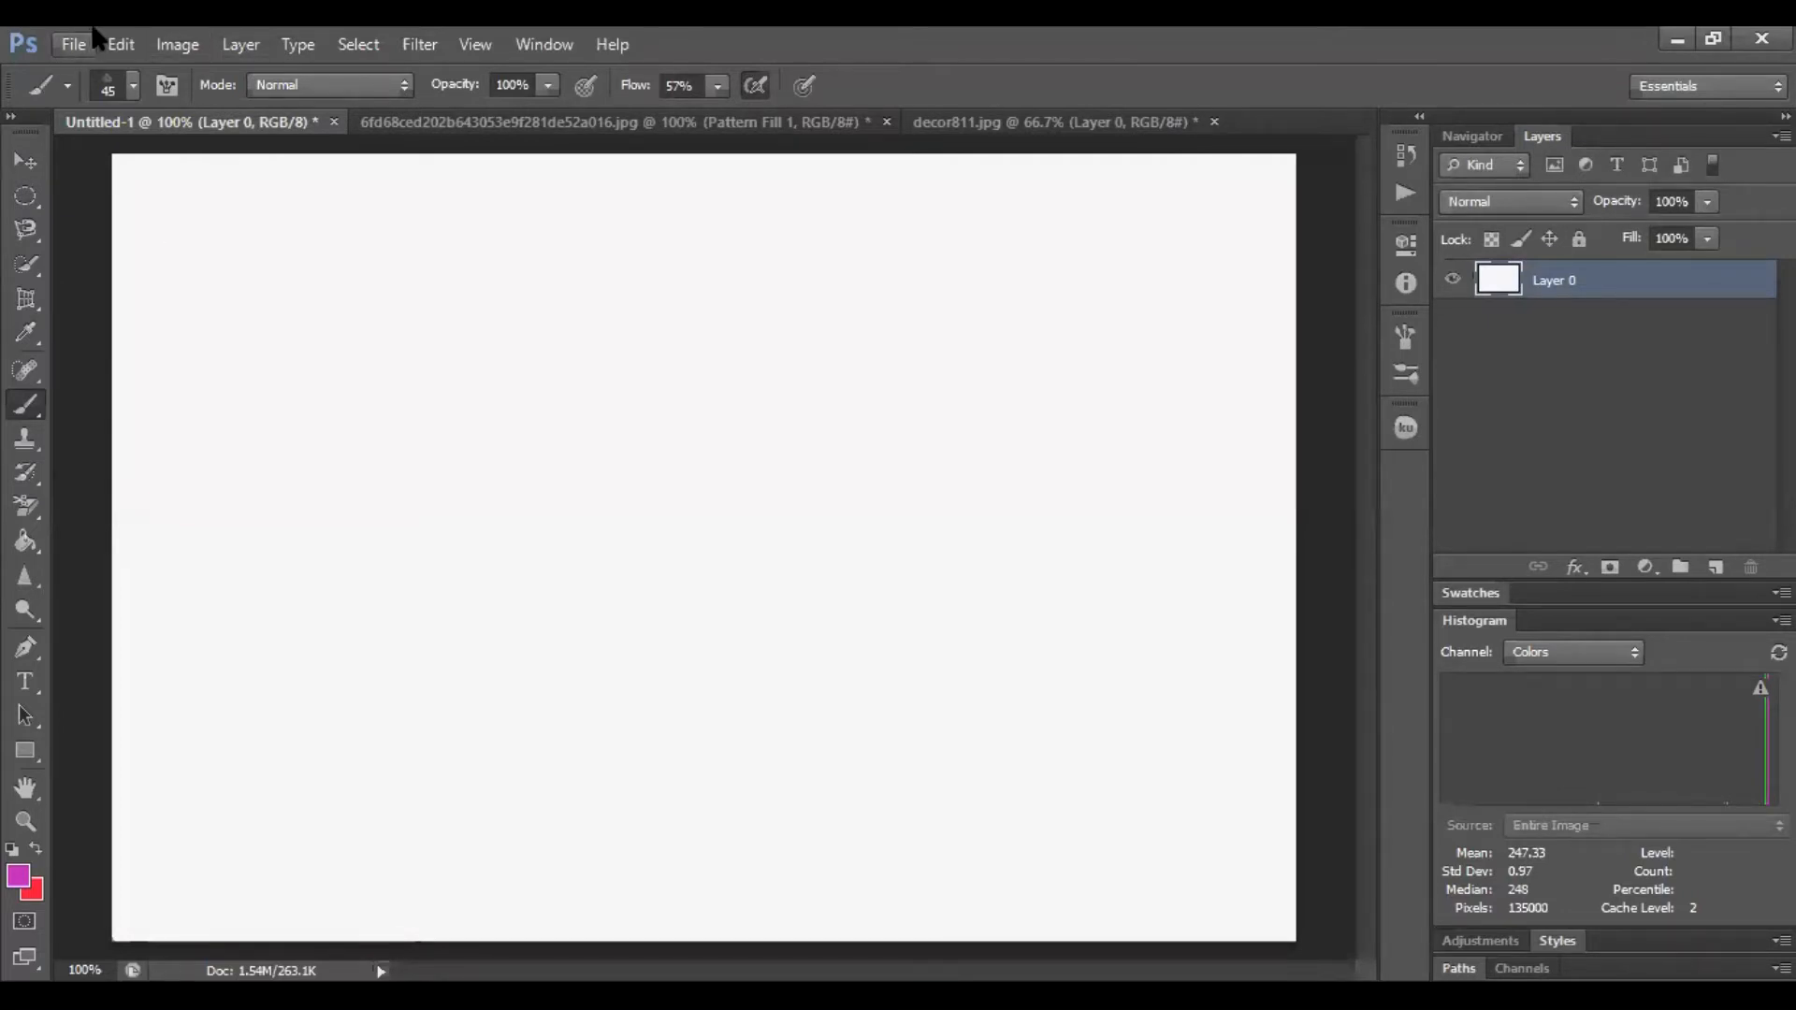
# Switch from the Brush tool to the Pencil tool and open its brush preset picker
pyautogui.rightClick(30, 413)
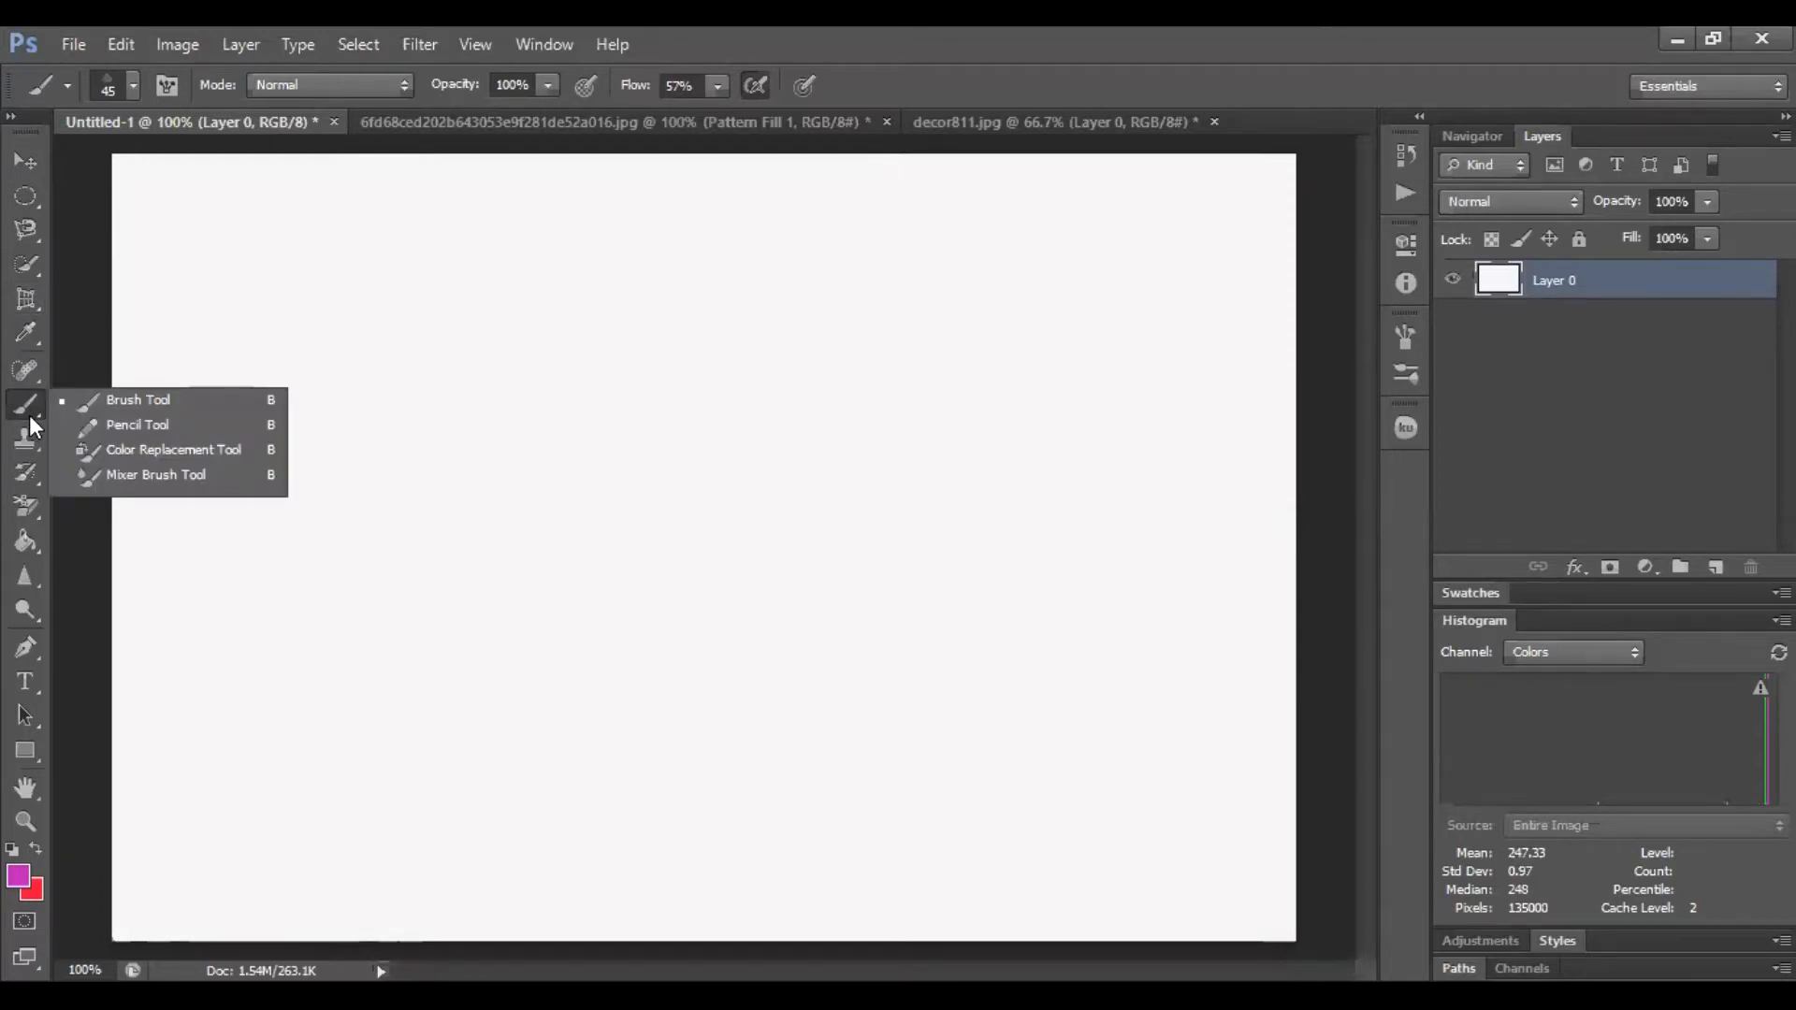
pyautogui.click(164, 429)
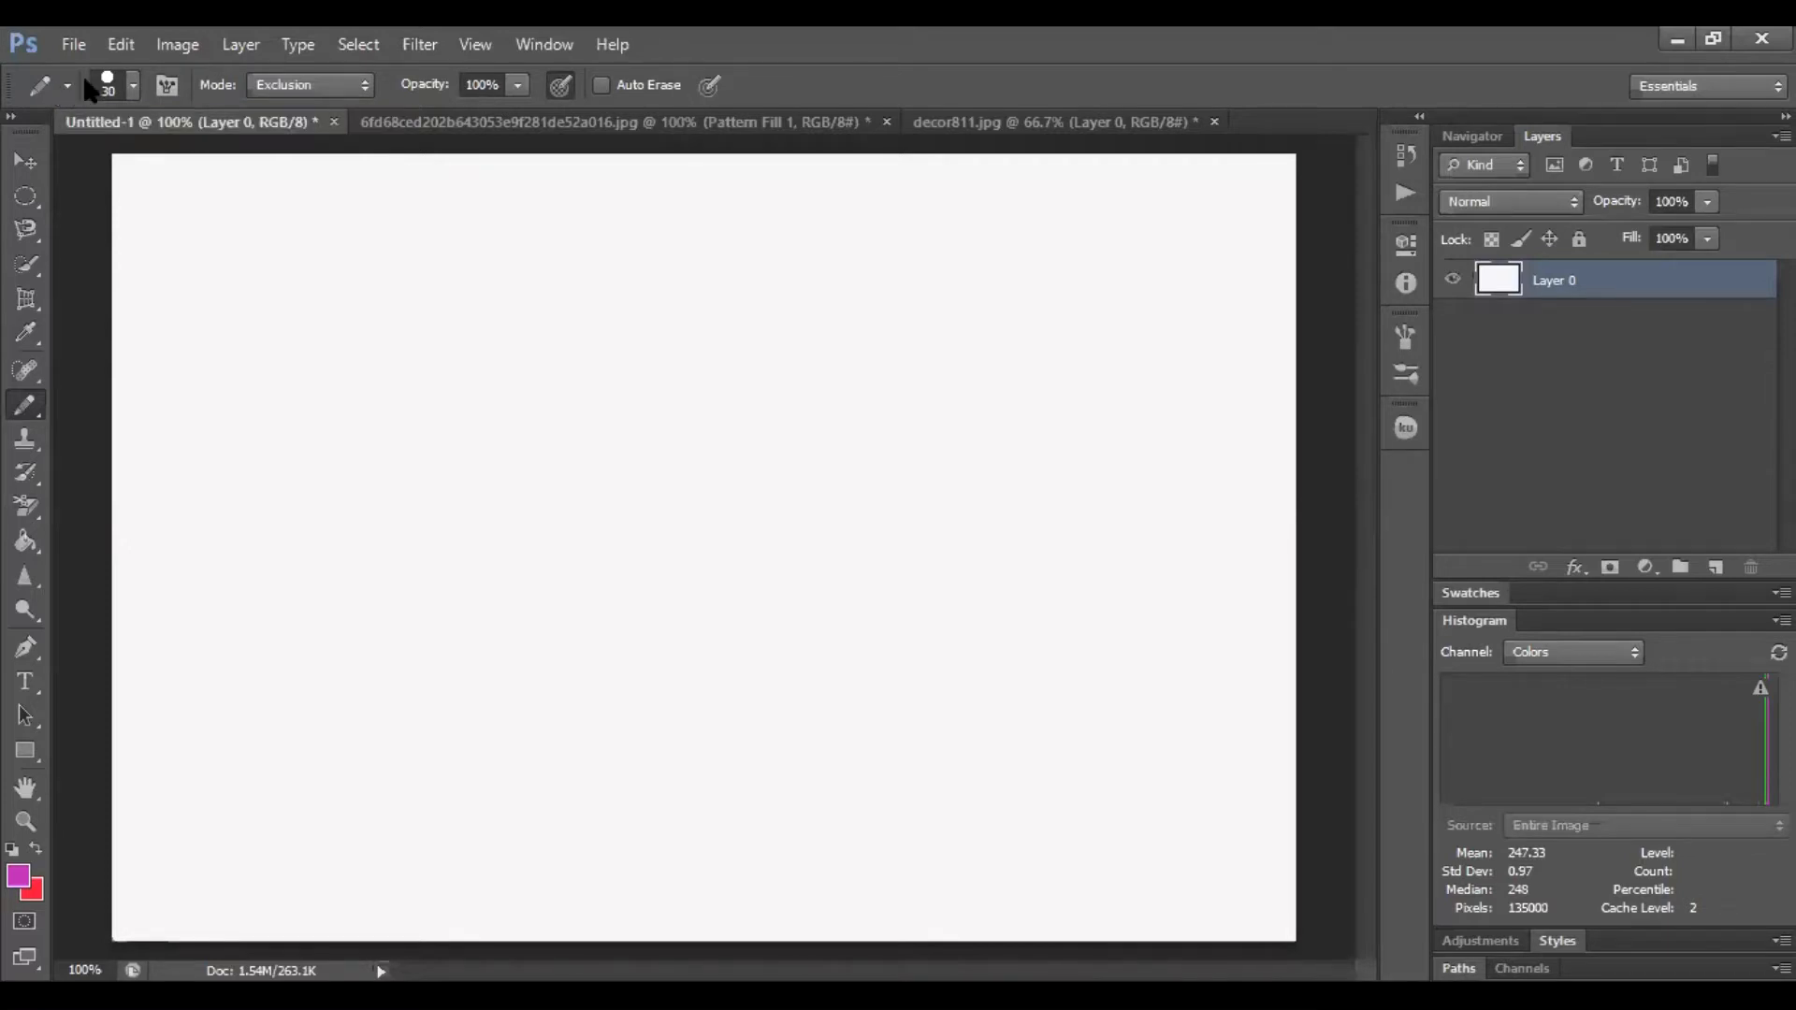
pyautogui.click(135, 90)
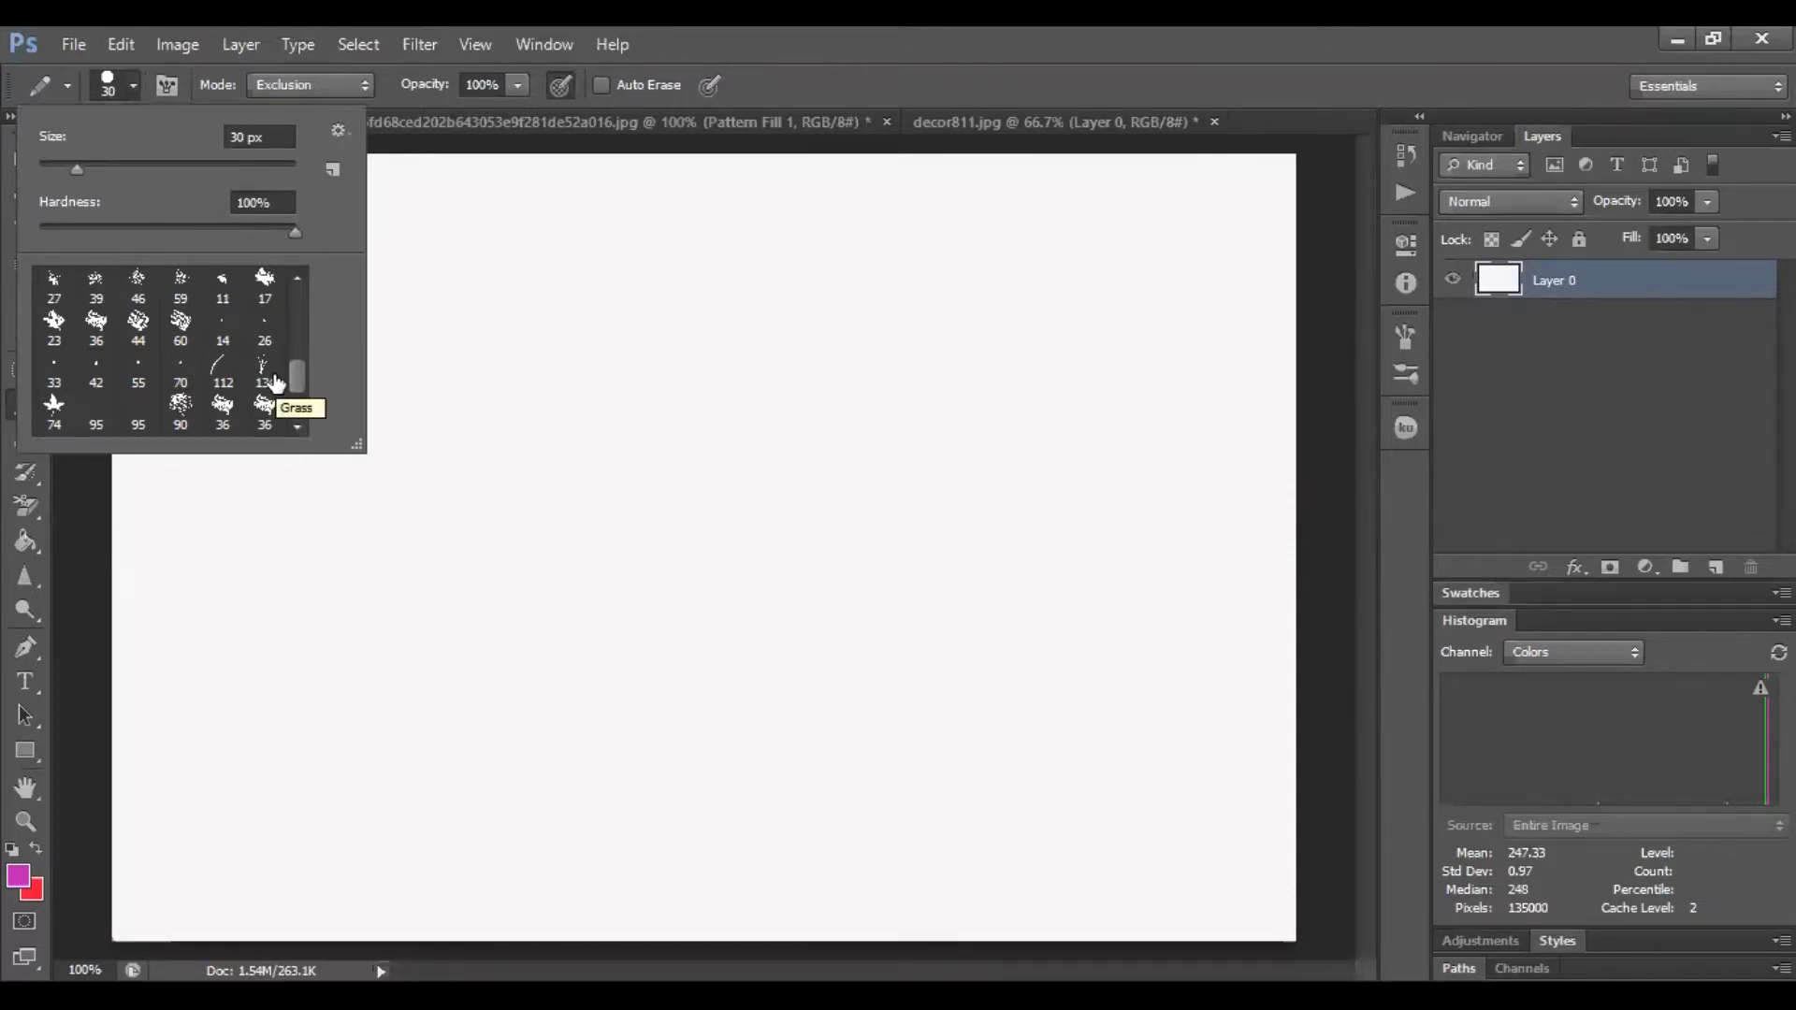
# Scroll through the brush preset list and the picker's settings menu to review the available brush tips and sets
pyautogui.click(297, 278)
pyautogui.click(298, 278)
pyautogui.click(298, 278)
pyautogui.click(298, 278)
pyautogui.click(298, 278)
pyautogui.click(298, 278)
pyautogui.click(297, 278)
pyautogui.click(297, 277)
pyautogui.click(298, 278)
pyautogui.click(298, 278)
pyautogui.click(297, 278)
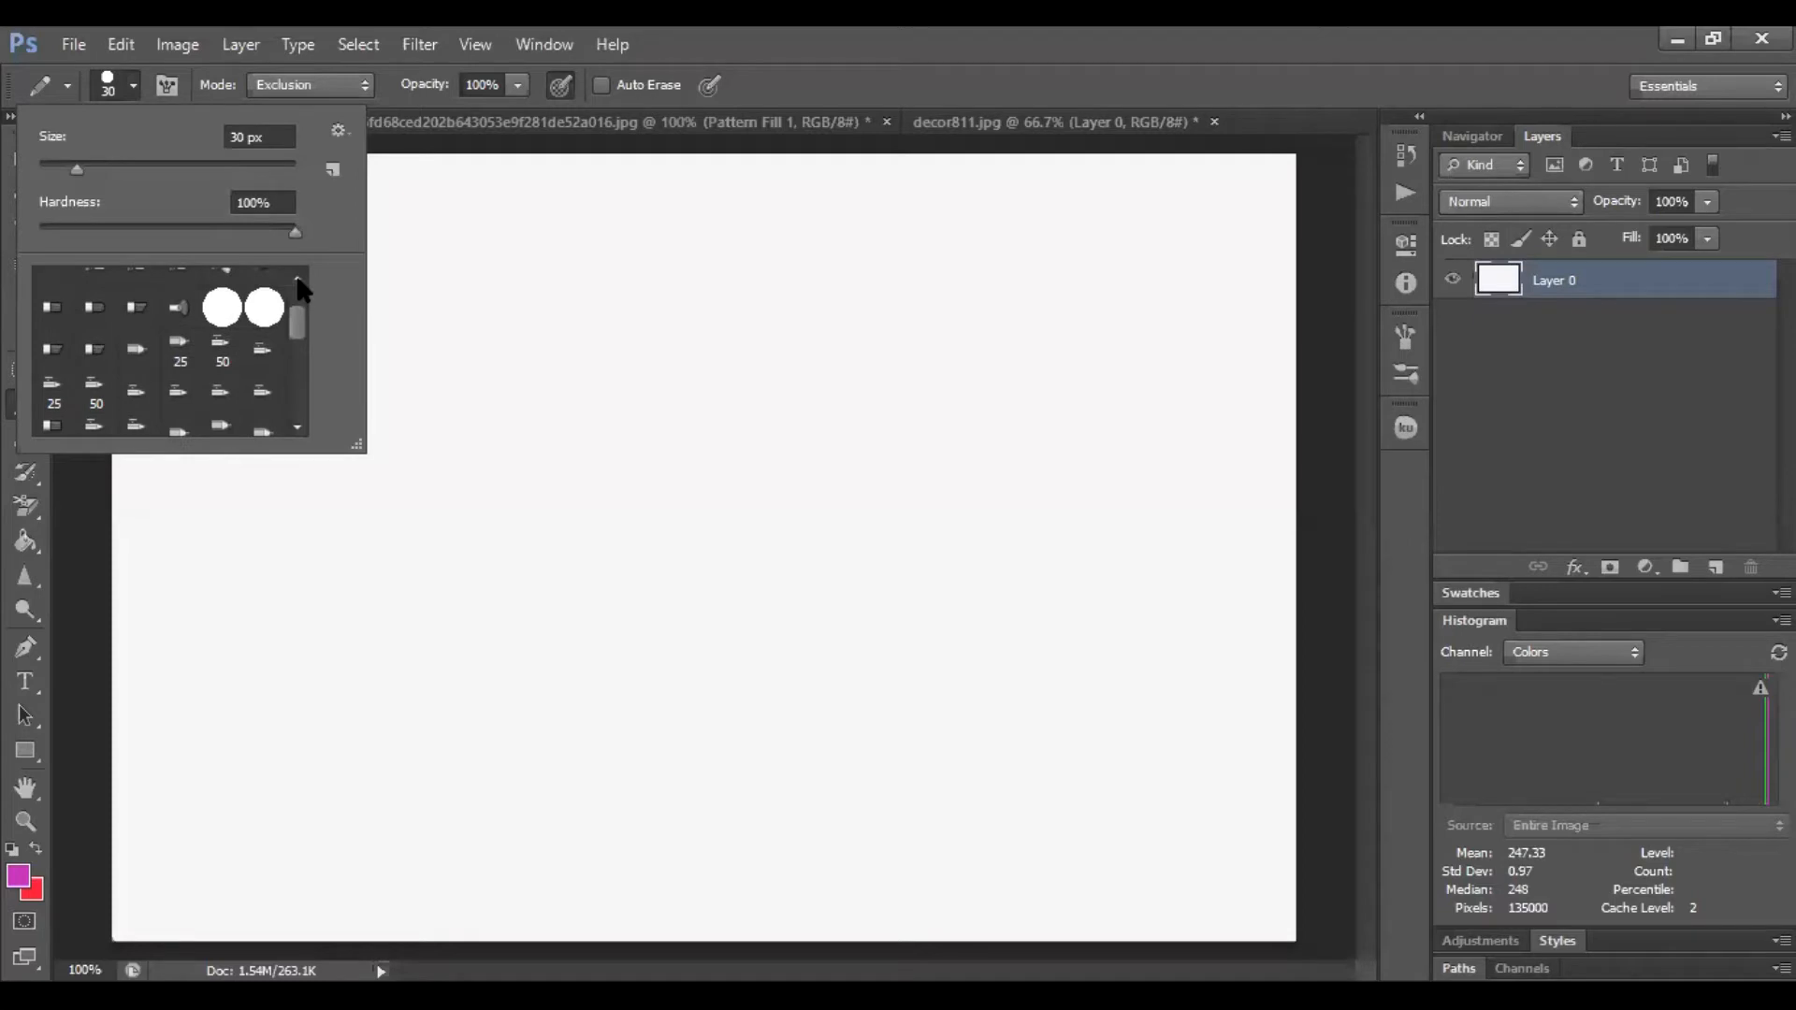
pyautogui.click(297, 278)
pyautogui.click(297, 277)
pyautogui.click(298, 278)
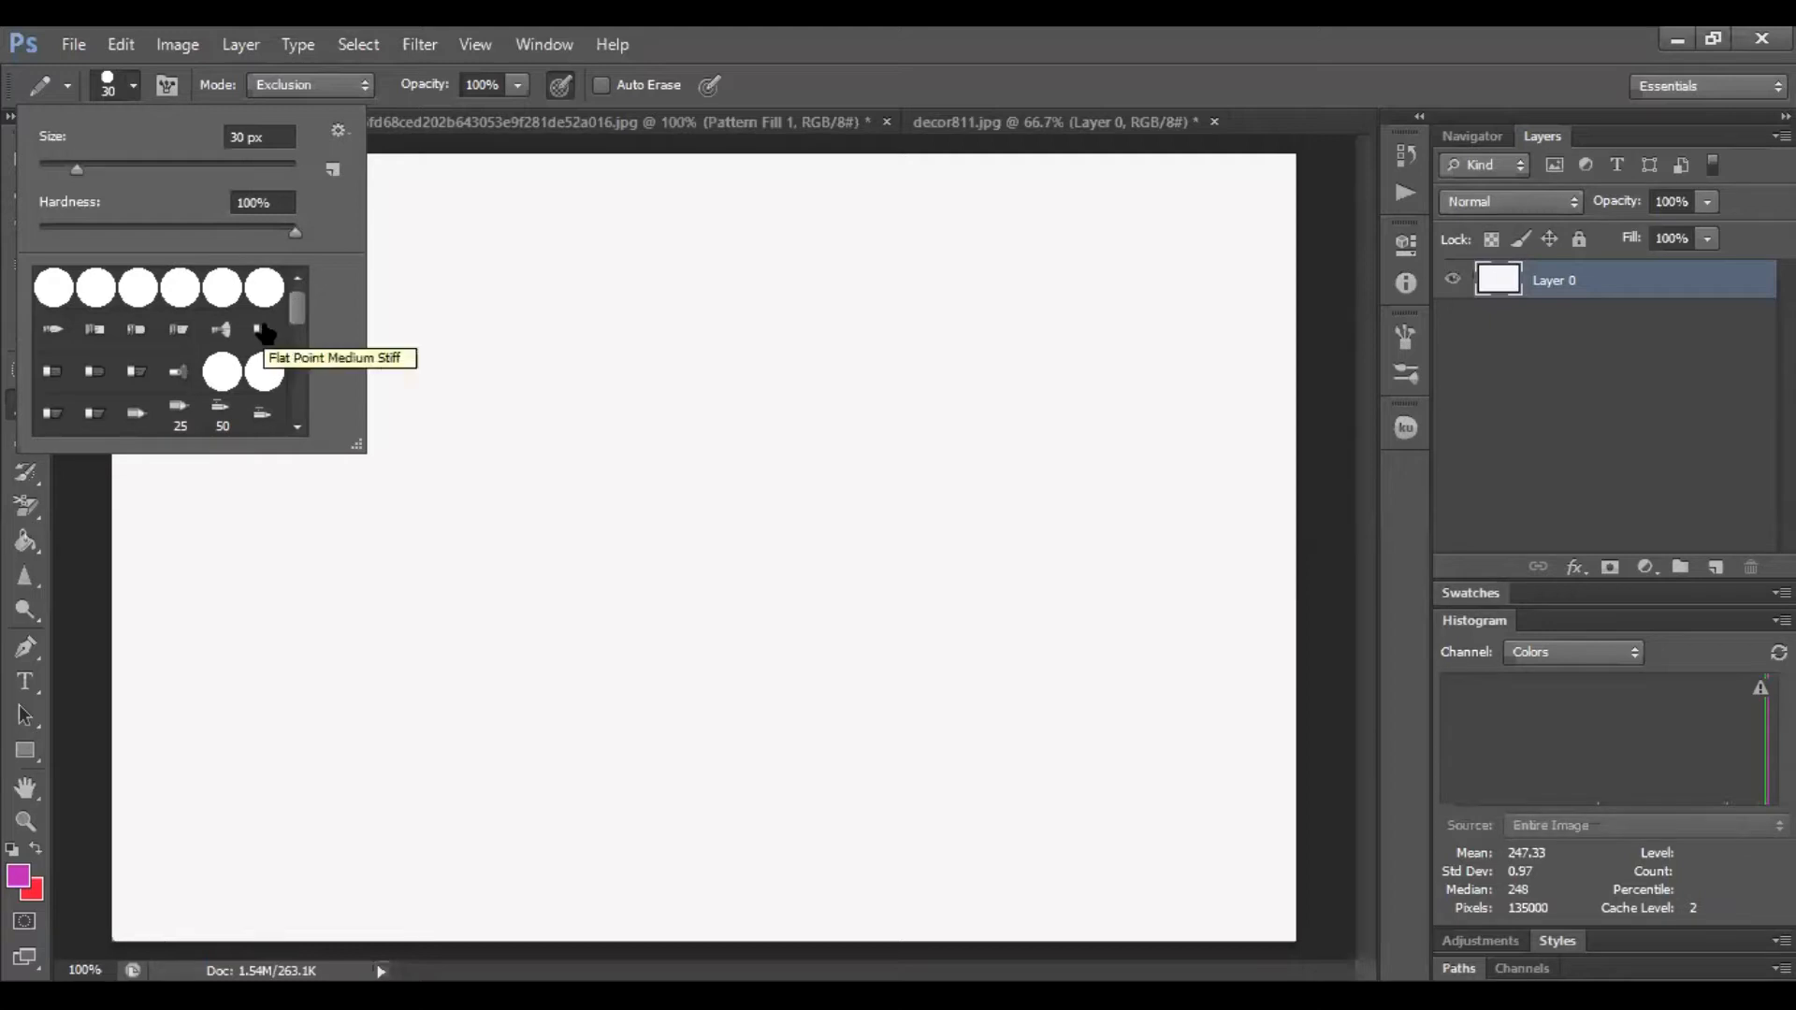
pyautogui.click(300, 431)
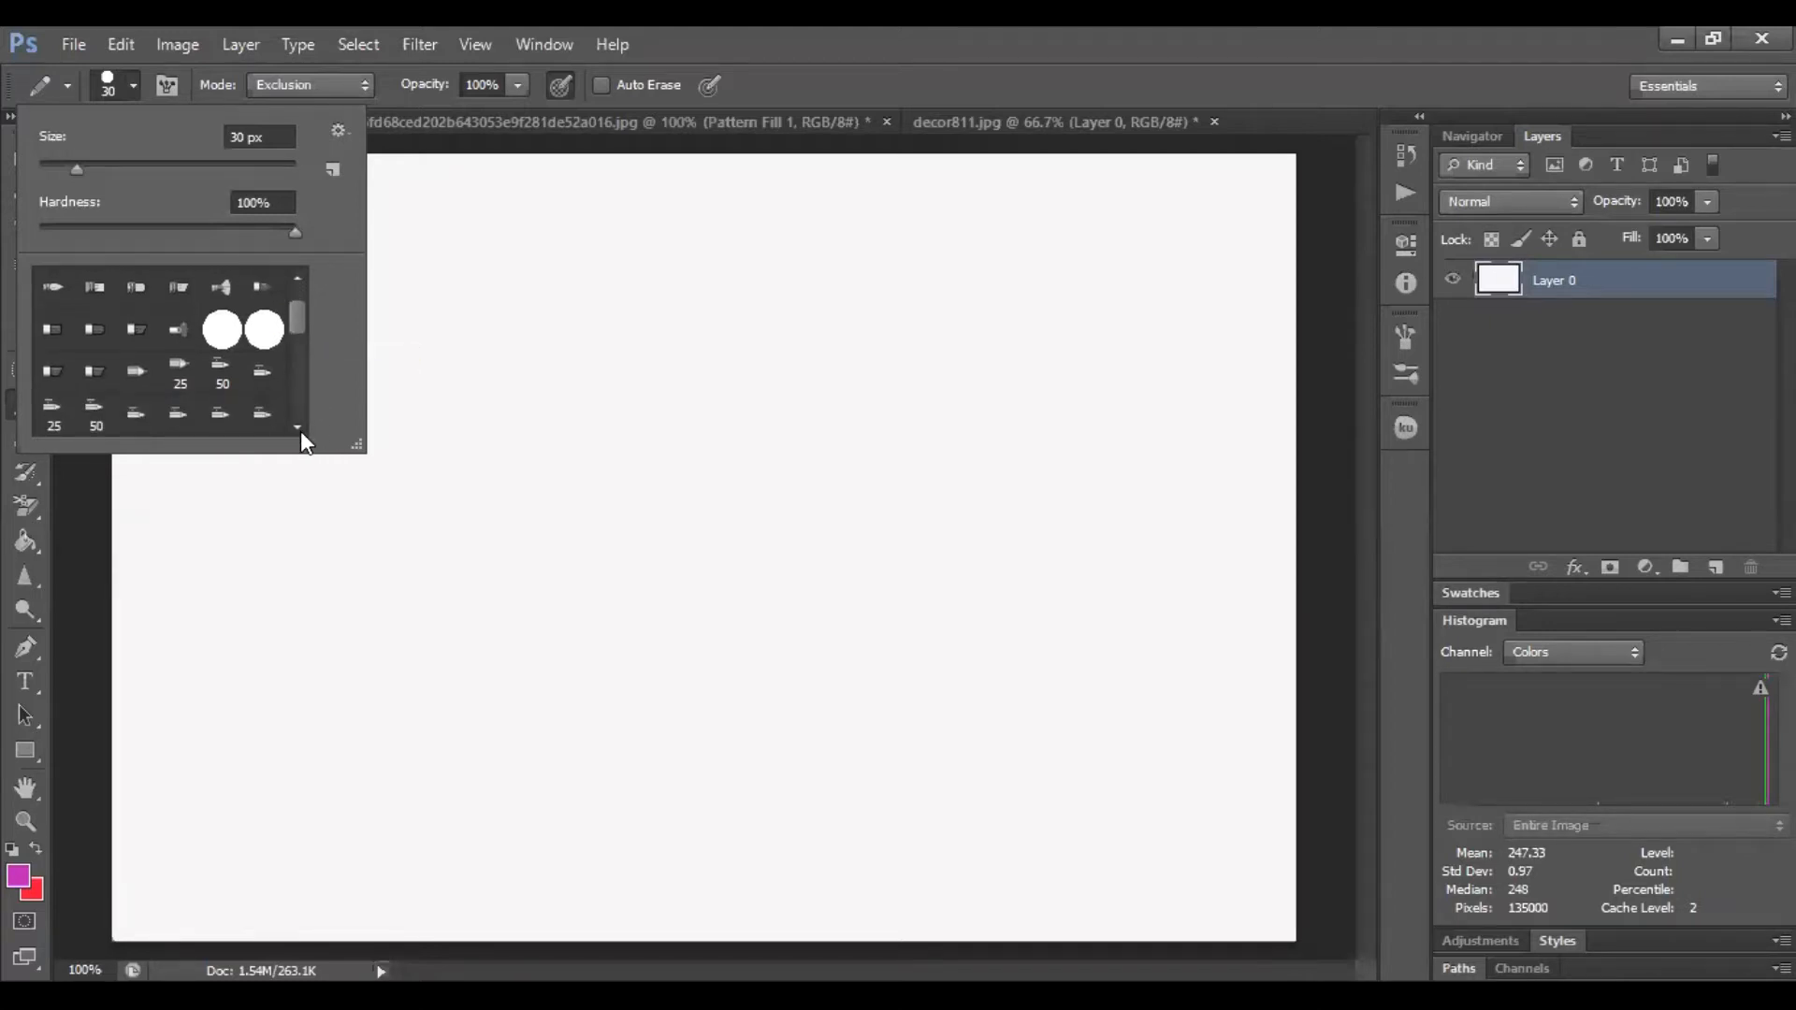
pyautogui.click(300, 430)
pyautogui.click(300, 279)
pyautogui.click(301, 281)
pyautogui.click(300, 283)
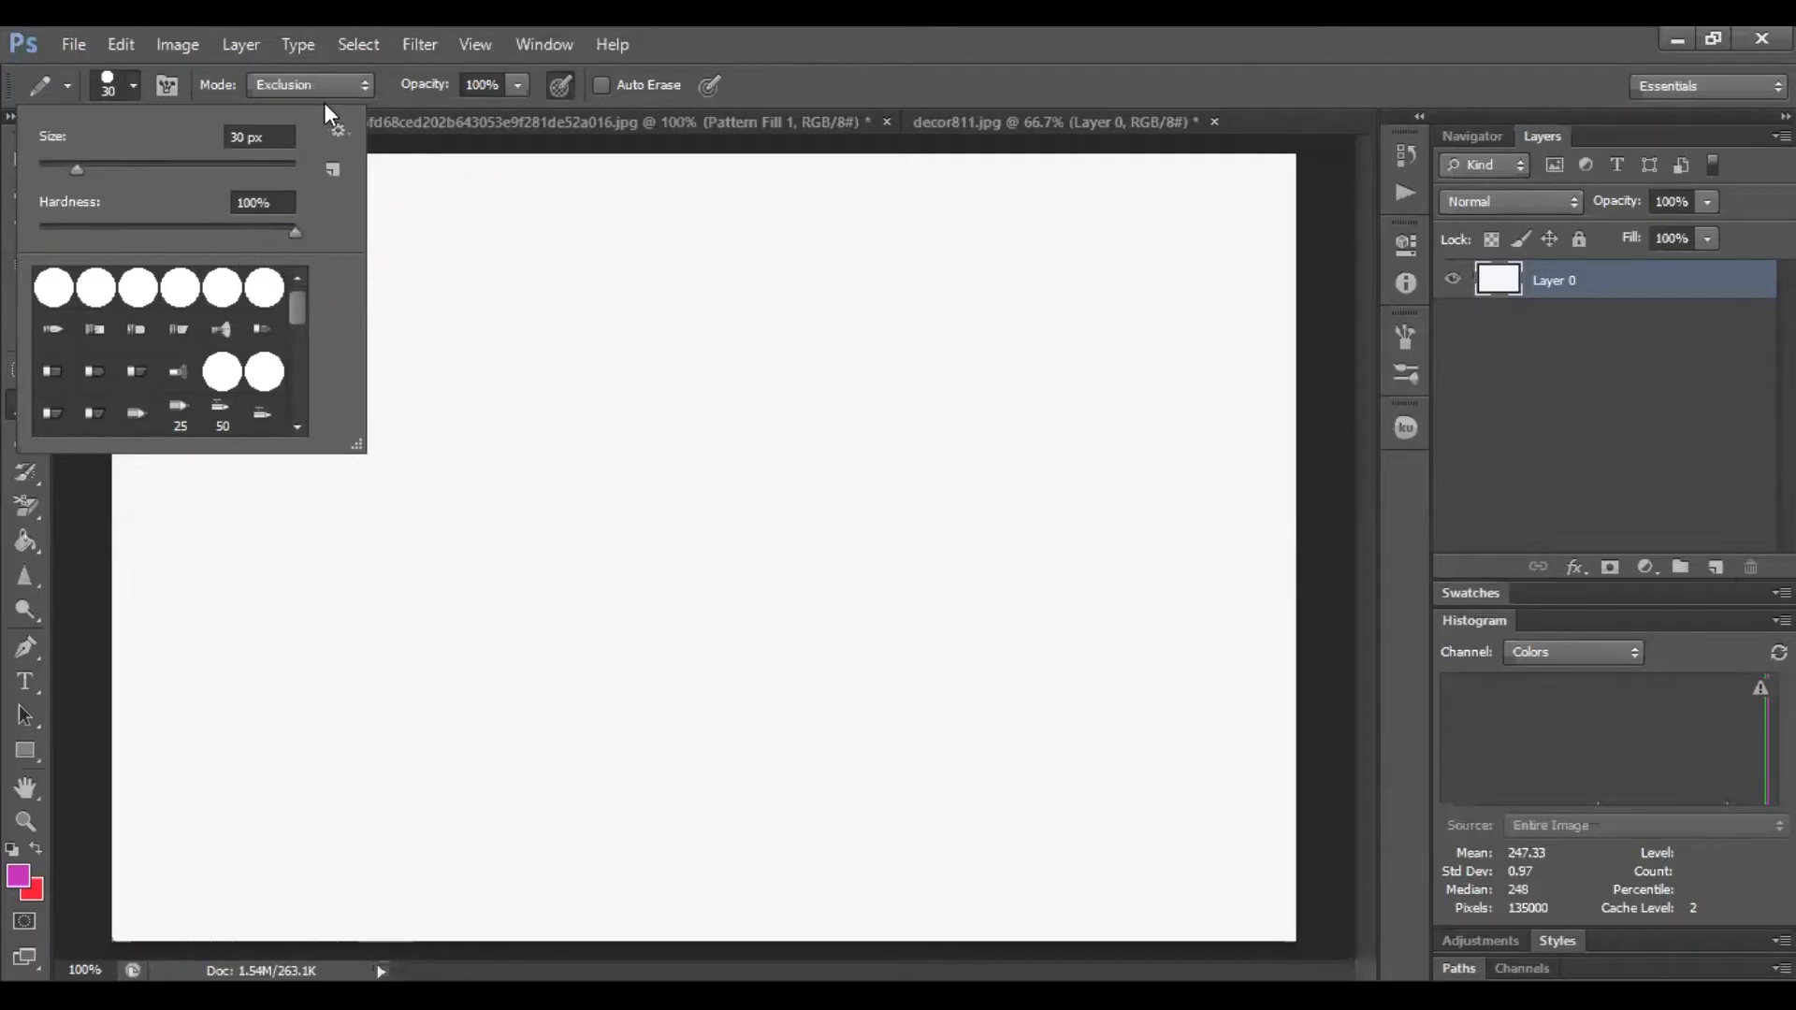
pyautogui.click(336, 132)
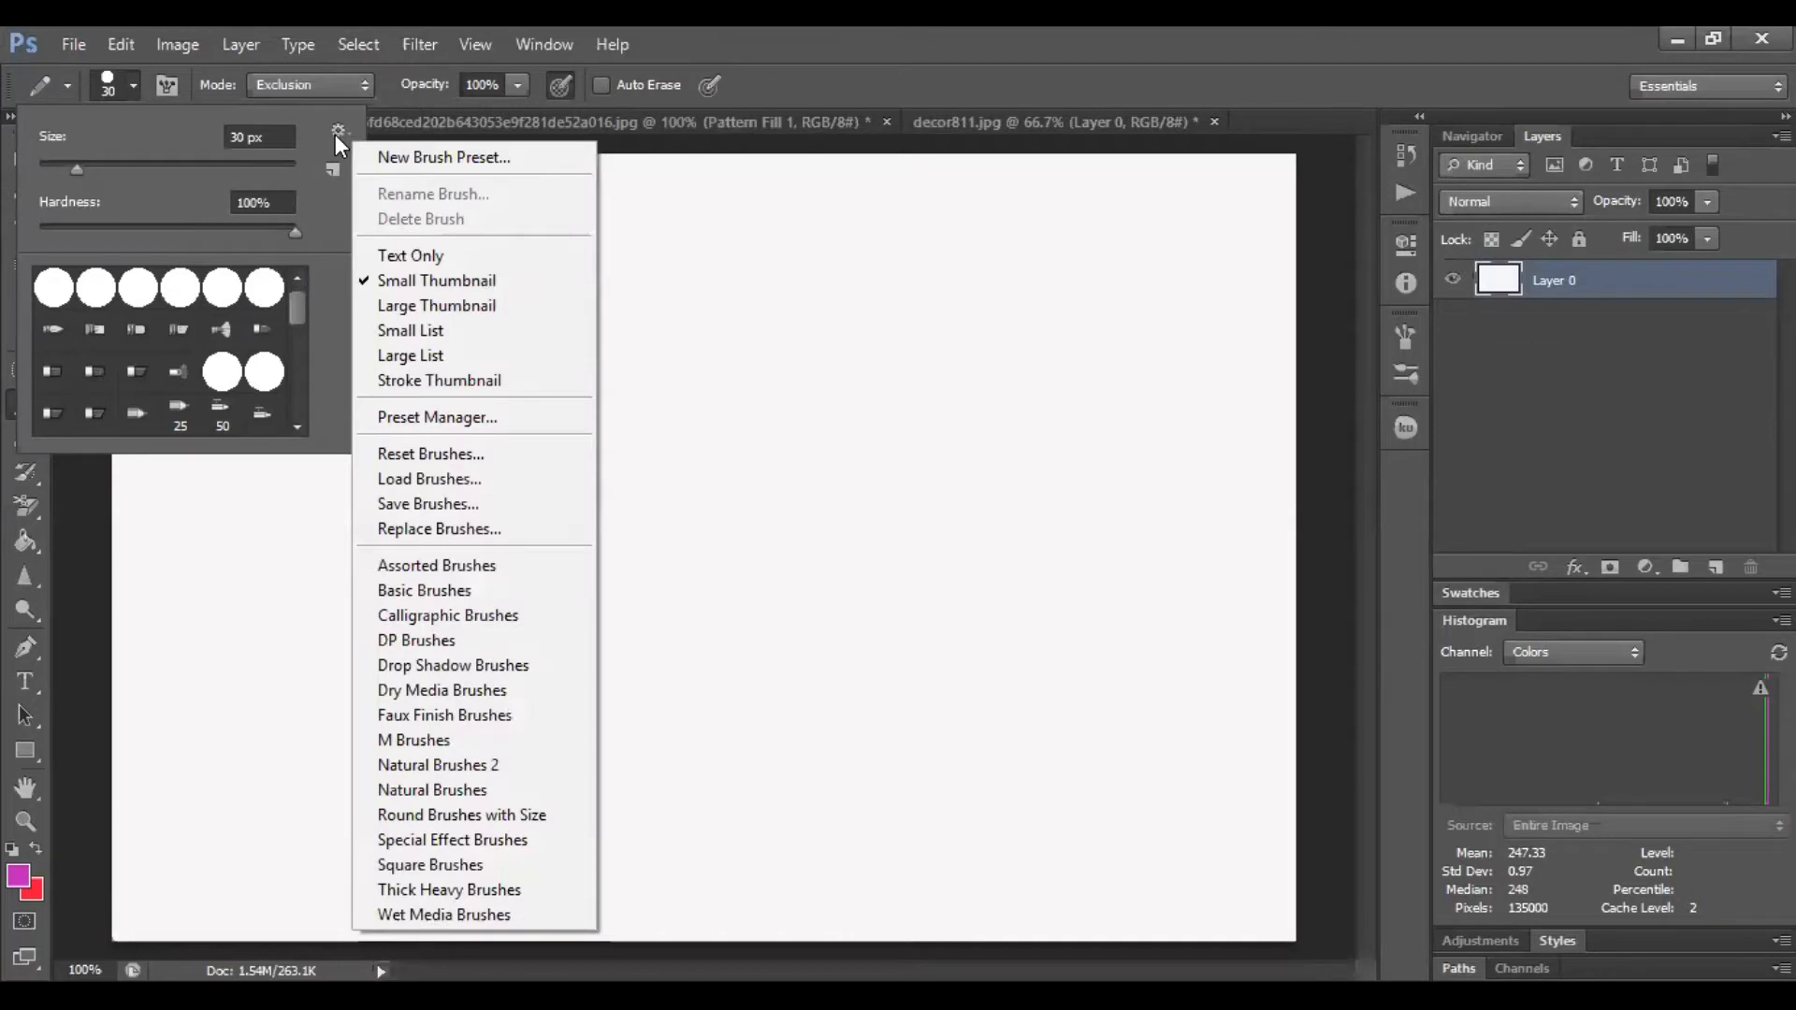
pyautogui.click(297, 430)
pyautogui.click(296, 429)
pyautogui.moveTo(300, 318); pyautogui.dragTo(311, 411)
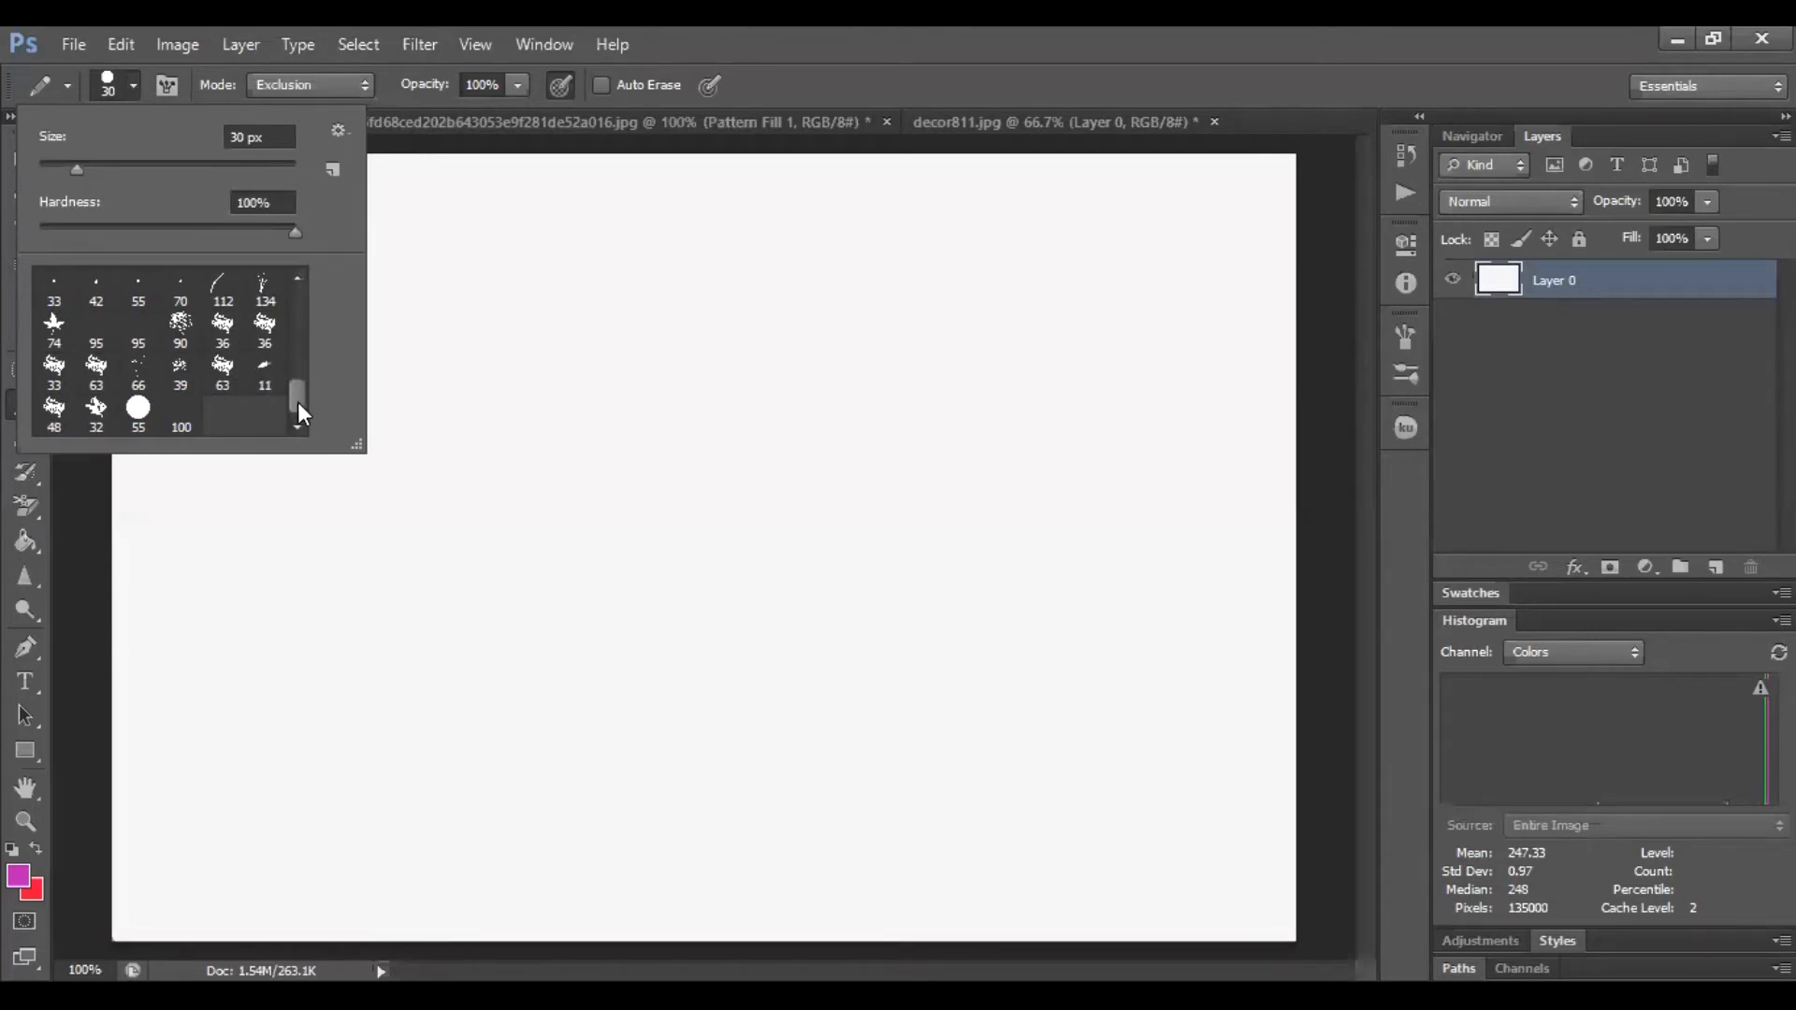
pyautogui.moveTo(300, 401); pyautogui.dragTo(290, 312)
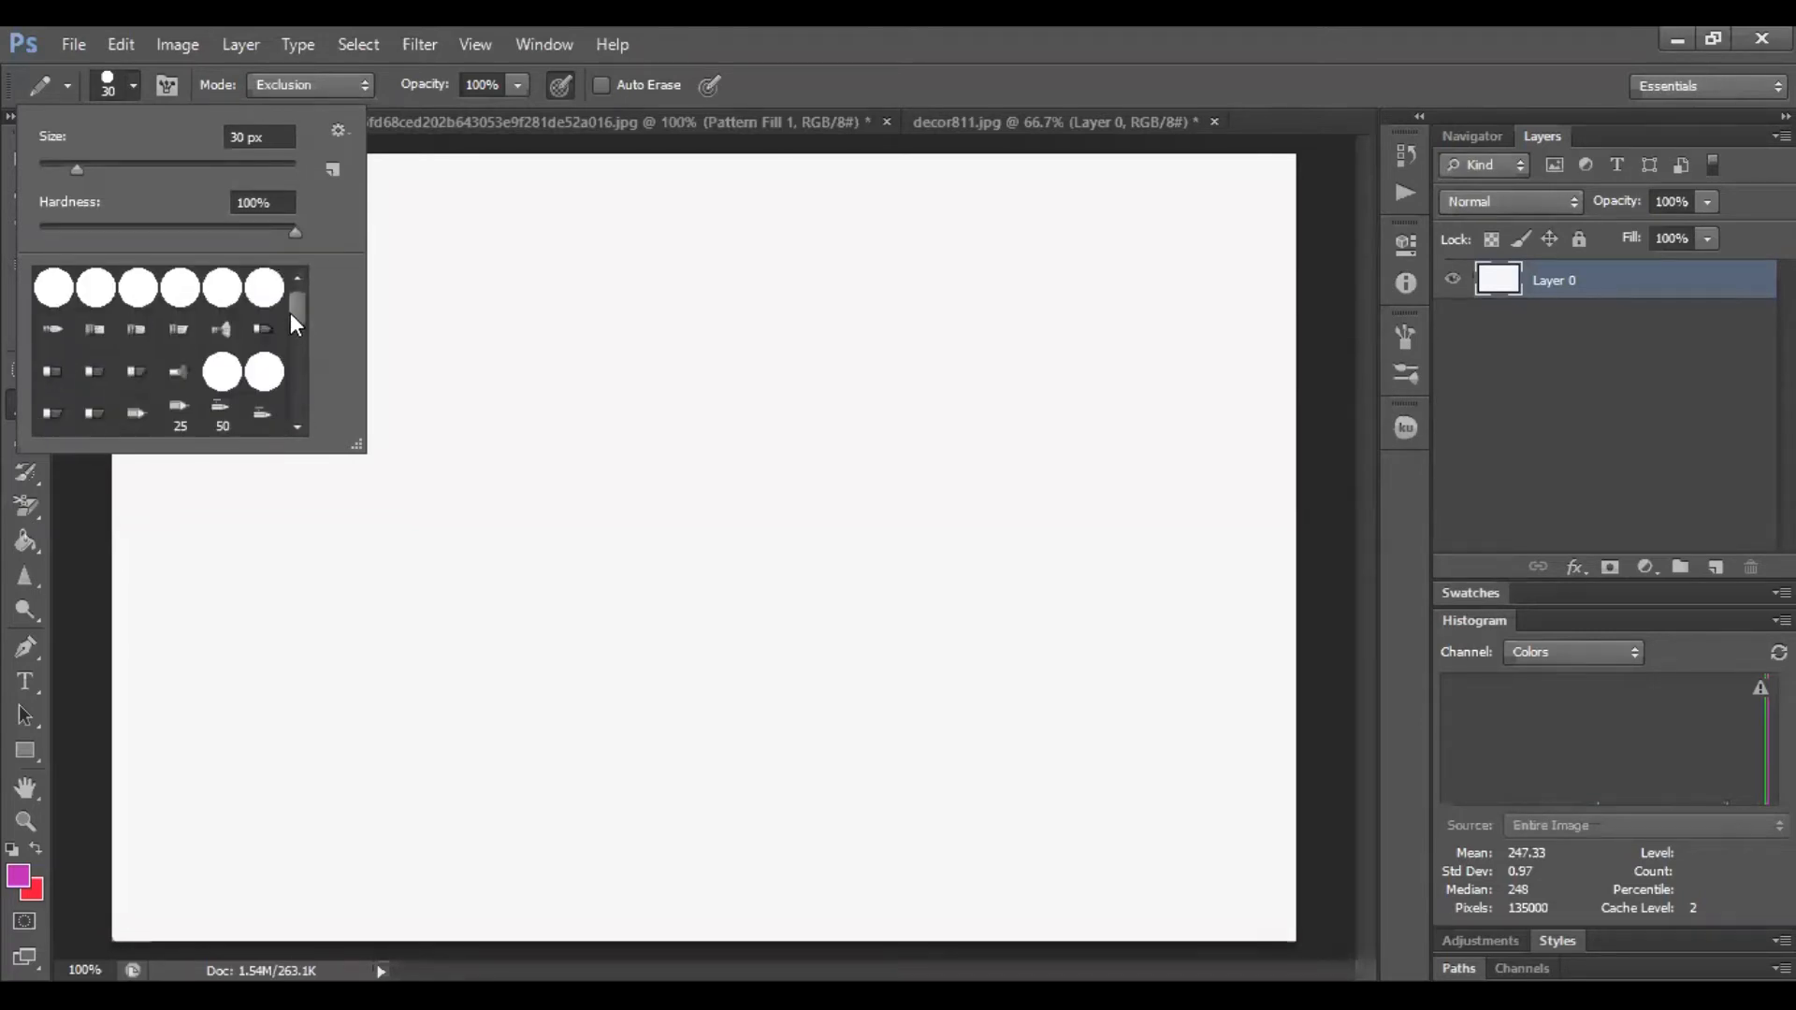
# Append the Calligraphic Brushes set to the current brush presets
pyautogui.click(338, 131)
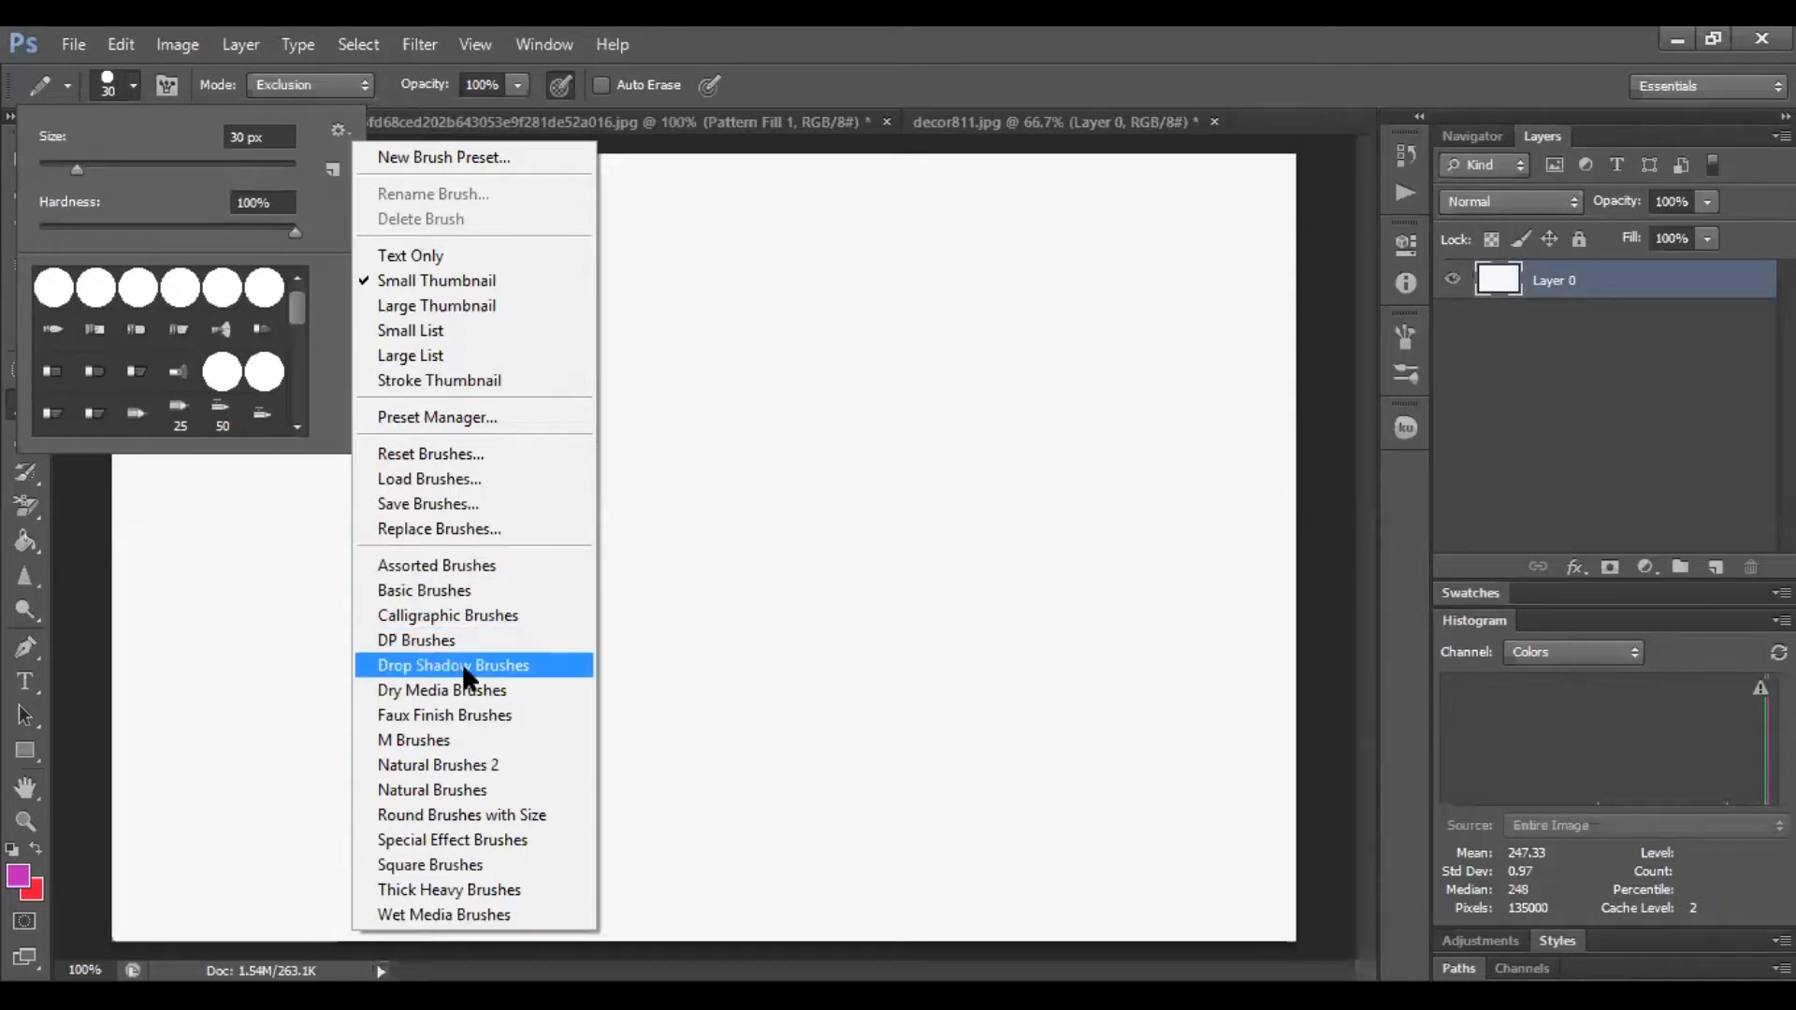
pyautogui.click(497, 632)
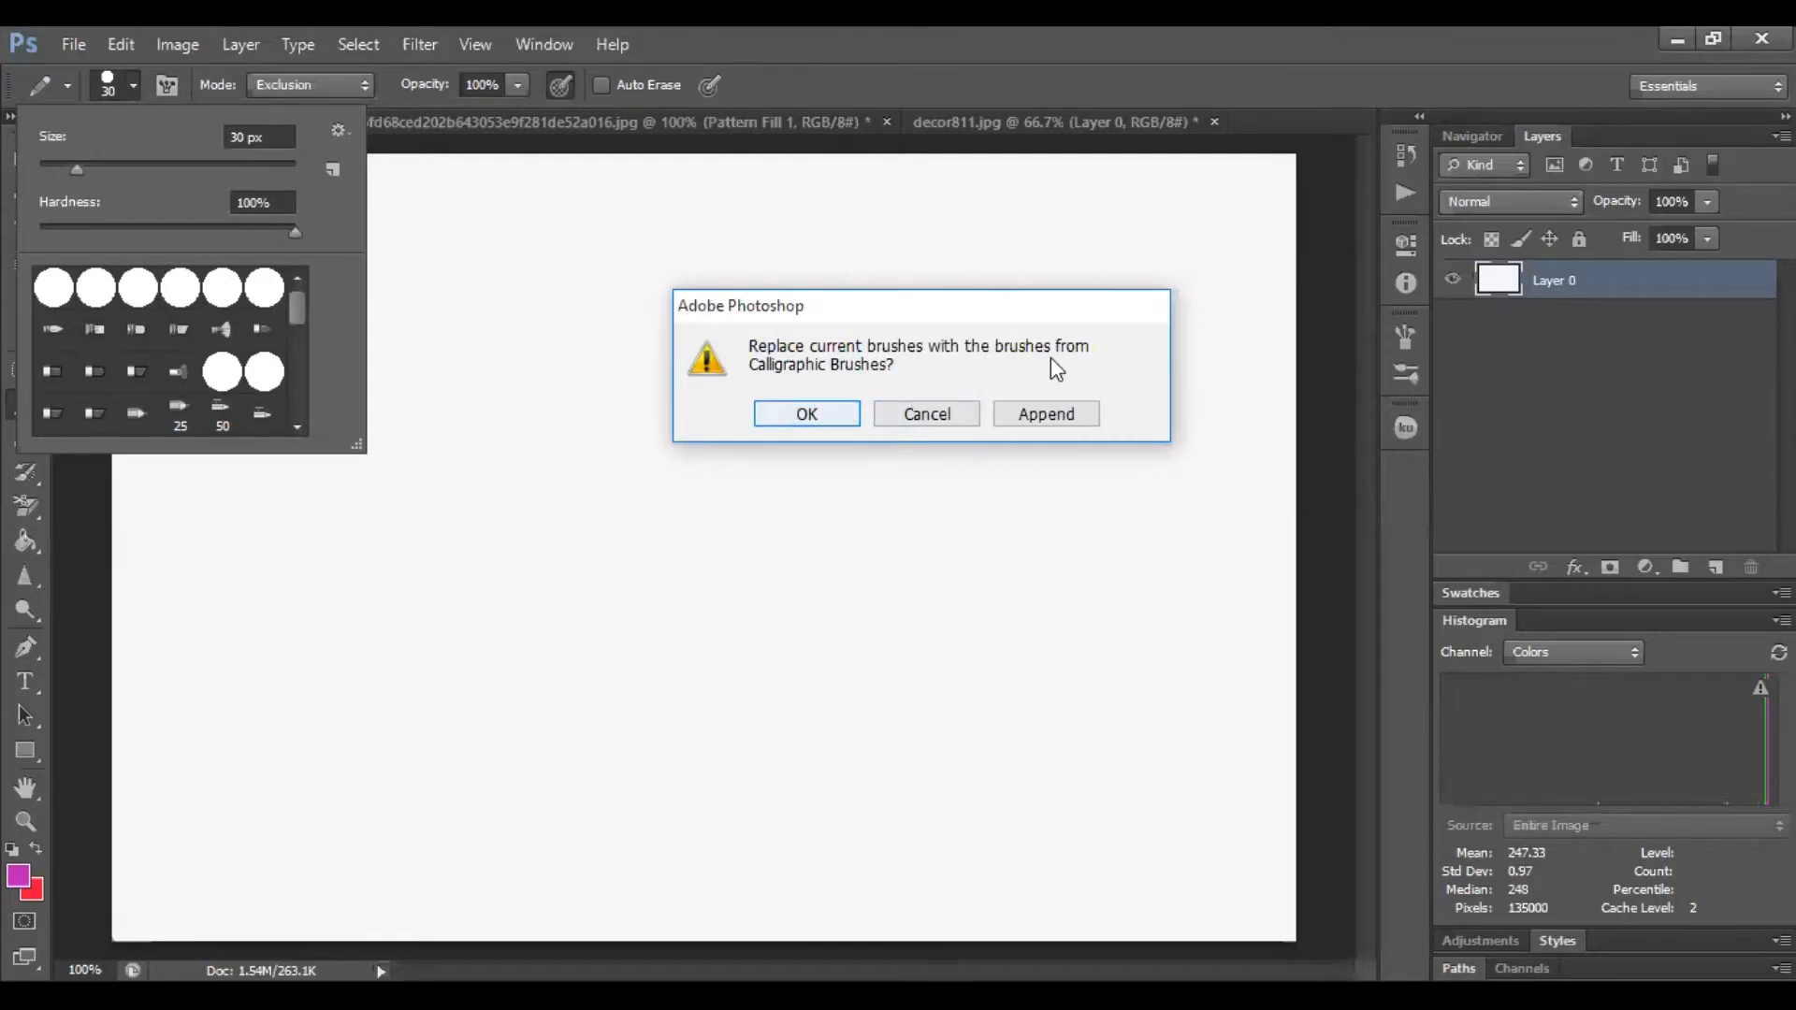
pyautogui.click(1088, 410)
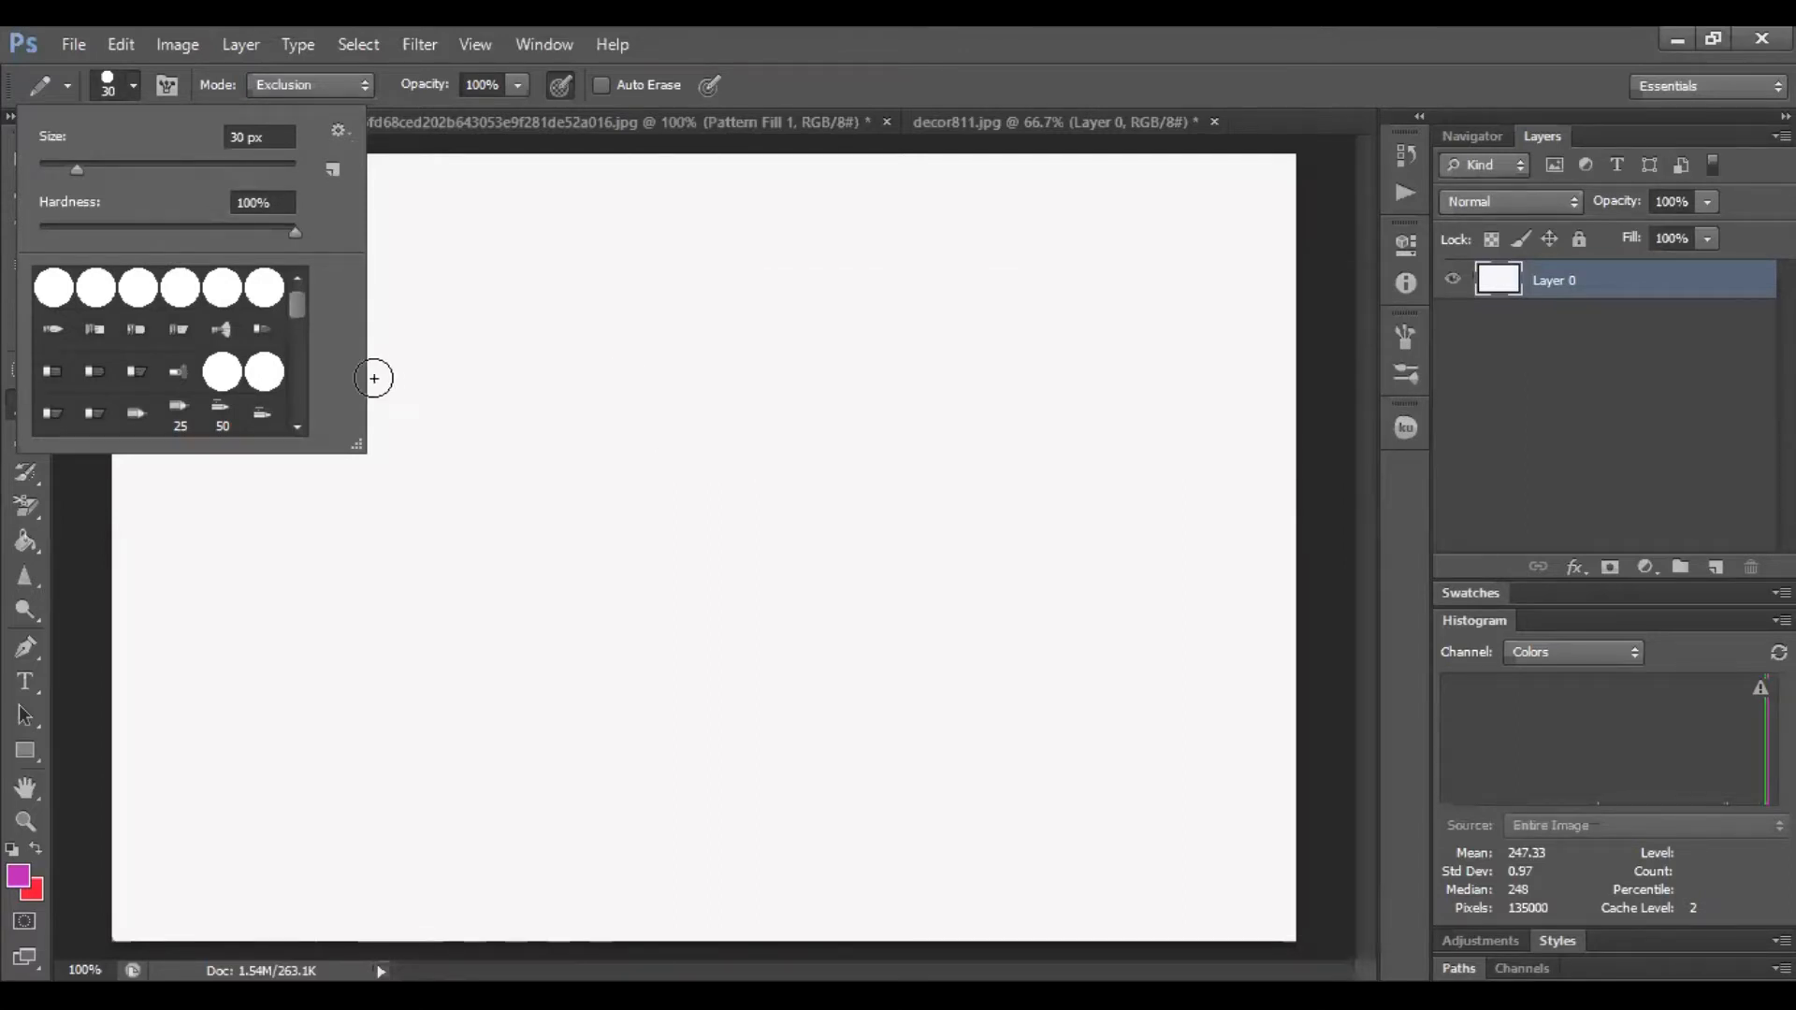
# Append the Natural Brushes 2 set to the presets and scroll through the enlarged preset list
pyautogui.moveTo(296, 314); pyautogui.dragTo(297, 417)
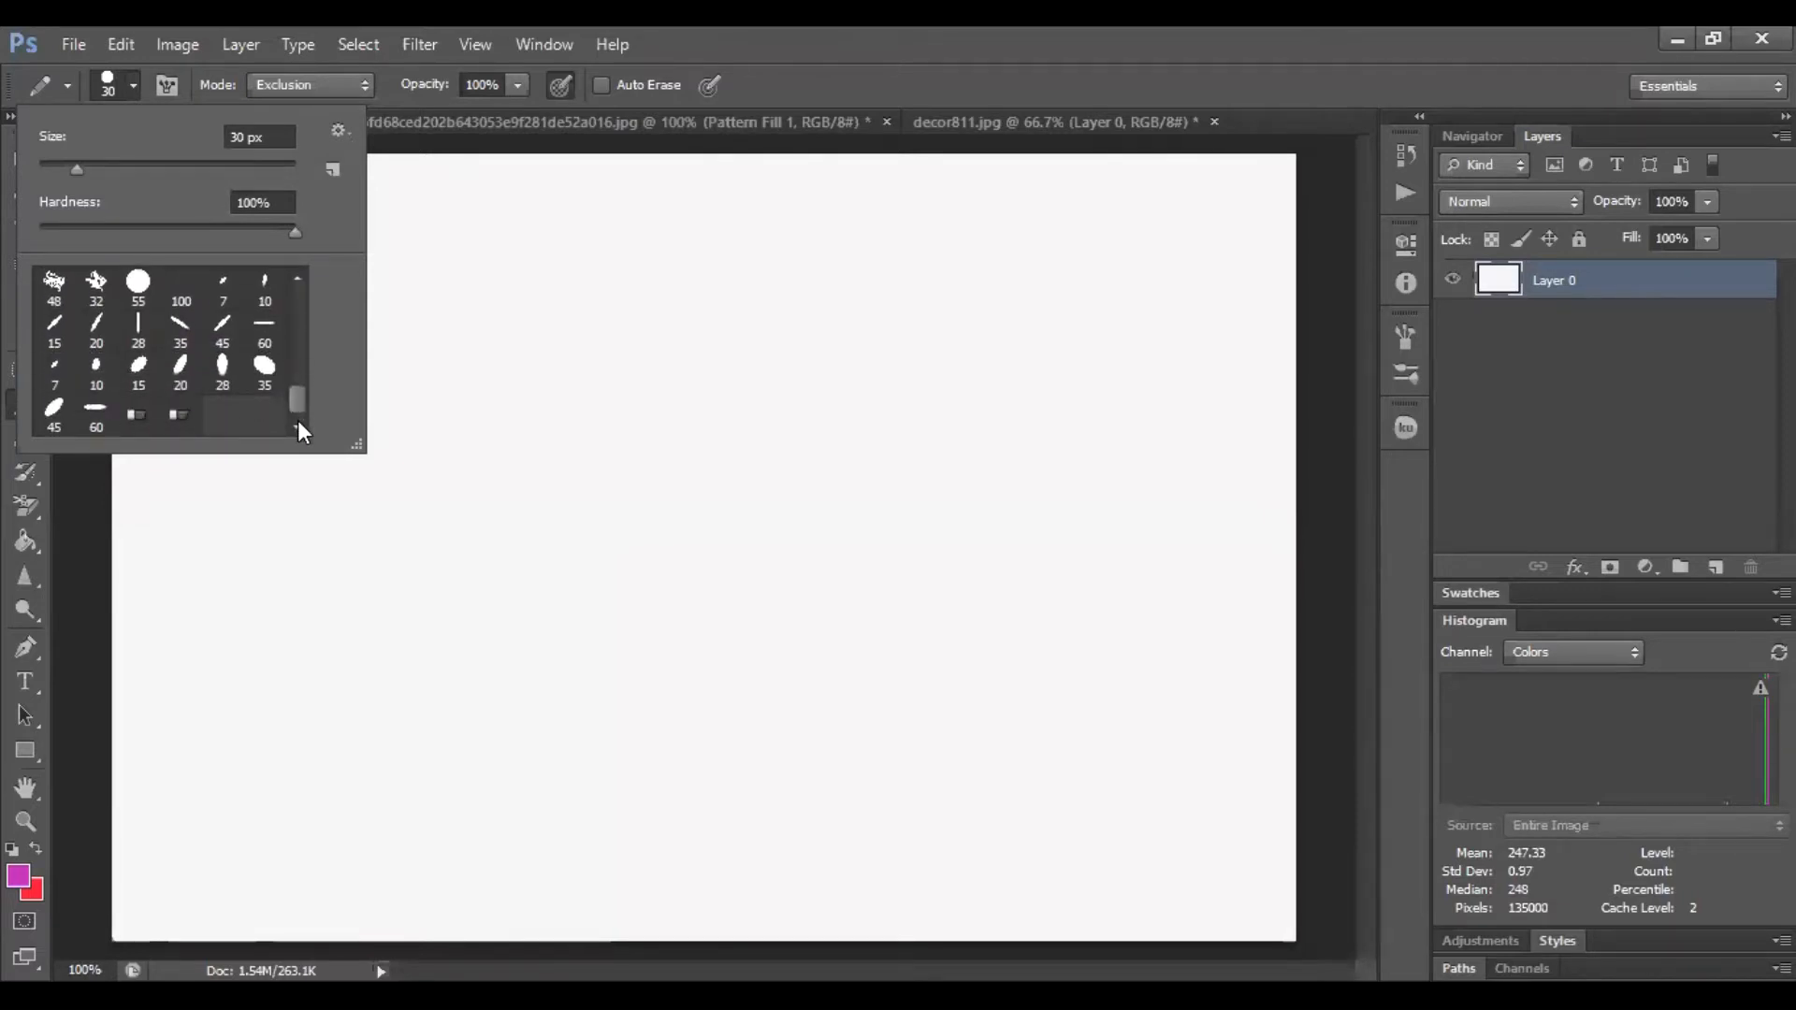
pyautogui.click(343, 130)
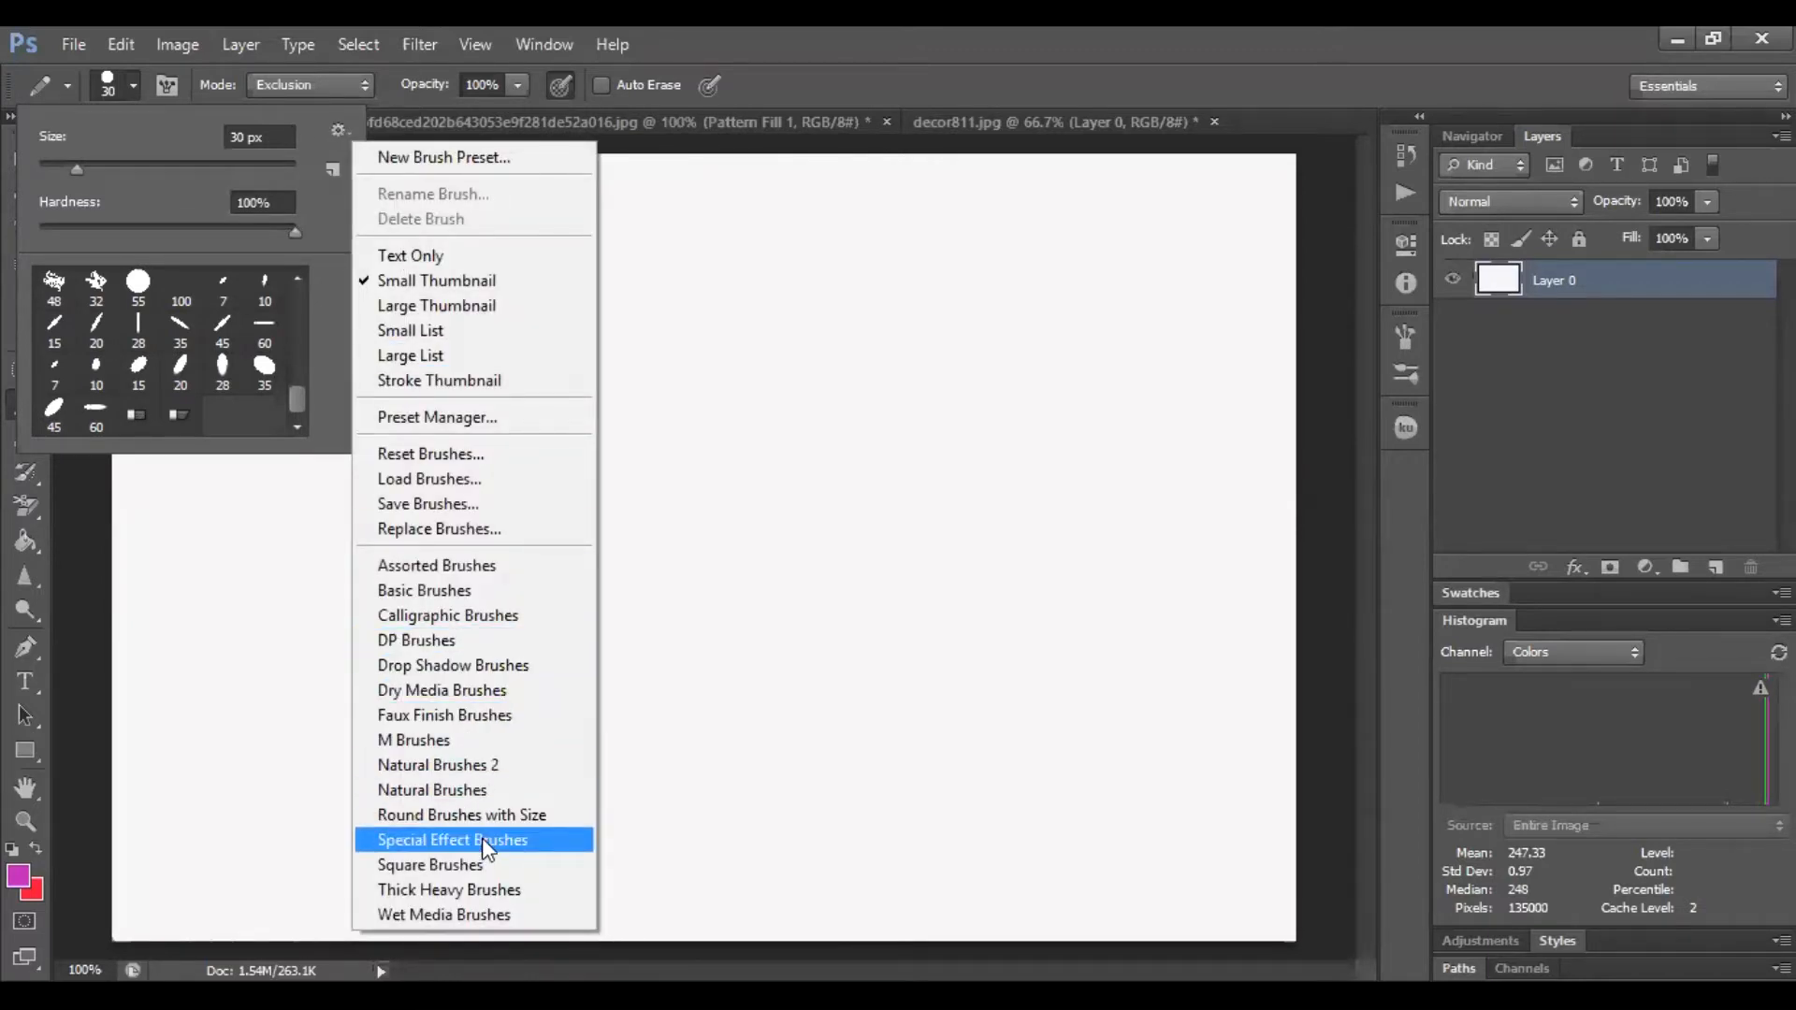
pyautogui.click(524, 767)
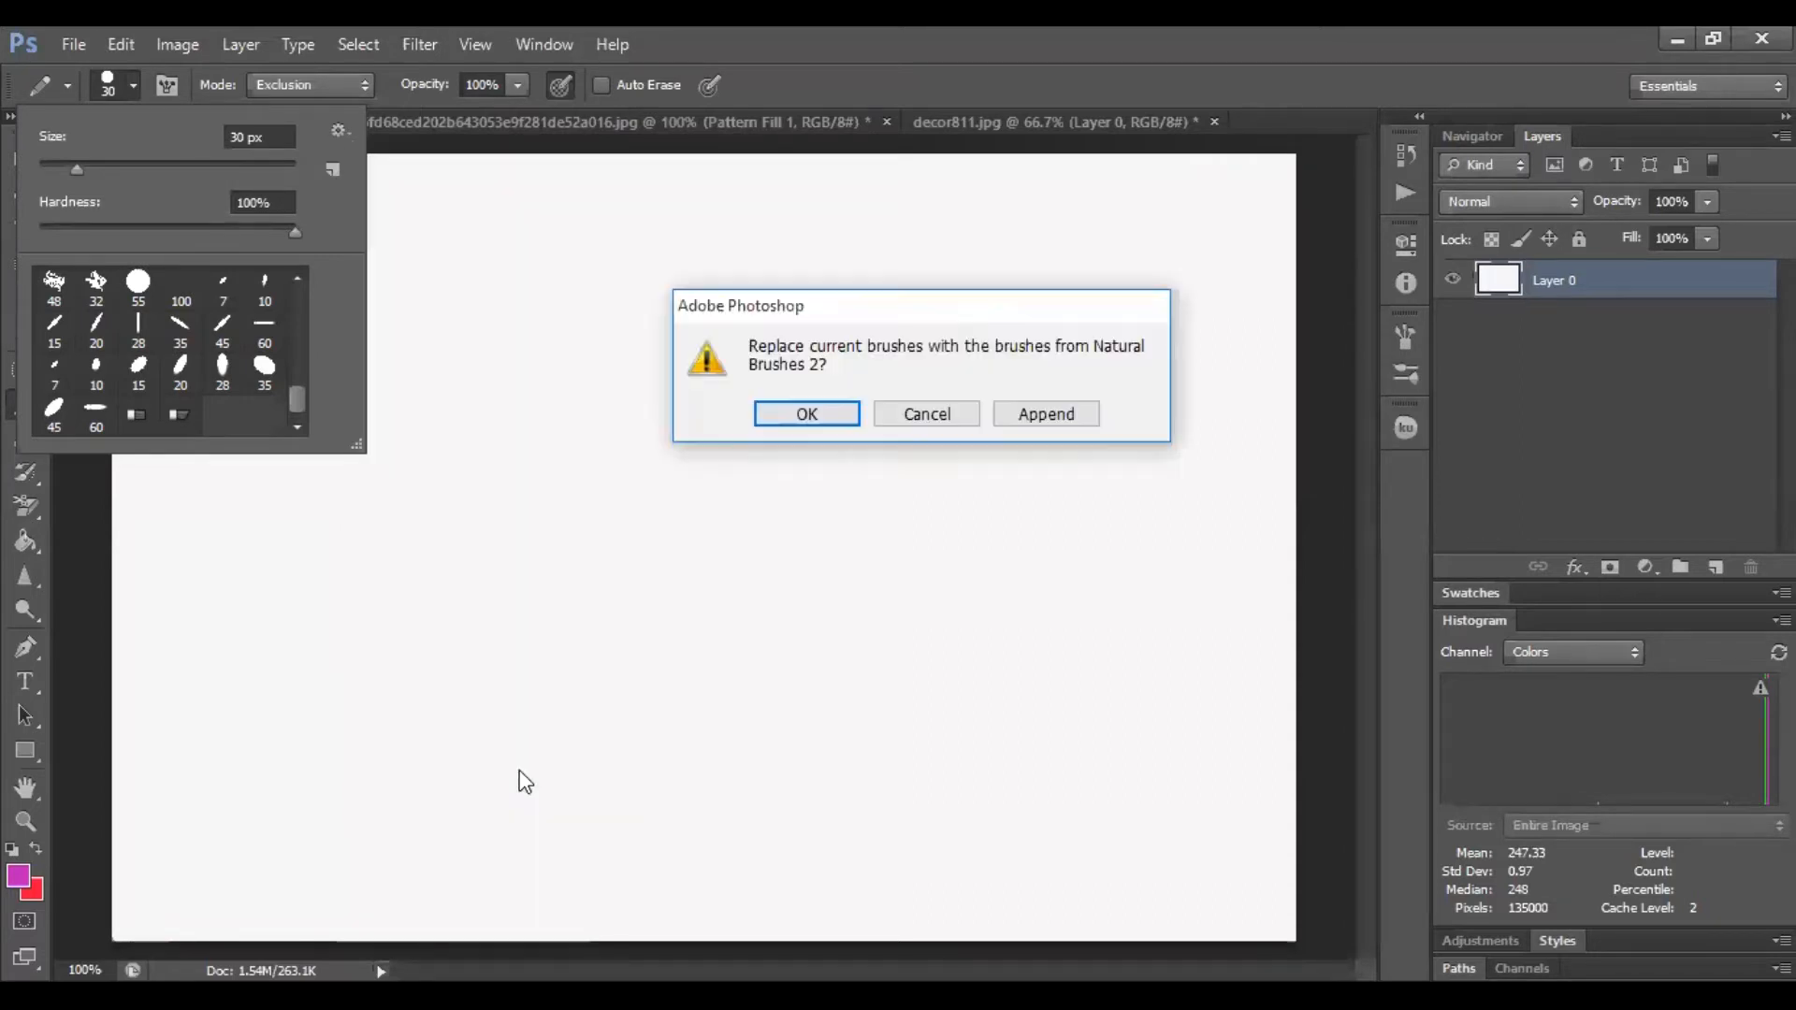
pyautogui.click(1045, 414)
pyautogui.moveTo(298, 393)
pyautogui.mouseDown()
pyautogui.moveTo(301, 421)
pyautogui.moveTo(299, 331)
pyautogui.mouseUp()
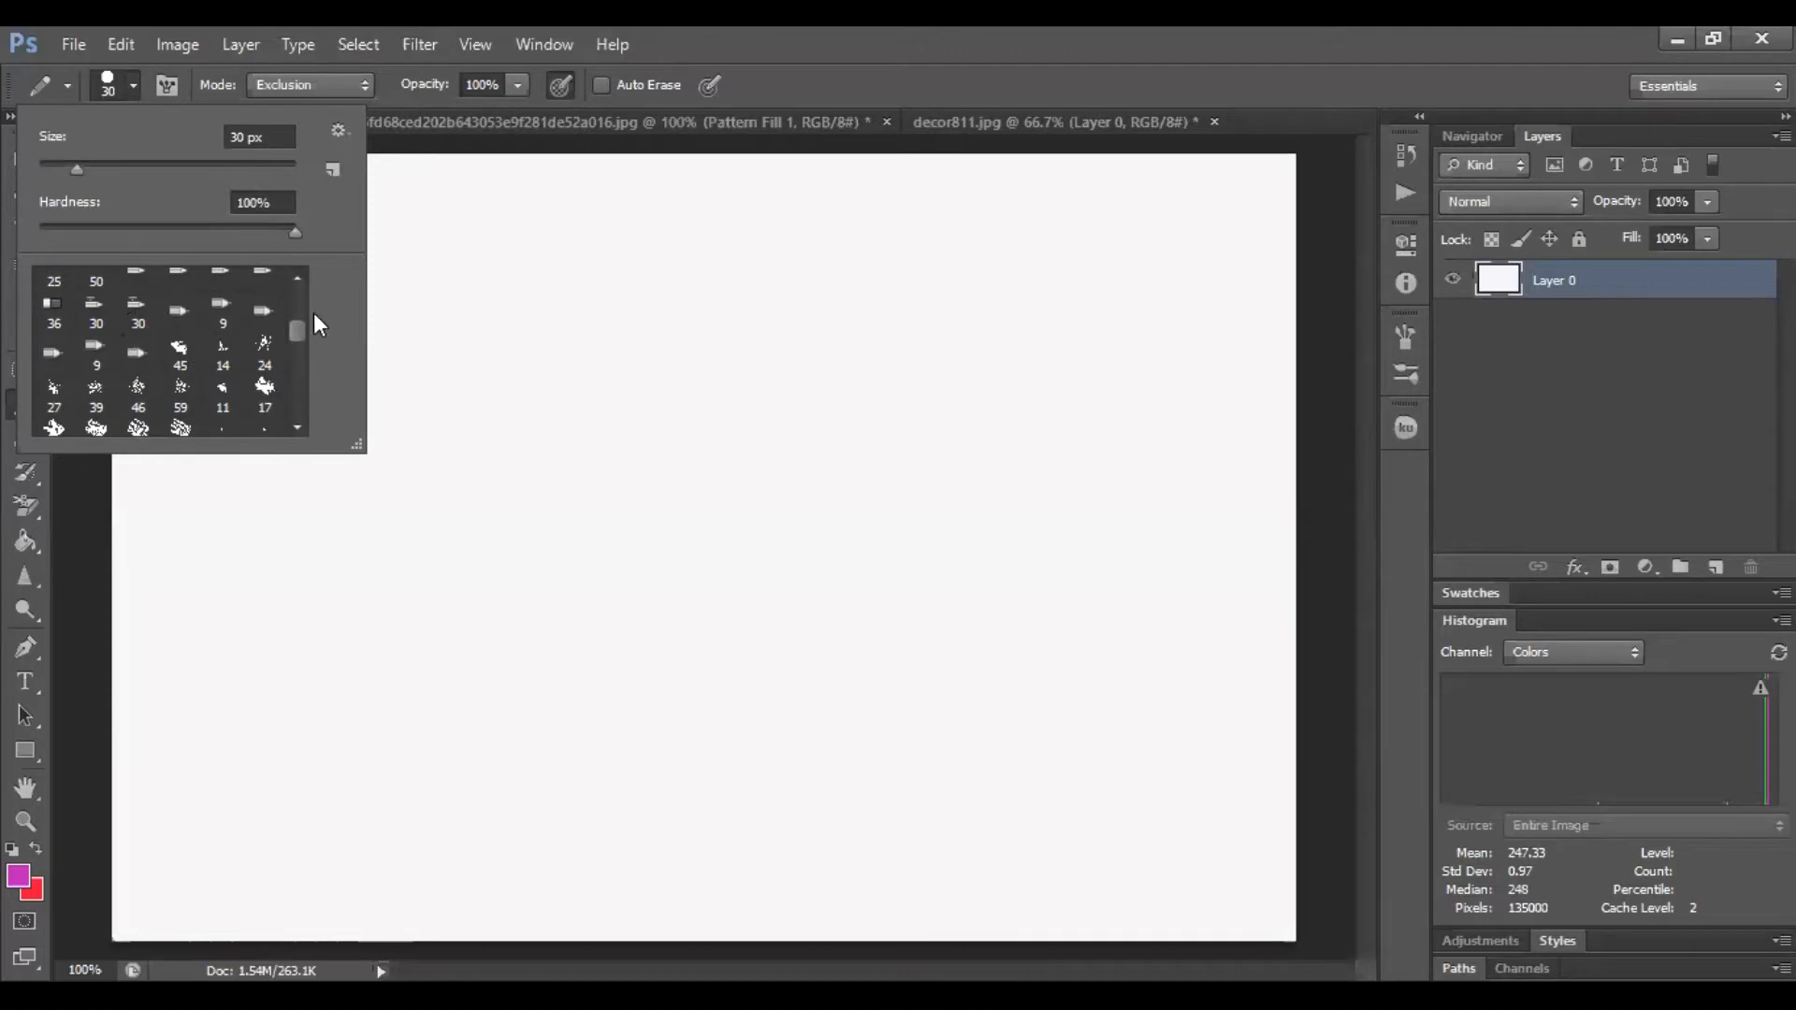
pyautogui.moveTo(297, 331); pyautogui.dragTo(303, 294)
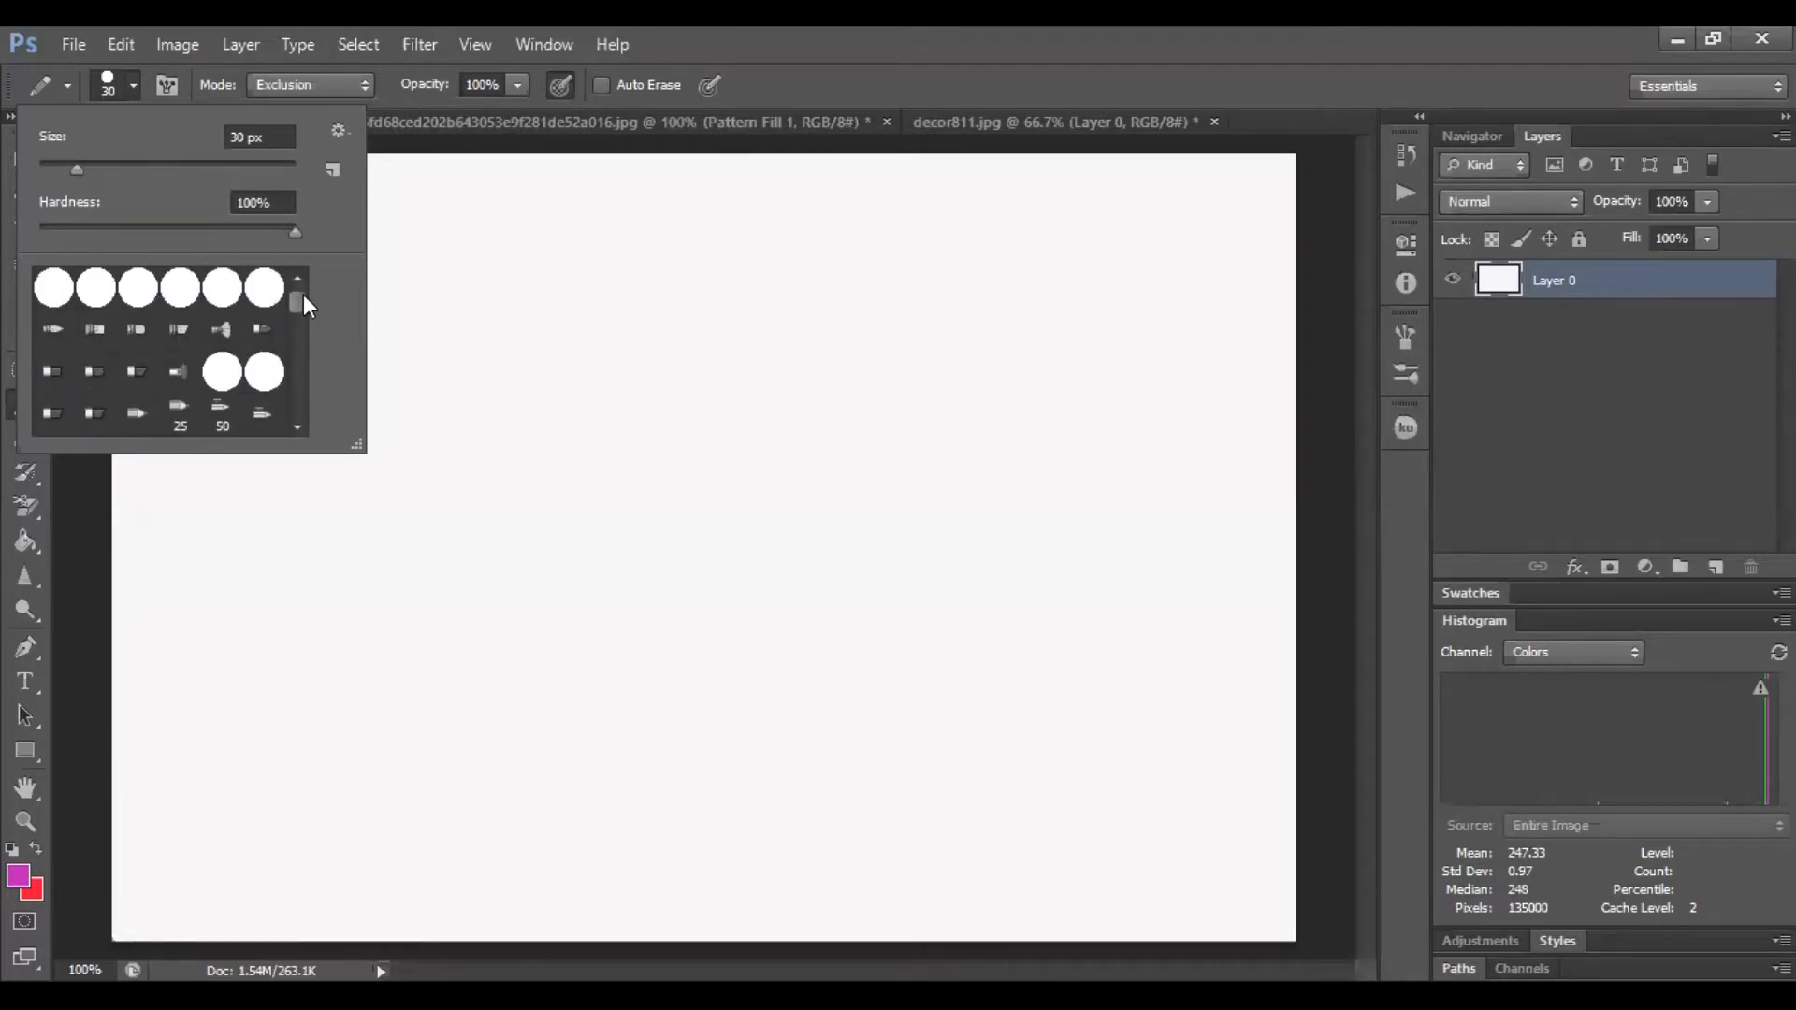
pyautogui.moveTo(295, 304); pyautogui.dragTo(307, 409)
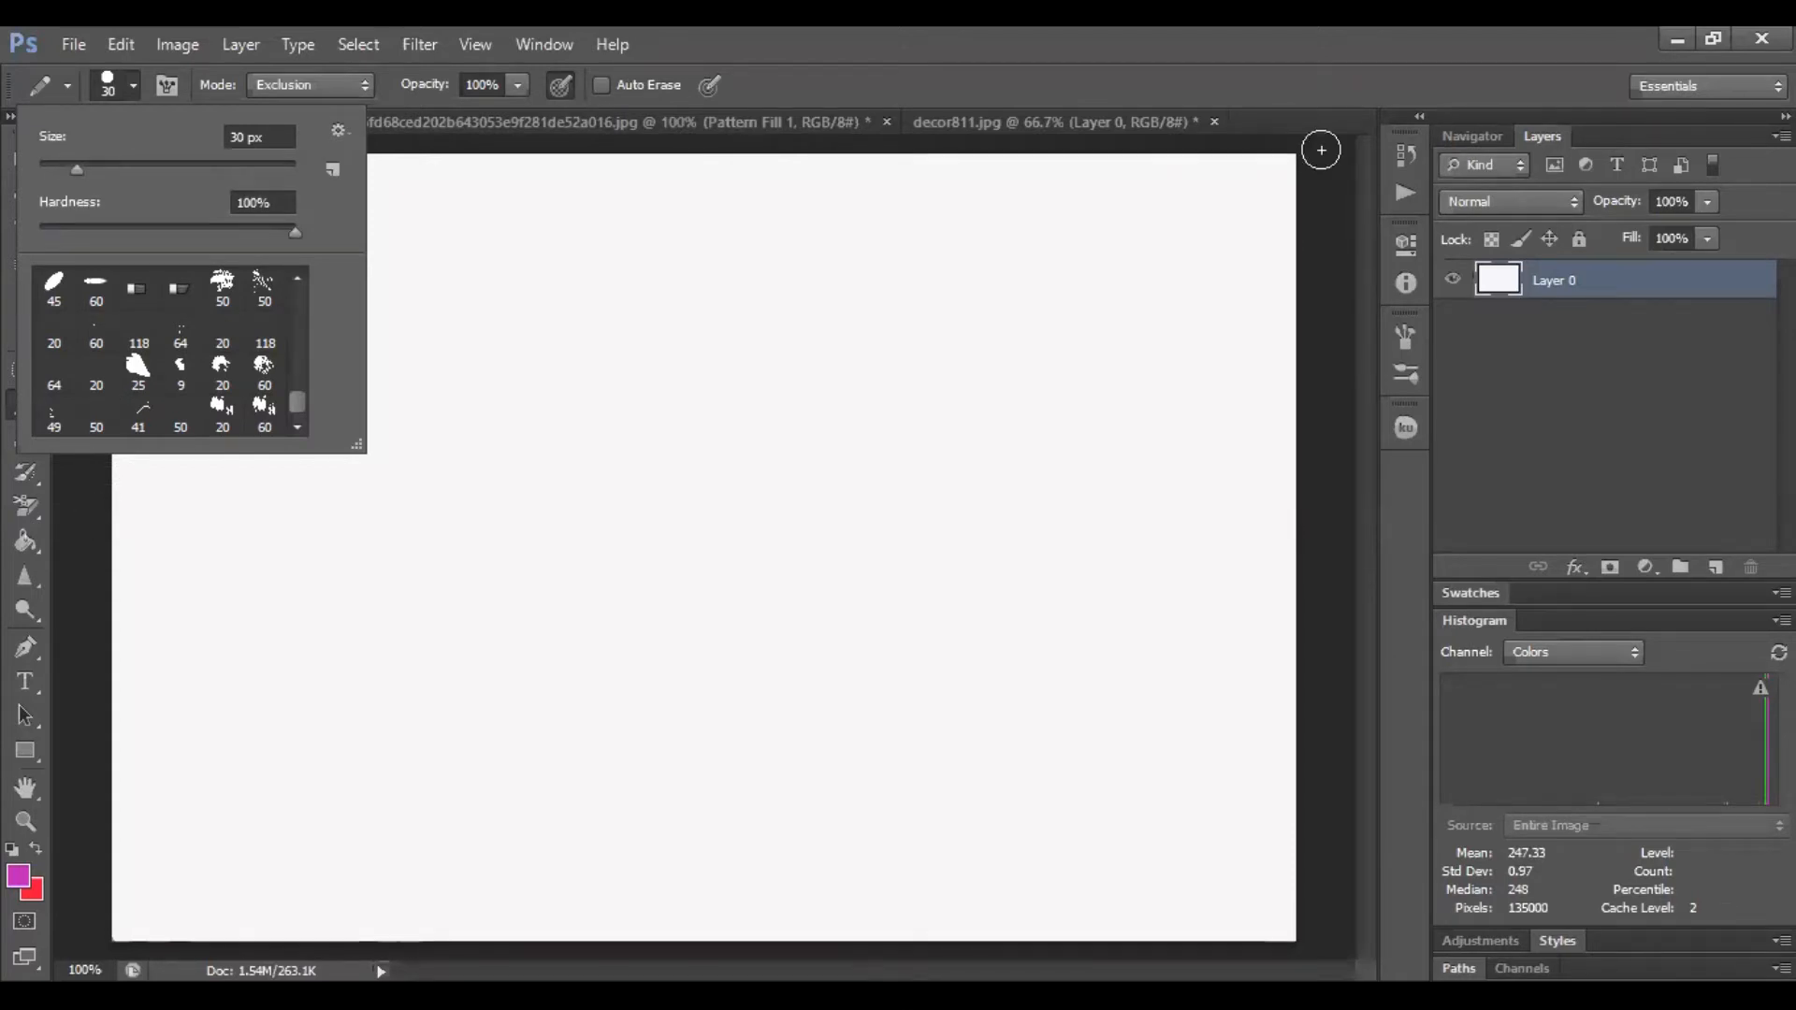
# Set the pencil's blending mode to Normal
pyautogui.click(318, 84)
pyautogui.click(314, 110)
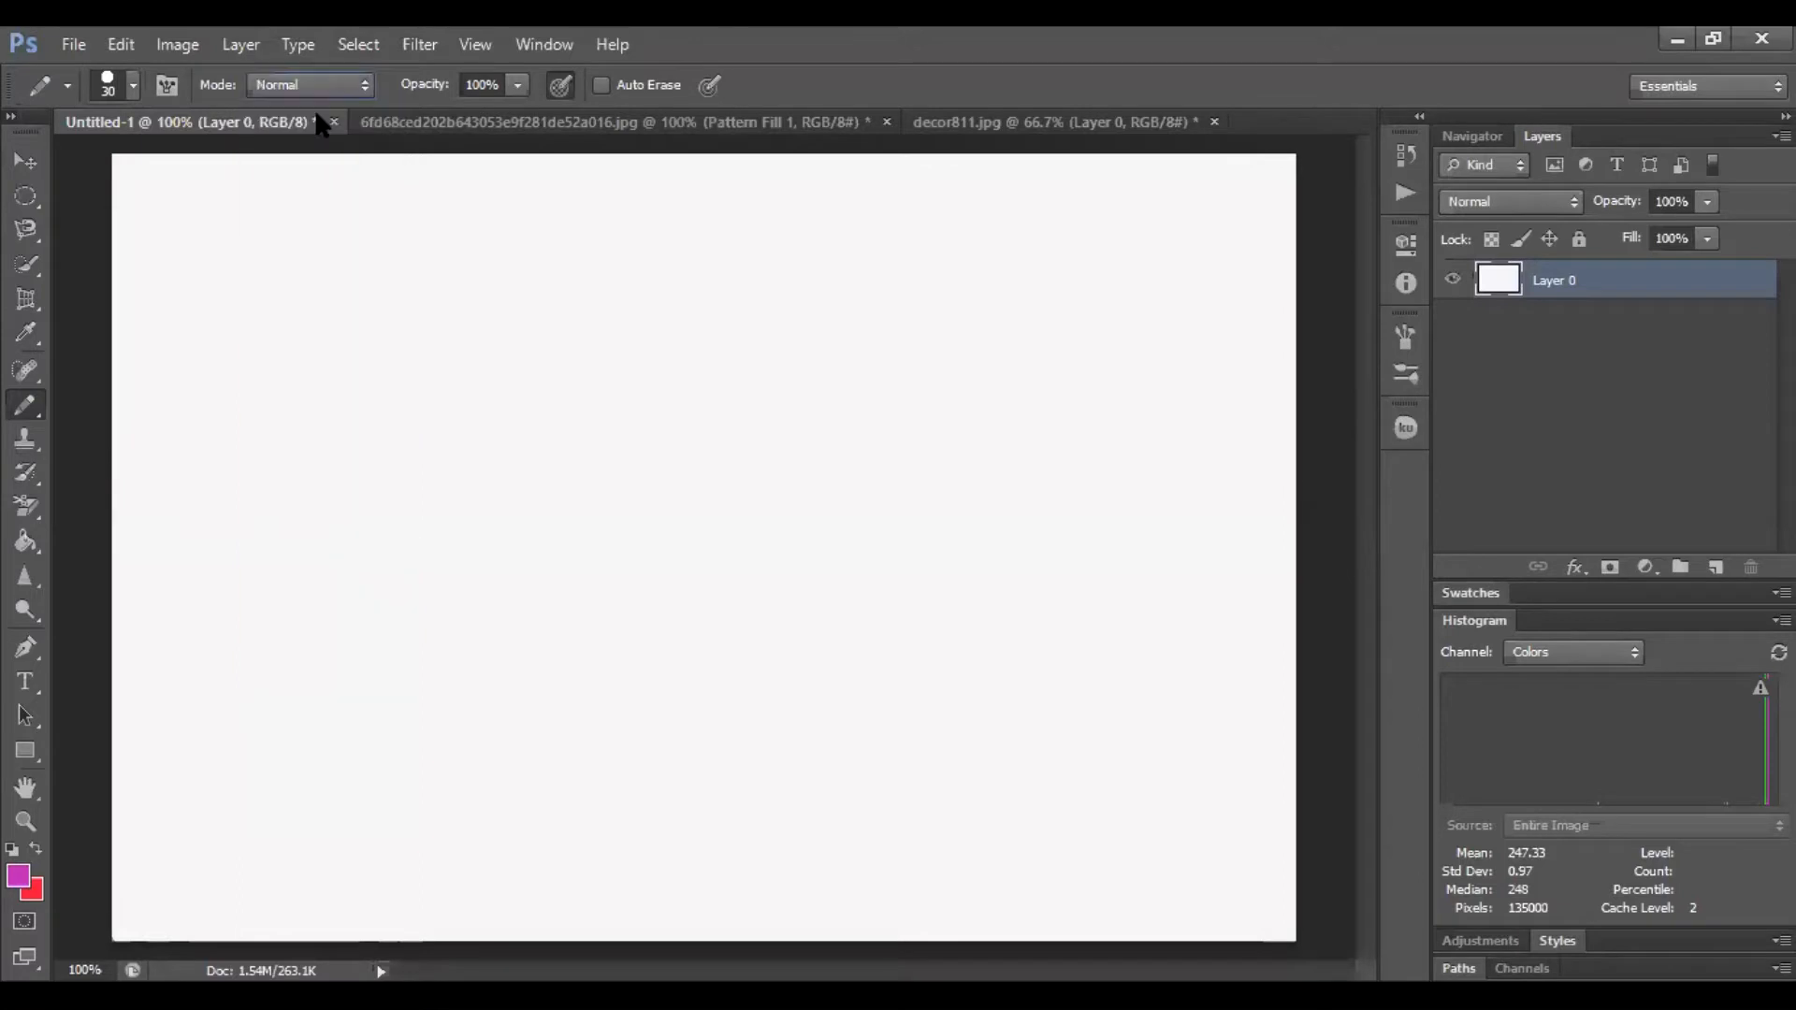
pyautogui.click(318, 86)
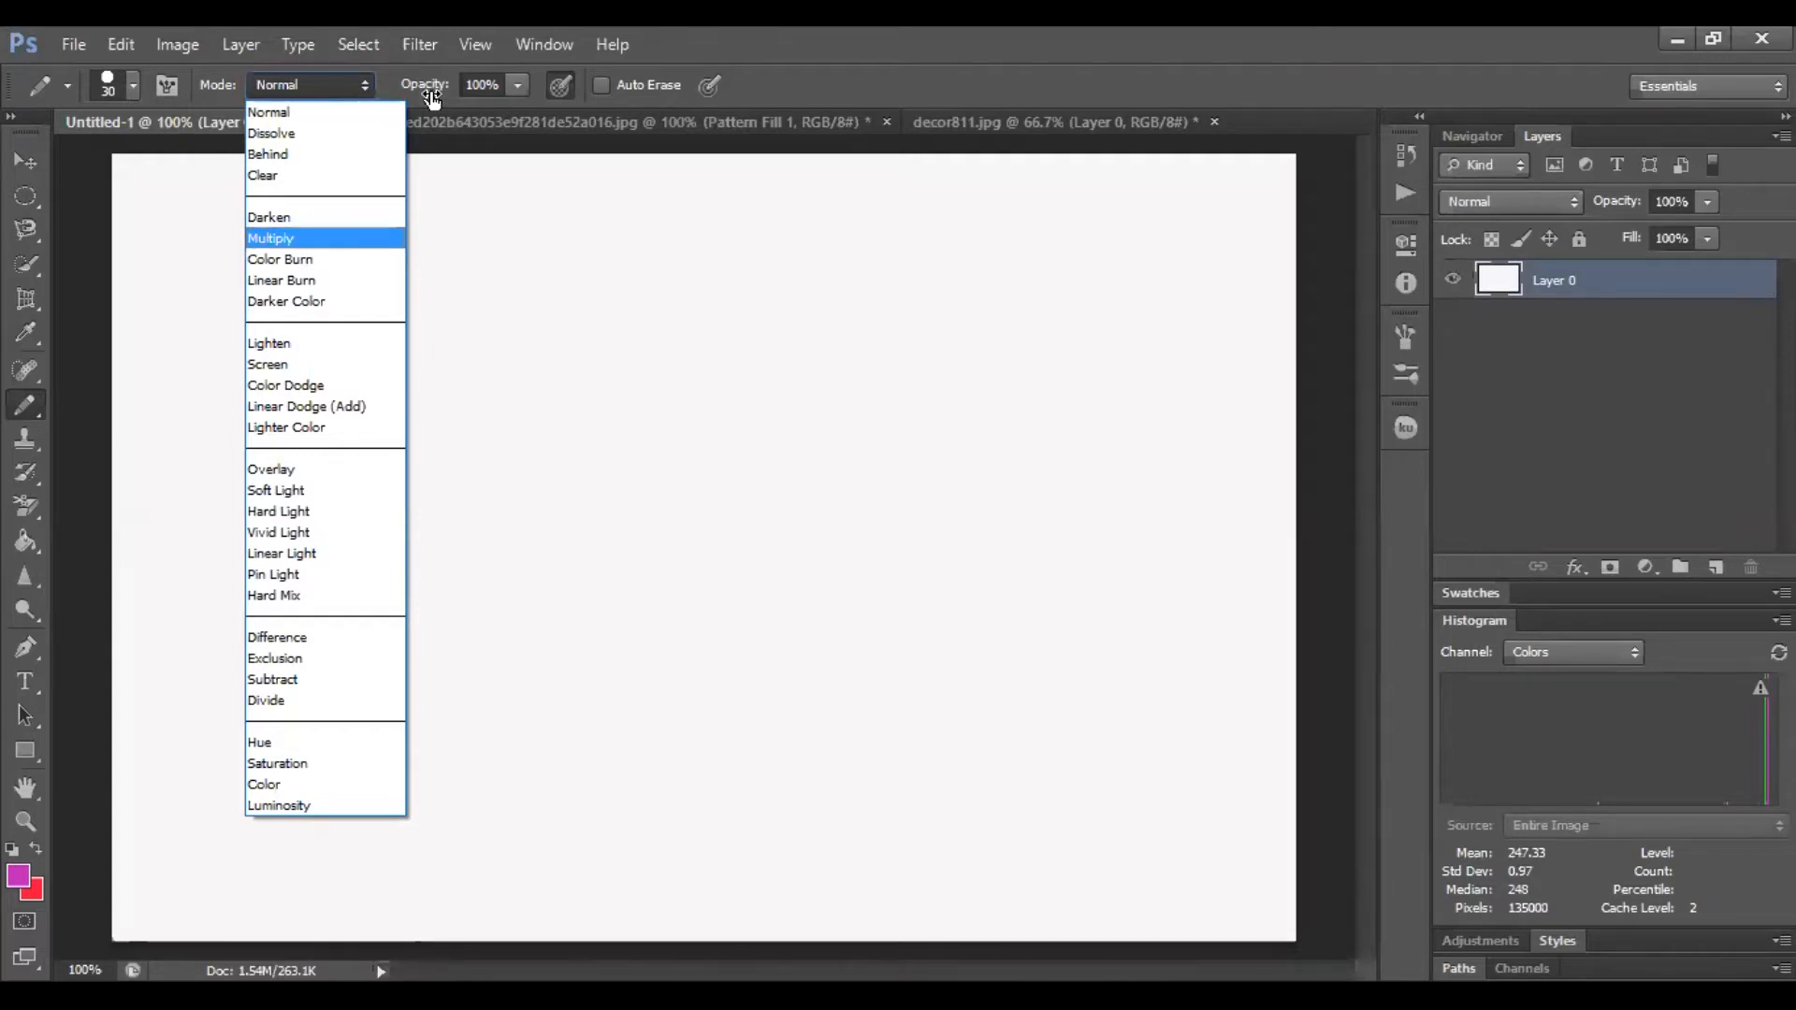
pyautogui.click(514, 92)
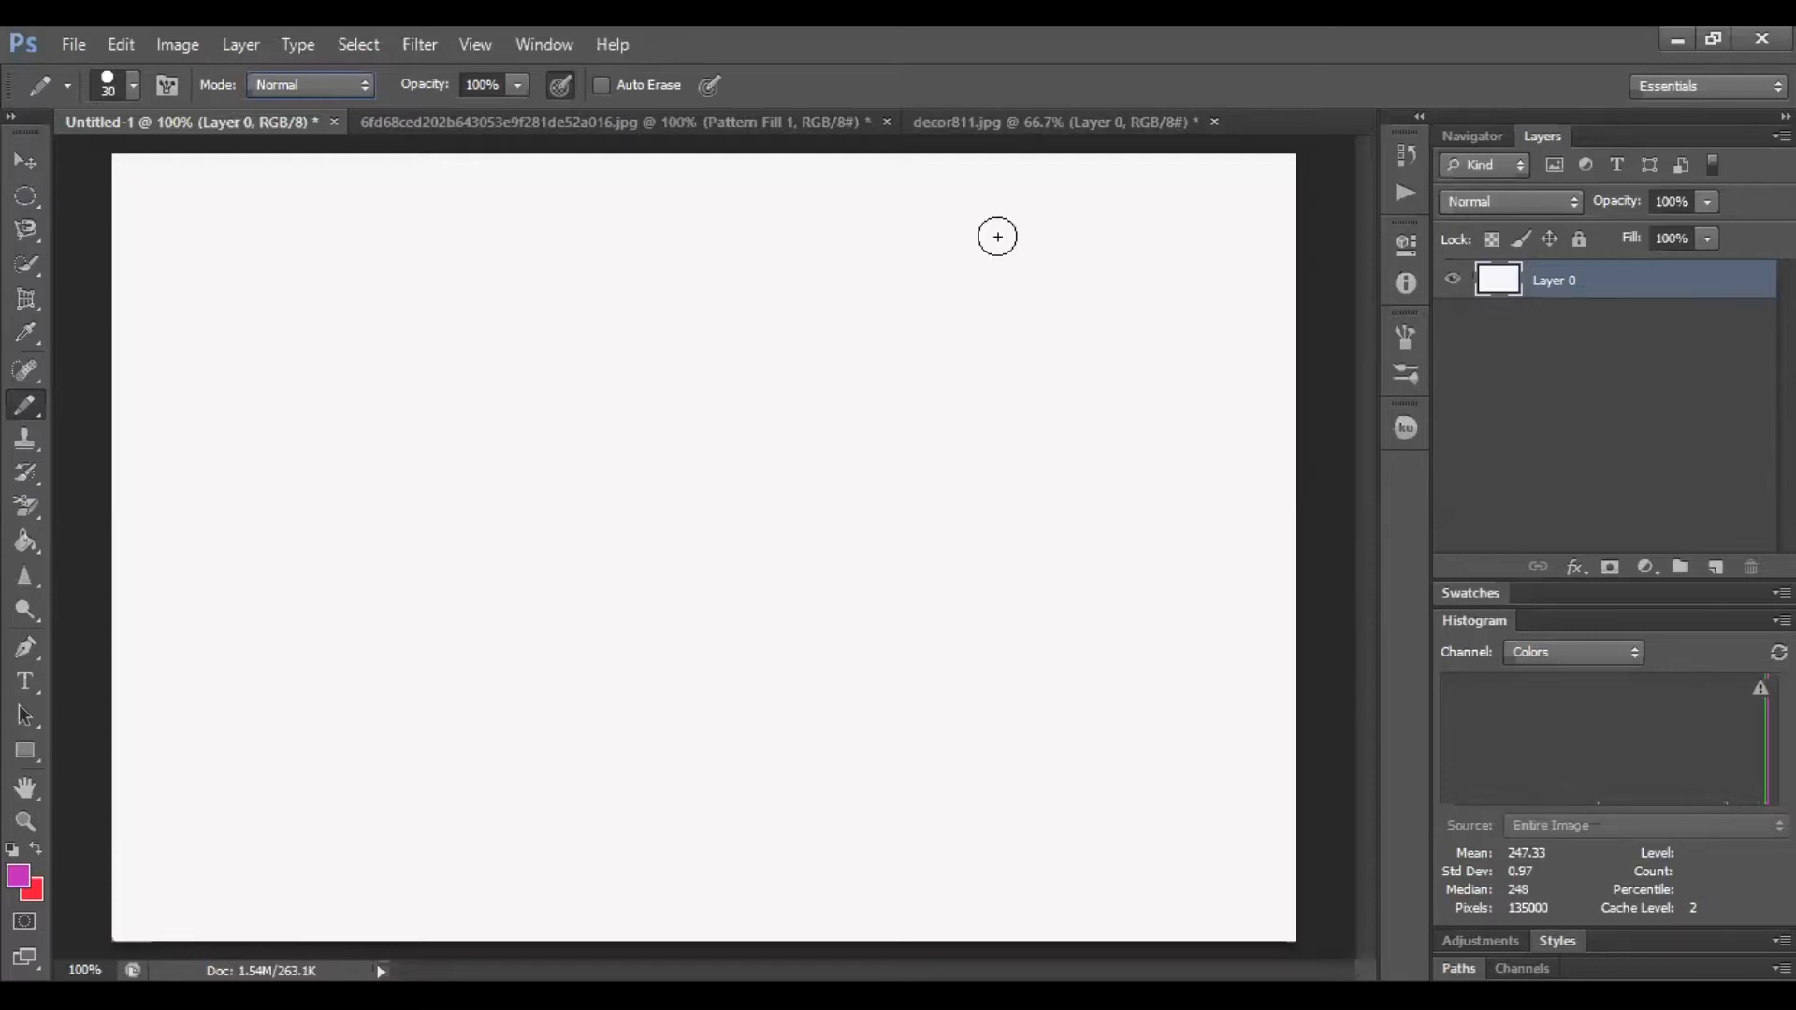
pyautogui.click(562, 88)
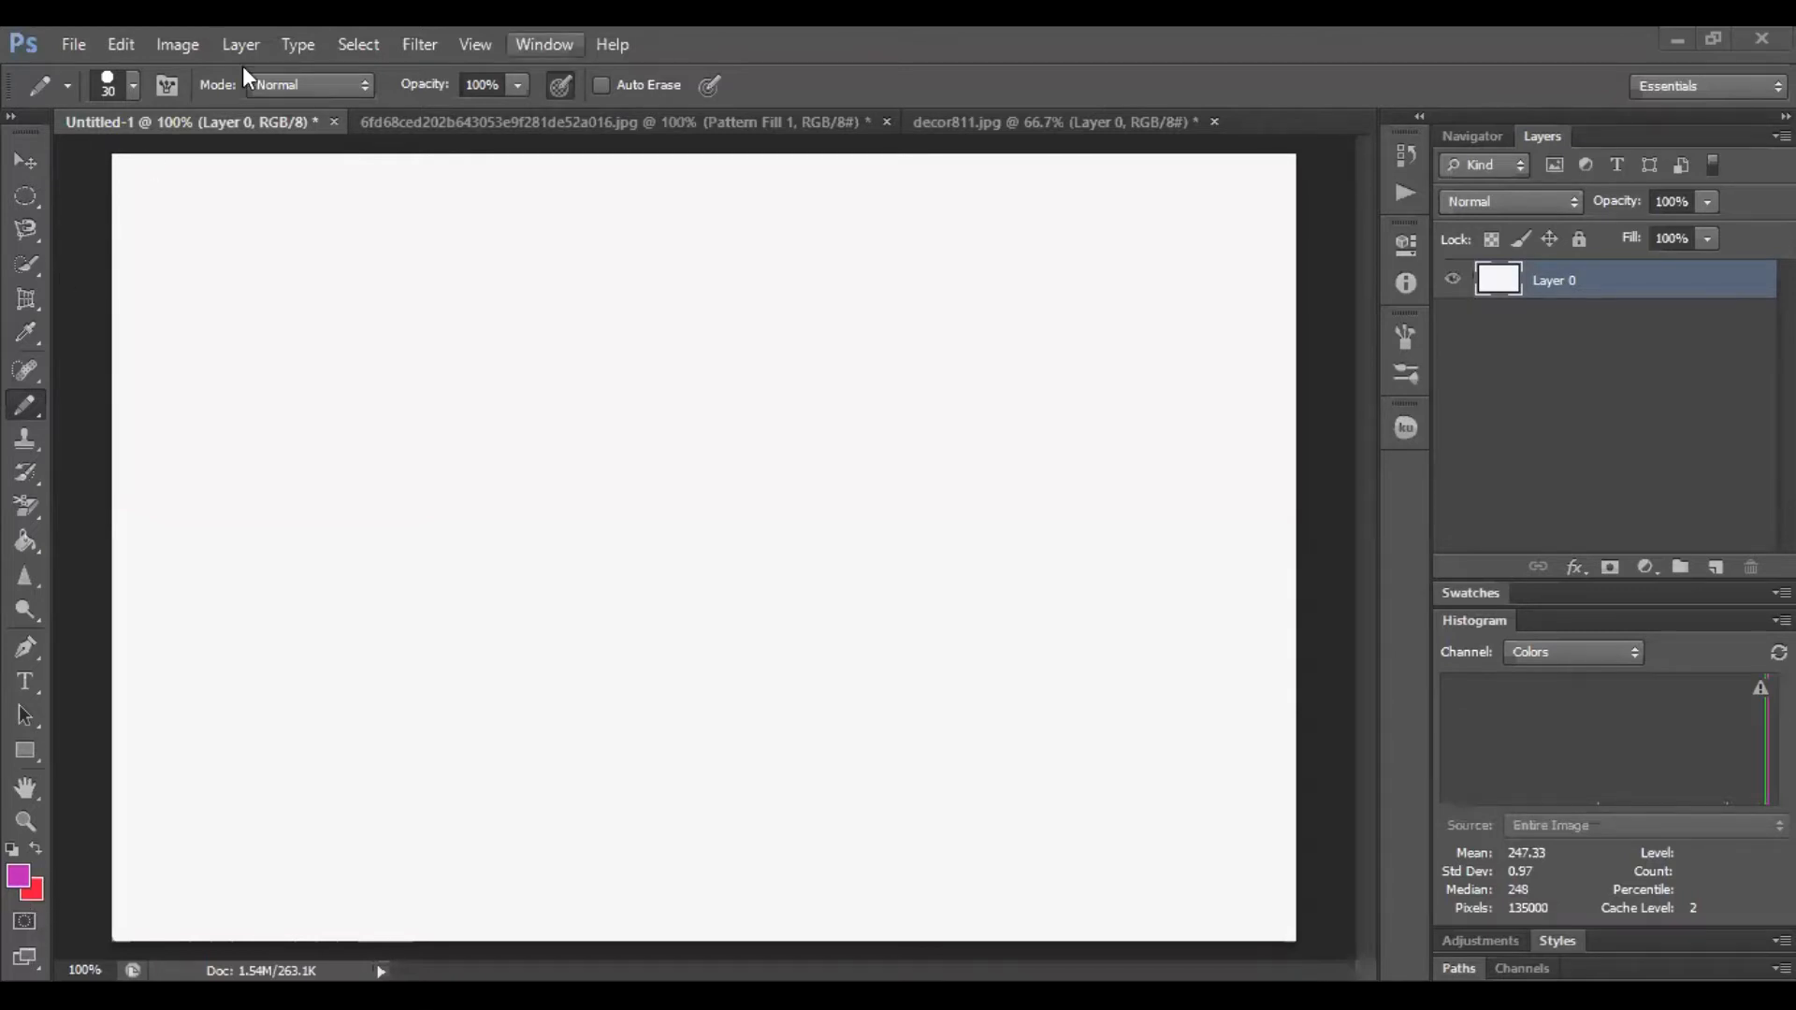
pyautogui.click(560, 85)
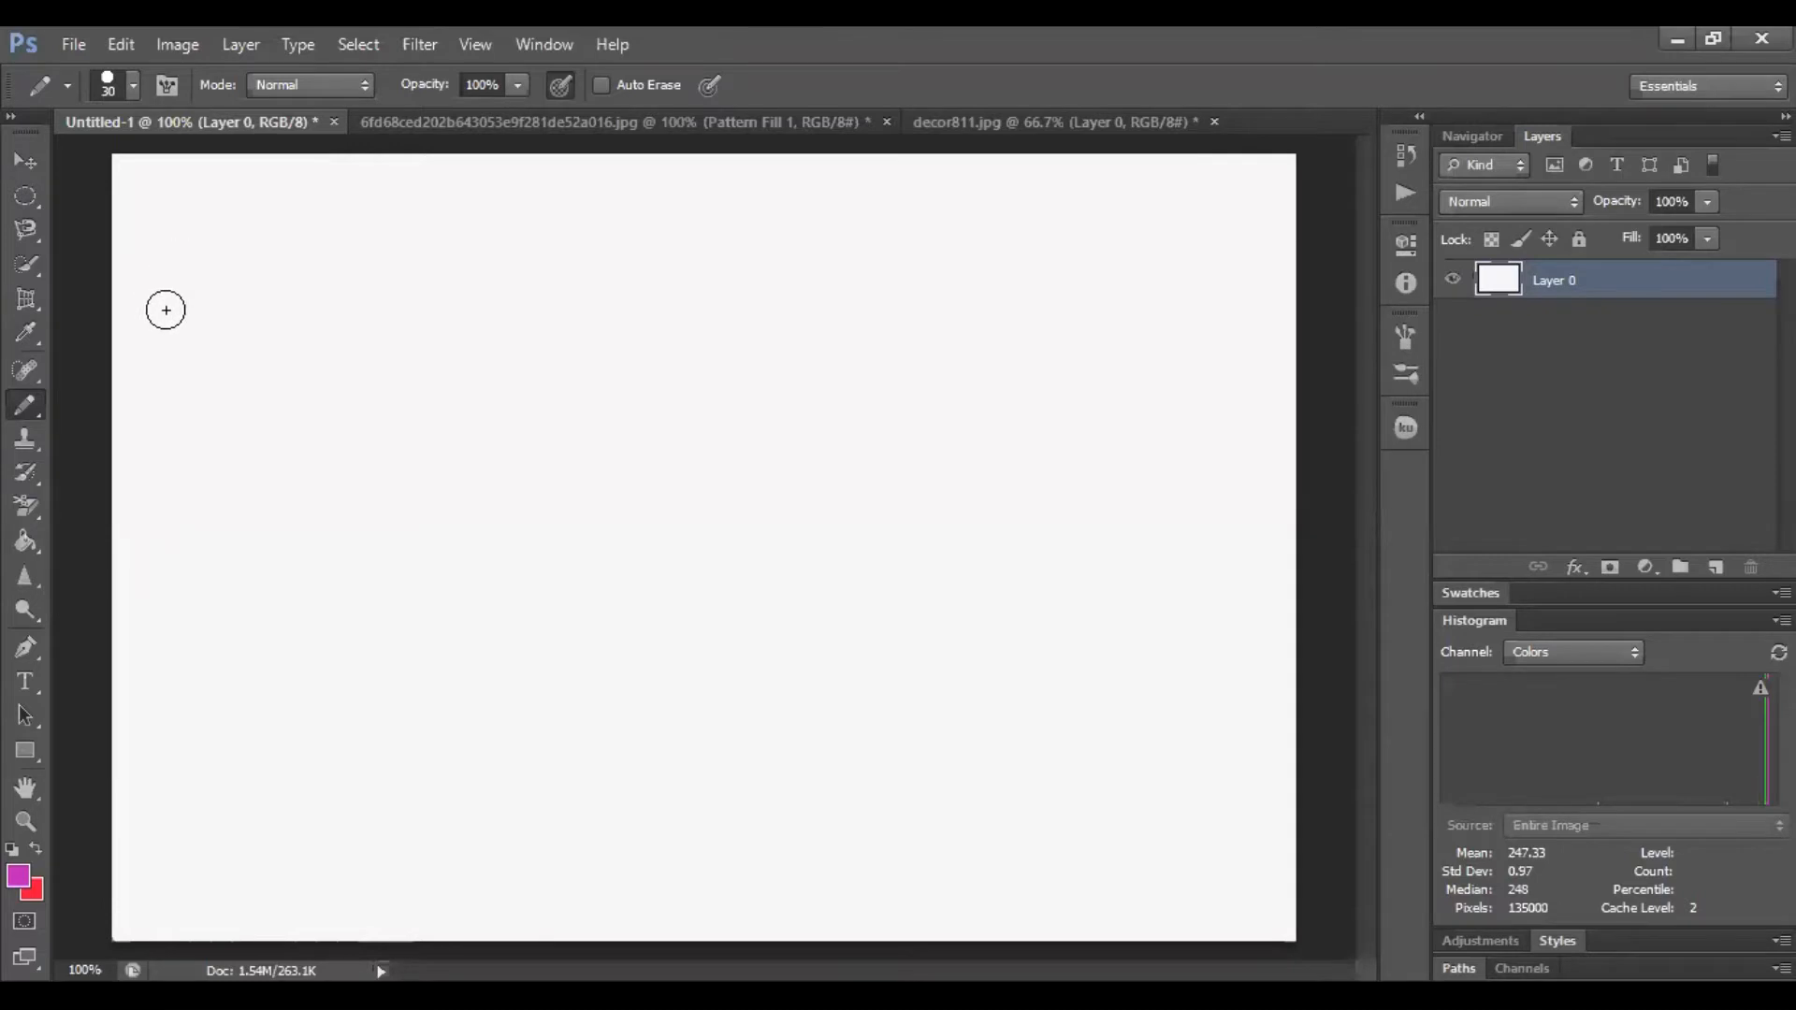
# Draw connected straight magenta pencil lines forming a hook and a zigzag near the canvas's upper left
pyautogui.moveTo(138, 185); pyautogui.dragTo(422, 199)
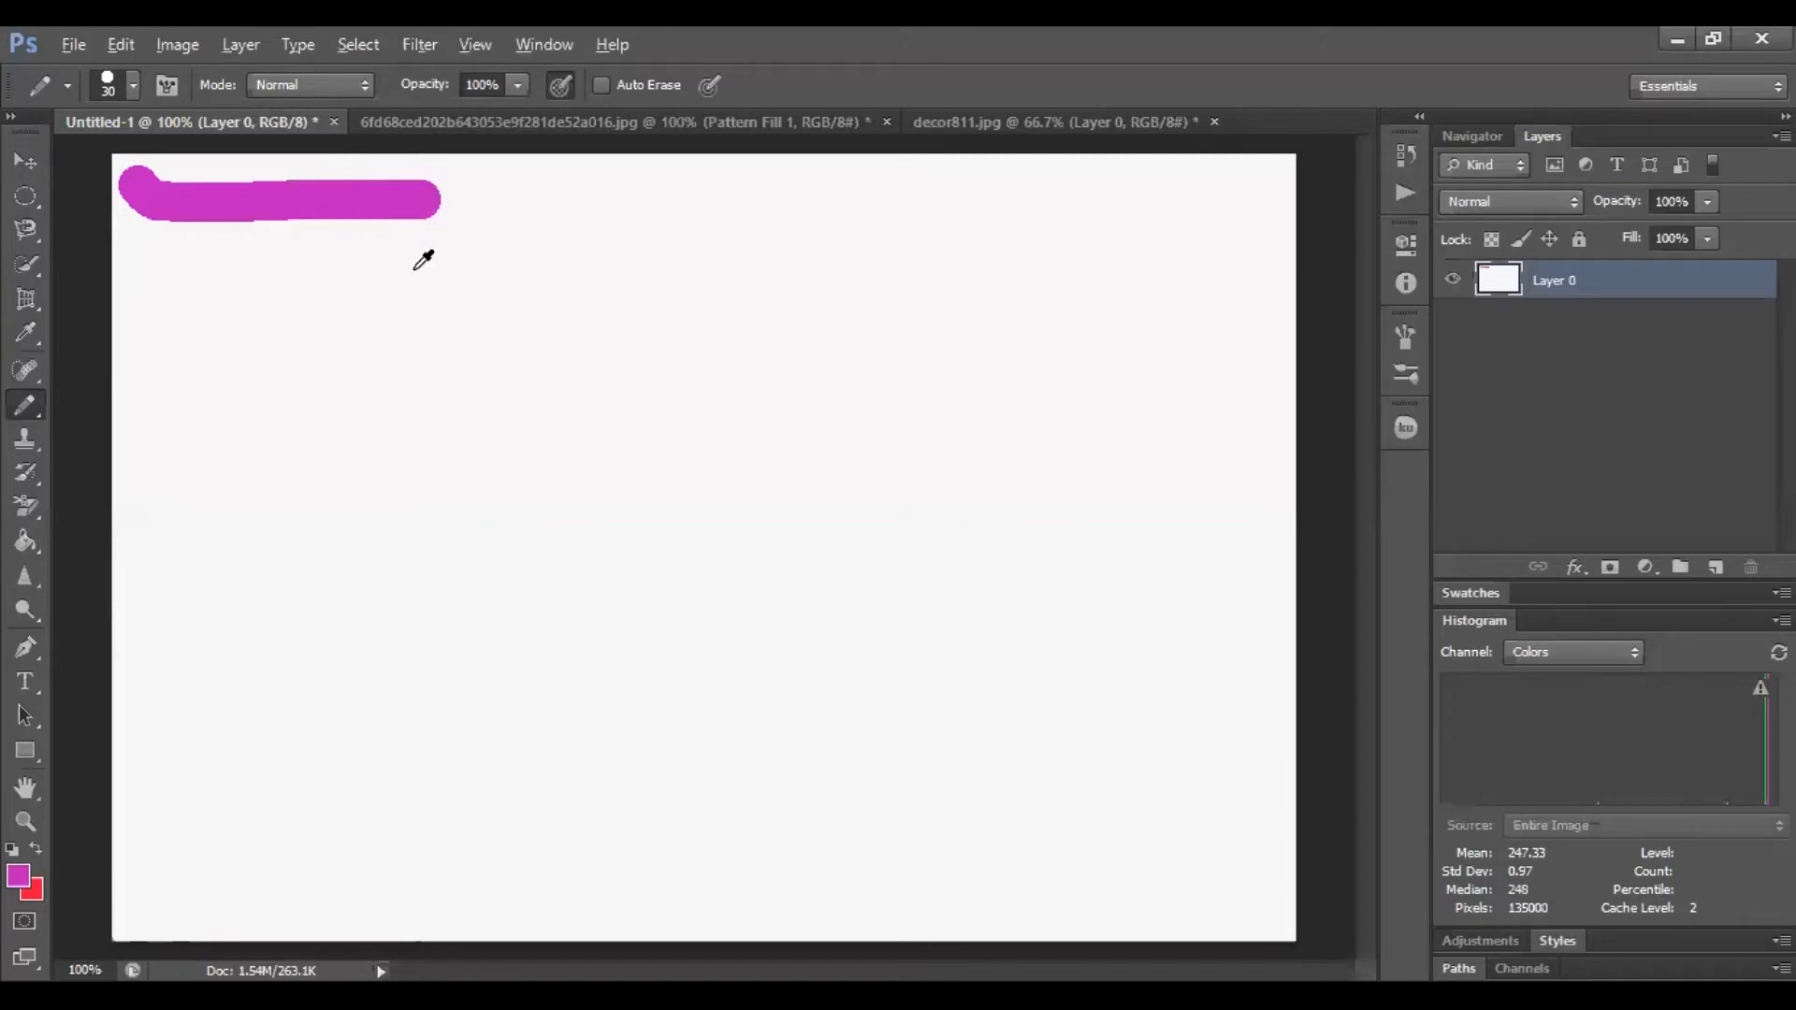
pyautogui.press('alt')
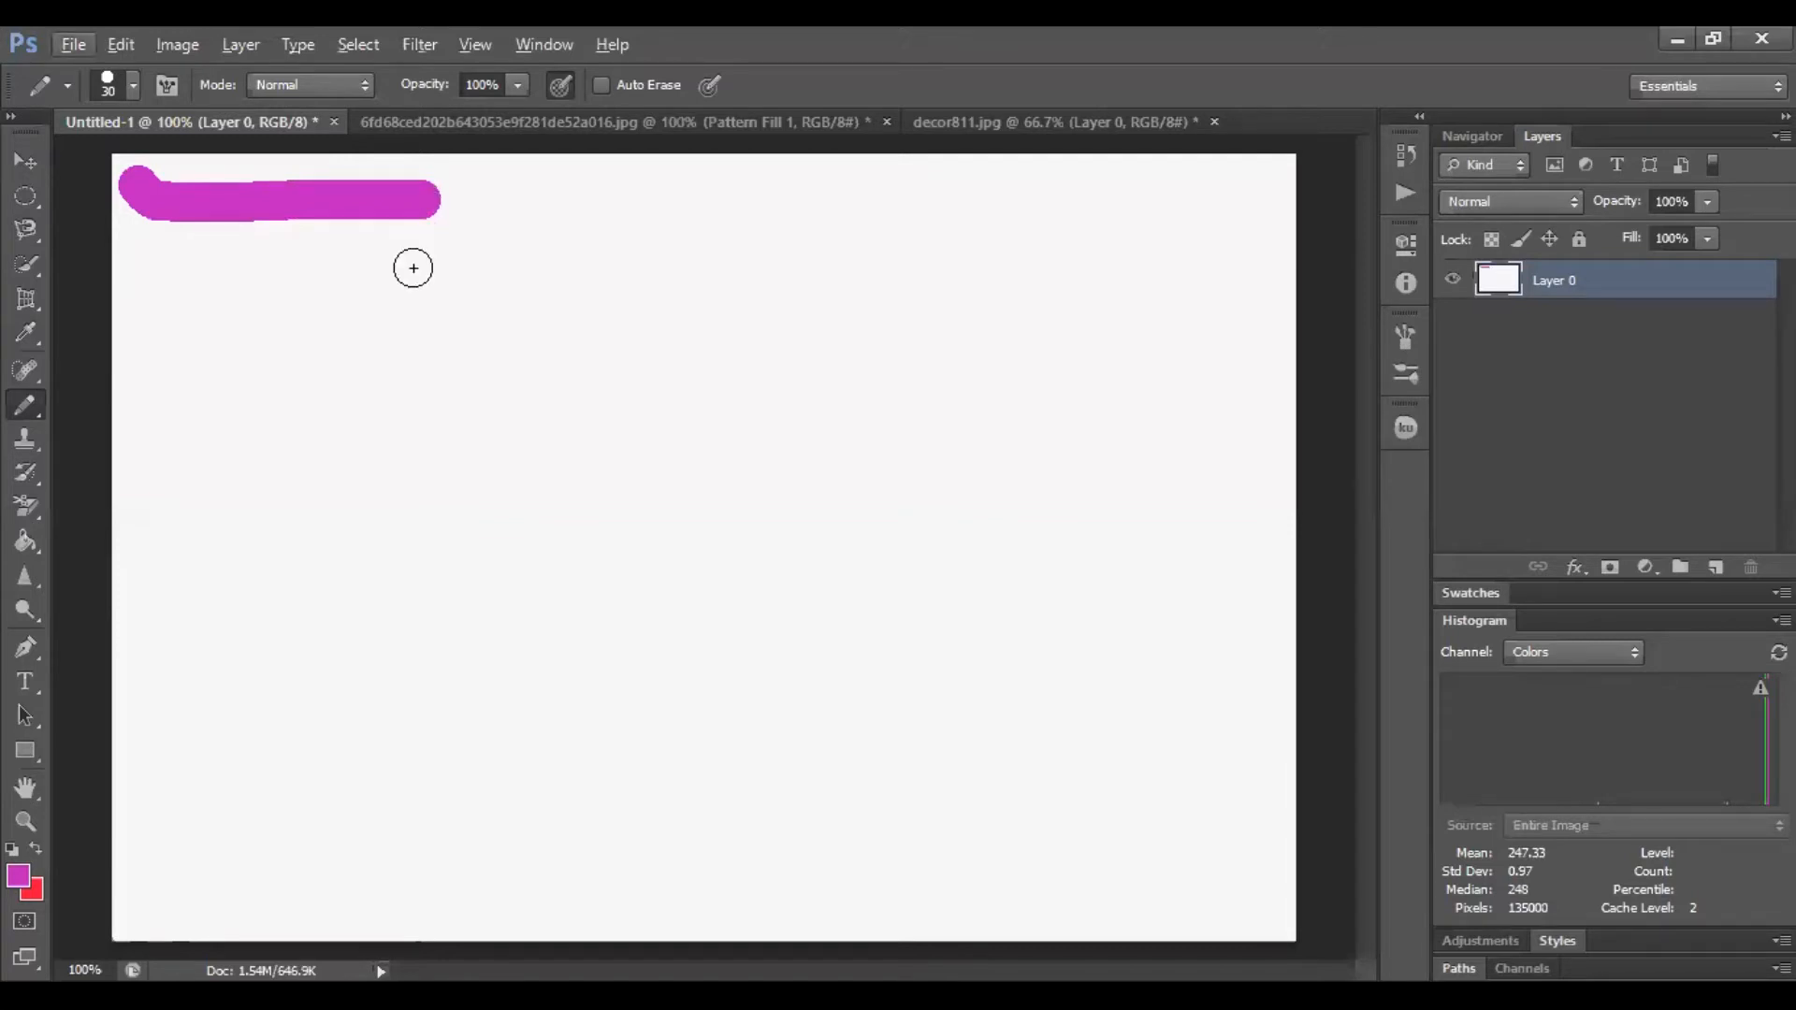
pyautogui.keyDown('shift'); pyautogui.click(413, 269); pyautogui.keyUp('shift')
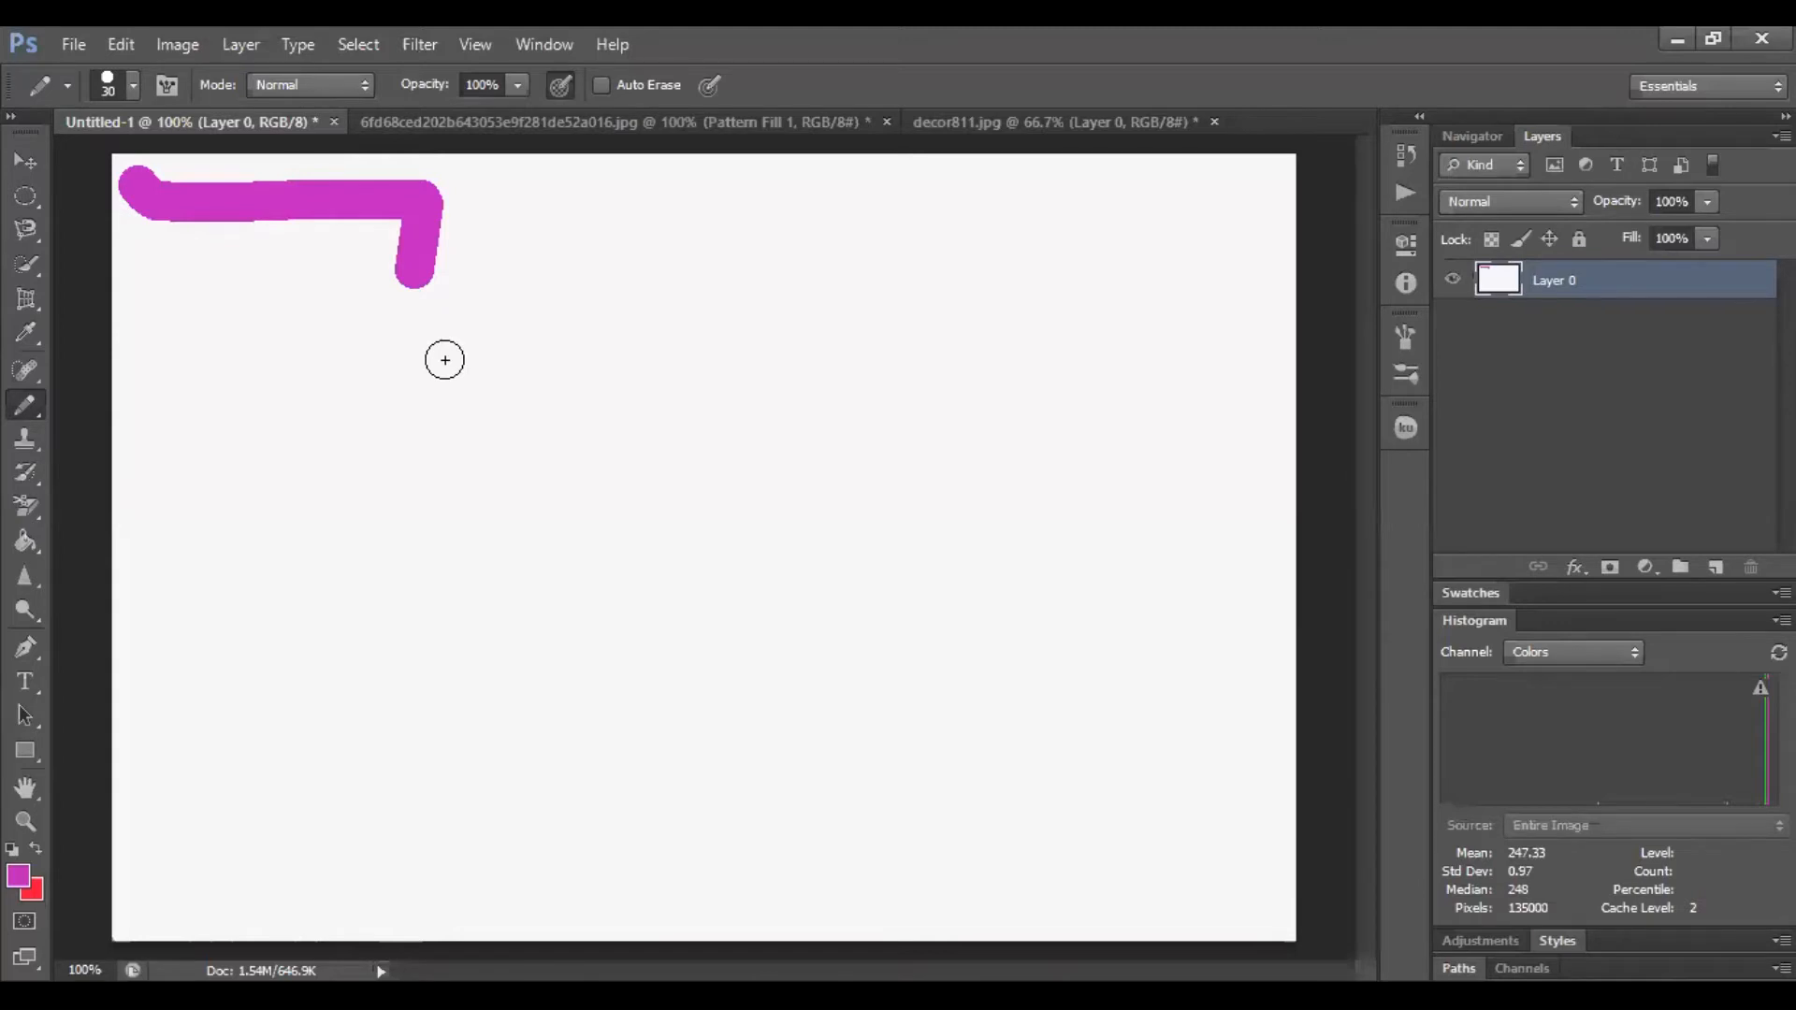
pyautogui.click(162, 433)
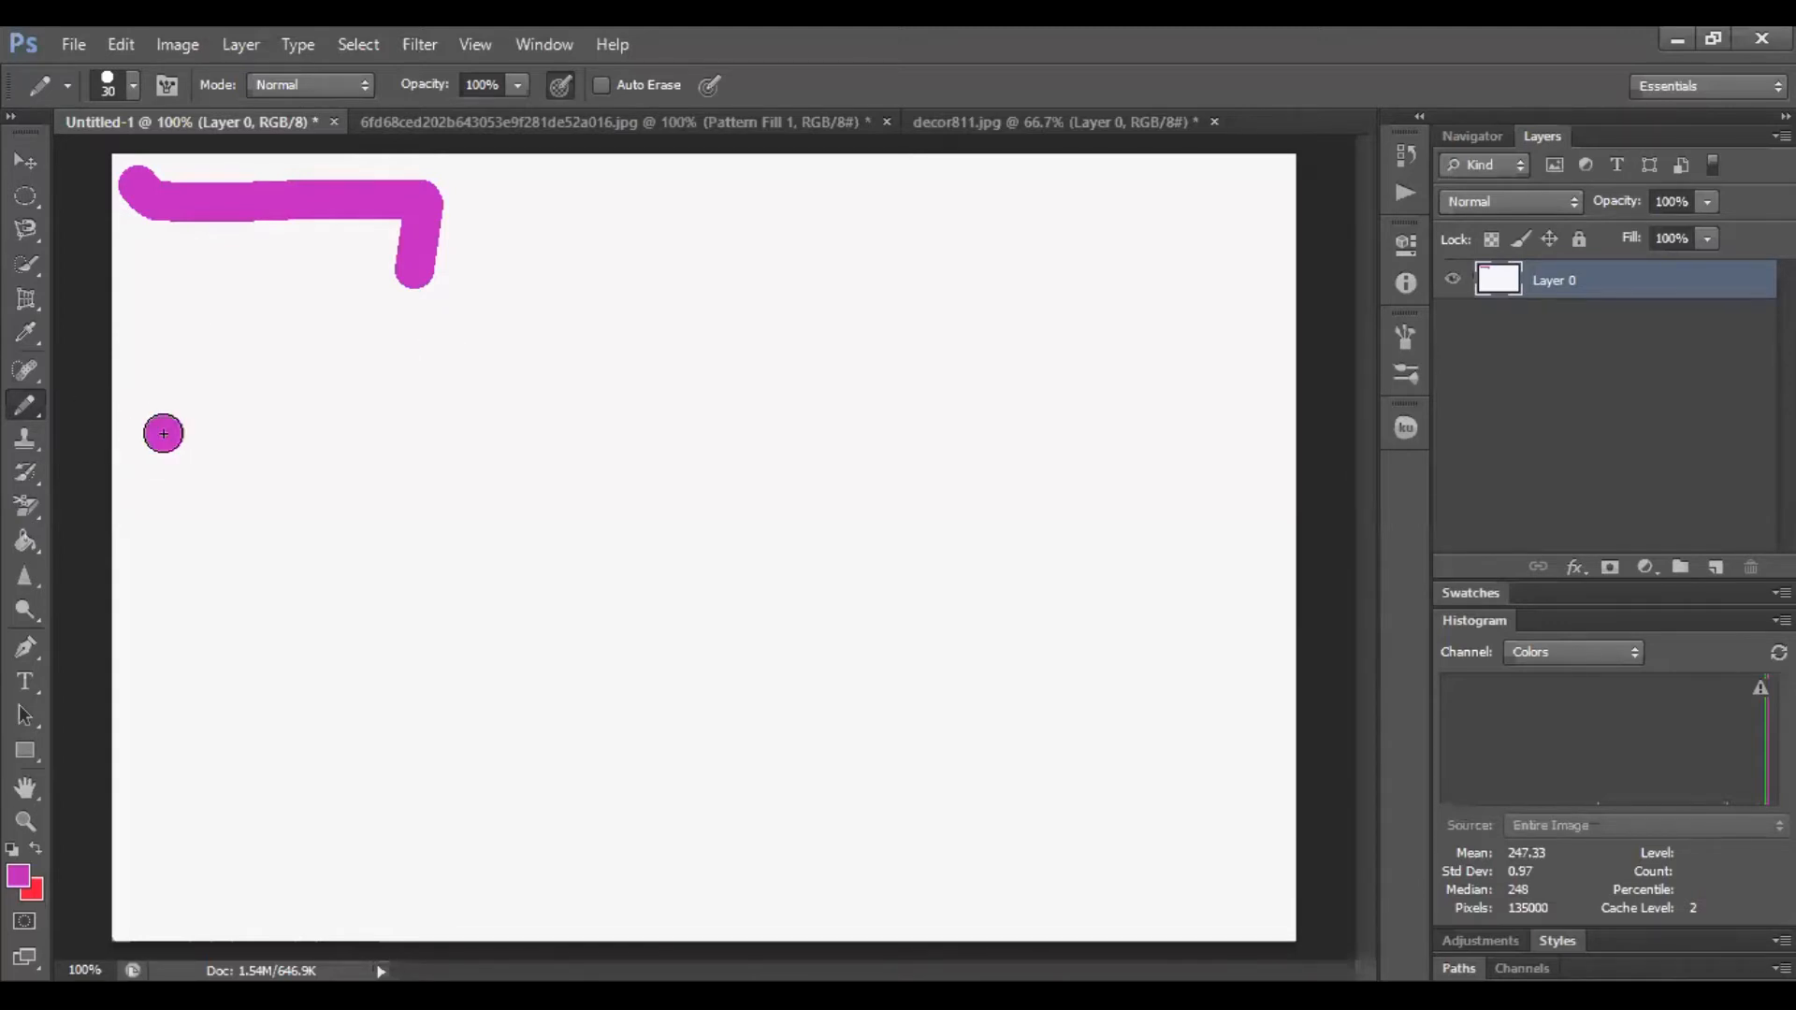
pyautogui.keyDown('shift'); pyautogui.click(282, 433); pyautogui.keyUp('shift')
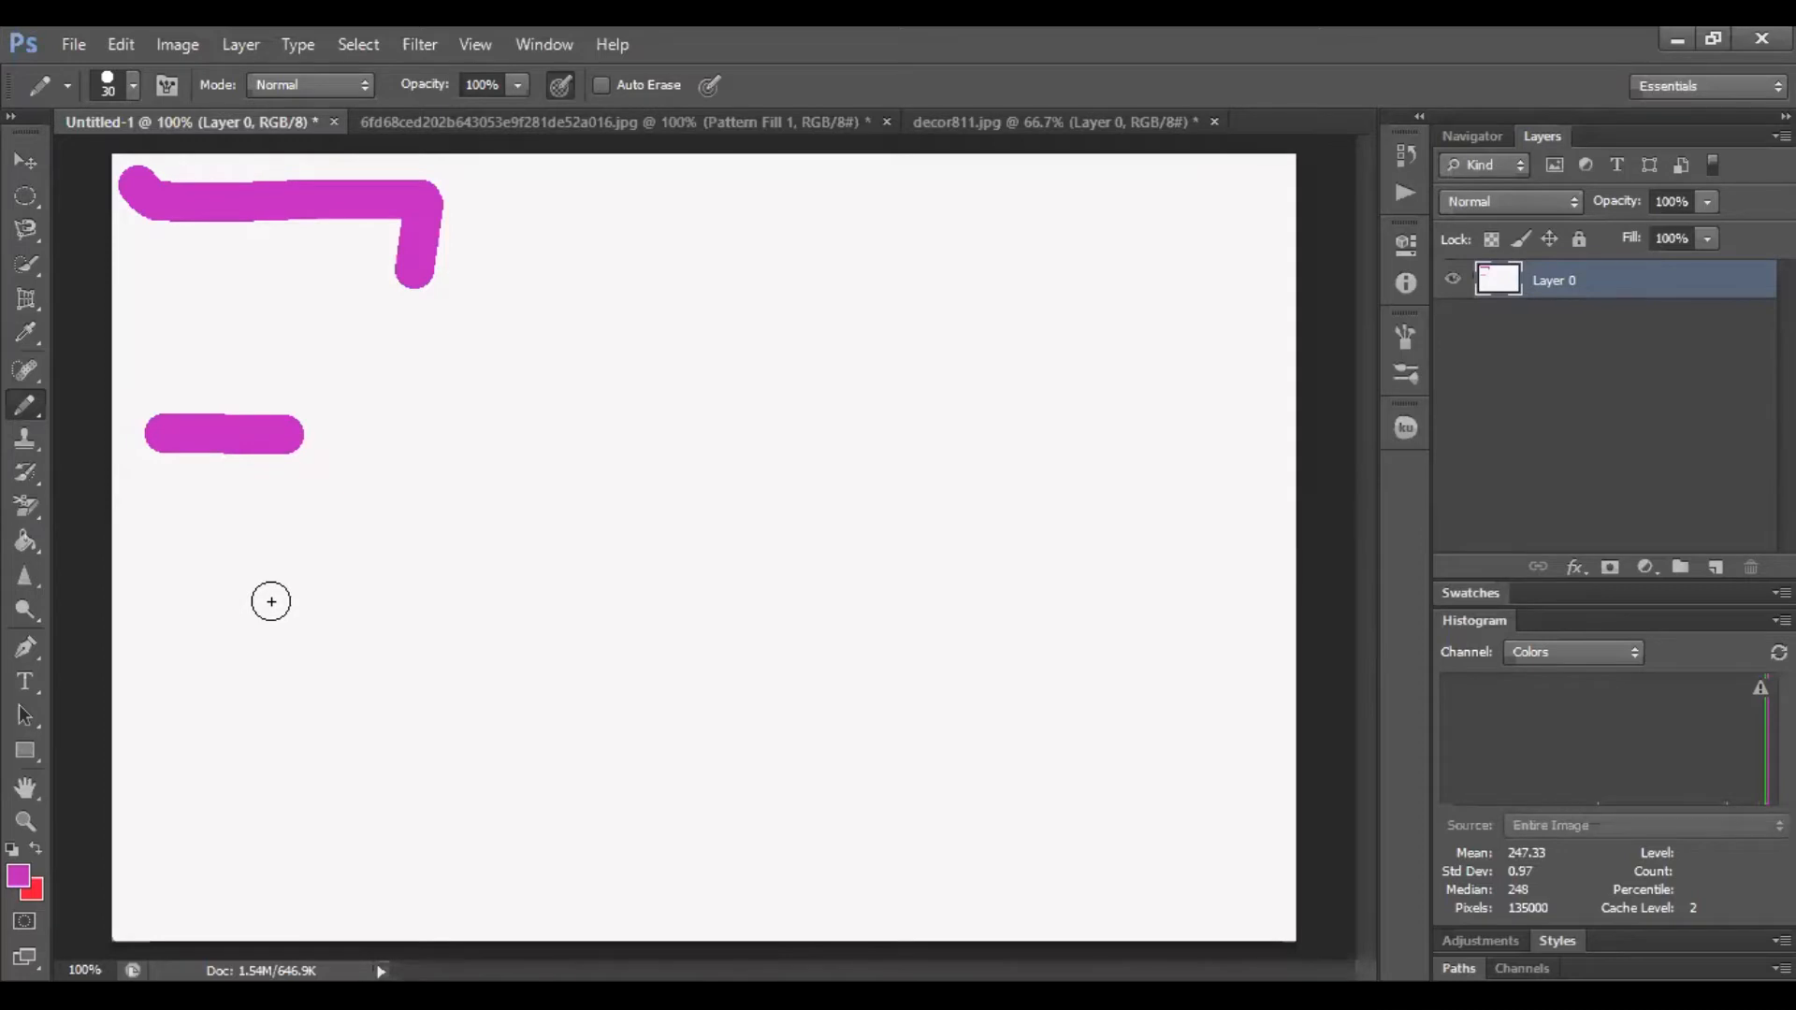
pyautogui.keyDown('shift'); pyautogui.click(271, 601); pyautogui.keyUp('shift')
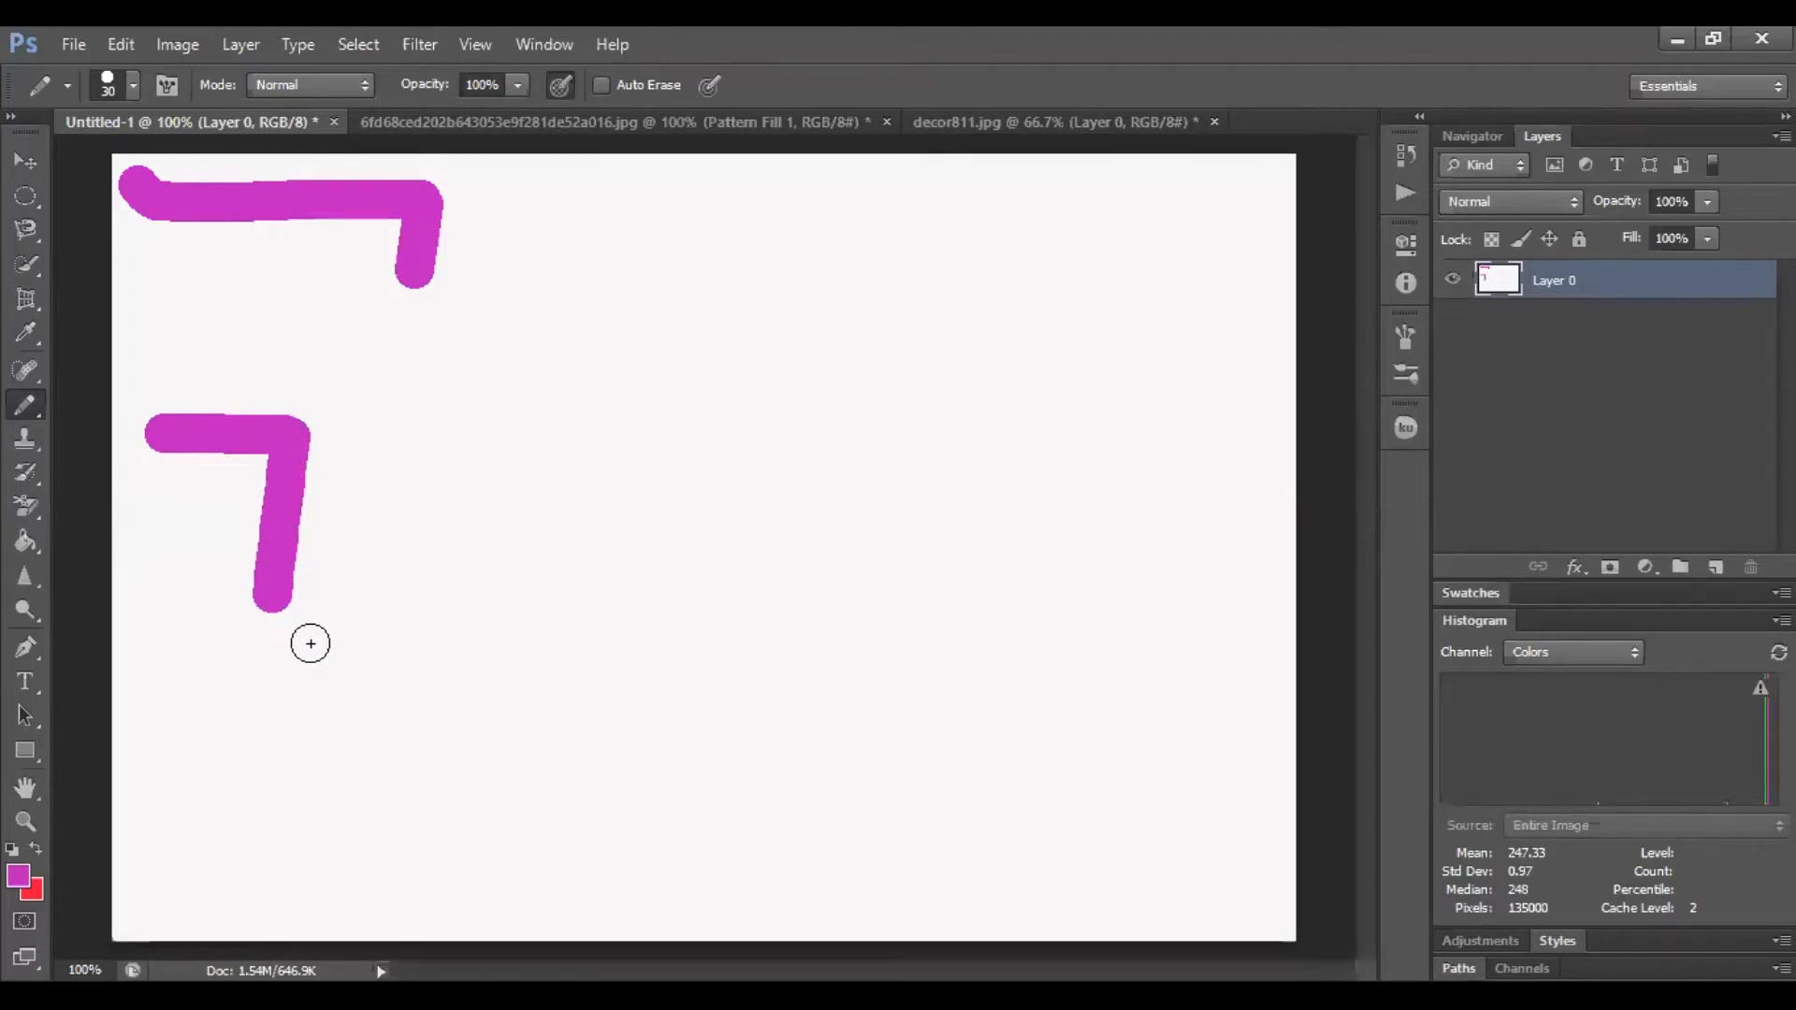
pyautogui.keyDown('shift'); pyautogui.click(405, 589); pyautogui.keyUp('shift')
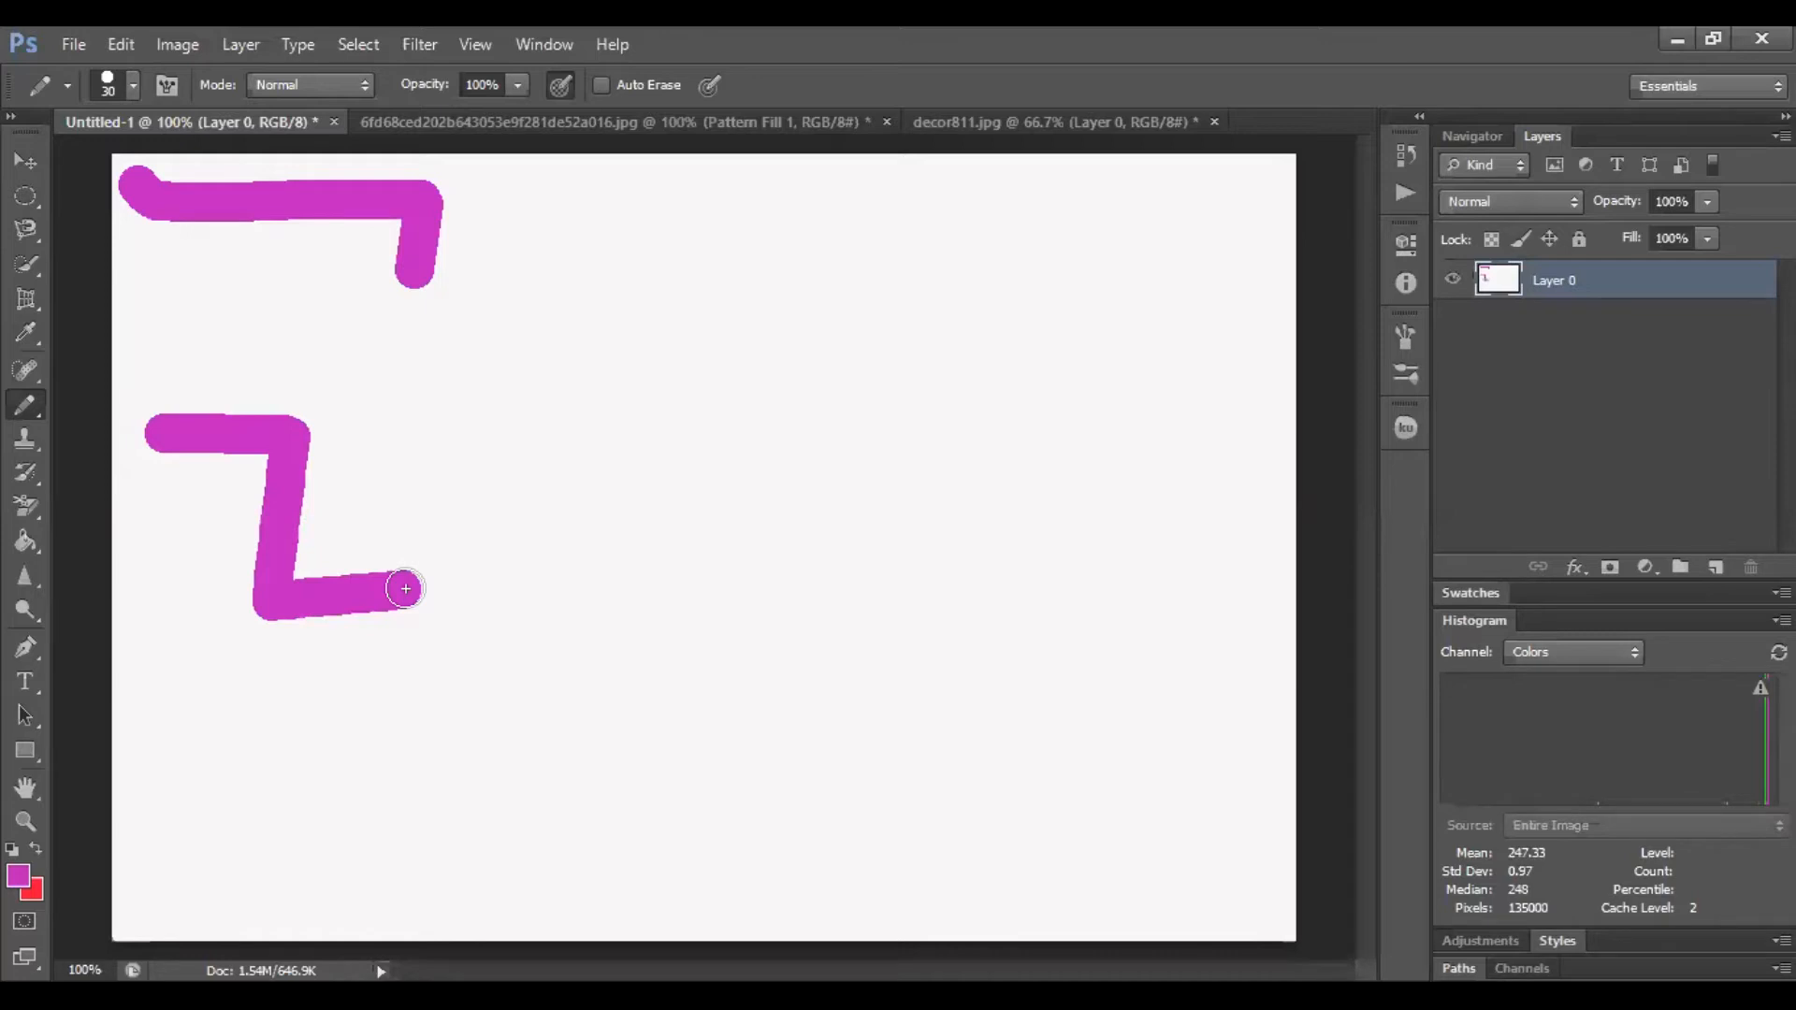
# Step back through the history to undo the pencil strokes and earlier edits, restoring the blank canvas
pyautogui.hotkey('ctrl', 'z')
pyautogui.hotkey('ctrl', 'z')
pyautogui.hotkey('ctrl', 'z')
pyautogui.hotkey('ctrl', 'z')
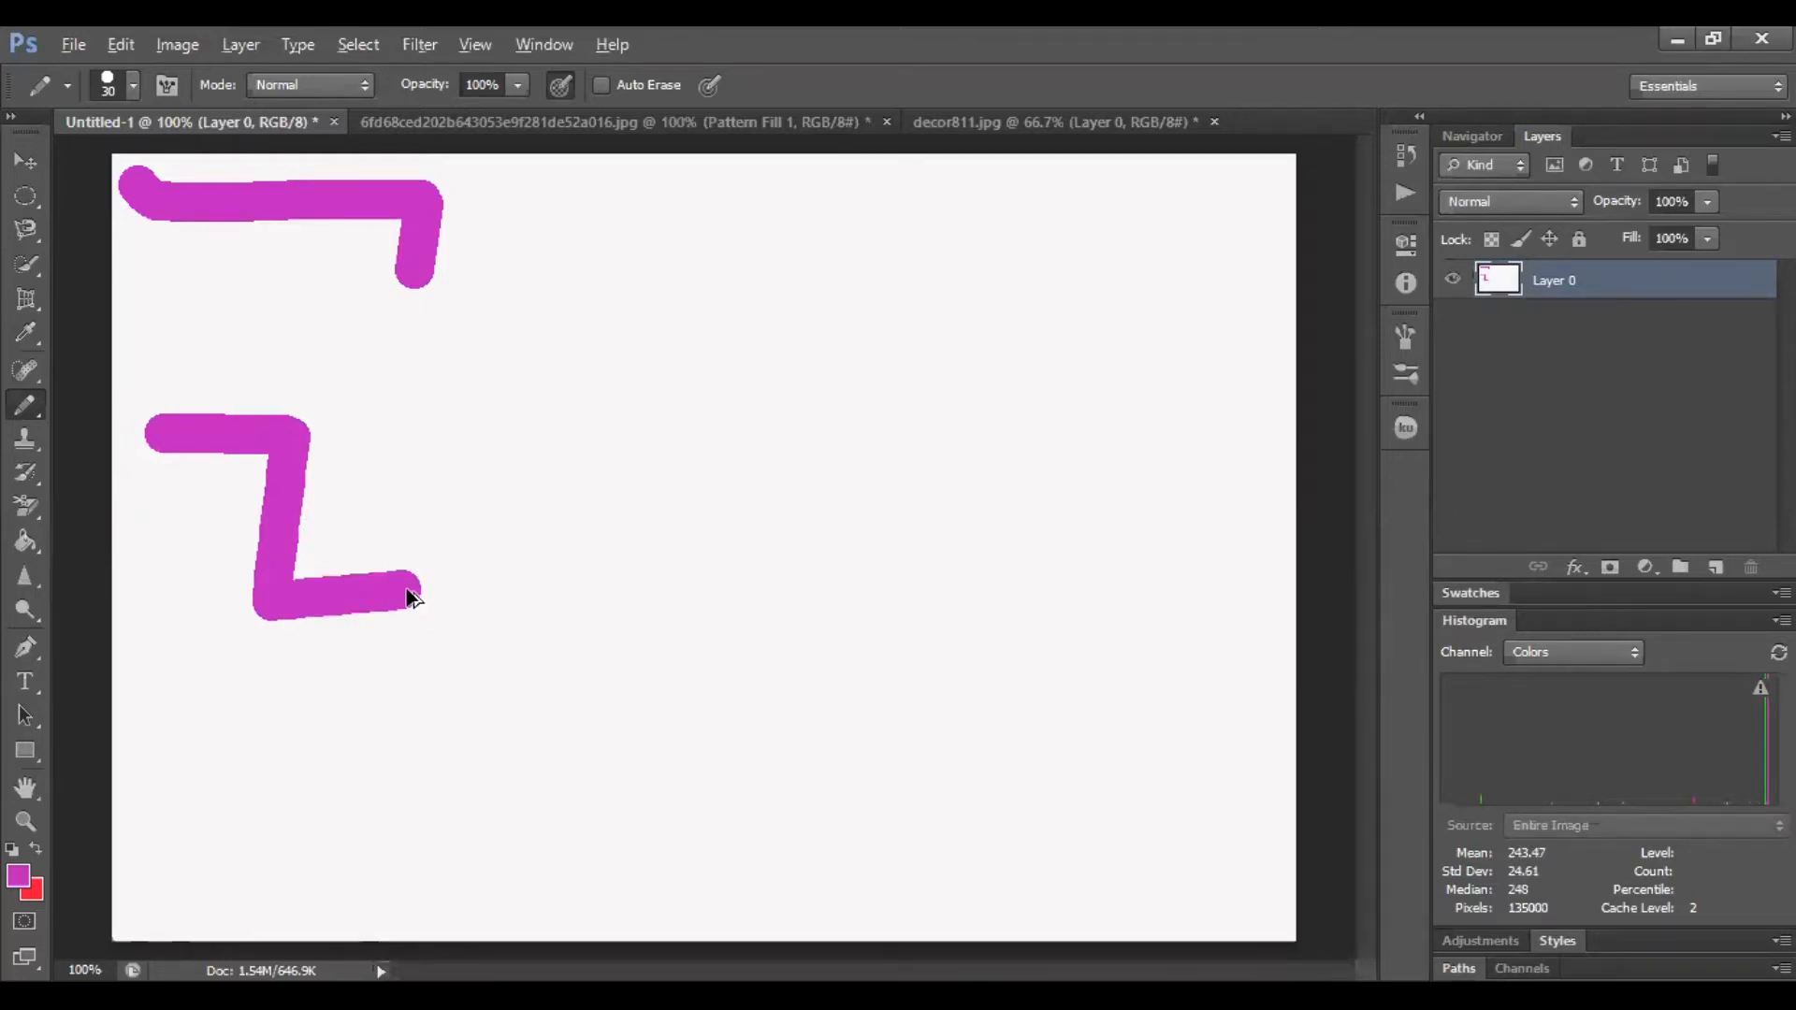
pyautogui.hotkey('ctrl', 'alt', 'z')
pyautogui.hotkey('ctrl', 'alt', 'z')
pyautogui.hotkey('ctrl', 'alt', 'z')
pyautogui.hotkey('ctrl', 'alt', 'z')
pyautogui.hotkey('ctrl', 'alt', 'z')
pyautogui.hotkey('ctrl', 'alt', 'z')
pyautogui.hotkey('ctrl', 'alt', 'z')
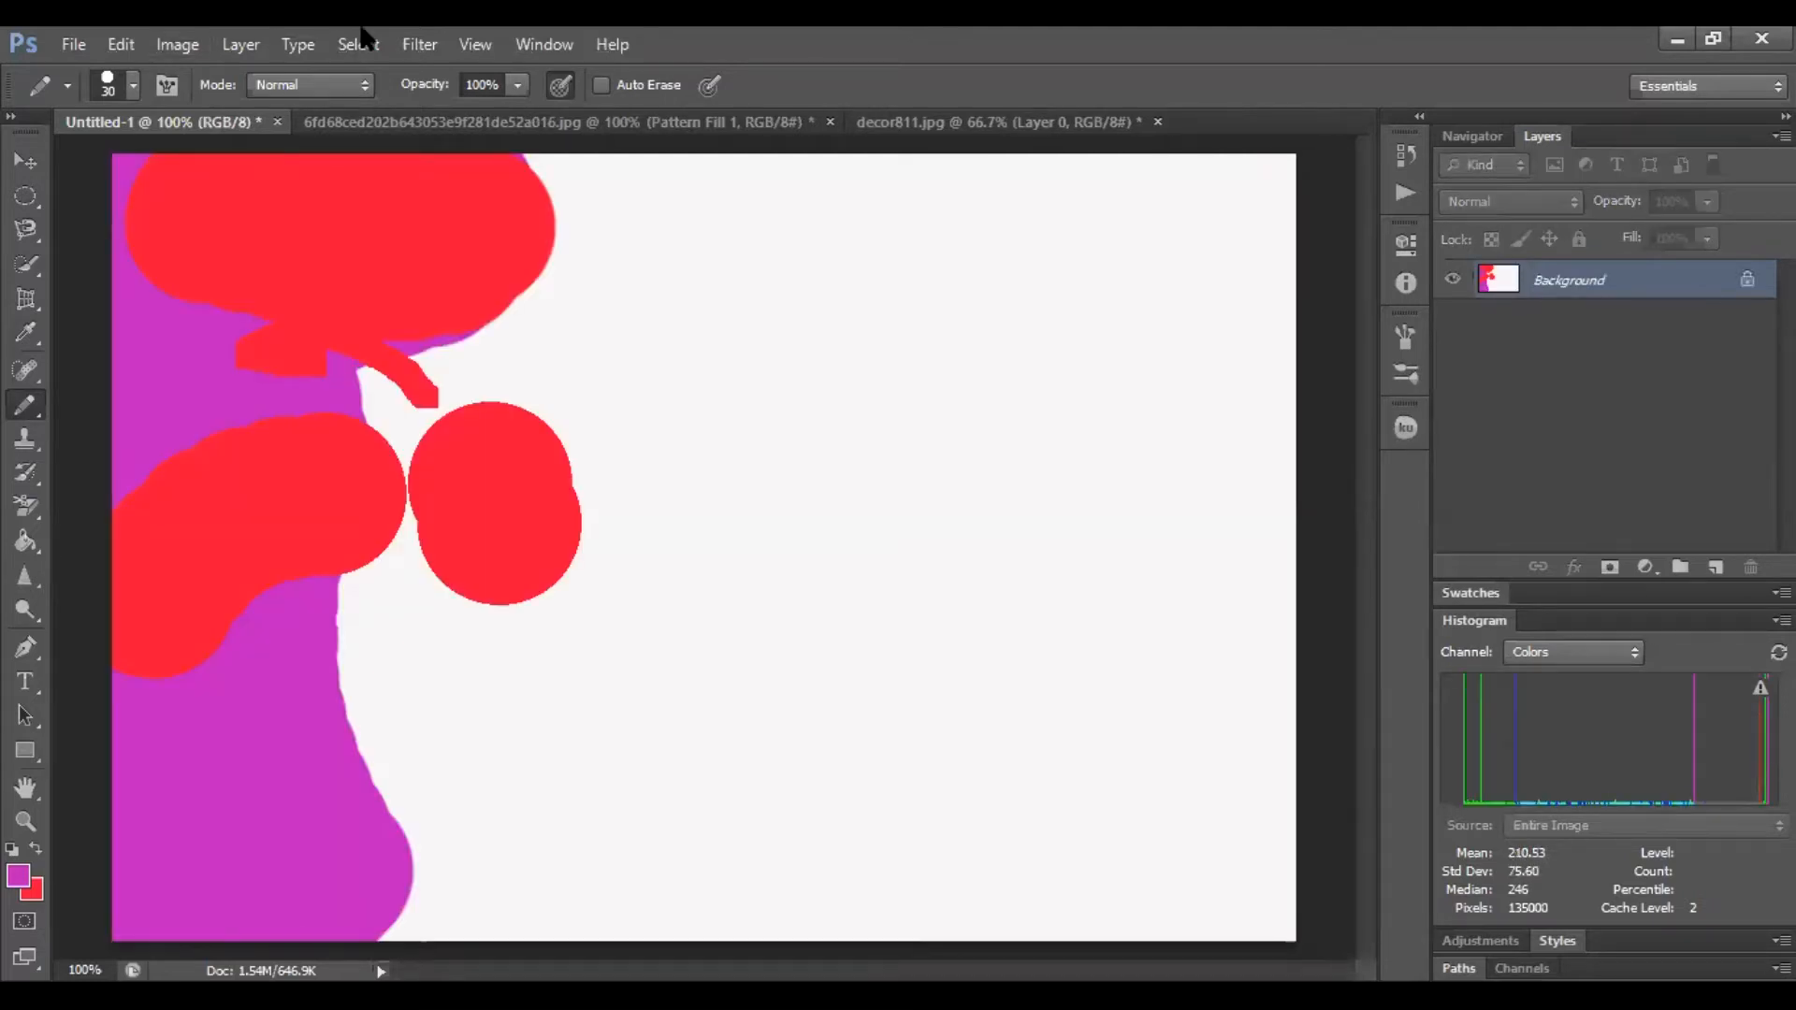
pyautogui.hotkey('ctrl', 'alt', 'z')
pyautogui.hotkey('ctrl', 'alt', 'z')
pyautogui.hotkey('ctrl', 'alt', 'z')
pyautogui.hotkey('ctrl', 'alt', 'z')
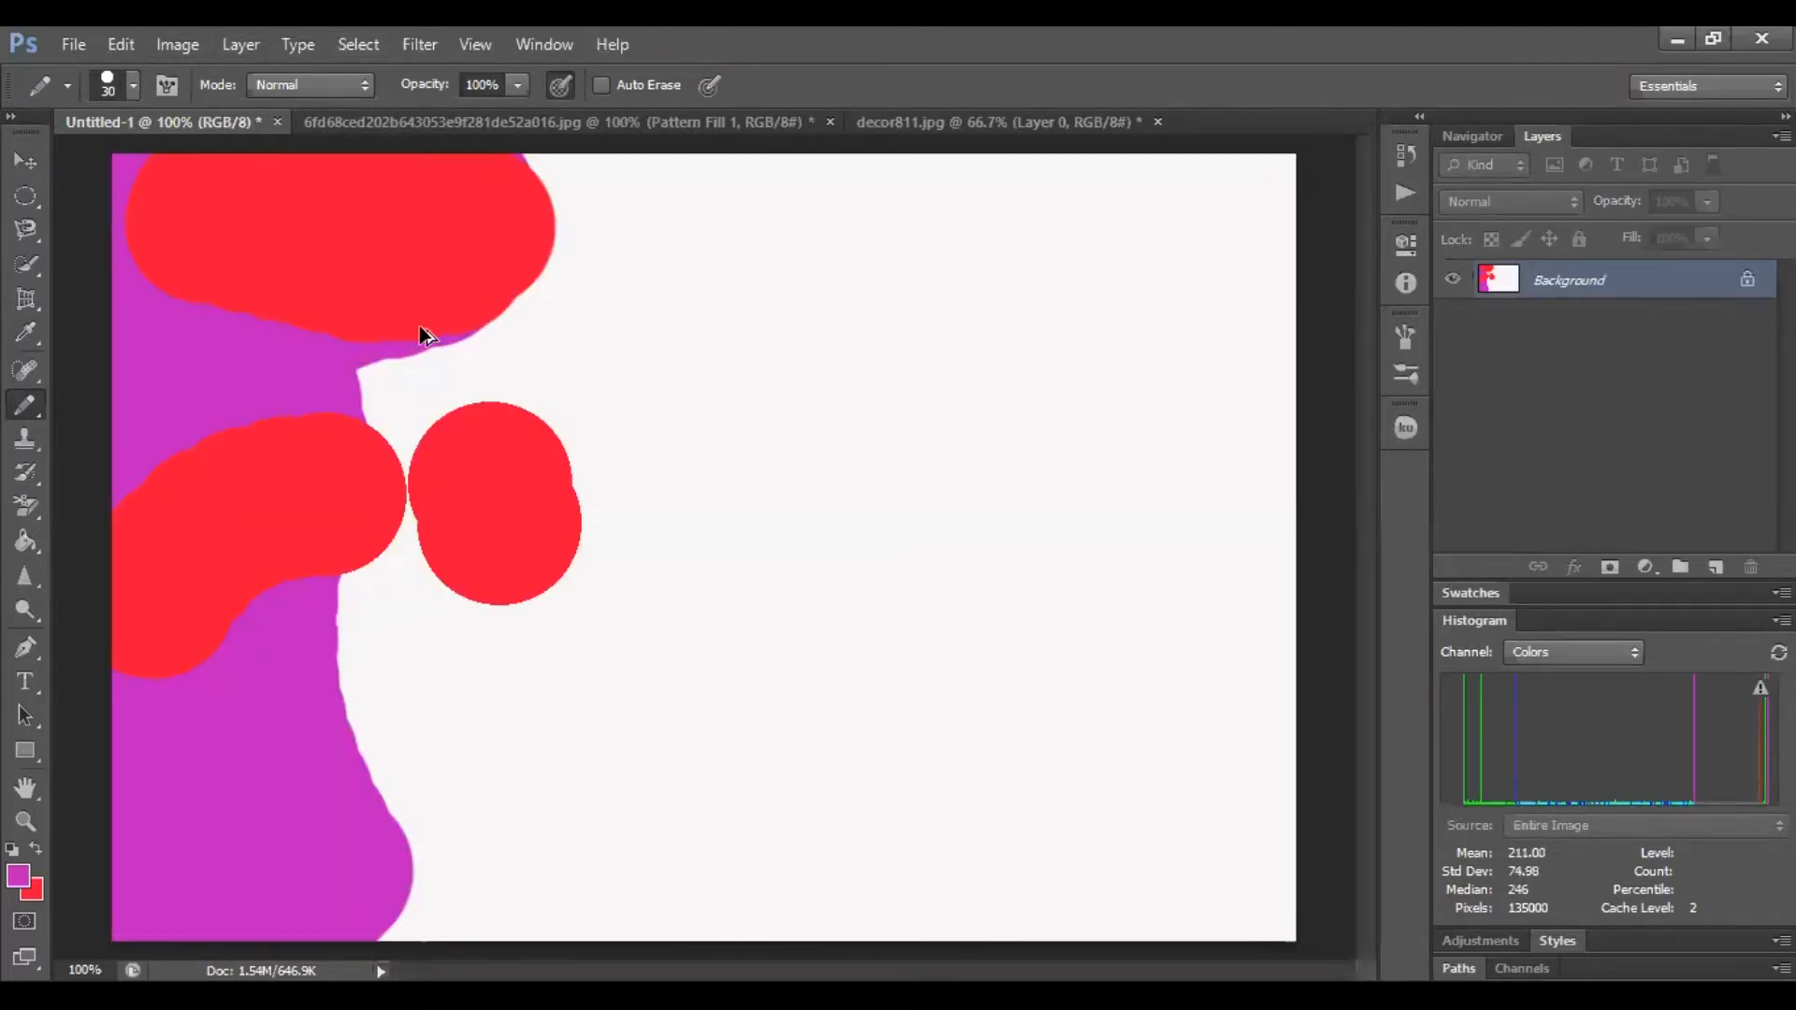
pyautogui.hotkey('ctrl', 'alt', 'z')
pyautogui.hotkey('ctrl', 'alt', 'z')
pyautogui.hotkey('ctrl', 'alt', 'z')
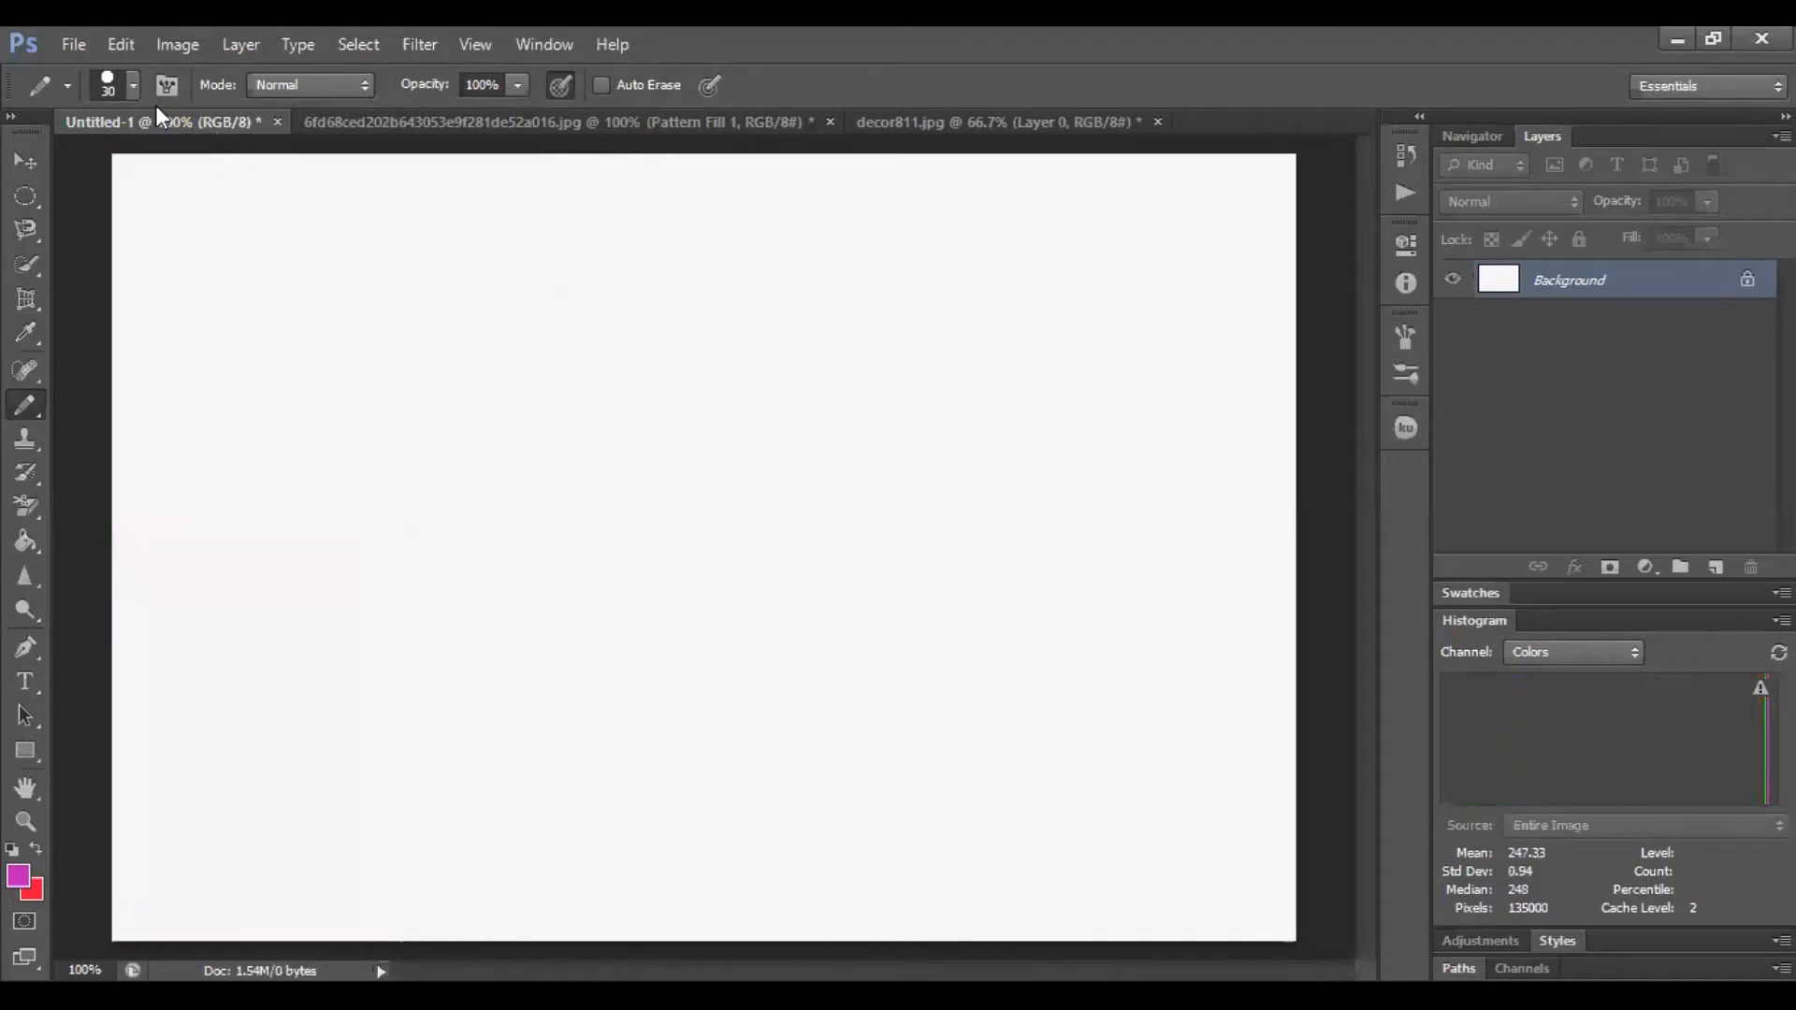
# Adjust the pencil's brush size, shrinking and then enlarging it to 60 px
pyautogui.click(132, 87)
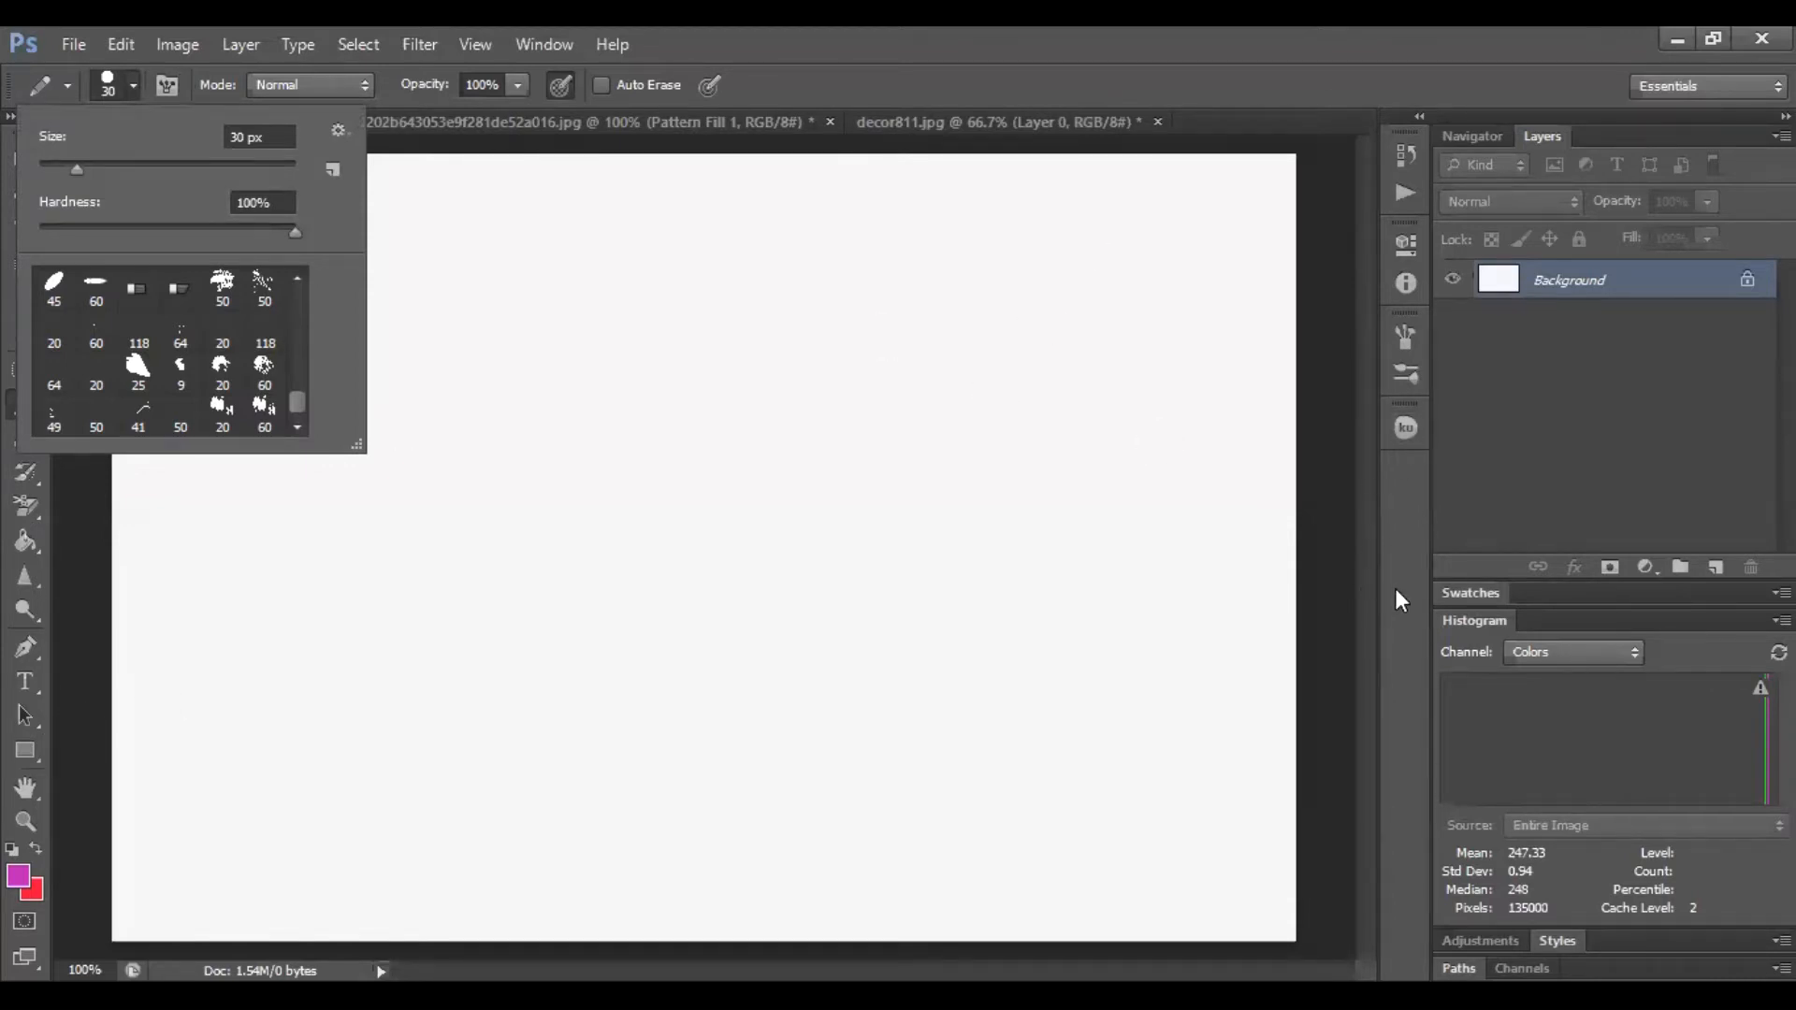
pyautogui.click(760, 428)
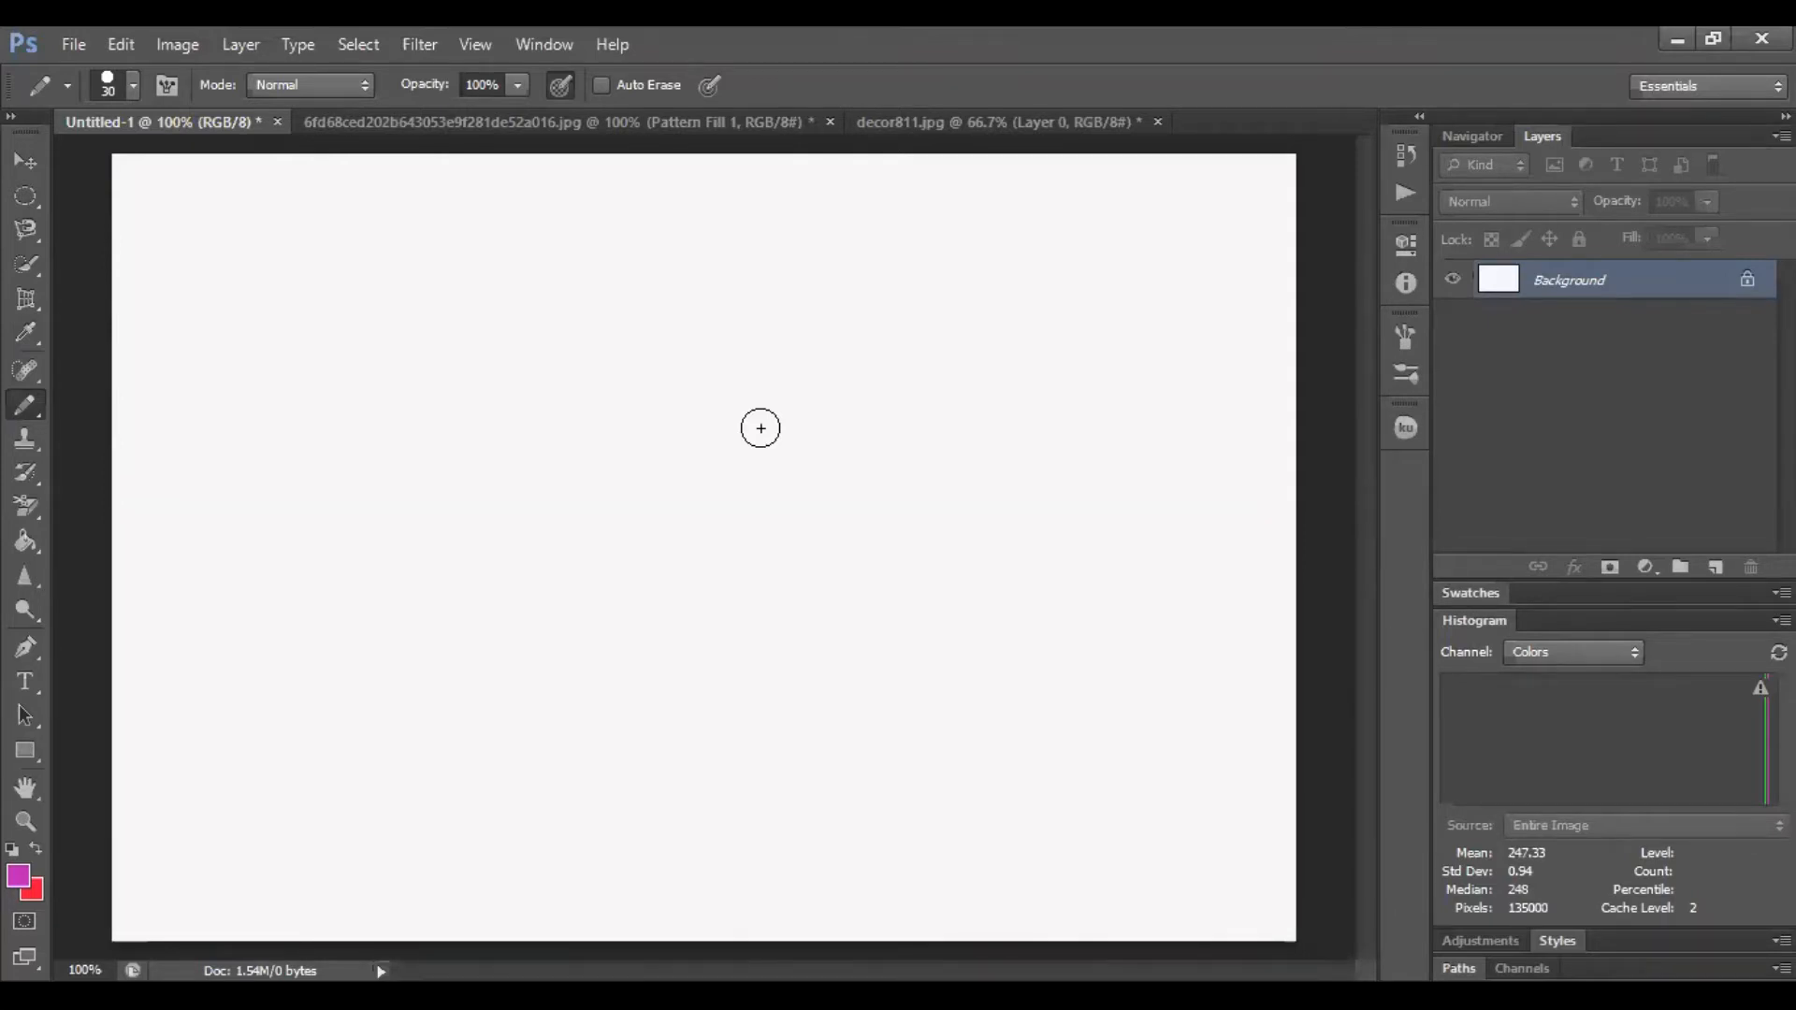
pyautogui.press('[')
pyautogui.press('[')
pyautogui.press('[')
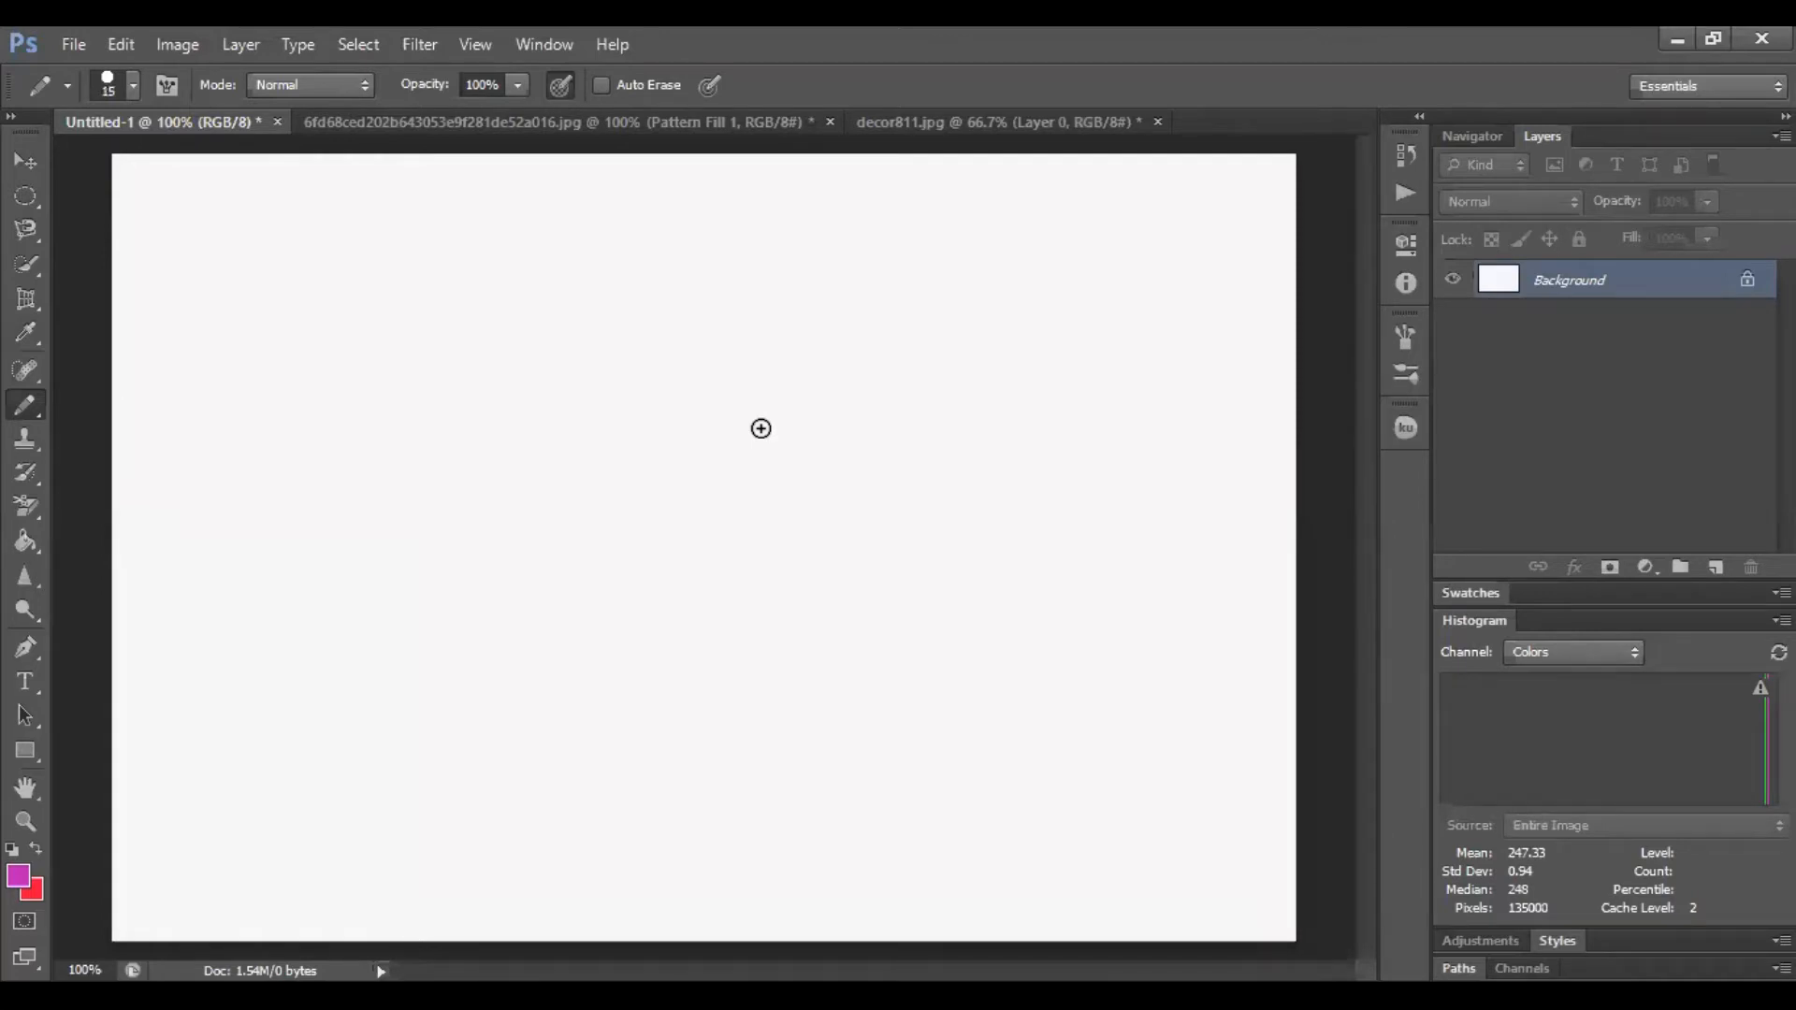
pyautogui.press(']')
pyautogui.press(']')
pyautogui.press(']')
pyautogui.press(']')
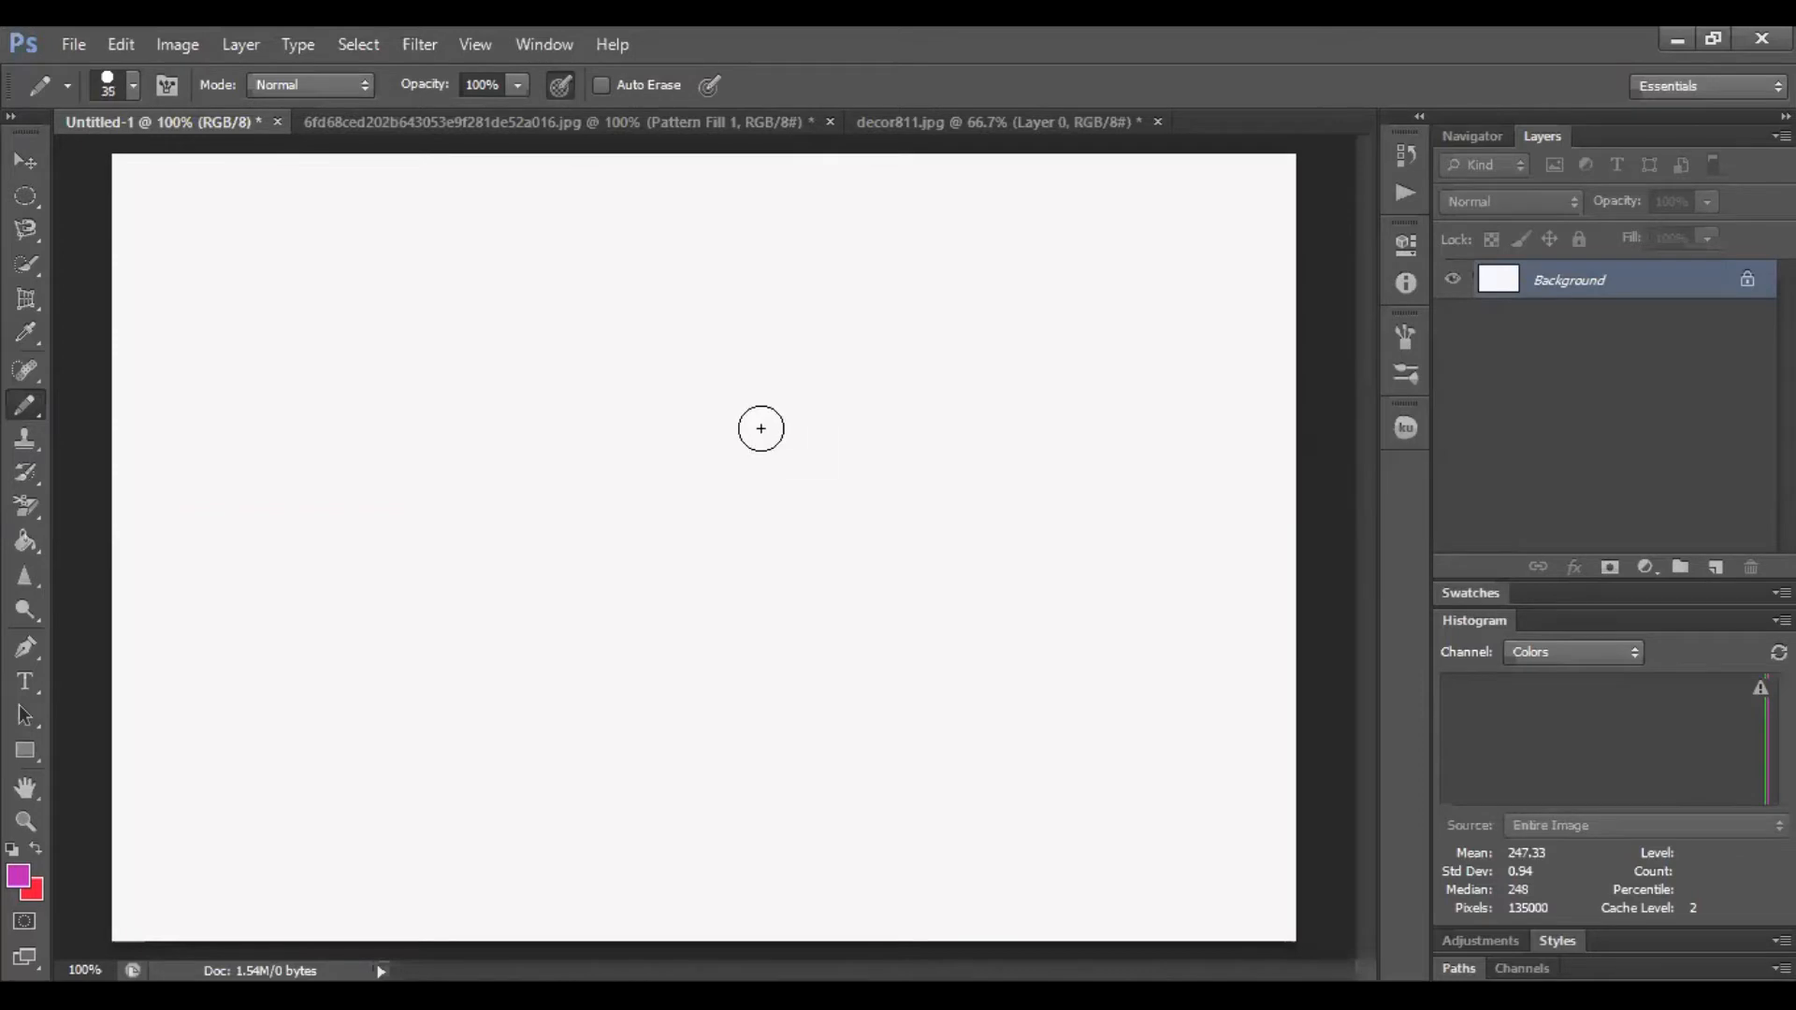
pyautogui.press(']')
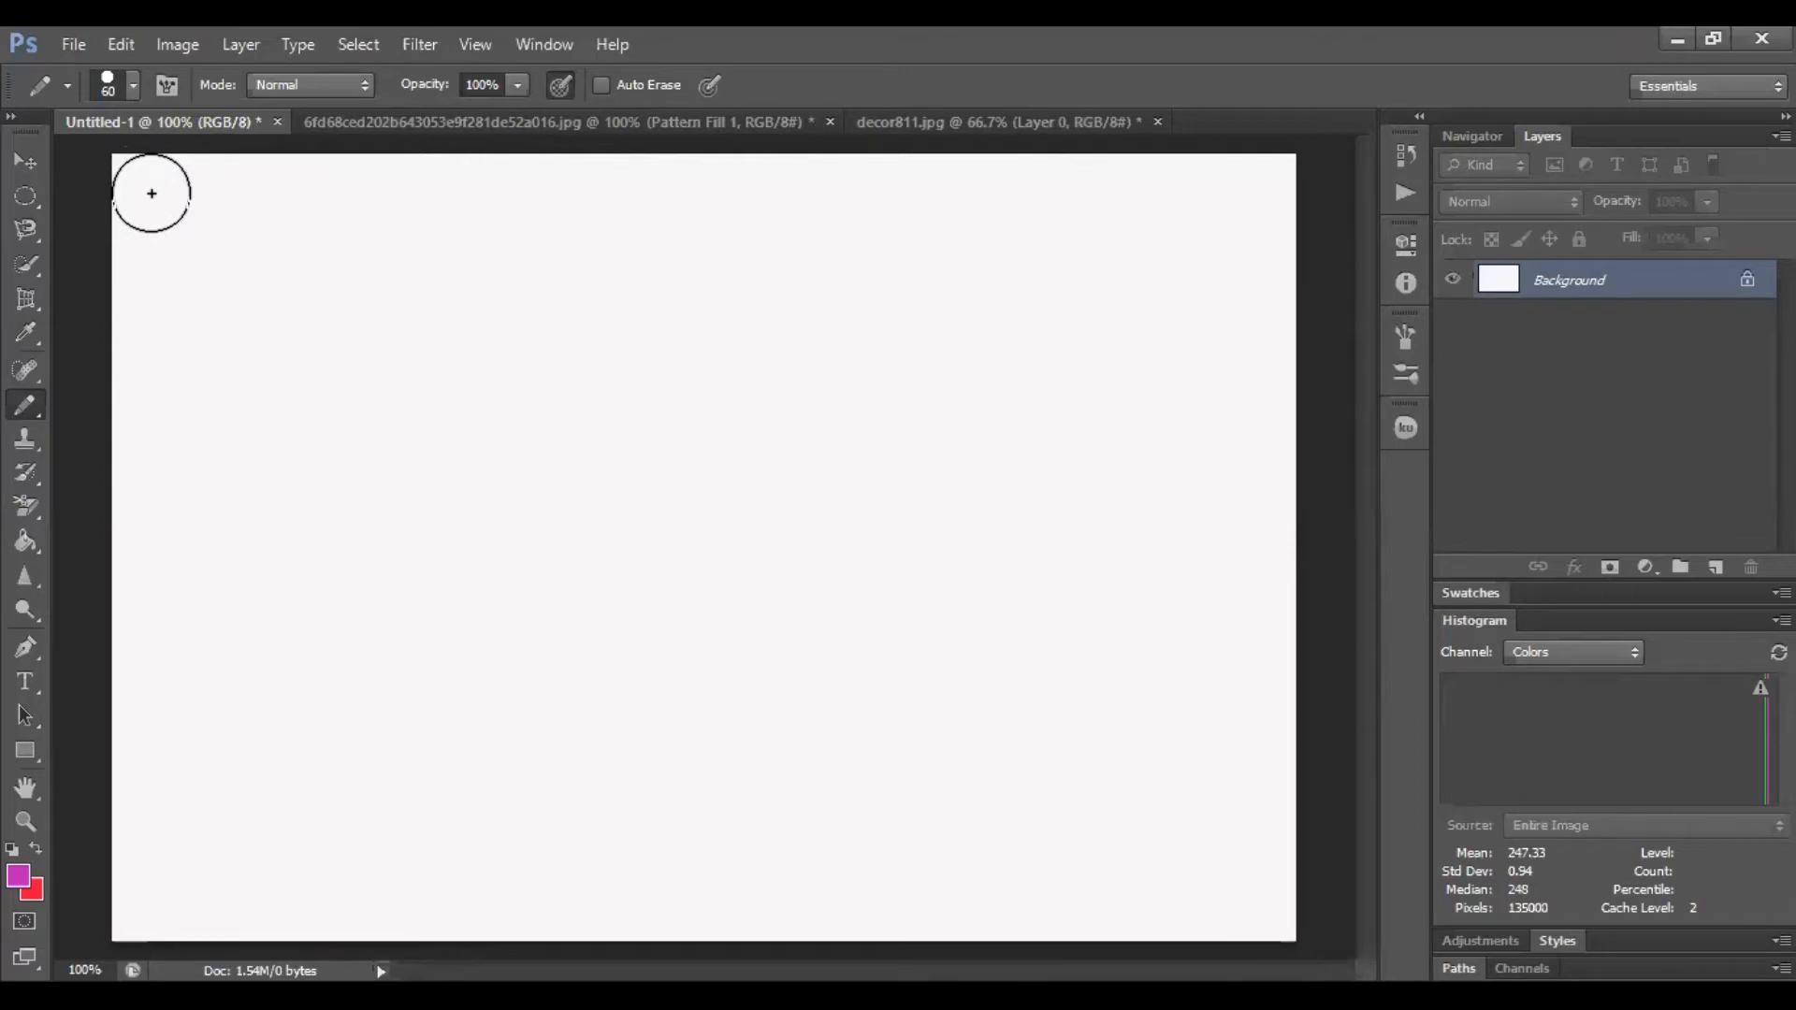
# Draw a thick magenta pencil band across the canvas's top edge
pyautogui.moveTo(152, 194)
pyautogui.mouseDown()
pyautogui.moveTo(429, 172)
pyautogui.moveTo(762, 183)
pyautogui.mouseUp()
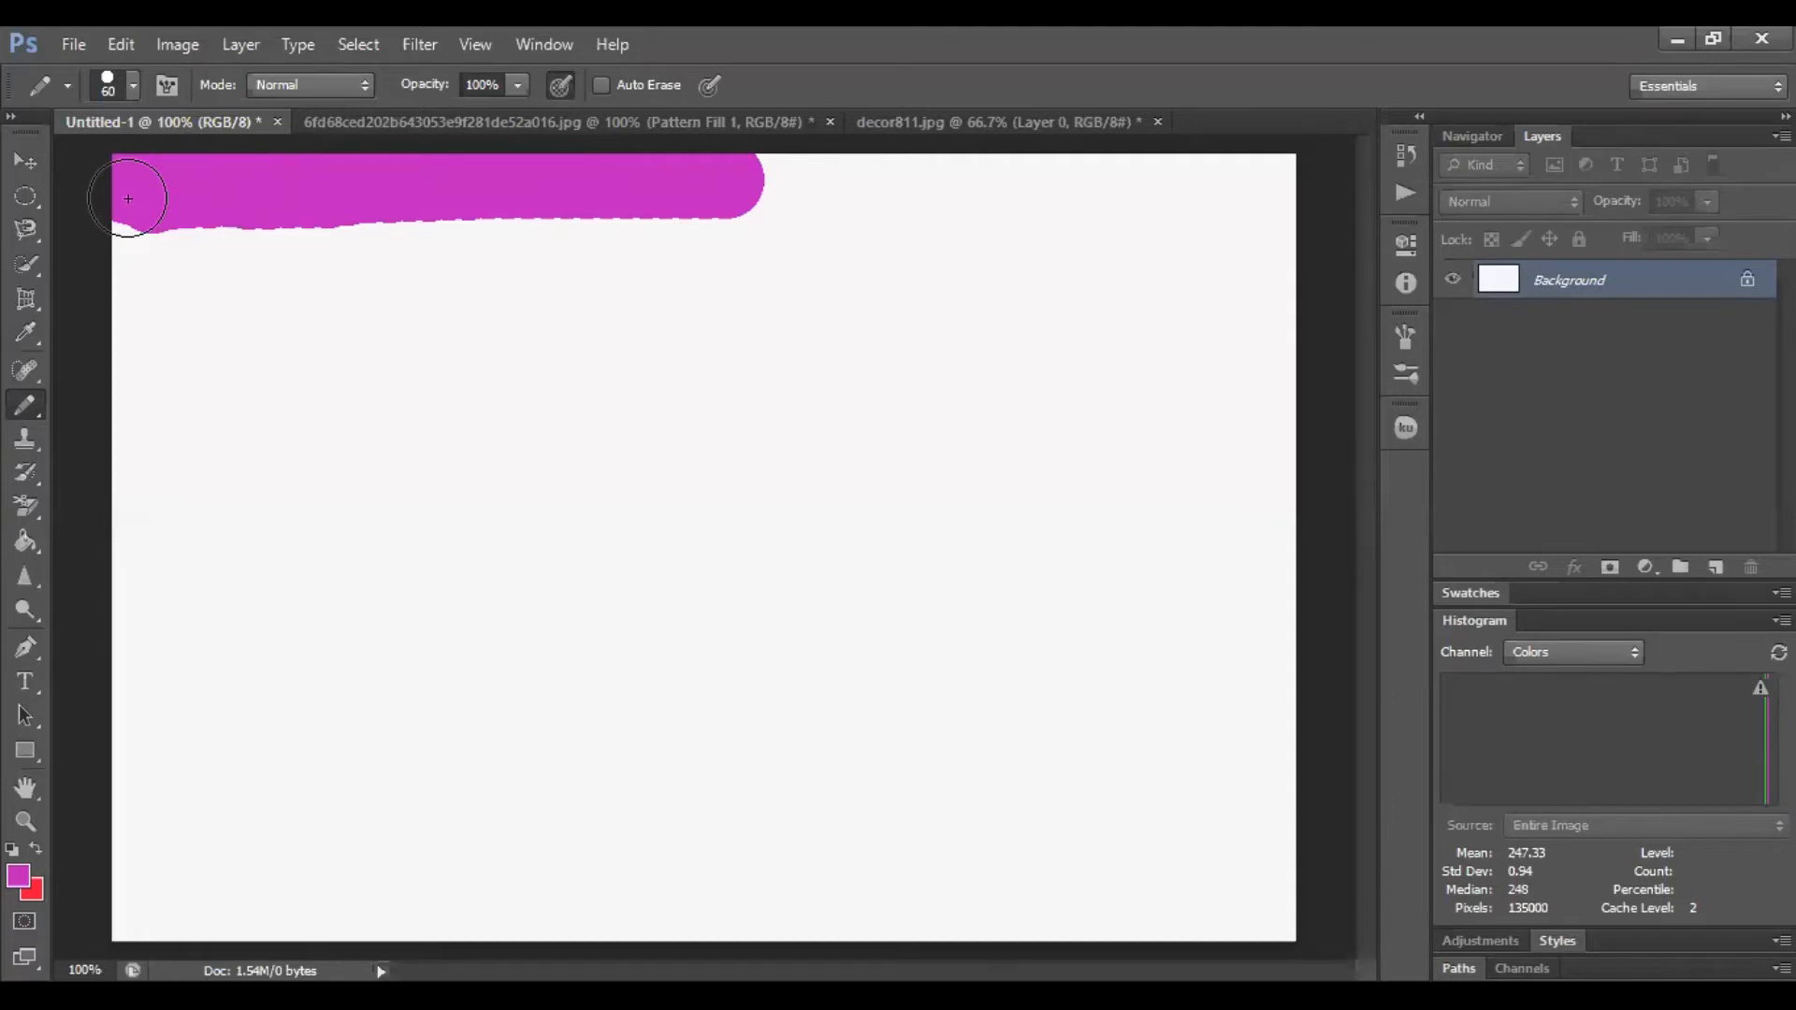
pyautogui.moveTo(128, 199)
pyautogui.mouseDown()
pyautogui.moveTo(1281, 191)
pyautogui.moveTo(967, 204)
pyautogui.moveTo(930, 194)
pyautogui.moveTo(972, 171)
pyautogui.moveTo(928, 175)
pyautogui.mouseUp()
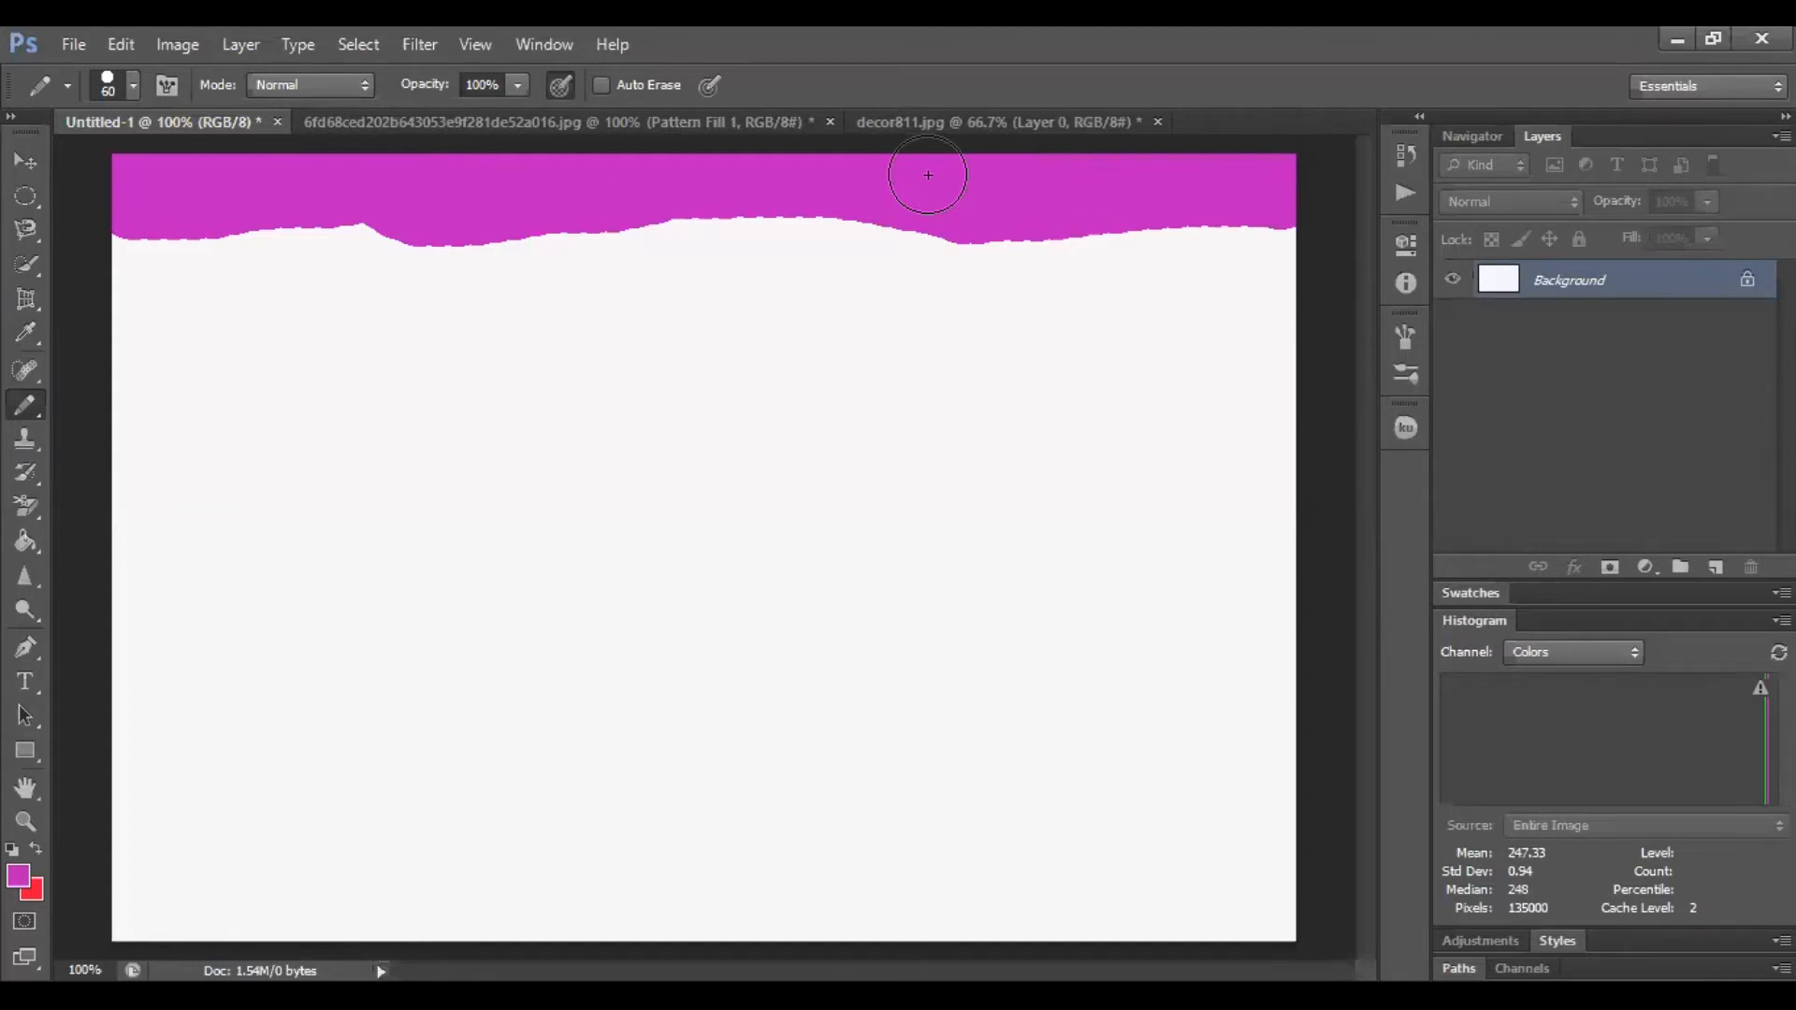
# Enable Auto Erase and draw over the left half of the magenta band
pyautogui.click(599, 82)
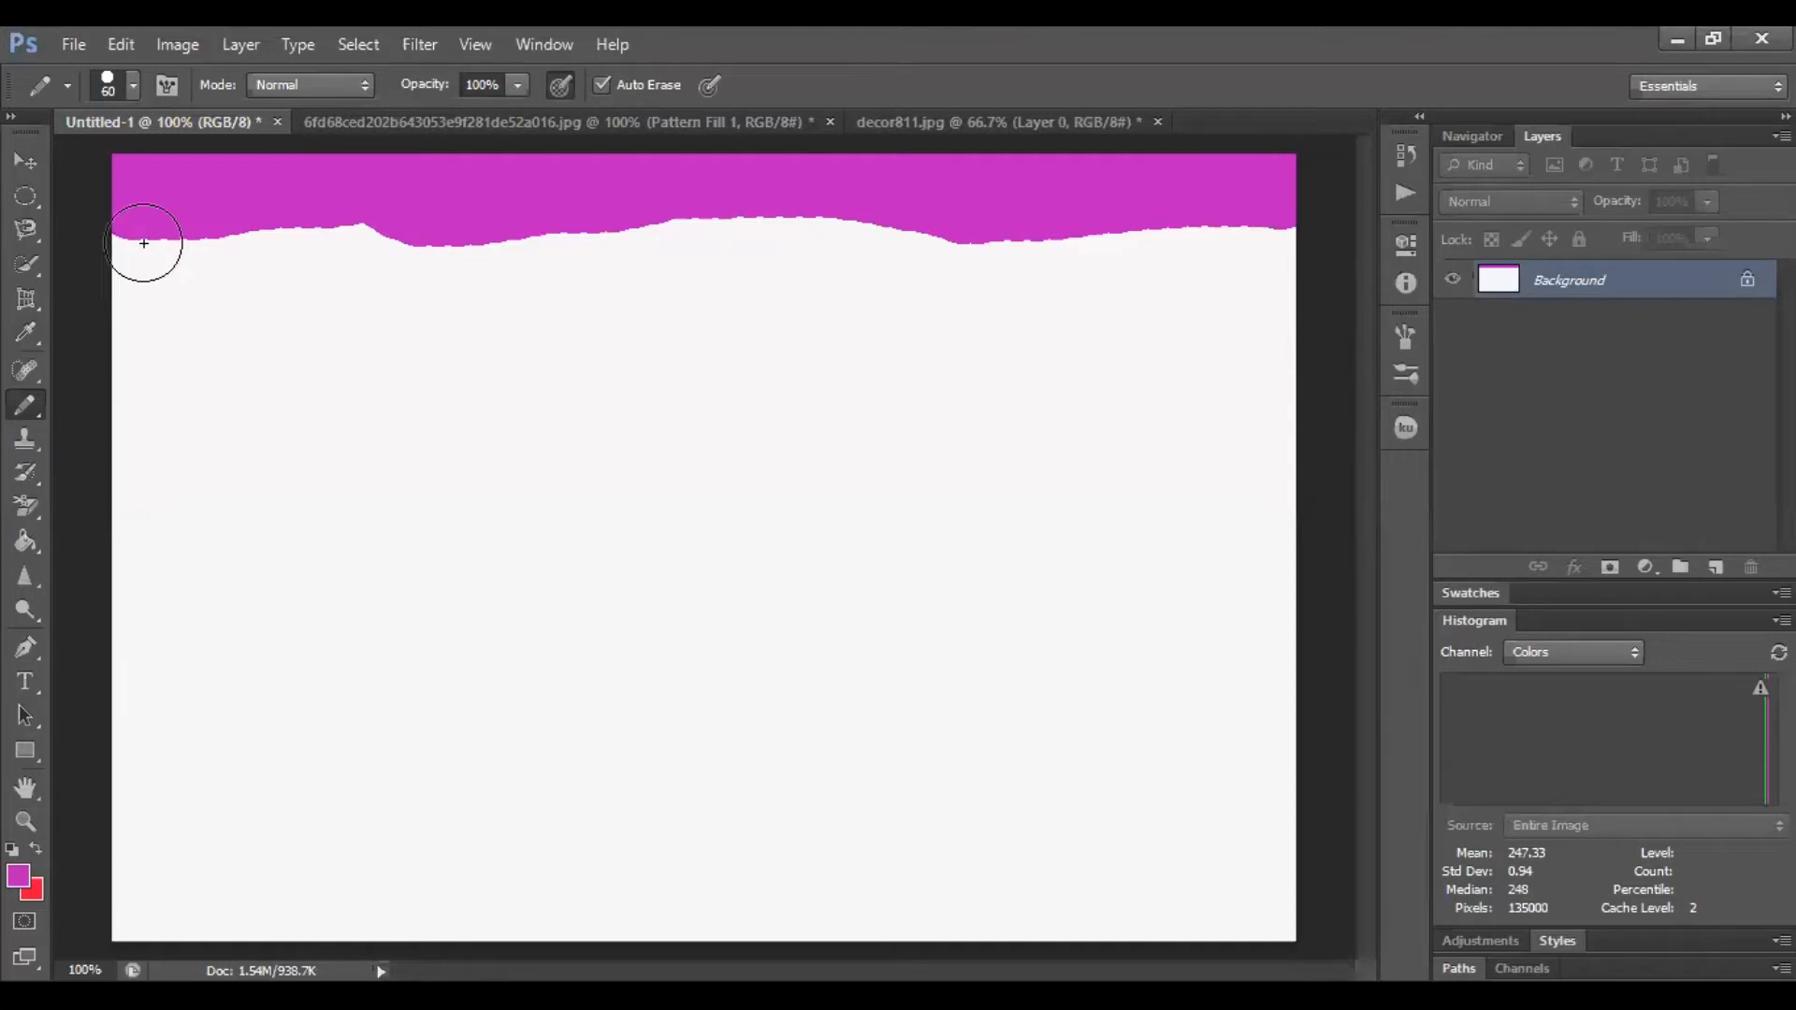
pyautogui.moveTo(148, 208)
pyautogui.mouseDown()
pyautogui.moveTo(218, 202)
pyautogui.moveTo(396, 180)
pyautogui.moveTo(420, 185)
pyautogui.moveTo(339, 198)
pyautogui.moveTo(254, 178)
pyautogui.moveTo(443, 218)
pyautogui.moveTo(506, 199)
pyautogui.moveTo(454, 168)
pyautogui.moveTo(561, 195)
pyautogui.moveTo(654, 185)
pyautogui.moveTo(554, 175)
pyautogui.moveTo(533, 209)
pyautogui.moveTo(576, 218)
pyautogui.moveTo(754, 194)
pyautogui.moveTo(709, 181)
pyautogui.mouseUp()
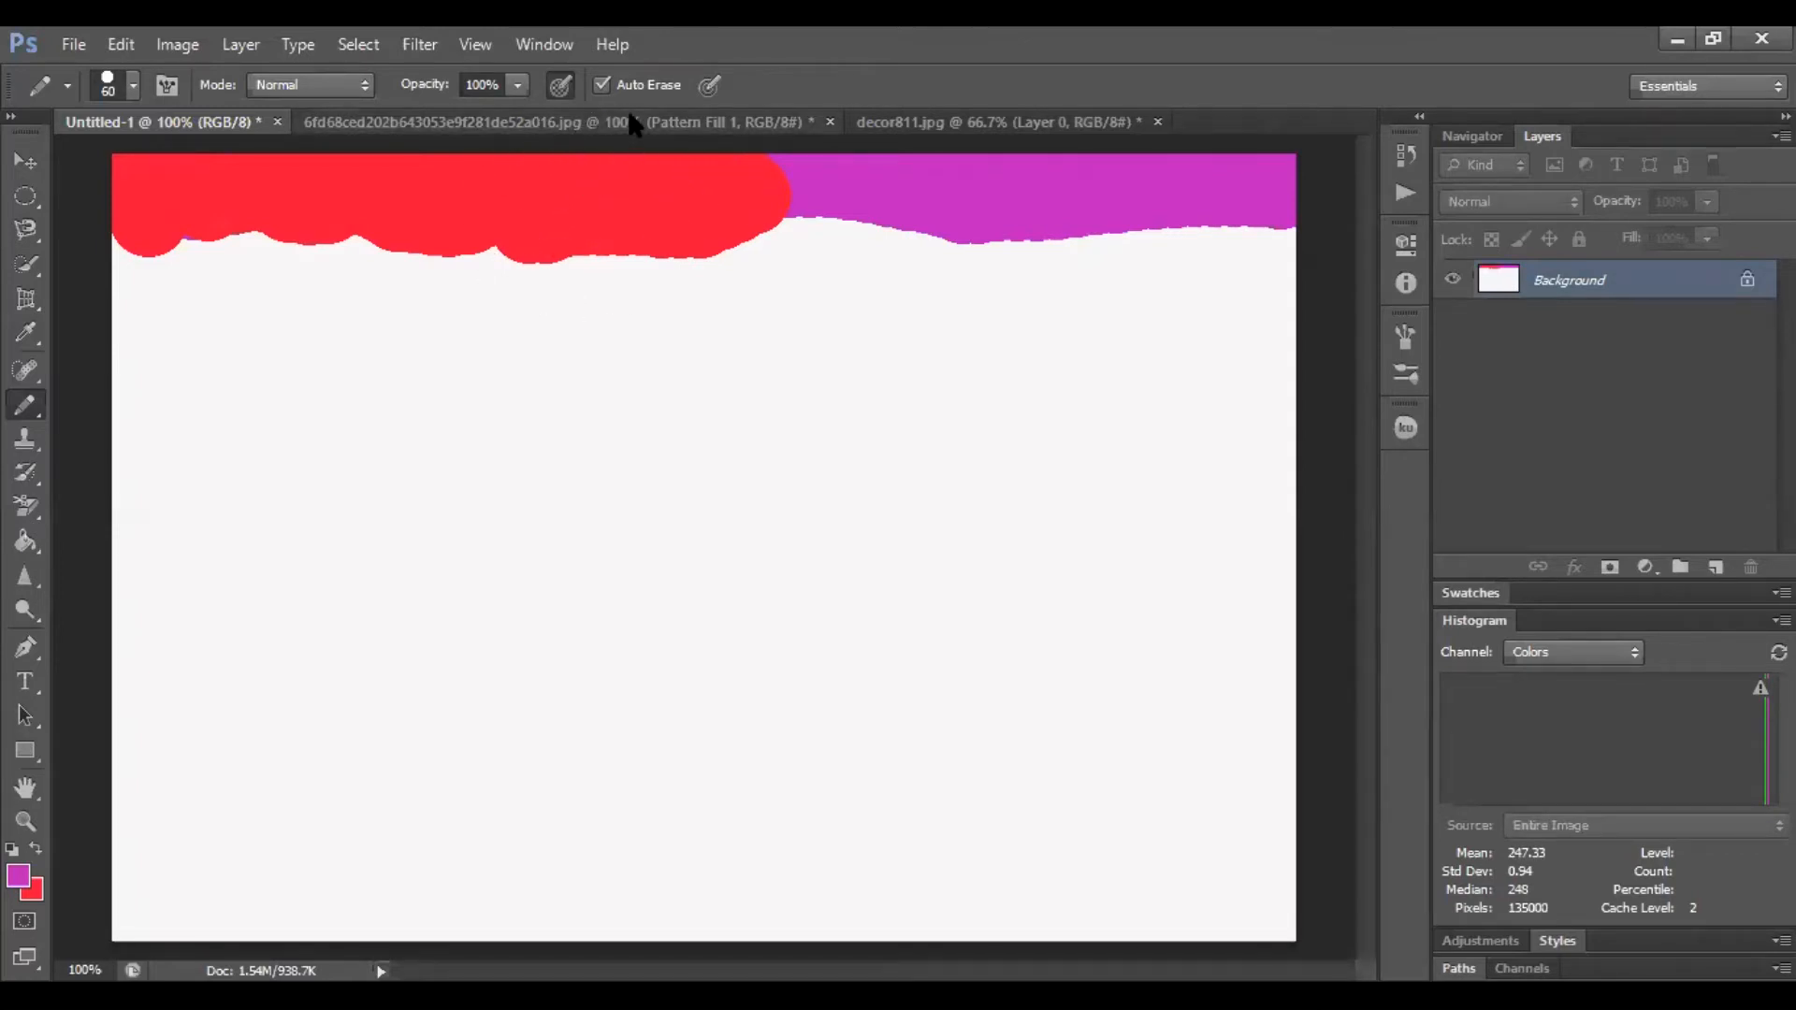
# Draw a short magenta dab and a curving hook-shaped stroke below the band
pyautogui.moveTo(503, 311); pyautogui.dragTo(561, 358)
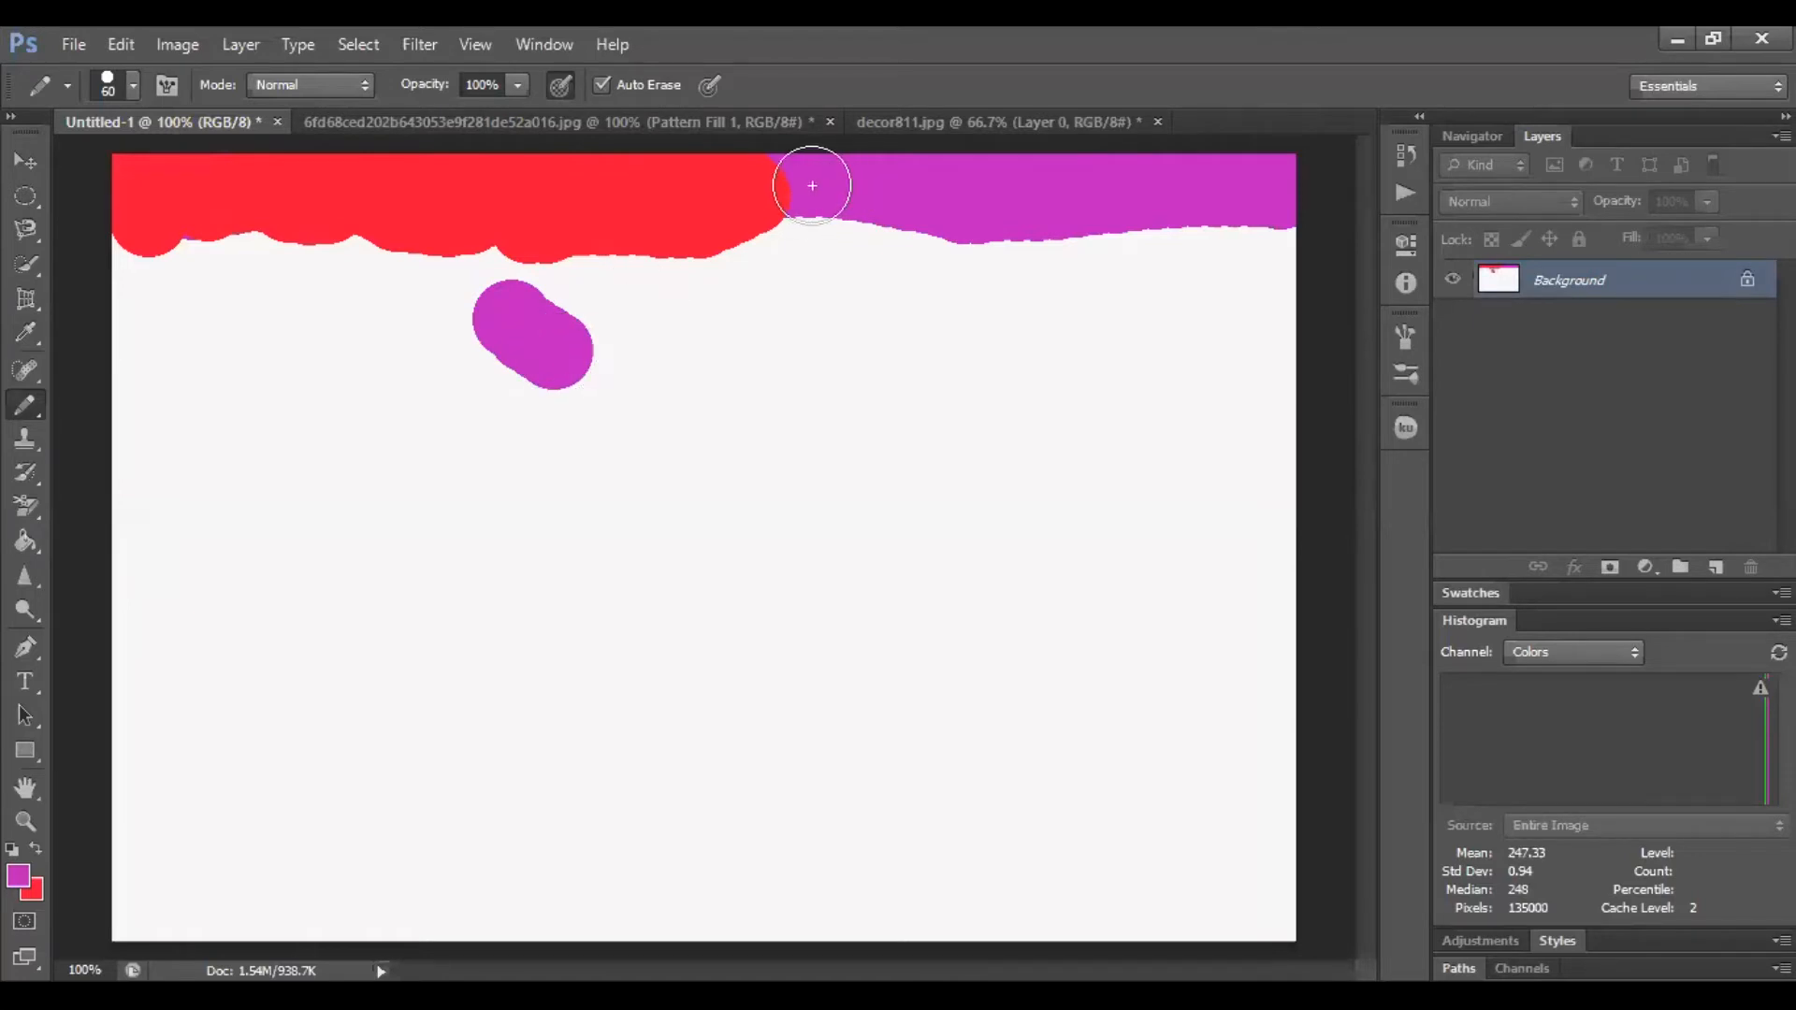
pyautogui.moveTo(427, 472)
pyautogui.mouseDown()
pyautogui.moveTo(594, 503)
pyautogui.moveTo(504, 642)
pyautogui.moveTo(362, 525)
pyautogui.moveTo(562, 551)
pyautogui.moveTo(458, 603)
pyautogui.mouseUp()
pyautogui.moveTo(434, 683); pyautogui.dragTo(786, 649)
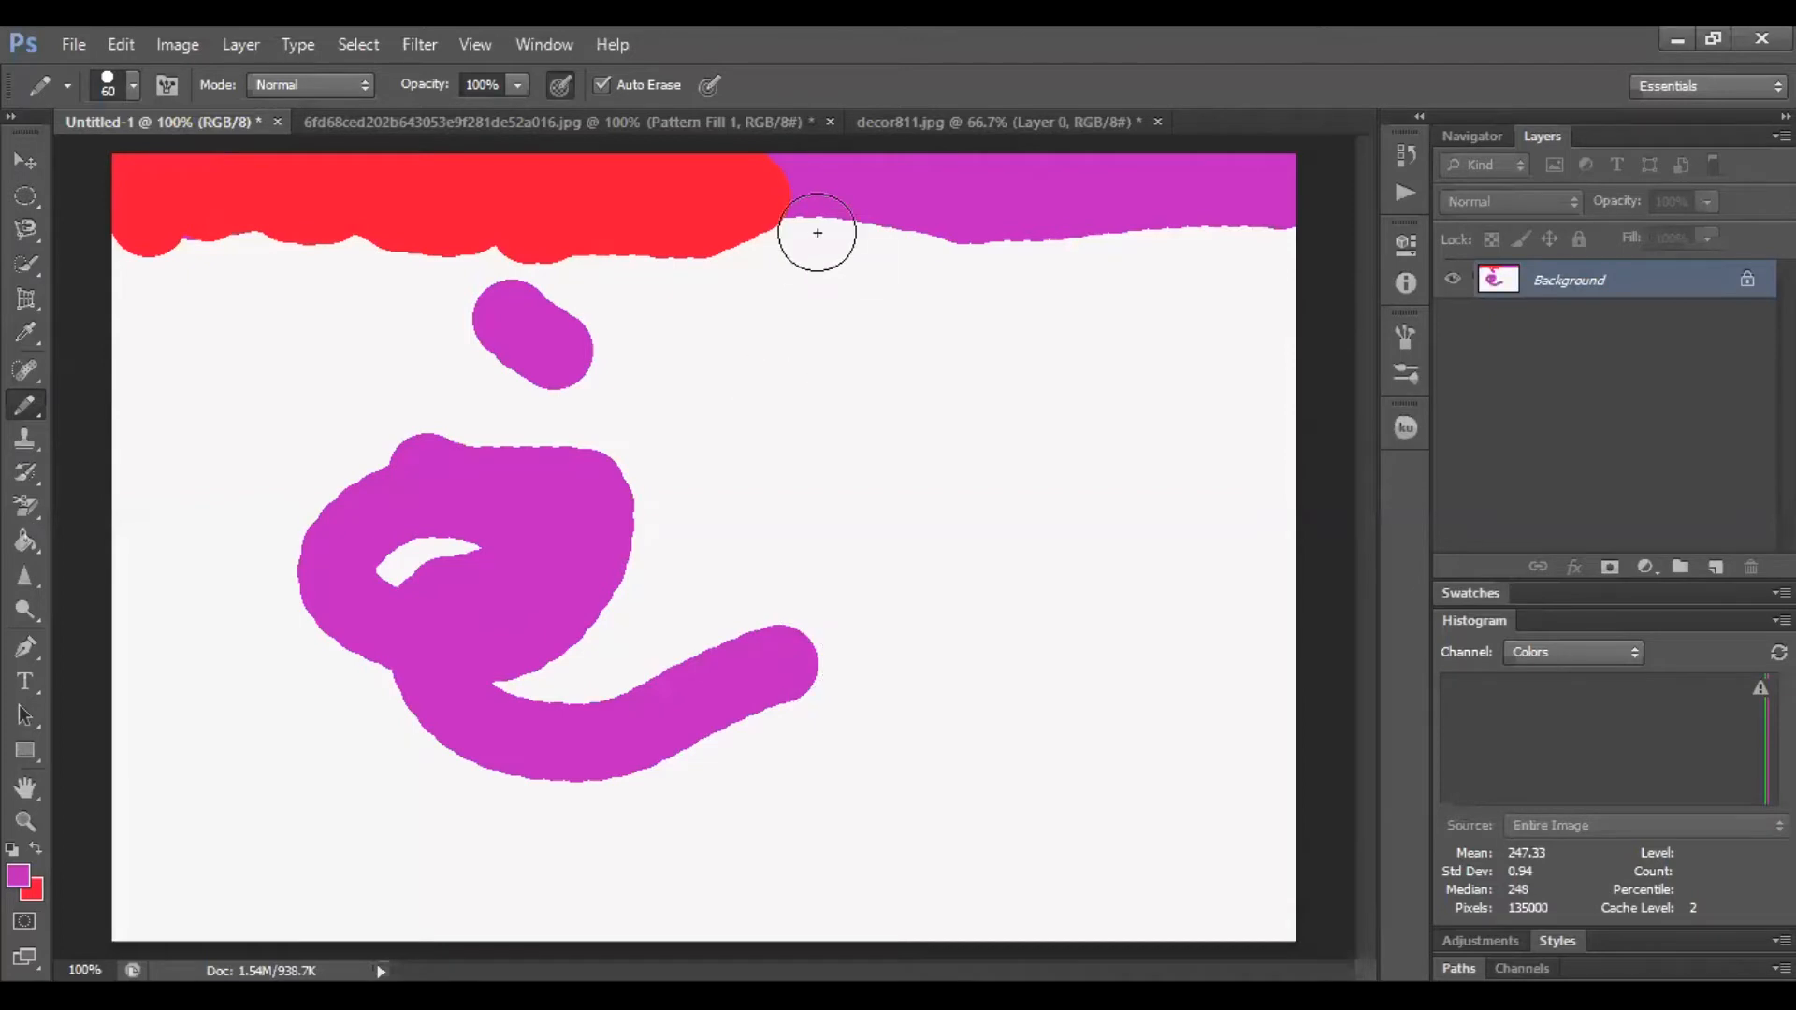
# Draw over the band's halves and the dab again to toggle their colours, and add a diagonal magenta stroke
pyautogui.moveTo(794, 177)
pyautogui.mouseDown()
pyautogui.moveTo(957, 201)
pyautogui.moveTo(1283, 183)
pyautogui.moveTo(1275, 201)
pyautogui.moveTo(1073, 217)
pyautogui.moveTo(929, 172)
pyautogui.moveTo(1133, 148)
pyautogui.moveTo(947, 195)
pyautogui.moveTo(960, 214)
pyautogui.moveTo(1044, 217)
pyautogui.mouseUp()
pyautogui.moveTo(509, 320); pyautogui.dragTo(550, 349)
pyautogui.moveTo(728, 369)
pyautogui.mouseDown()
pyautogui.moveTo(835, 479)
pyautogui.moveTo(1050, 582)
pyautogui.mouseUp()
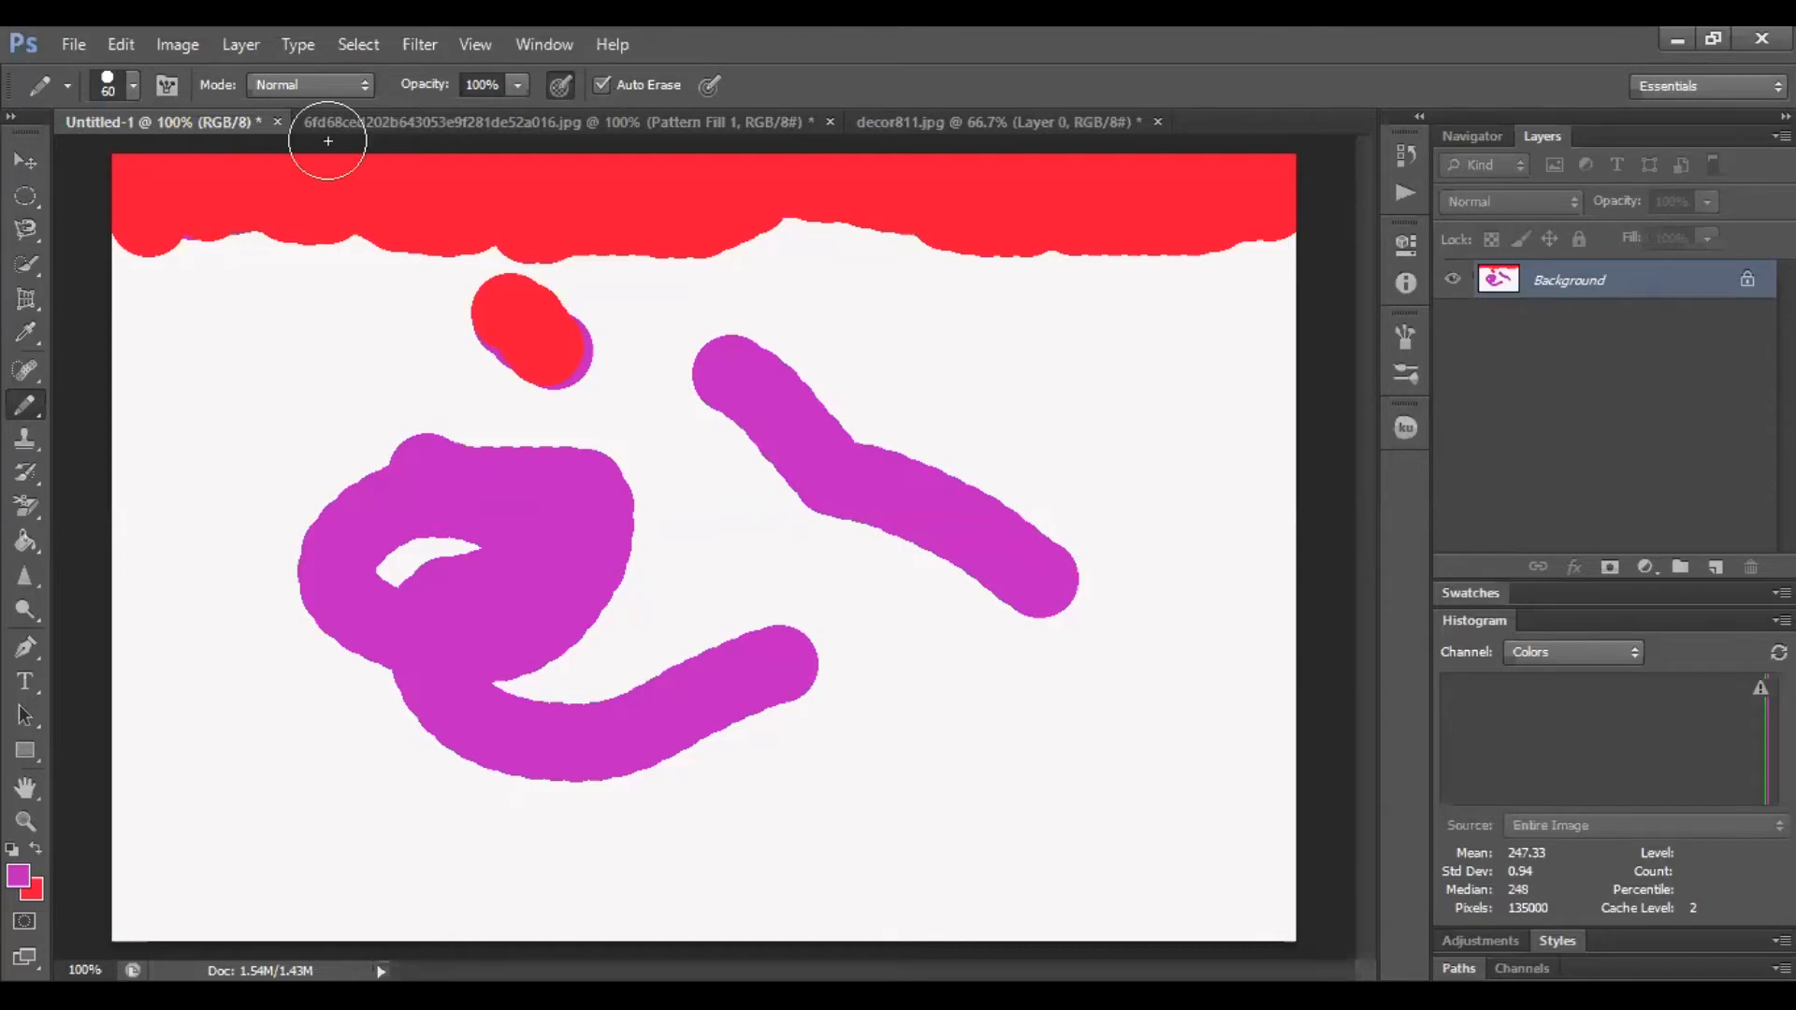
pyautogui.moveTo(141, 172)
pyautogui.mouseDown()
pyautogui.moveTo(155, 219)
pyautogui.moveTo(231, 186)
pyautogui.moveTo(260, 212)
pyautogui.moveTo(229, 213)
pyautogui.moveTo(406, 225)
pyautogui.moveTo(239, 173)
pyautogui.moveTo(568, 204)
pyautogui.moveTo(453, 223)
pyautogui.moveTo(547, 227)
pyautogui.moveTo(646, 217)
pyautogui.moveTo(597, 180)
pyautogui.moveTo(544, 178)
pyautogui.moveTo(735, 188)
pyautogui.moveTo(693, 245)
pyautogui.mouseUp()
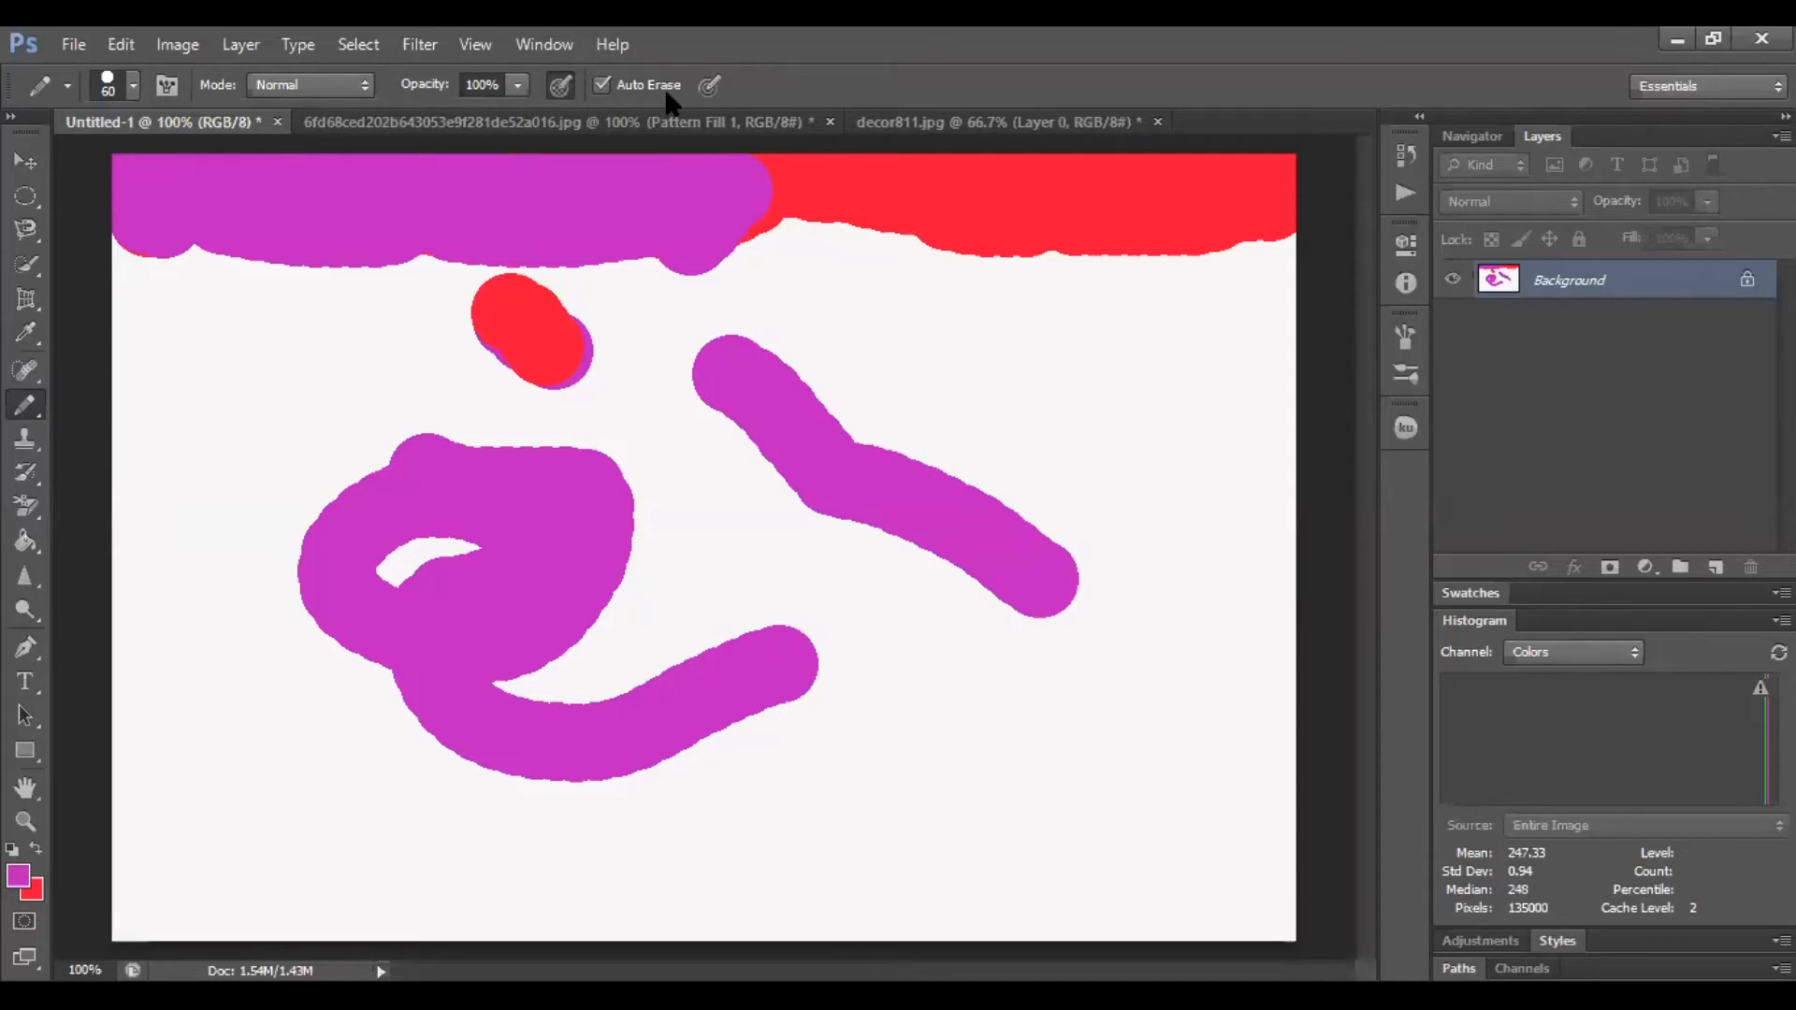
# Set the pencil mode to Color Burn and draw a long looping stroke across the canvas
pyautogui.click(345, 85)
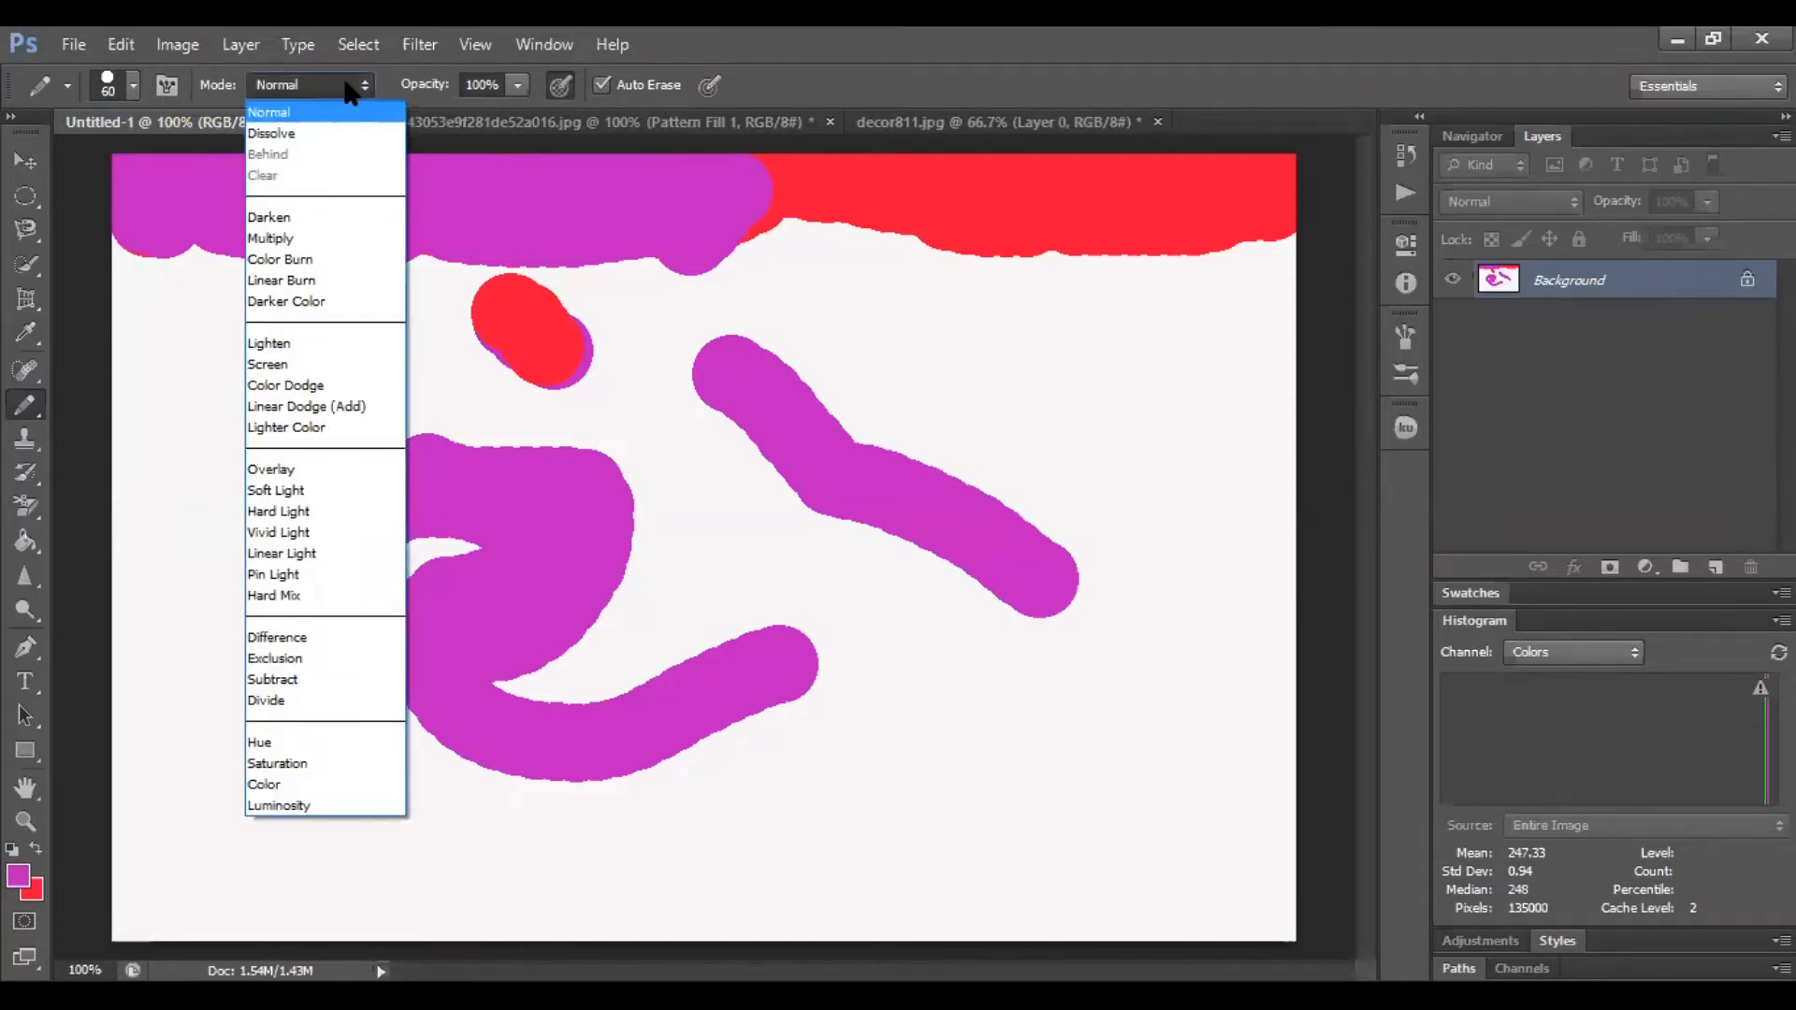
pyautogui.click(345, 267)
pyautogui.moveTo(216, 408)
pyautogui.mouseDown()
pyautogui.moveTo(246, 647)
pyautogui.moveTo(343, 797)
pyautogui.moveTo(335, 858)
pyautogui.moveTo(558, 876)
pyautogui.moveTo(997, 800)
pyautogui.moveTo(965, 799)
pyautogui.moveTo(801, 902)
pyautogui.moveTo(949, 693)
pyautogui.moveTo(752, 625)
pyautogui.moveTo(742, 729)
pyautogui.moveTo(758, 584)
pyautogui.moveTo(1076, 360)
pyautogui.mouseUp()
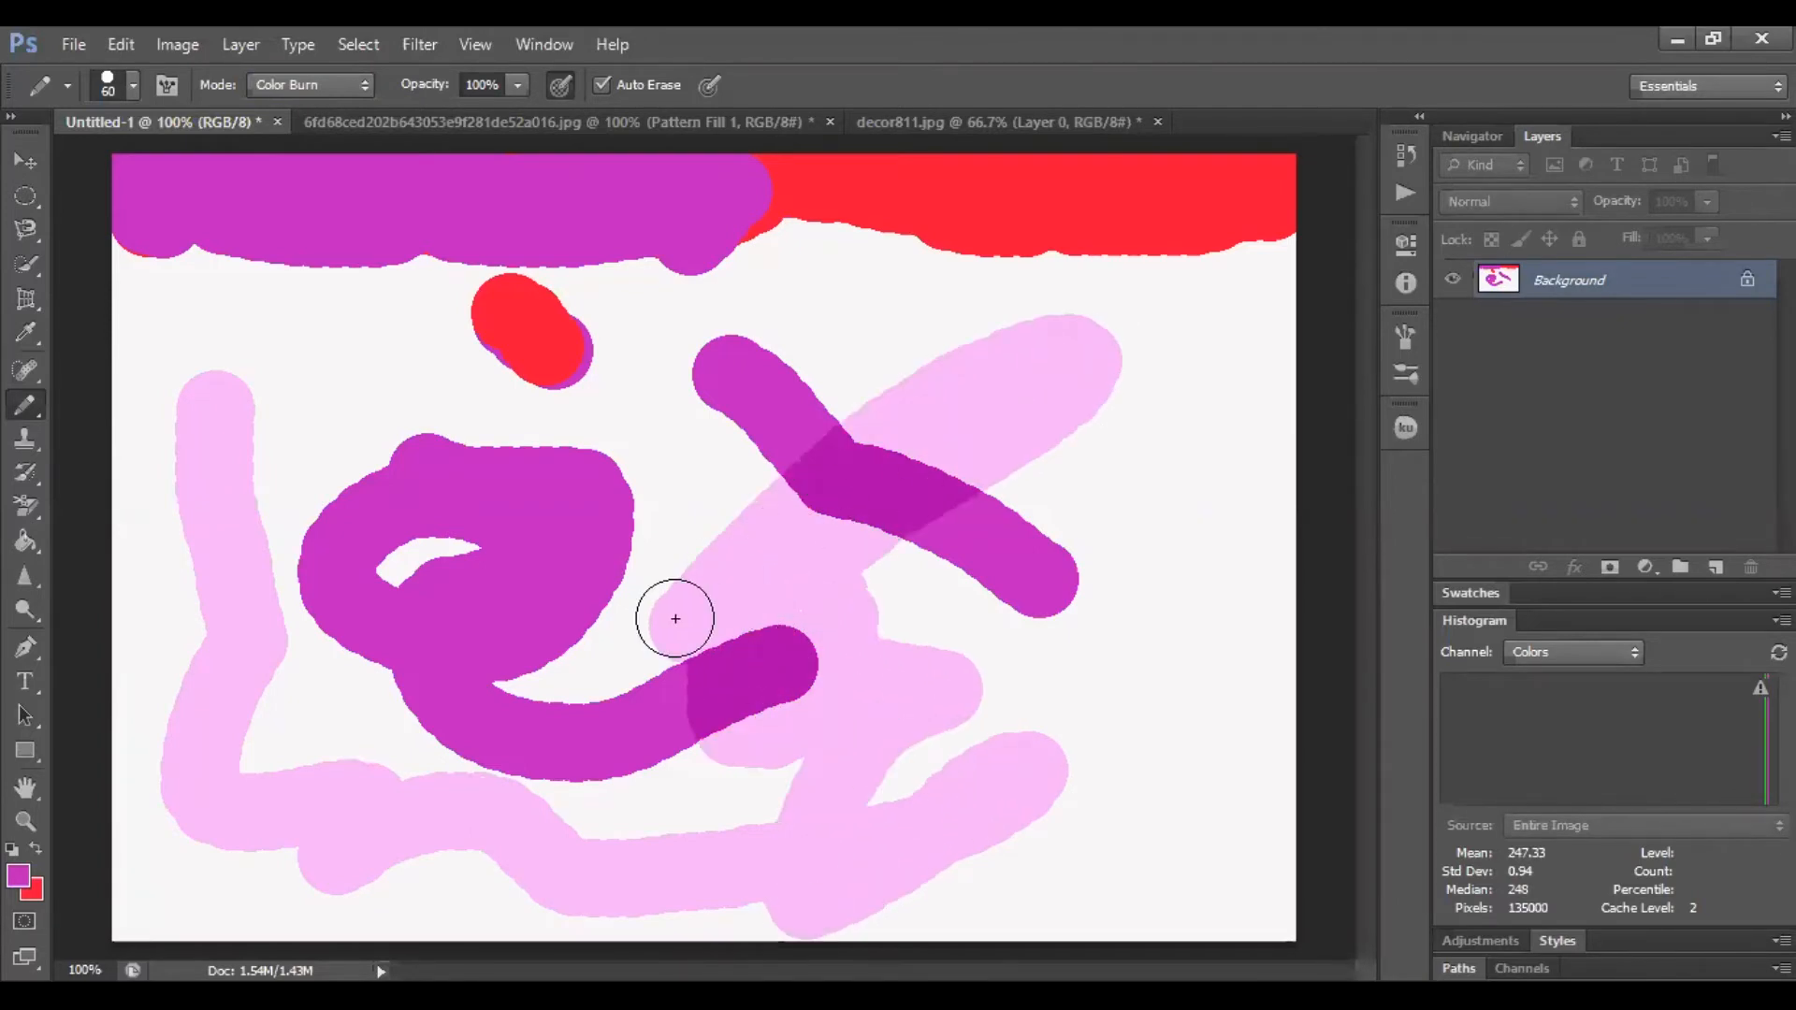
# Open Catalyst-crop.jpg from the Downloads folder
pyautogui.click(556, 122)
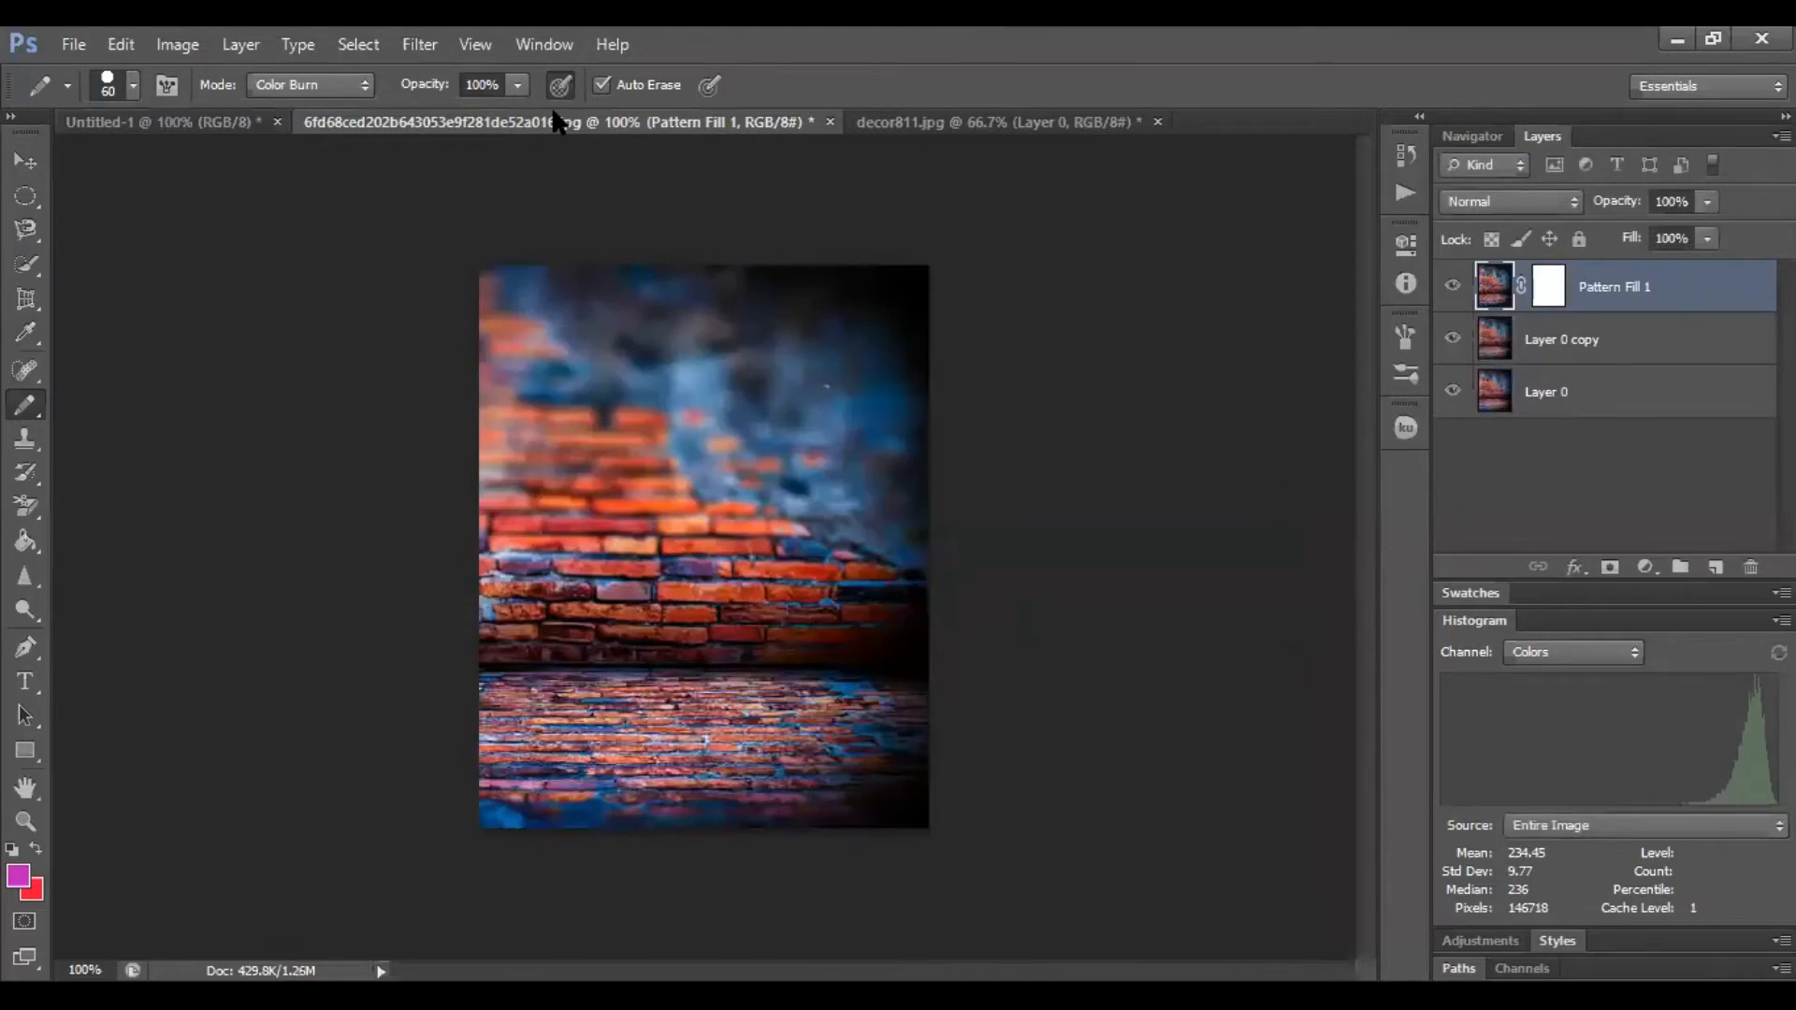
pyautogui.click(1094, 122)
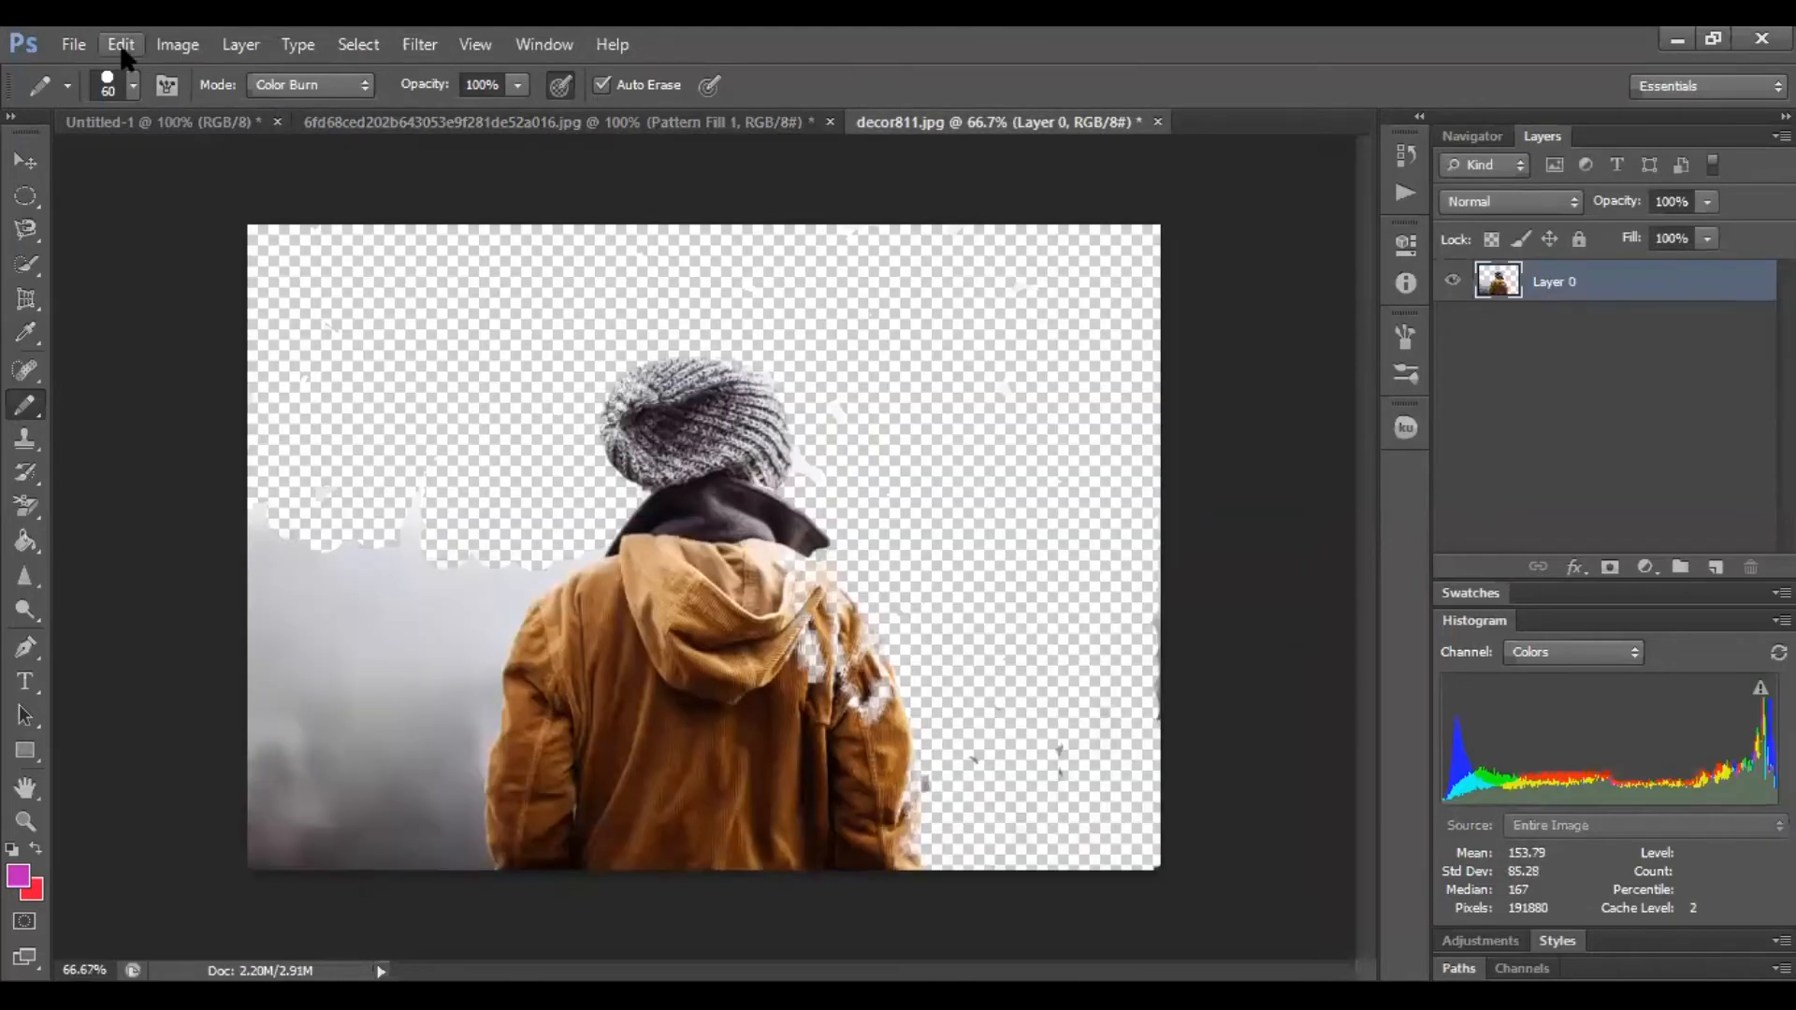
pyautogui.click(73, 43)
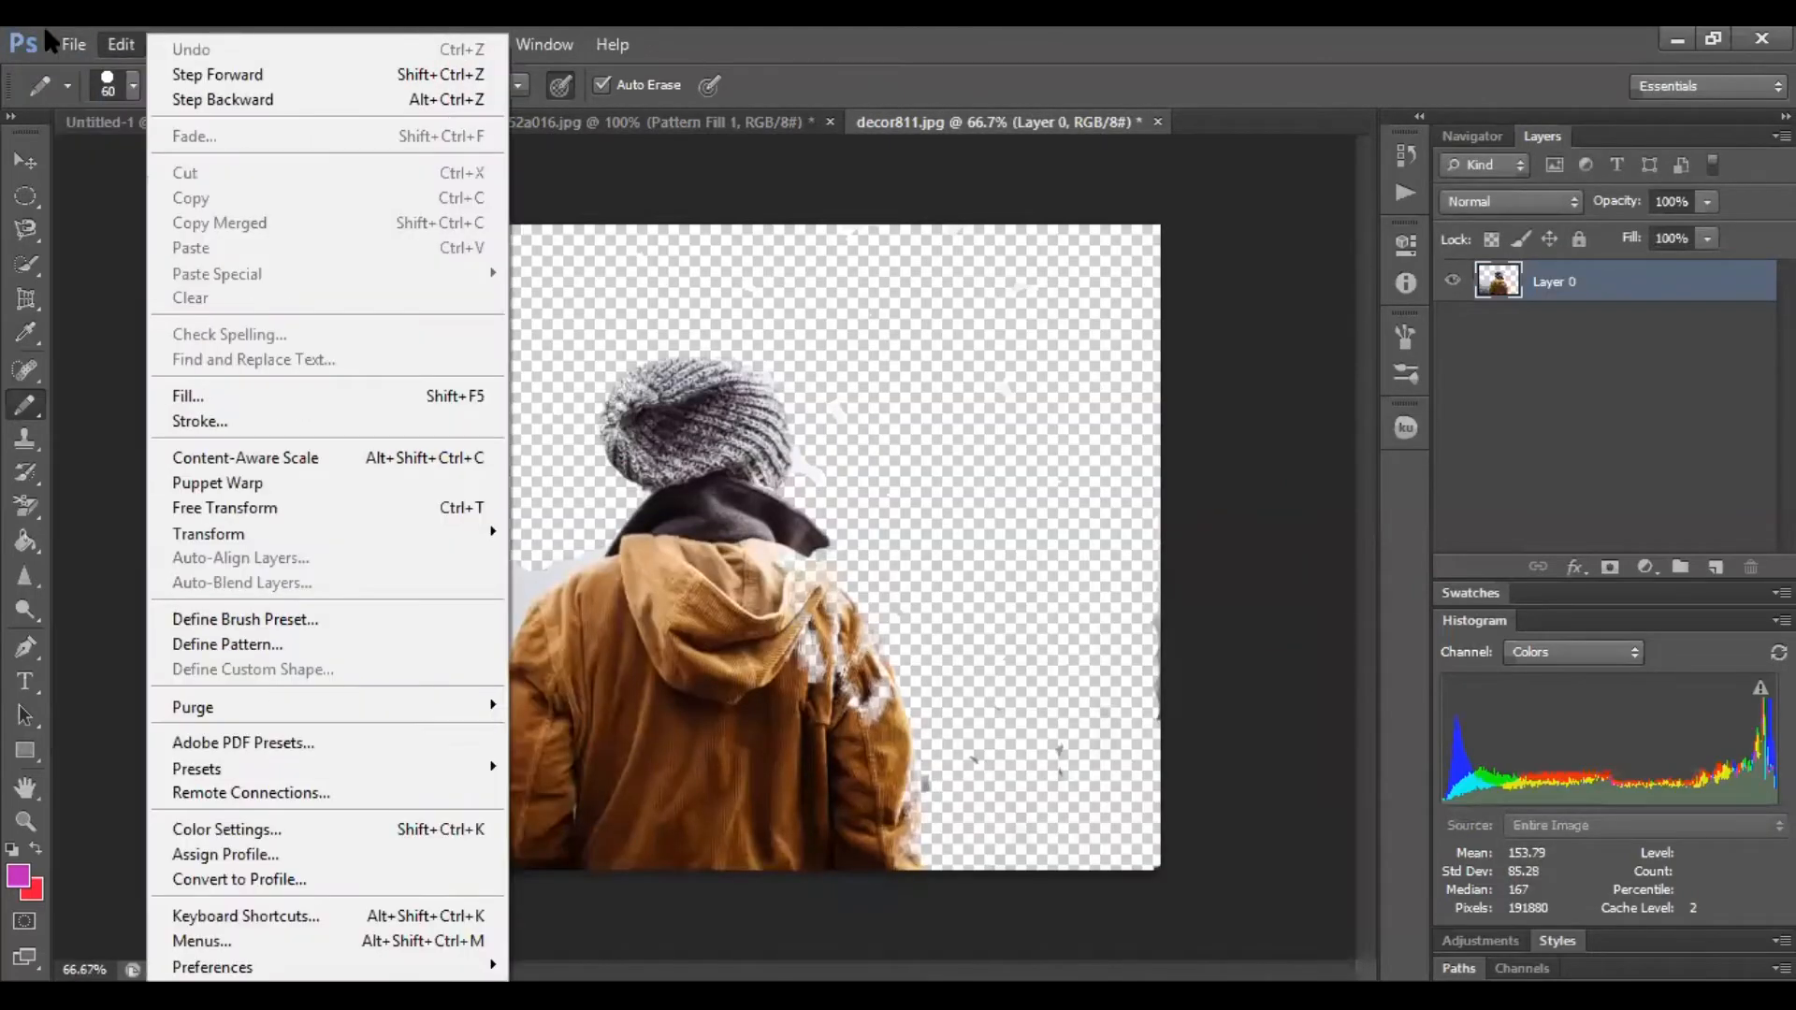
pyautogui.click(75, 95)
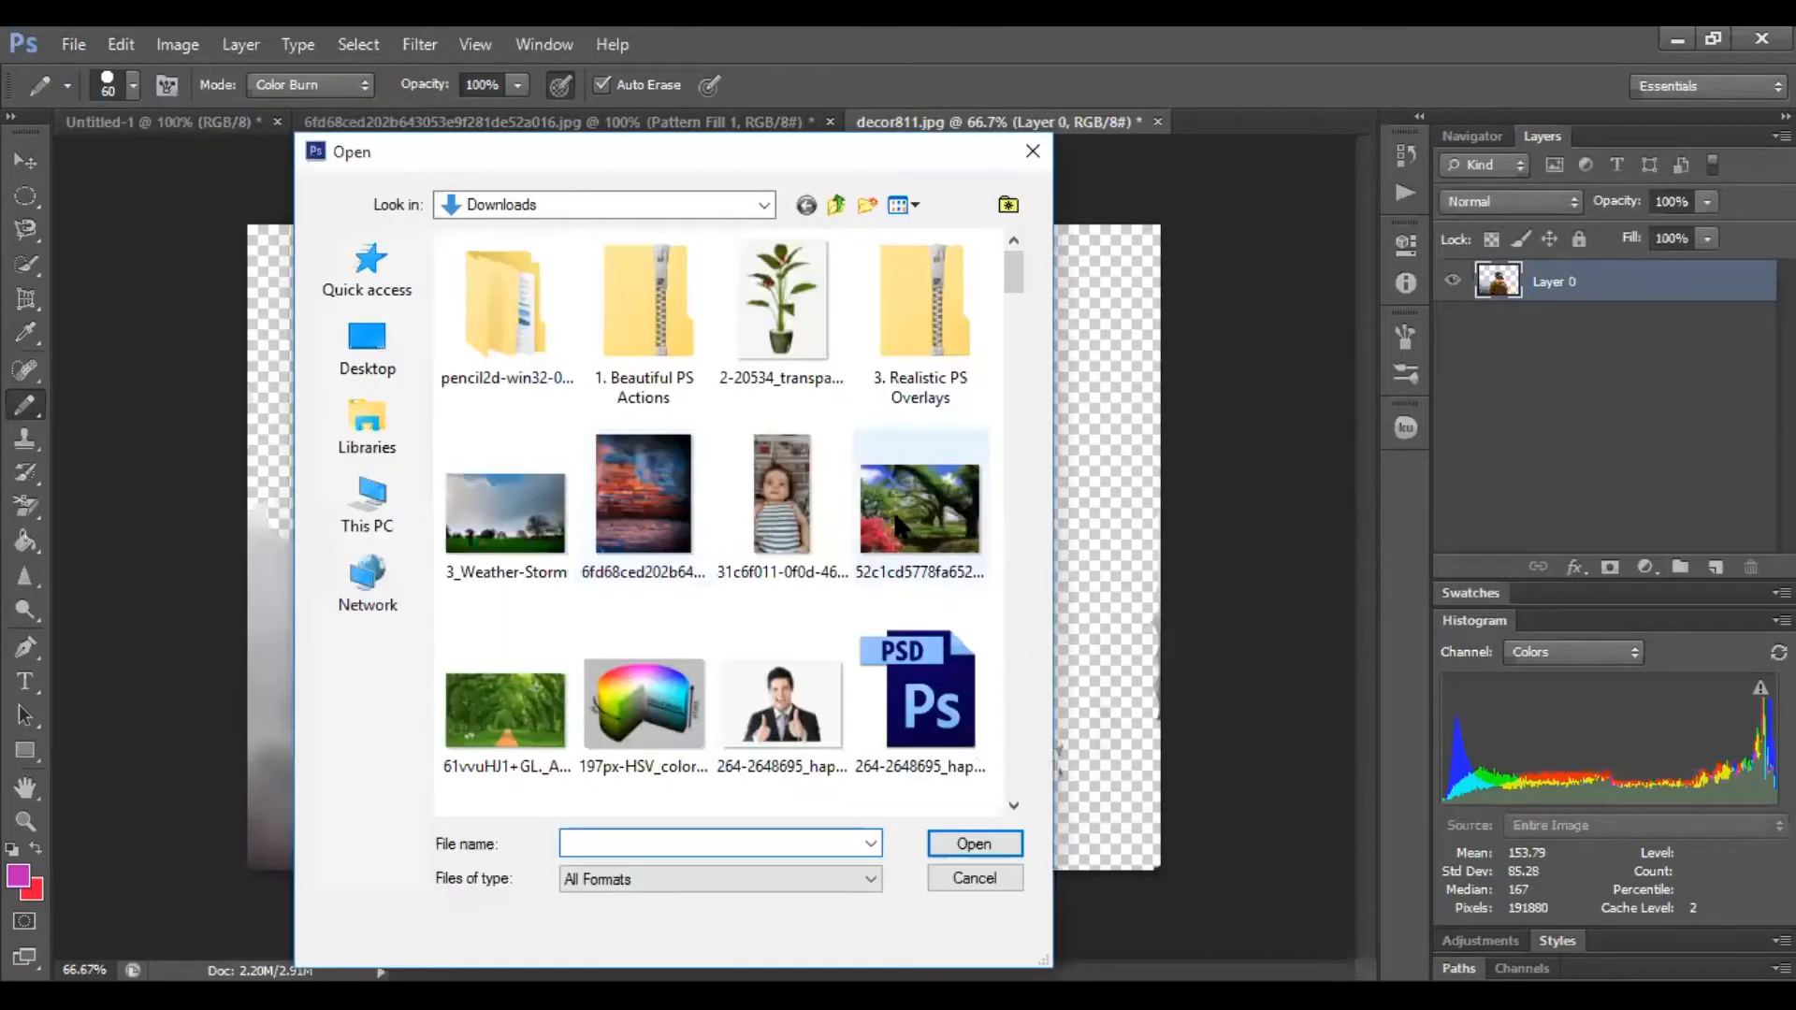
pyautogui.moveTo(1014, 281); pyautogui.dragTo(1025, 624)
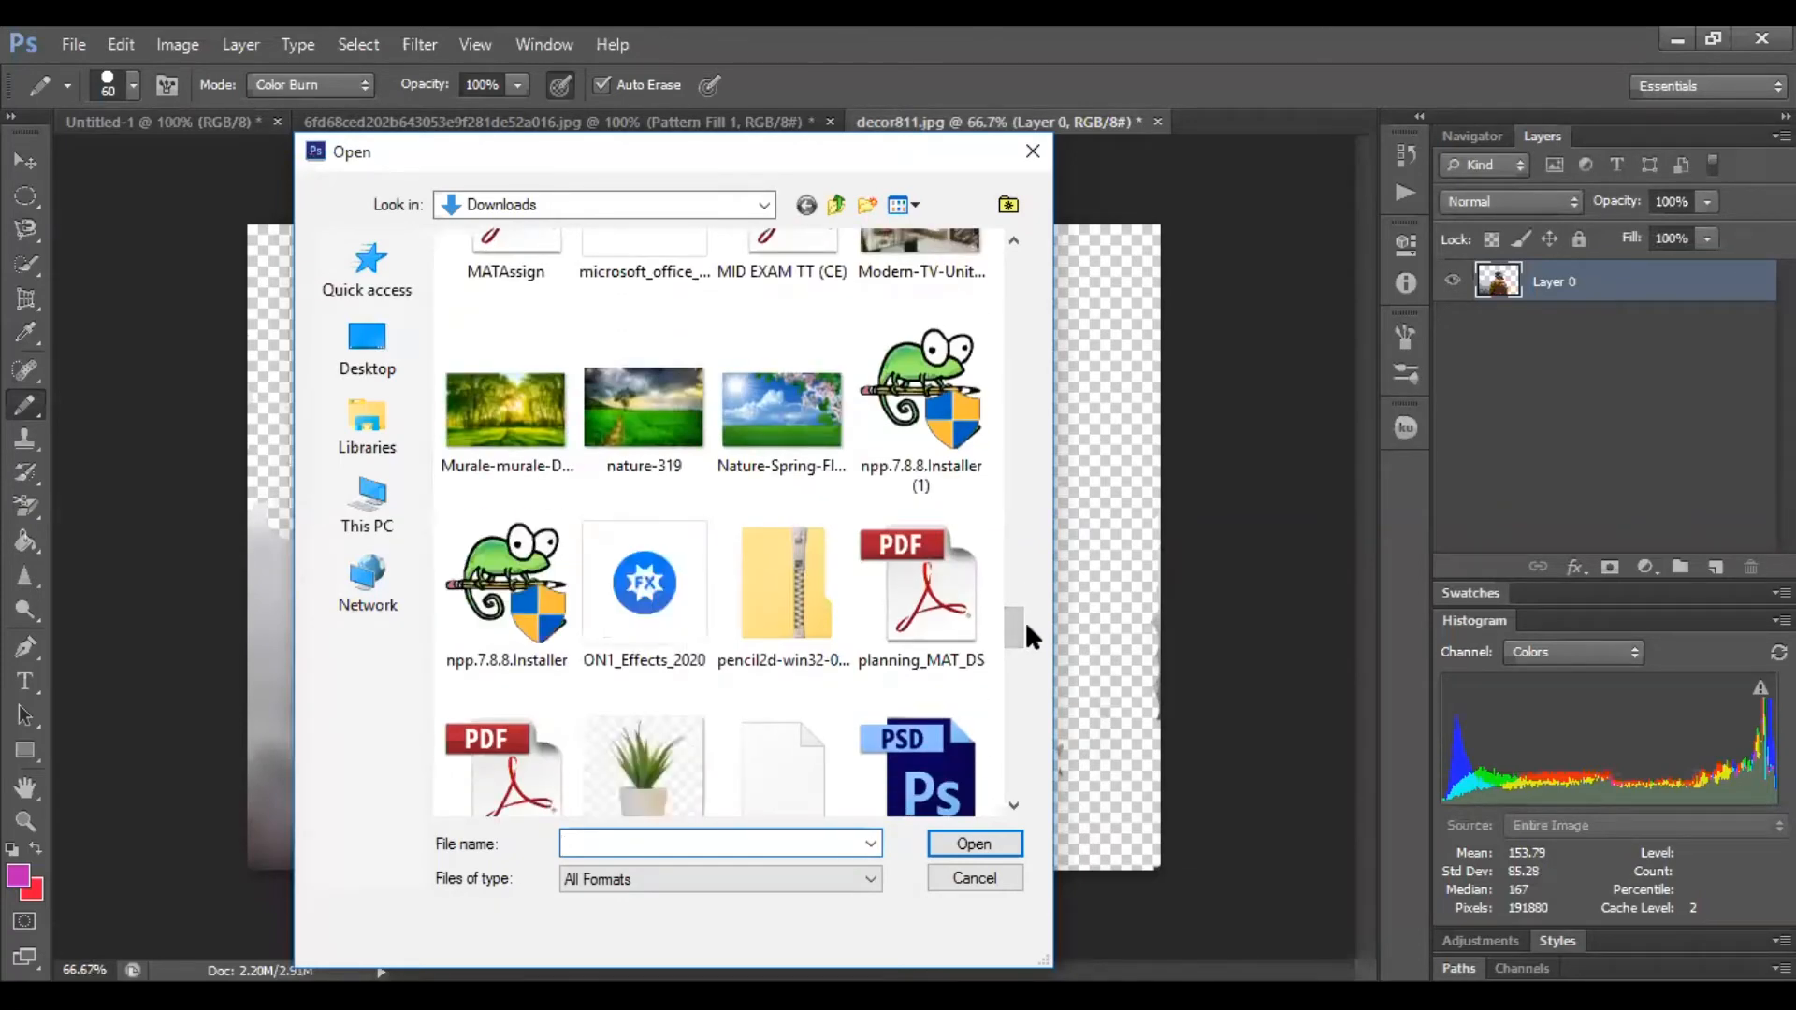
pyautogui.moveTo(1018, 623); pyautogui.dragTo(1041, 485)
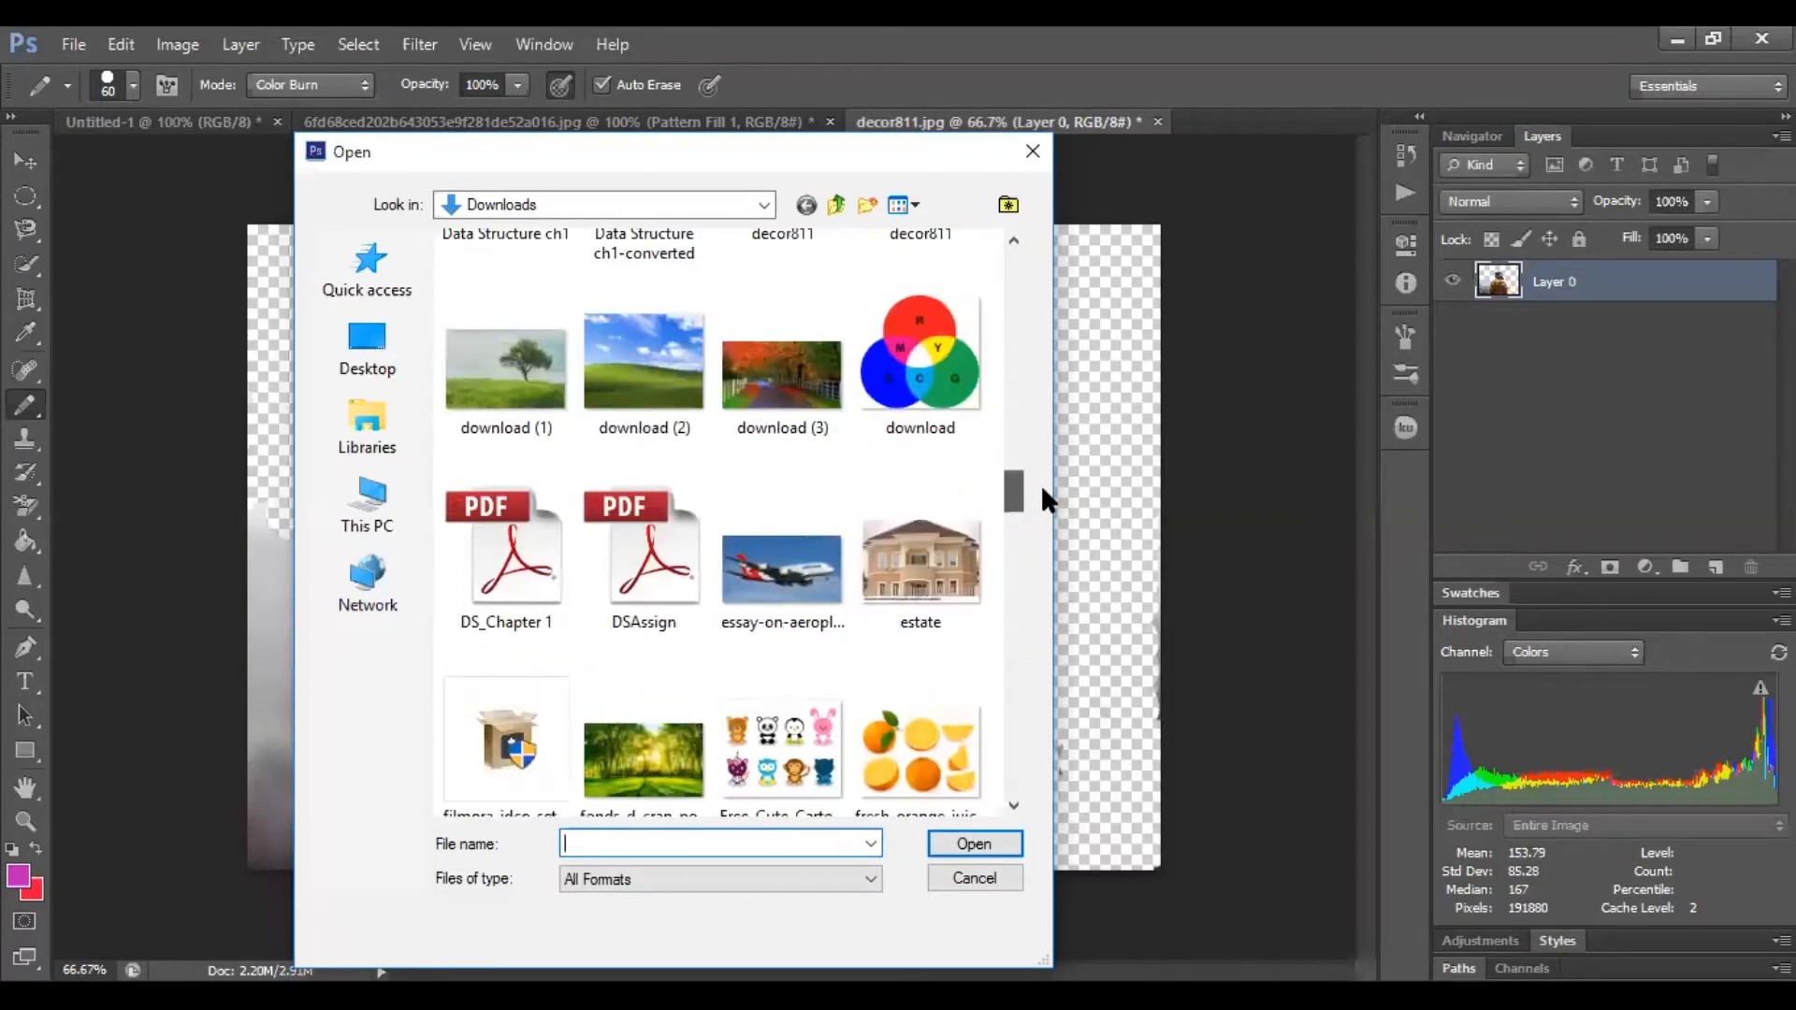
pyautogui.moveTo(1041, 484); pyautogui.dragTo(1039, 374)
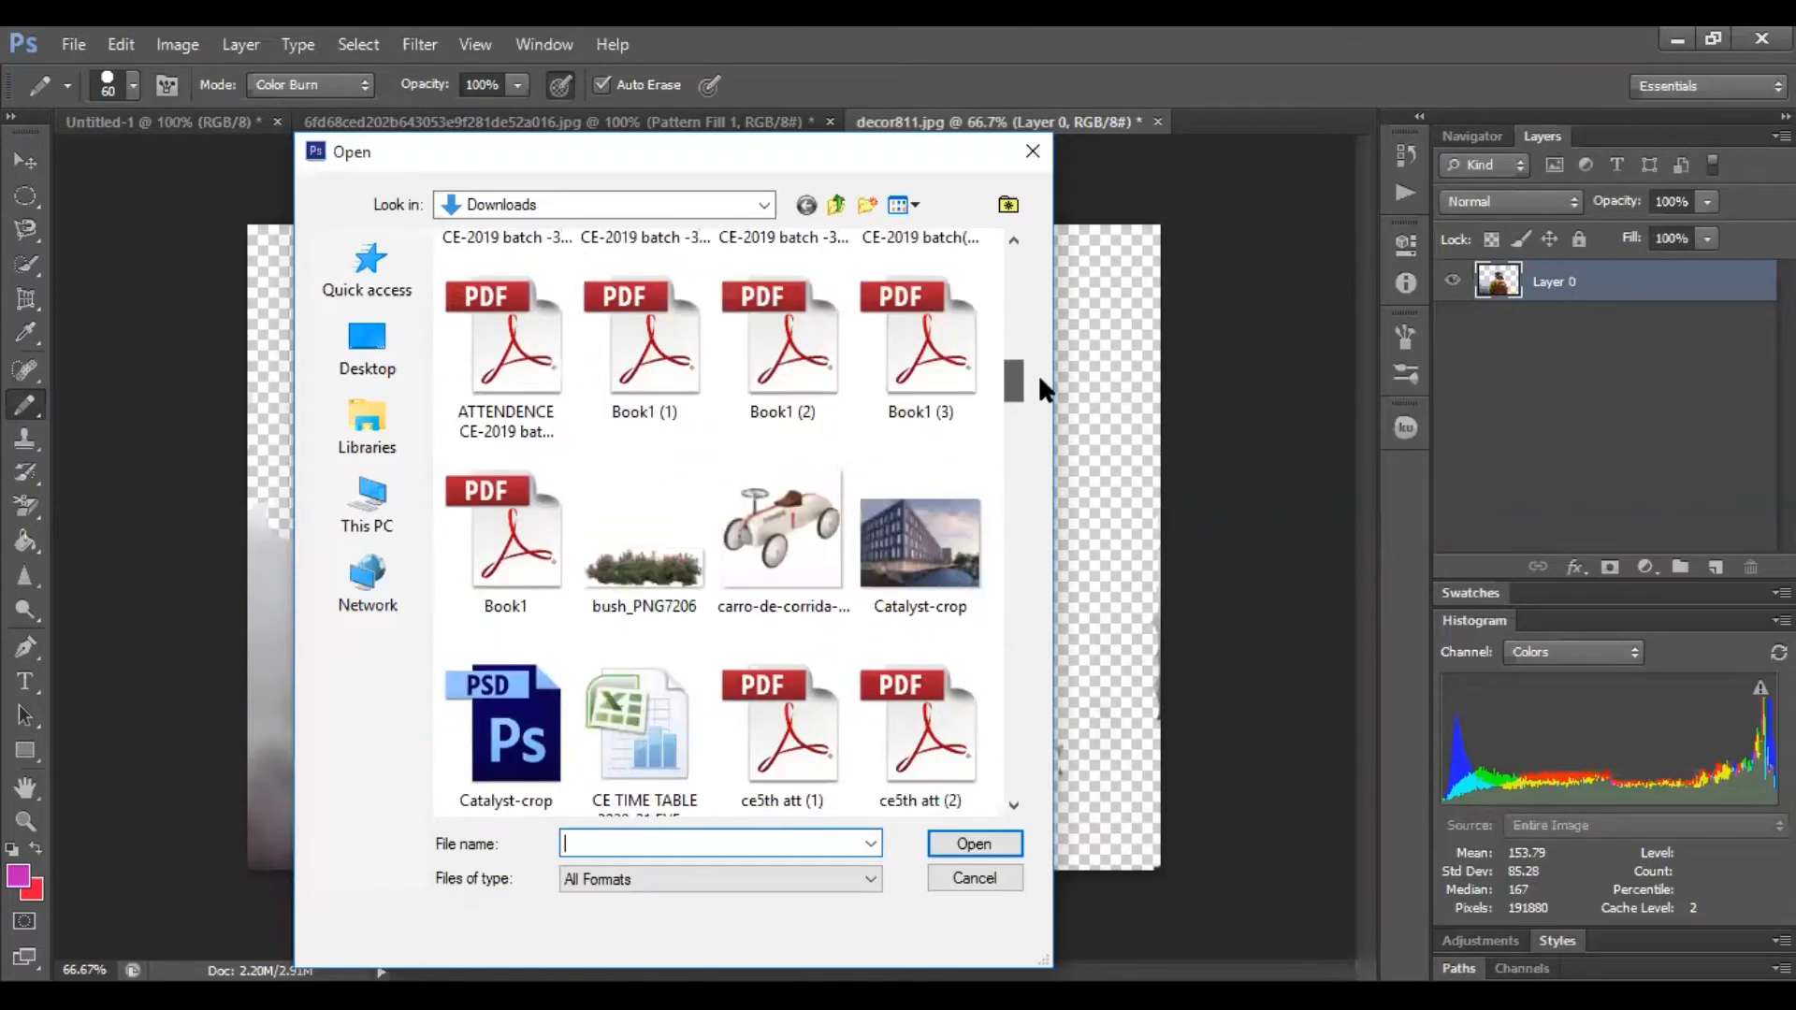
pyautogui.click(874, 587)
pyautogui.doubleClick(873, 587)
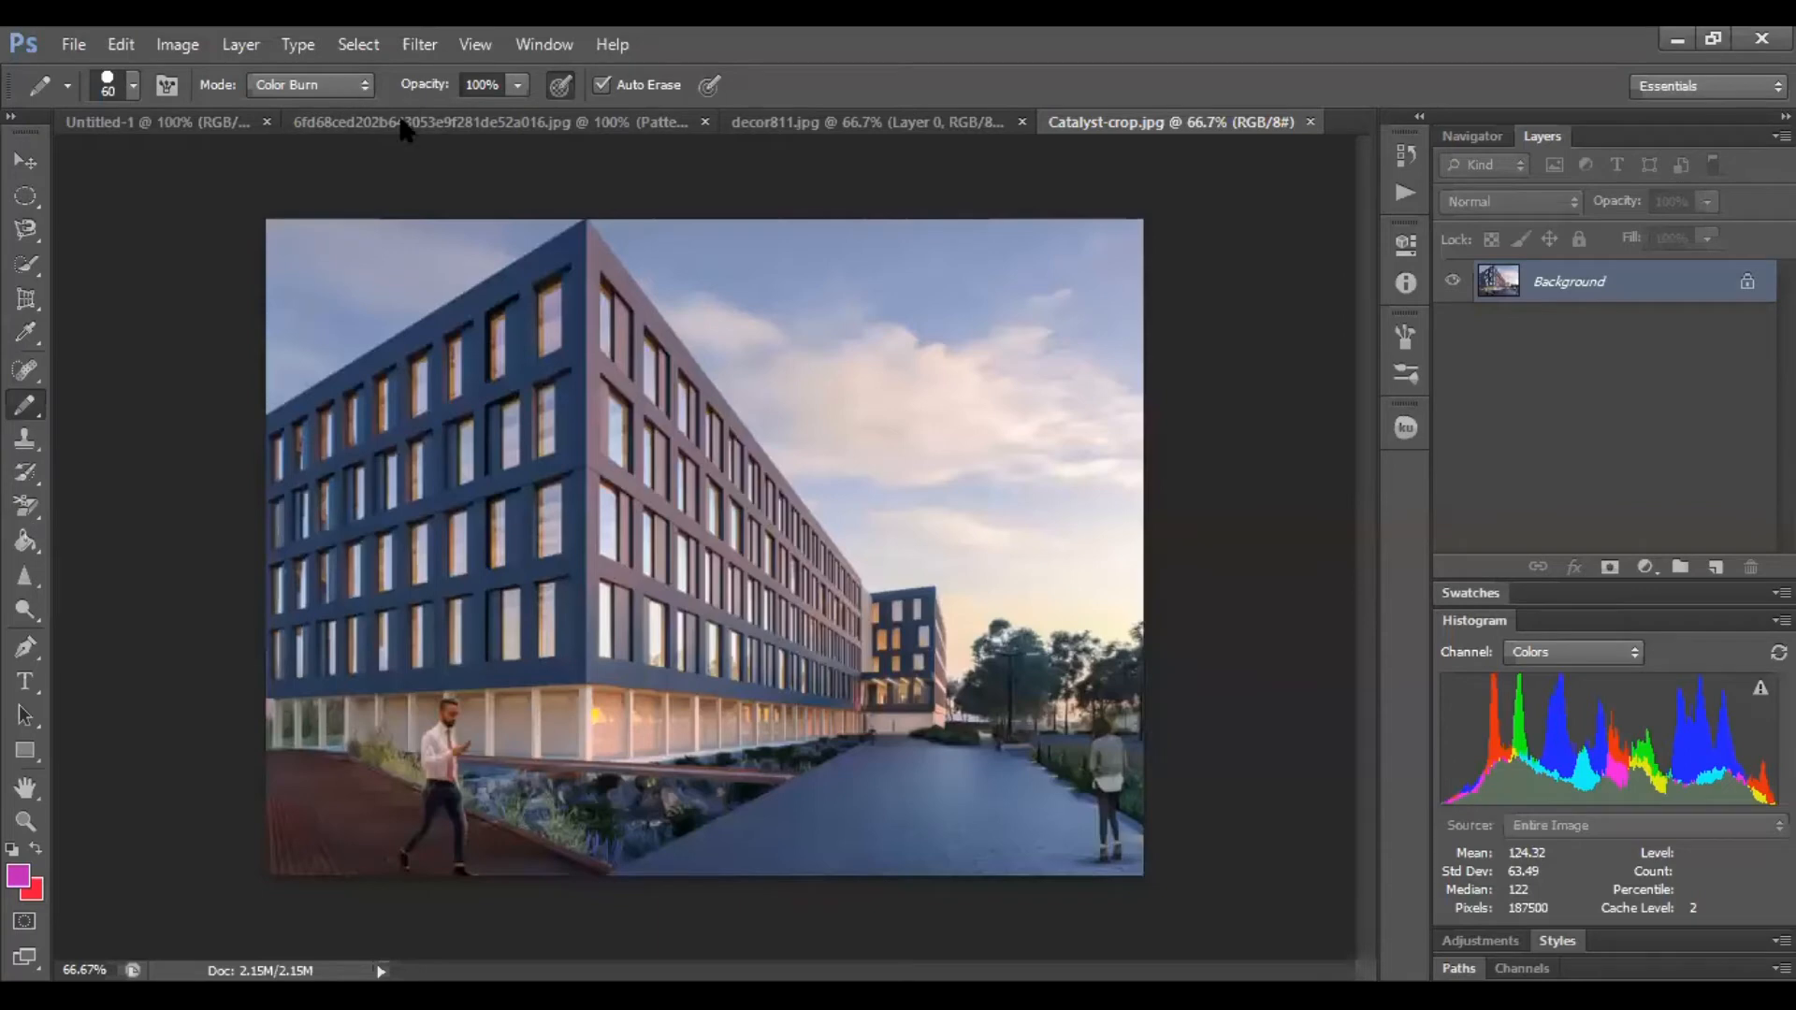
# Paint over the foreground walkway of the photo with Color Burn pencil strokes
pyautogui.moveTo(680, 849)
pyautogui.mouseDown()
pyautogui.moveTo(854, 790)
pyautogui.moveTo(722, 862)
pyautogui.moveTo(928, 826)
pyautogui.moveTo(820, 854)
pyautogui.moveTo(811, 826)
pyautogui.moveTo(877, 791)
pyautogui.moveTo(823, 791)
pyautogui.moveTo(846, 765)
pyautogui.moveTo(794, 806)
pyautogui.moveTo(922, 776)
pyautogui.moveTo(983, 847)
pyautogui.moveTo(904, 865)
pyautogui.moveTo(960, 807)
pyautogui.moveTo(960, 768)
pyautogui.moveTo(875, 764)
pyautogui.moveTo(1011, 771)
pyautogui.moveTo(999, 860)
pyautogui.moveTo(1116, 851)
pyautogui.moveTo(1114, 828)
pyautogui.moveTo(1041, 777)
pyautogui.moveTo(1051, 835)
pyautogui.mouseUp()
pyautogui.moveTo(1025, 774); pyautogui.dragTo(1025, 775)
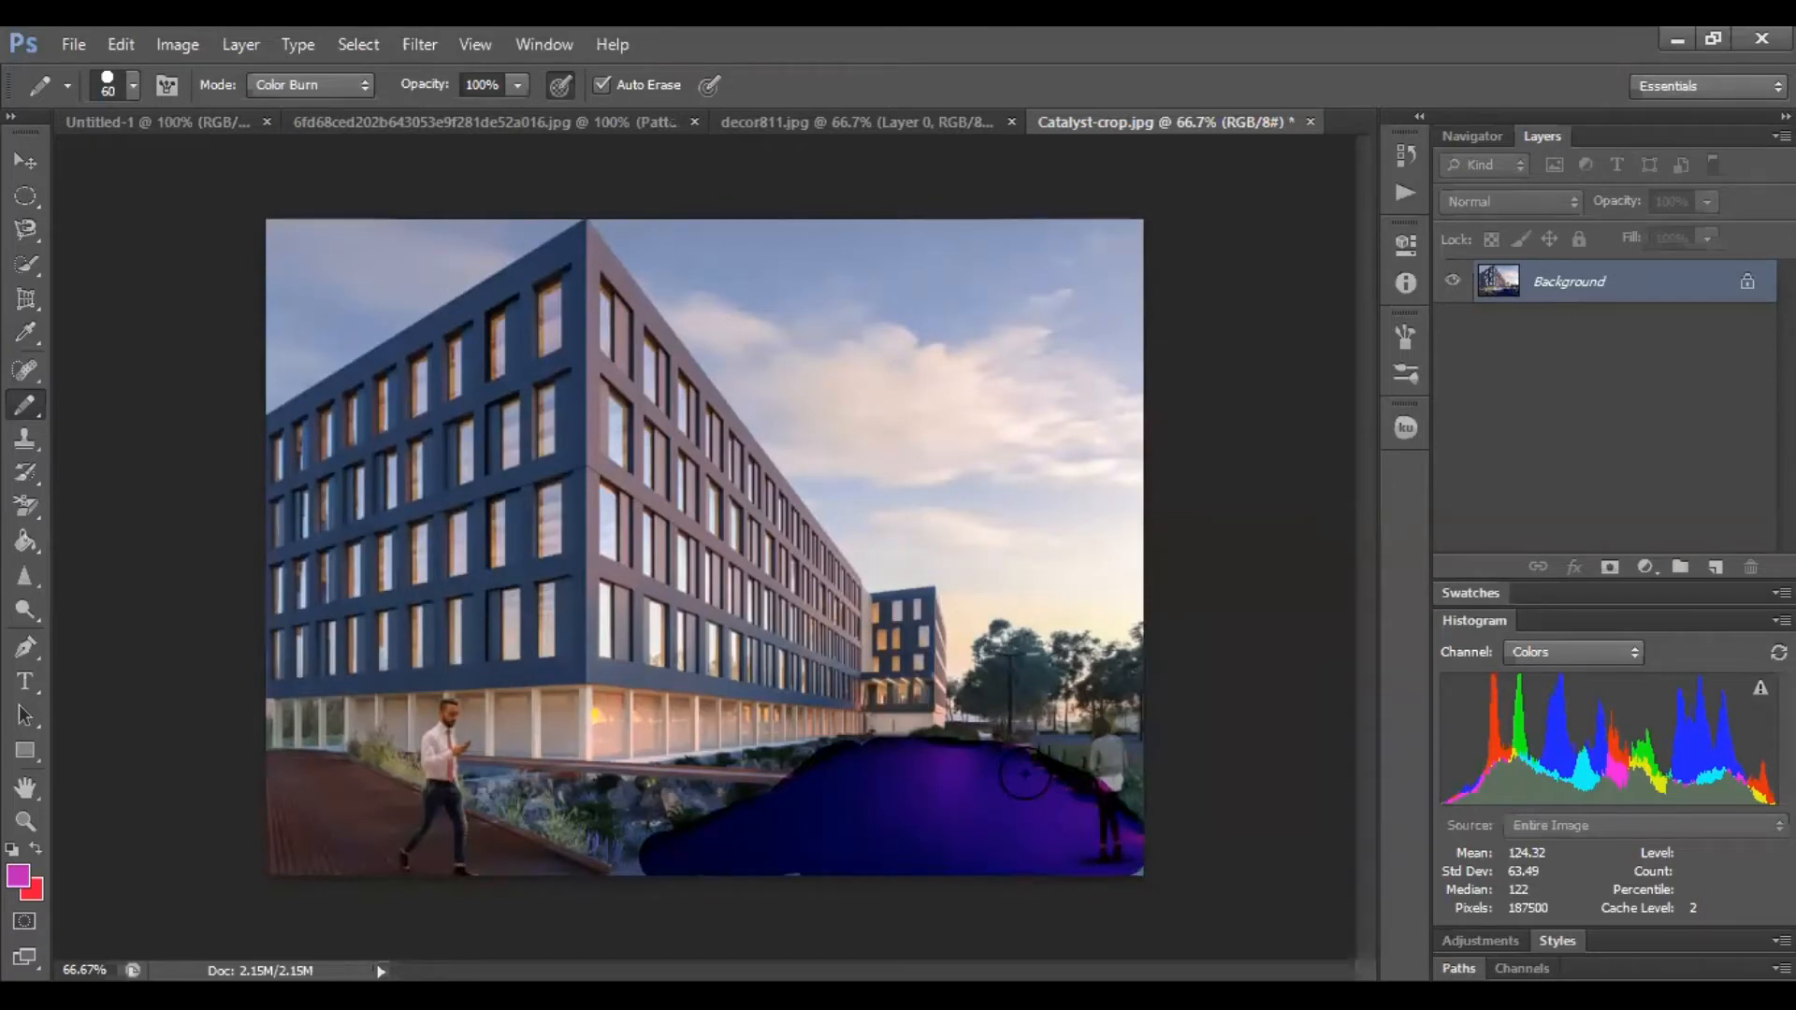
pyautogui.moveTo(651, 854)
pyautogui.mouseDown()
pyautogui.moveTo(625, 856)
pyautogui.moveTo(896, 784)
pyautogui.mouseUp()
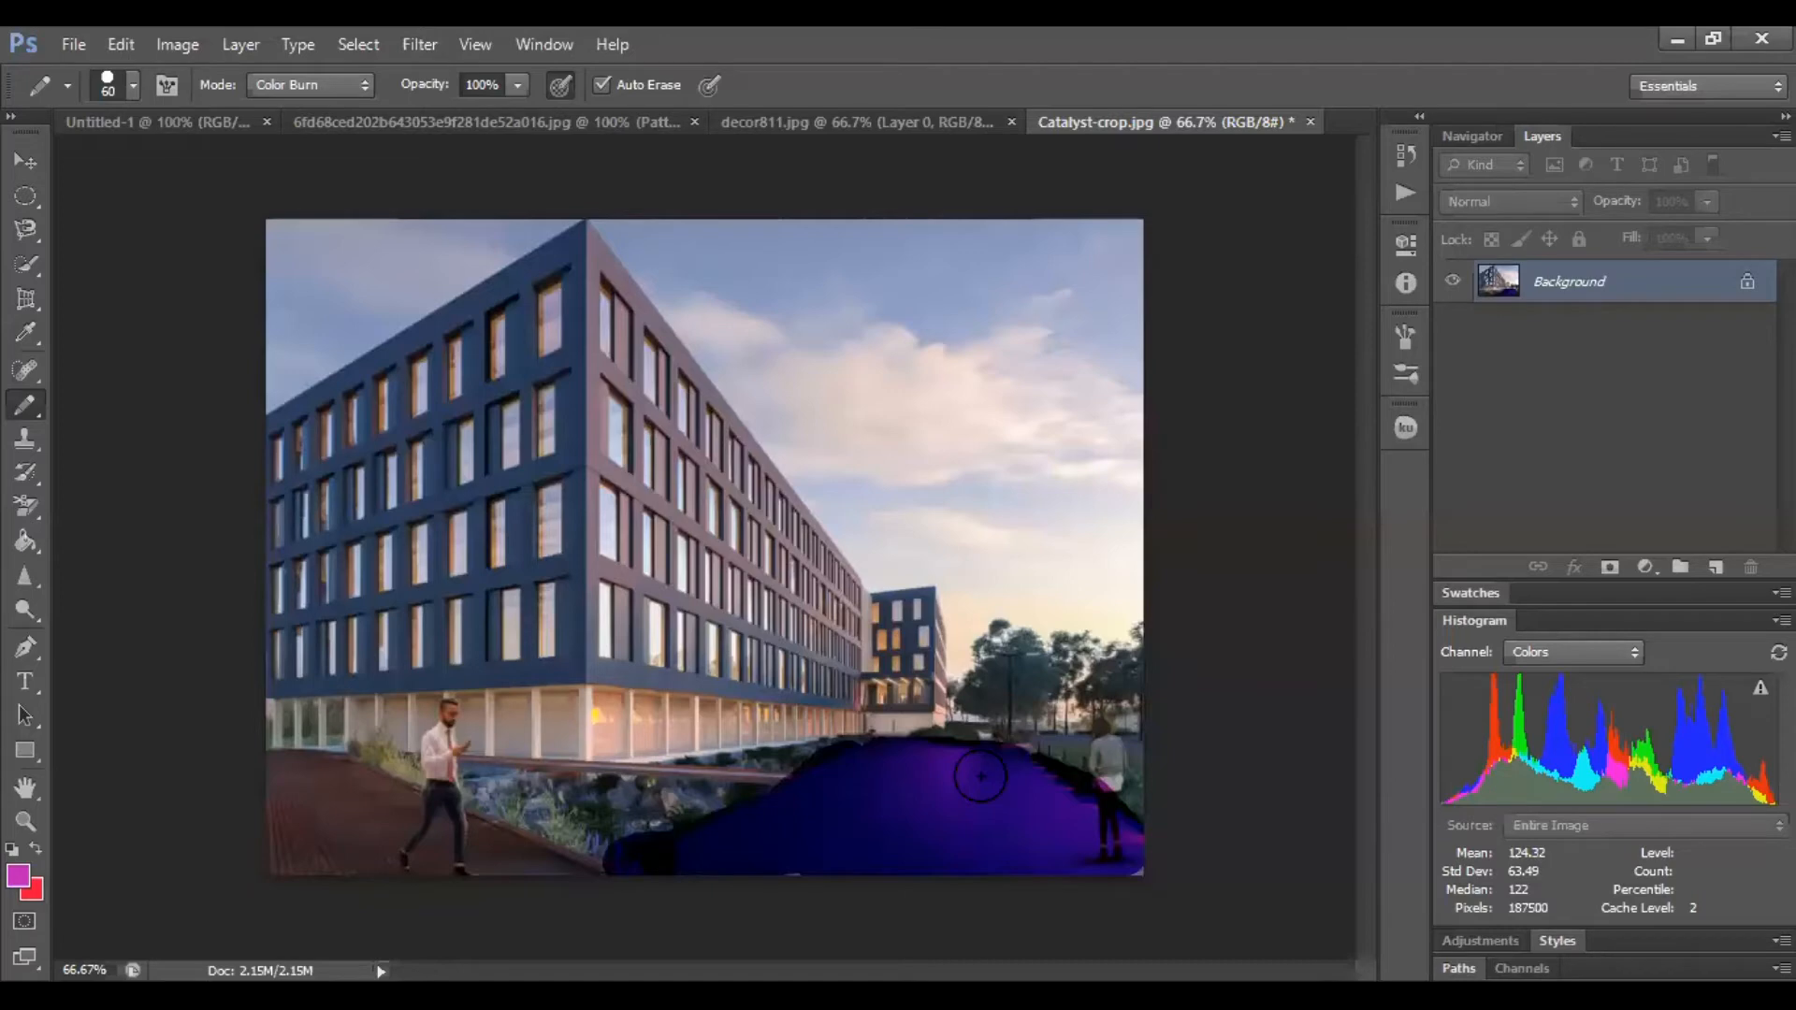
# Switch the pencil mode to Overlay and paint over the building's facade
pyautogui.click(365, 85)
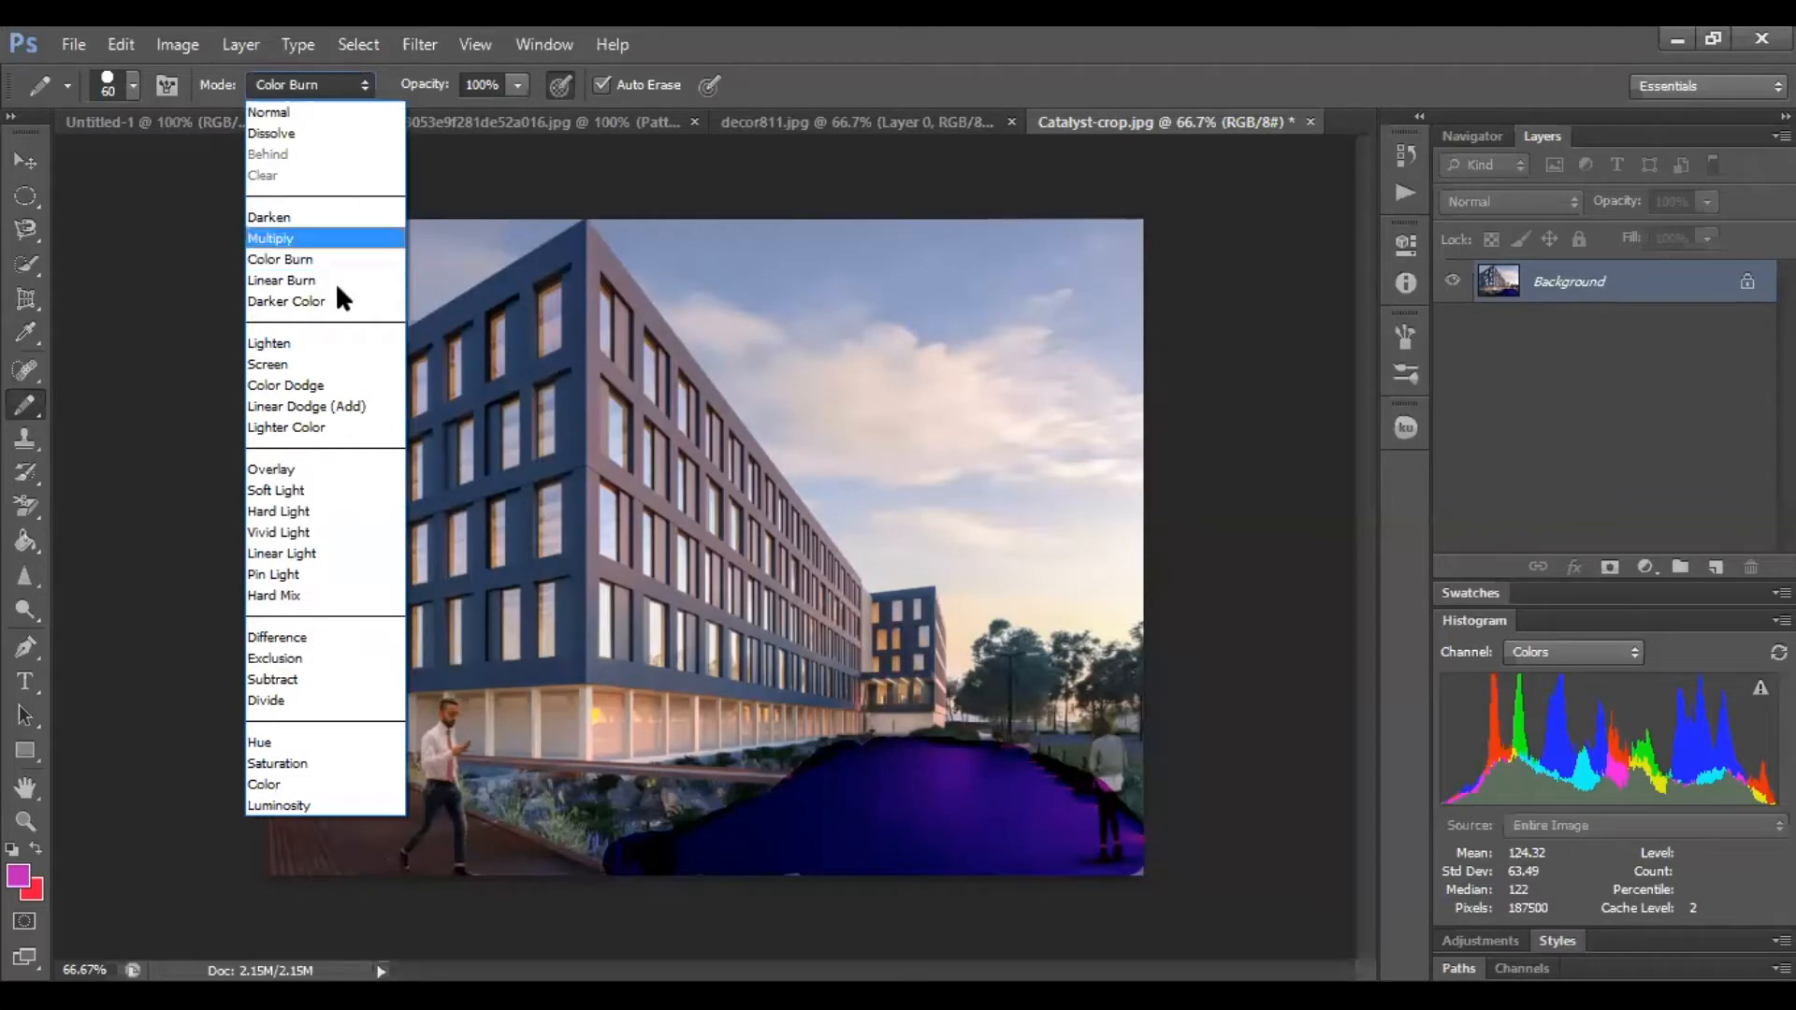
pyautogui.click(307, 468)
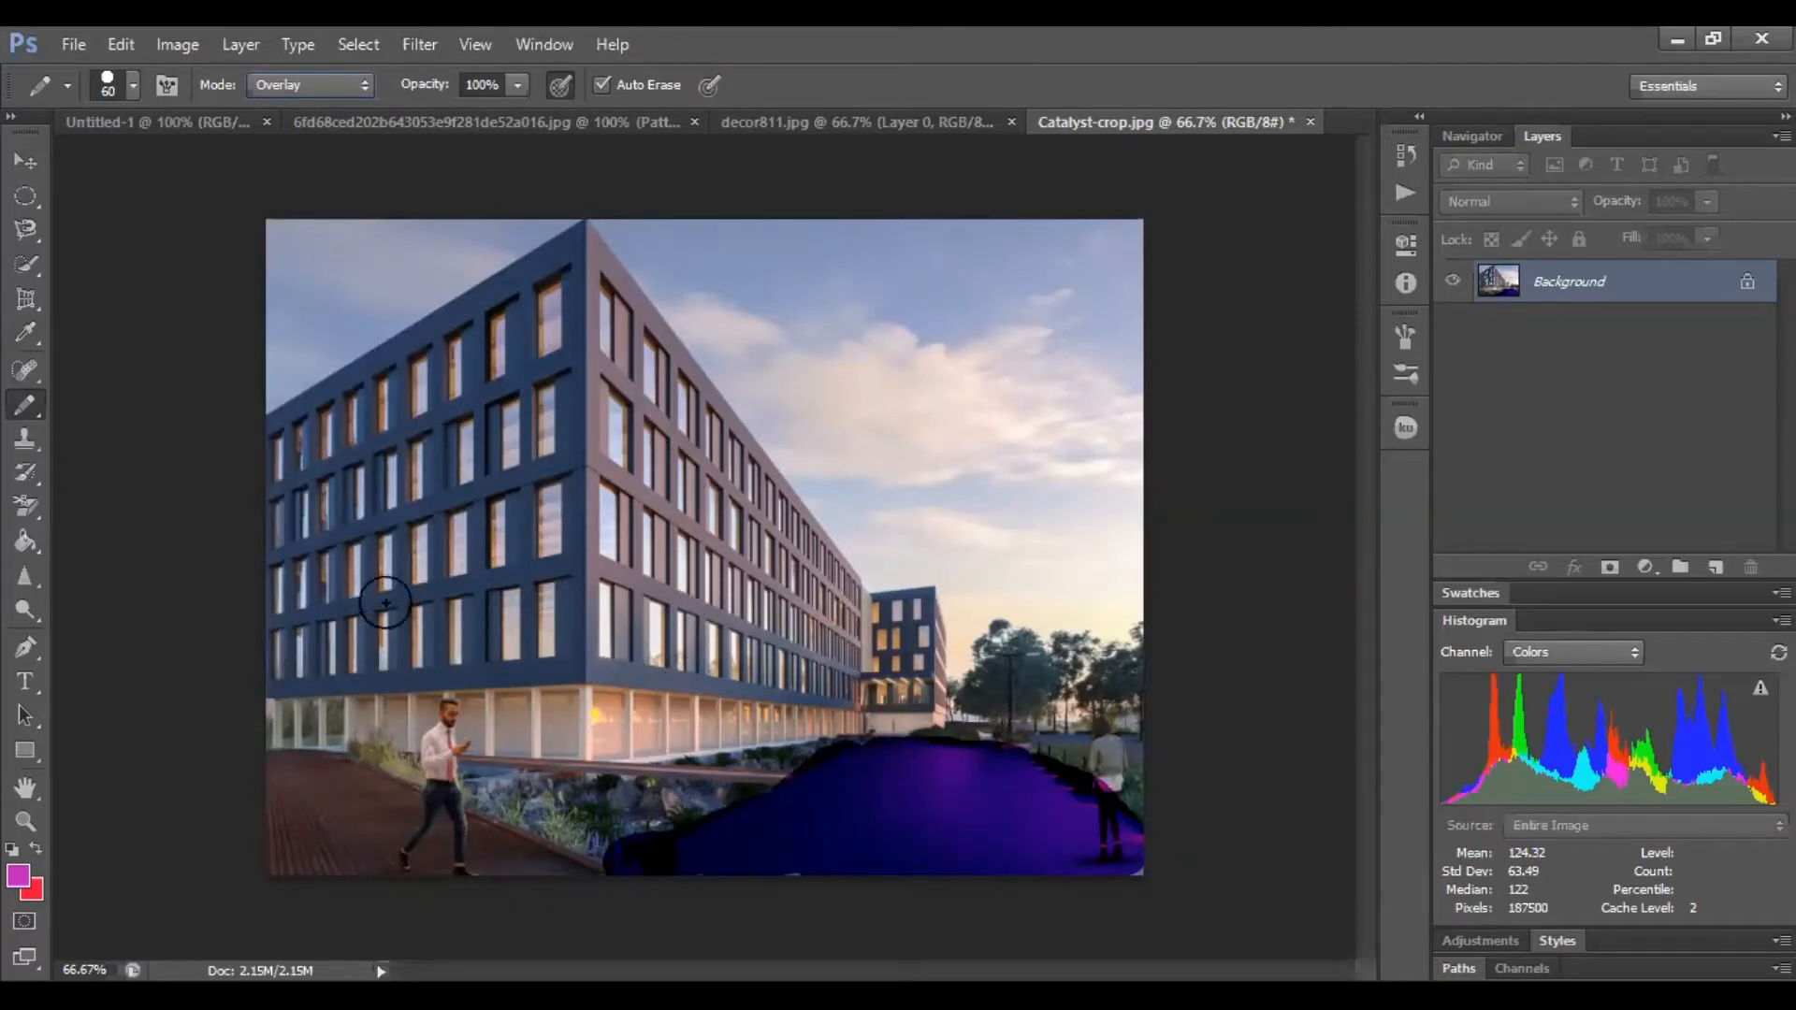
pyautogui.moveTo(351, 629)
pyautogui.mouseDown()
pyautogui.moveTo(427, 558)
pyautogui.moveTo(312, 632)
pyautogui.moveTo(308, 585)
pyautogui.mouseUp()
pyautogui.moveTo(298, 521)
pyautogui.mouseDown()
pyautogui.moveTo(336, 557)
pyautogui.moveTo(299, 589)
pyautogui.moveTo(283, 663)
pyautogui.mouseUp()
pyautogui.moveTo(317, 427)
pyautogui.mouseDown()
pyautogui.moveTo(283, 435)
pyautogui.moveTo(301, 416)
pyautogui.moveTo(388, 386)
pyautogui.moveTo(351, 395)
pyautogui.moveTo(582, 244)
pyautogui.moveTo(559, 456)
pyautogui.moveTo(467, 411)
pyautogui.moveTo(419, 493)
pyautogui.moveTo(482, 379)
pyautogui.moveTo(302, 447)
pyautogui.moveTo(482, 478)
pyautogui.moveTo(396, 514)
pyautogui.moveTo(379, 515)
pyautogui.moveTo(400, 497)
pyautogui.moveTo(340, 489)
pyautogui.moveTo(564, 406)
pyautogui.moveTo(509, 387)
pyautogui.moveTo(562, 339)
pyautogui.moveTo(402, 397)
pyautogui.moveTo(531, 369)
pyautogui.moveTo(593, 506)
pyautogui.moveTo(582, 656)
pyautogui.moveTo(545, 656)
pyautogui.moveTo(490, 598)
pyautogui.moveTo(561, 495)
pyautogui.moveTo(560, 466)
pyautogui.moveTo(493, 519)
pyautogui.moveTo(567, 554)
pyautogui.moveTo(513, 593)
pyautogui.moveTo(540, 614)
pyautogui.moveTo(467, 530)
pyautogui.moveTo(461, 588)
pyautogui.moveTo(285, 669)
pyautogui.moveTo(460, 648)
pyautogui.moveTo(464, 621)
pyautogui.moveTo(385, 661)
pyautogui.moveTo(581, 666)
pyautogui.moveTo(641, 647)
pyautogui.moveTo(623, 280)
pyautogui.moveTo(718, 426)
pyautogui.moveTo(683, 479)
pyautogui.moveTo(632, 472)
pyautogui.moveTo(613, 574)
pyautogui.mouseUp()
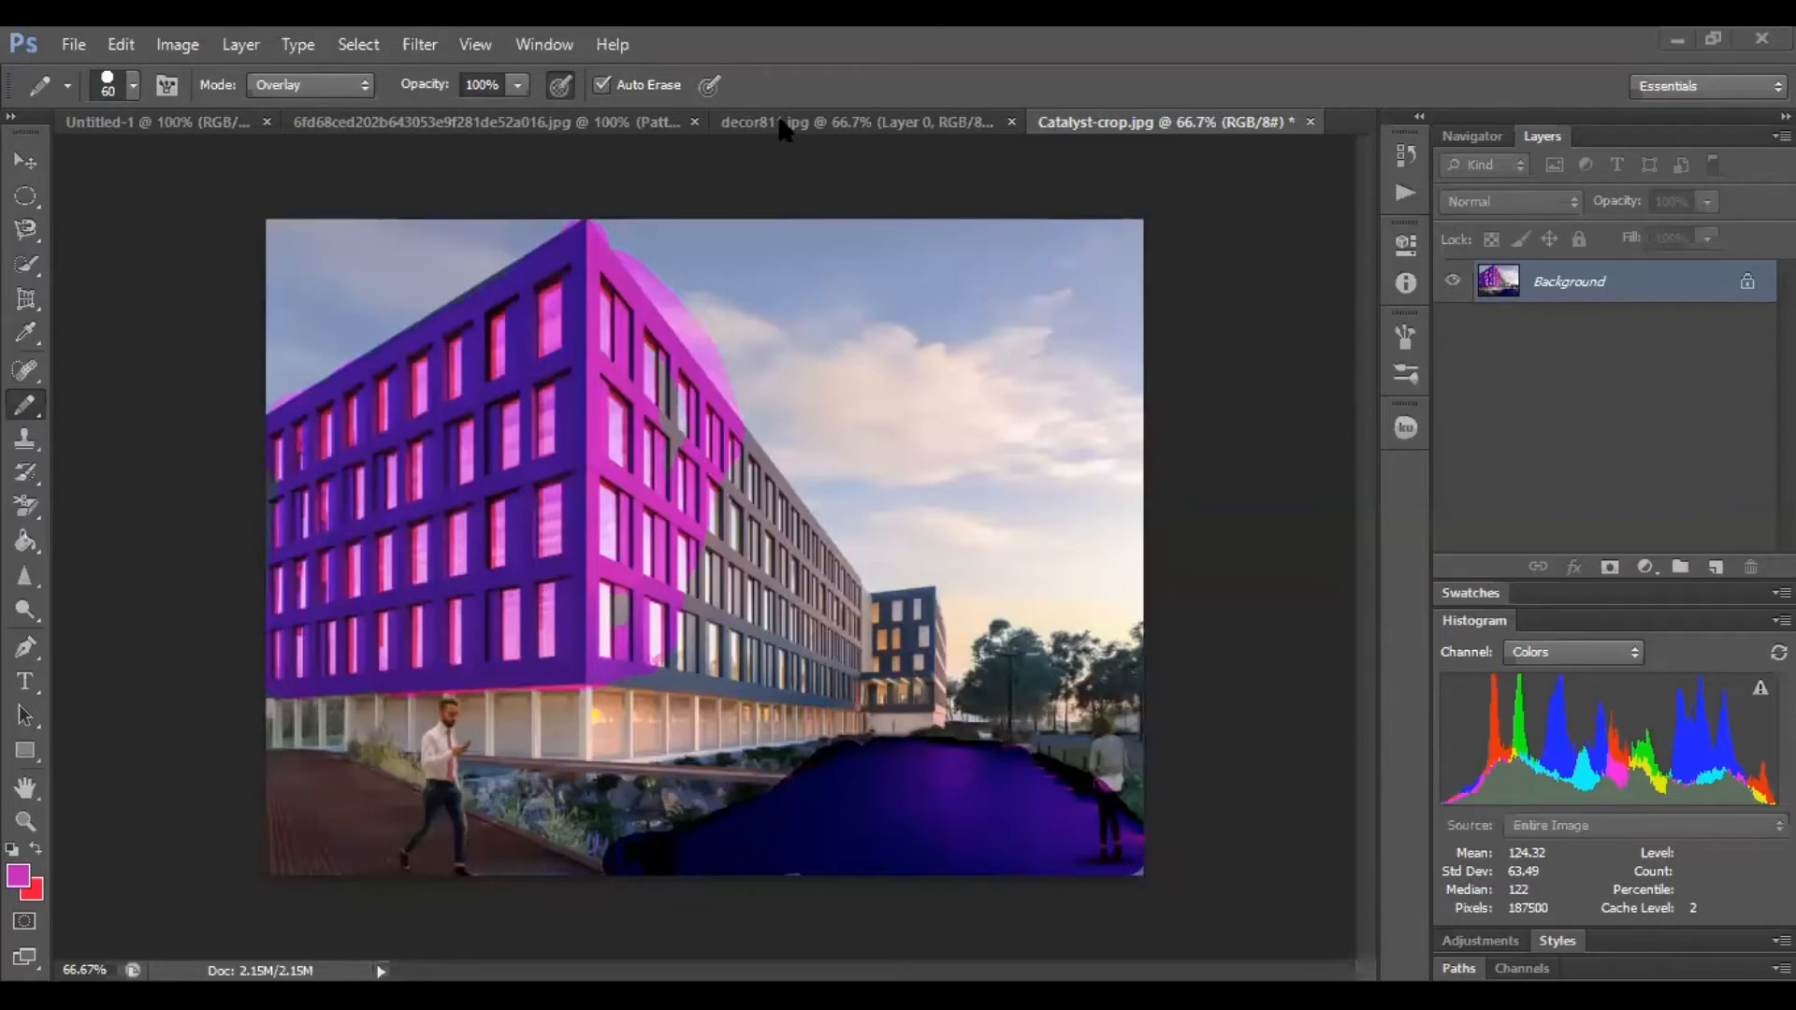
# Switch the pencil mode to Dissolve and paint a blob in the sky
pyautogui.click(335, 89)
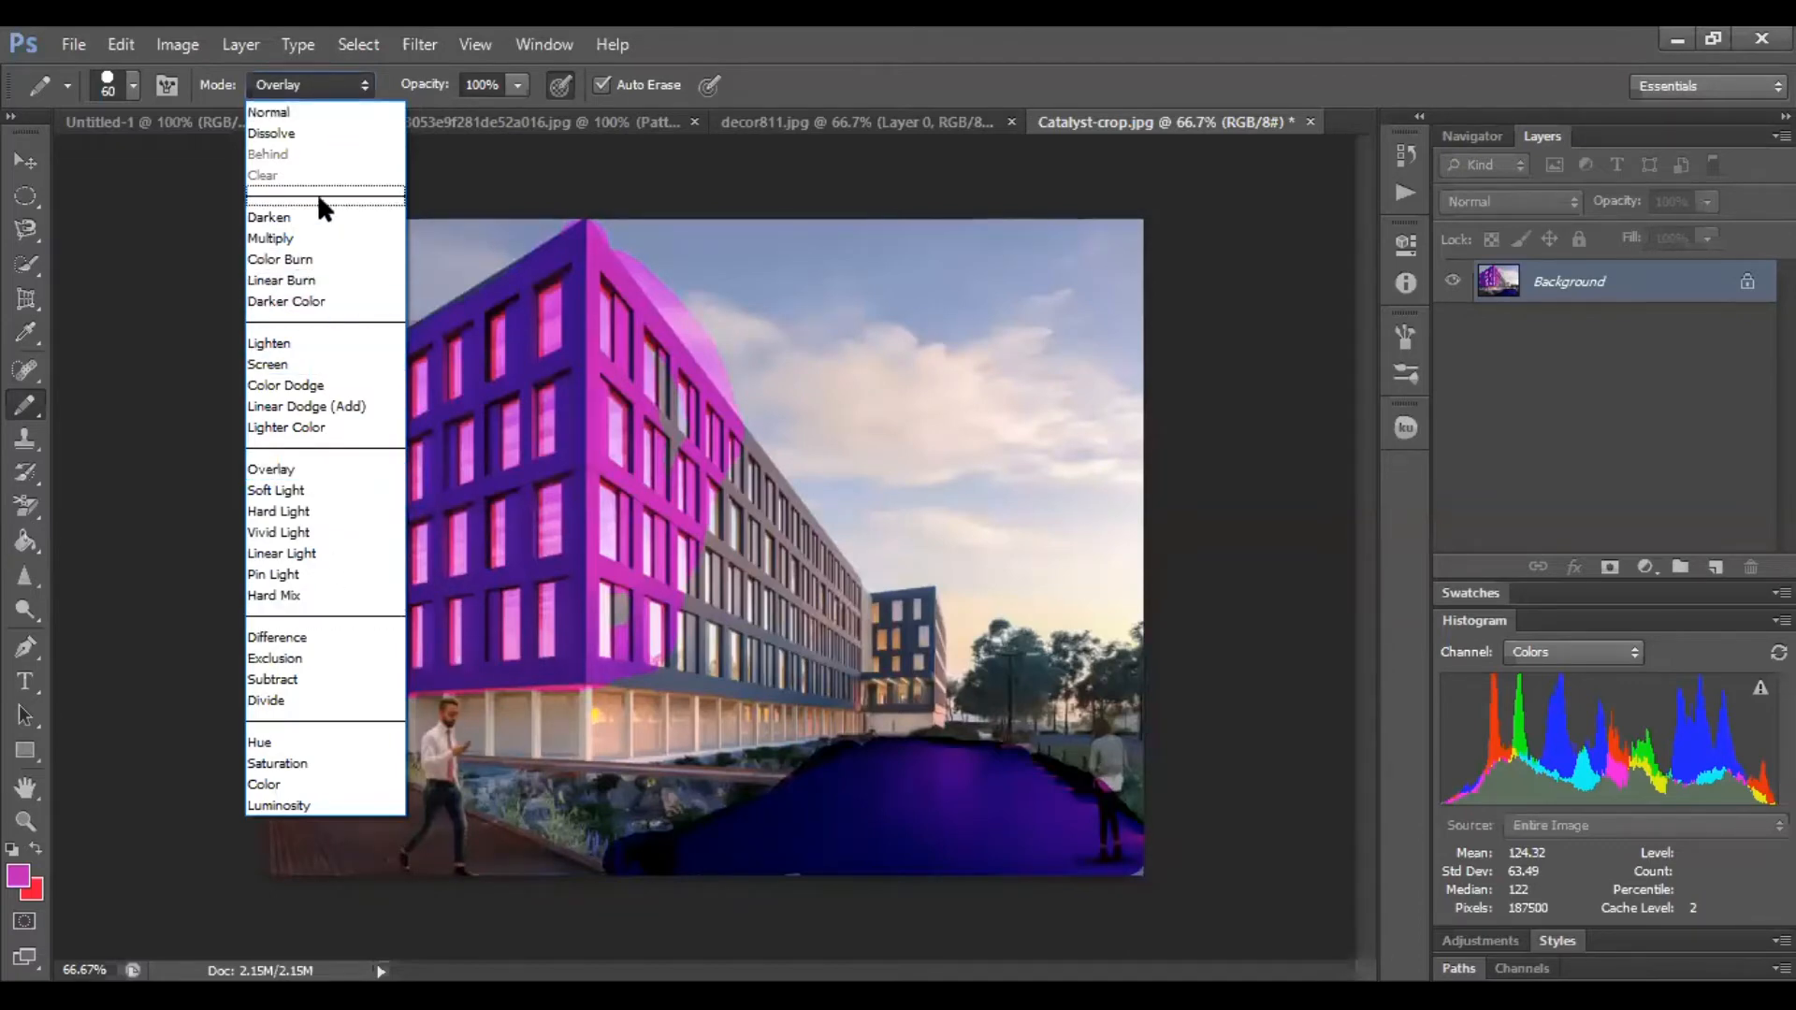
pyautogui.click(329, 138)
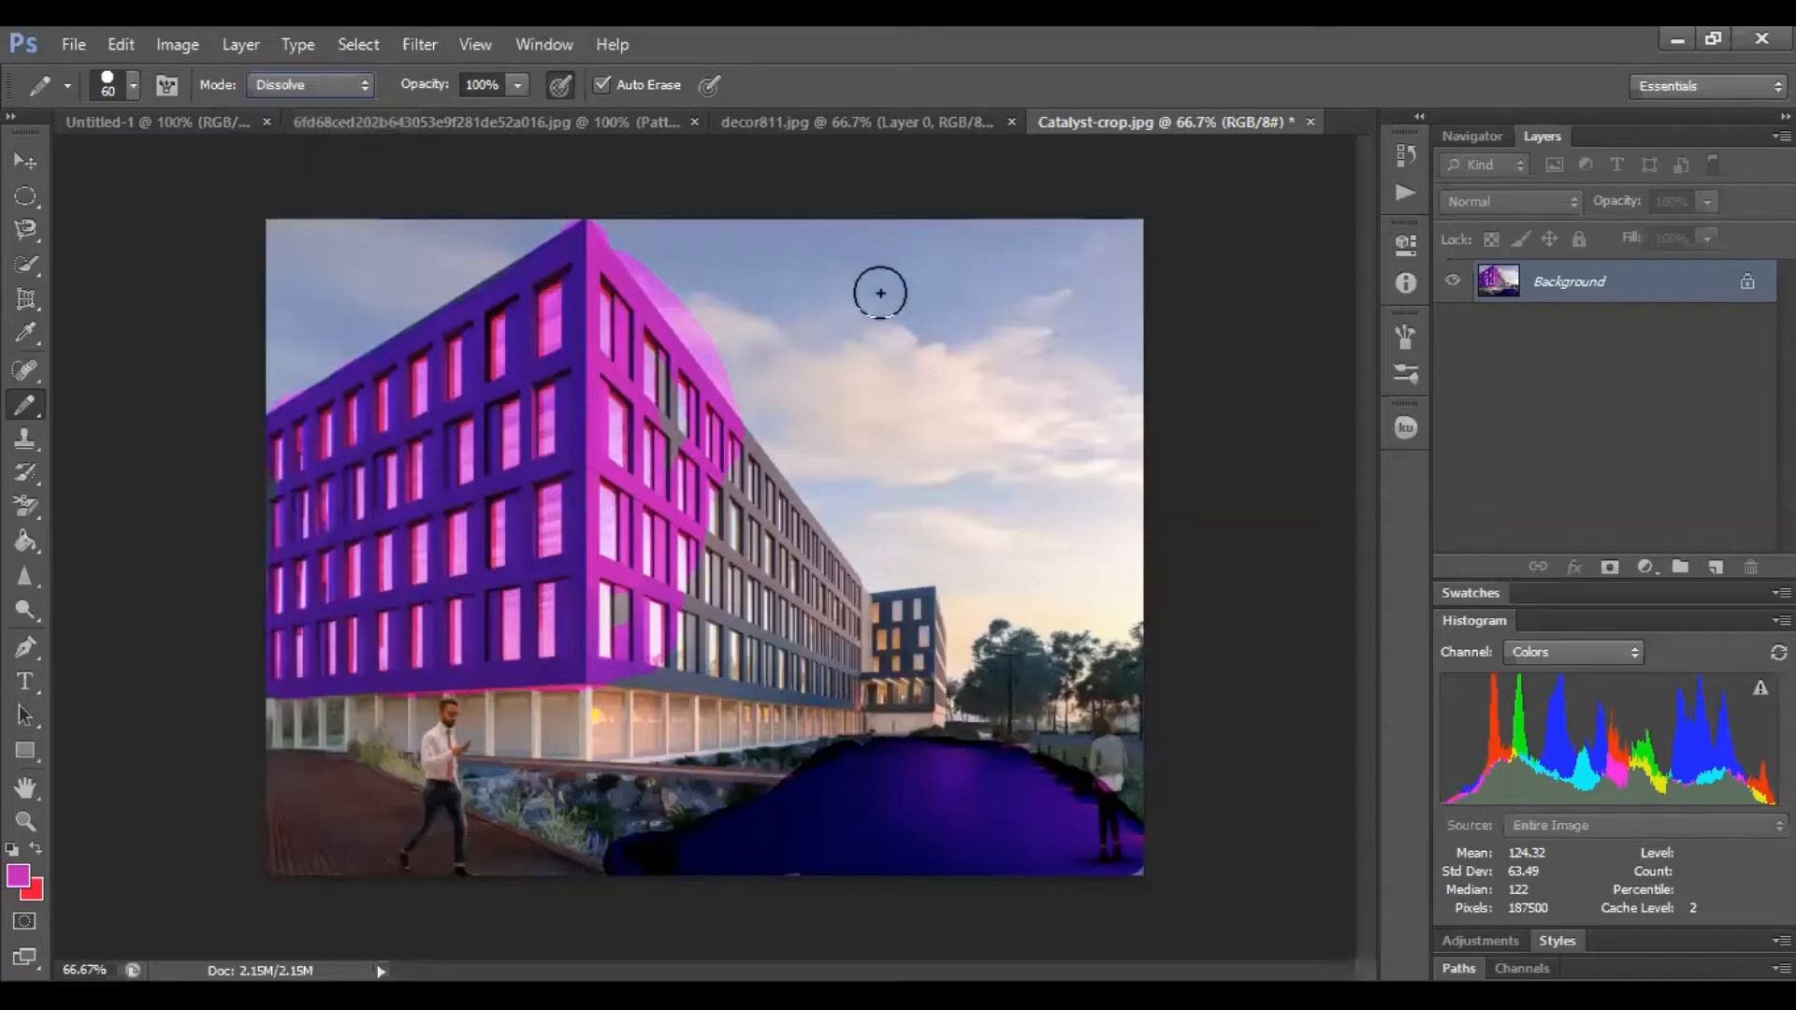
pyautogui.moveTo(866, 337)
pyautogui.mouseDown()
pyautogui.moveTo(946, 367)
pyautogui.moveTo(957, 469)
pyautogui.moveTo(861, 384)
pyautogui.moveTo(897, 361)
pyautogui.moveTo(968, 380)
pyautogui.moveTo(825, 313)
pyautogui.moveTo(817, 407)
pyautogui.moveTo(930, 357)
pyautogui.moveTo(891, 353)
pyautogui.moveTo(890, 454)
pyautogui.mouseUp()
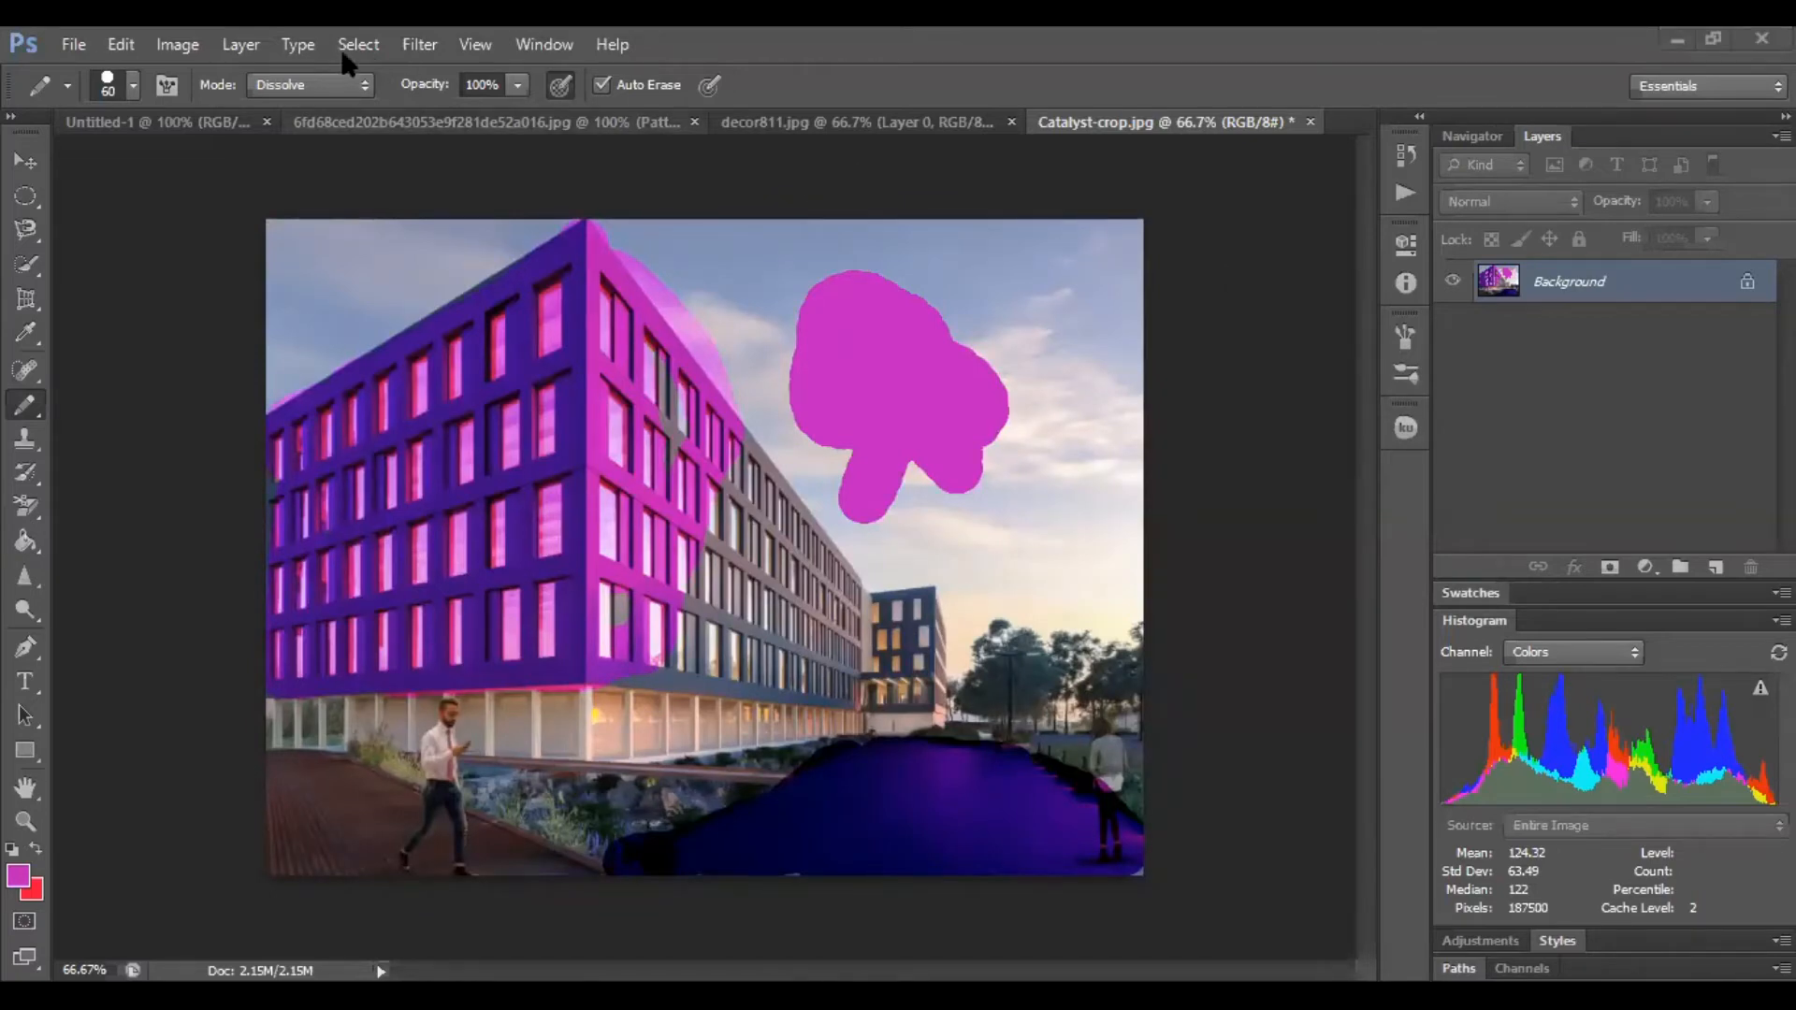
# Switch the pencil mode to Soft Light and stroke across the sky
pyautogui.click(347, 86)
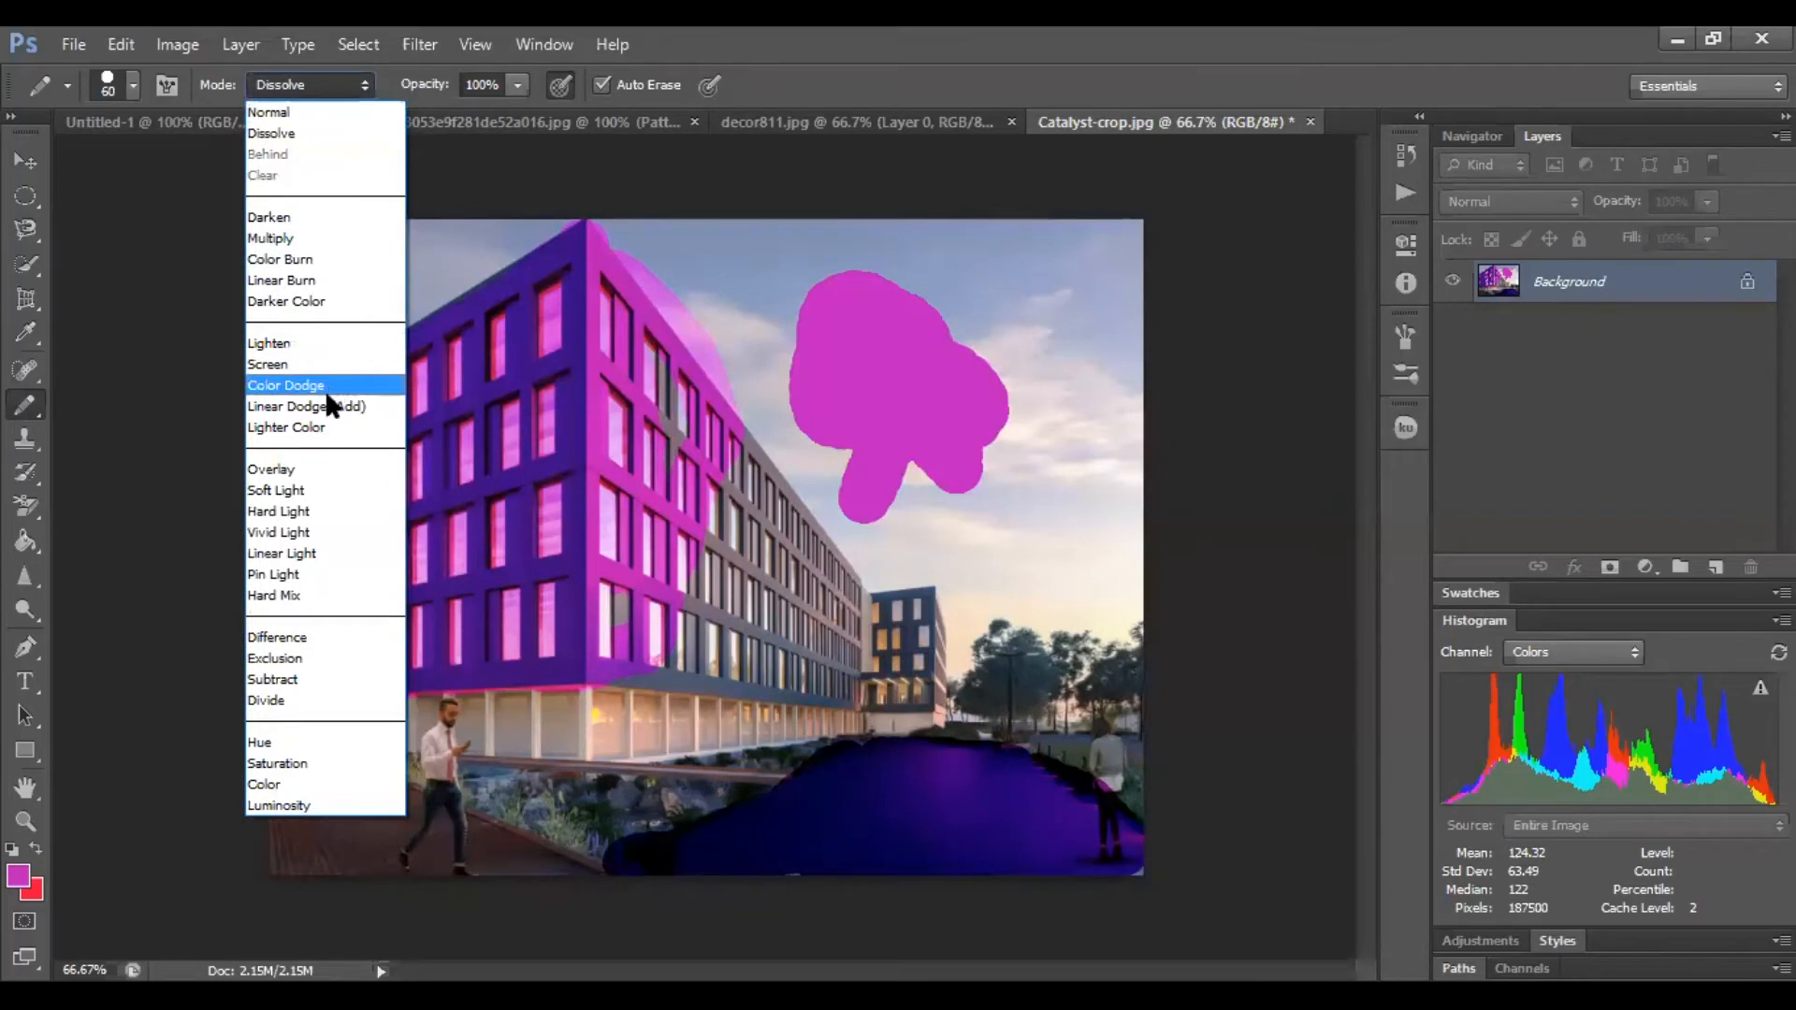
pyautogui.click(281, 490)
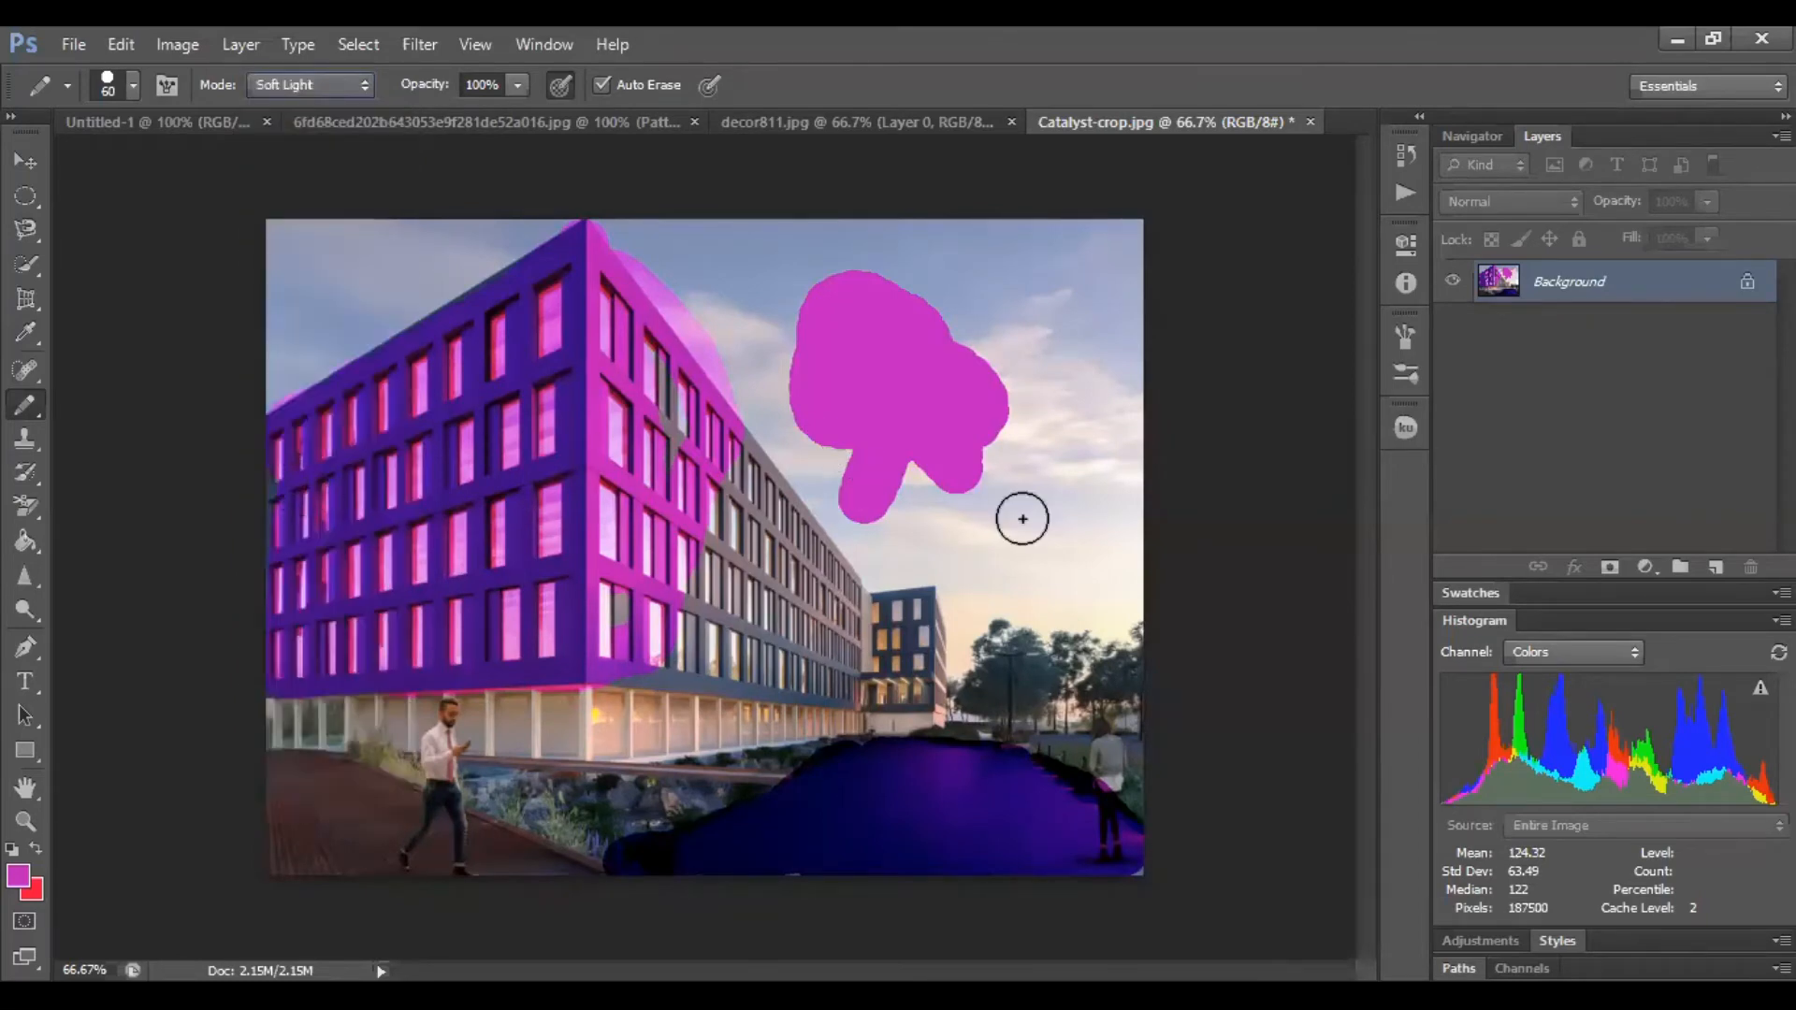
pyautogui.moveTo(1022, 520)
pyautogui.mouseDown()
pyautogui.moveTo(1075, 546)
pyautogui.moveTo(985, 573)
pyautogui.moveTo(1069, 442)
pyautogui.moveTo(1119, 237)
pyautogui.moveTo(1049, 238)
pyautogui.moveTo(1033, 256)
pyautogui.moveTo(1062, 288)
pyautogui.moveTo(1064, 338)
pyautogui.moveTo(1081, 251)
pyautogui.moveTo(1117, 335)
pyautogui.moveTo(1123, 225)
pyautogui.moveTo(1128, 344)
pyautogui.moveTo(1080, 511)
pyautogui.moveTo(1091, 419)
pyautogui.moveTo(1155, 398)
pyautogui.moveTo(1125, 484)
pyautogui.moveTo(1090, 343)
pyautogui.moveTo(987, 253)
pyautogui.moveTo(1002, 248)
pyautogui.moveTo(962, 242)
pyautogui.moveTo(969, 306)
pyautogui.moveTo(1038, 366)
pyautogui.moveTo(1028, 435)
pyautogui.moveTo(1035, 351)
pyautogui.moveTo(1022, 332)
pyautogui.moveTo(1042, 471)
pyautogui.moveTo(967, 535)
pyautogui.moveTo(1033, 461)
pyautogui.moveTo(1083, 270)
pyautogui.moveTo(1060, 246)
pyautogui.moveTo(625, 230)
pyautogui.moveTo(739, 308)
pyautogui.moveTo(748, 592)
pyautogui.moveTo(825, 606)
pyautogui.moveTo(753, 516)
pyautogui.moveTo(756, 482)
pyautogui.moveTo(798, 514)
pyautogui.moveTo(717, 636)
pyautogui.moveTo(828, 635)
pyautogui.moveTo(709, 585)
pyautogui.moveTo(751, 494)
pyautogui.moveTo(793, 616)
pyautogui.moveTo(774, 522)
pyautogui.moveTo(749, 576)
pyautogui.moveTo(781, 604)
pyautogui.mouseUp()
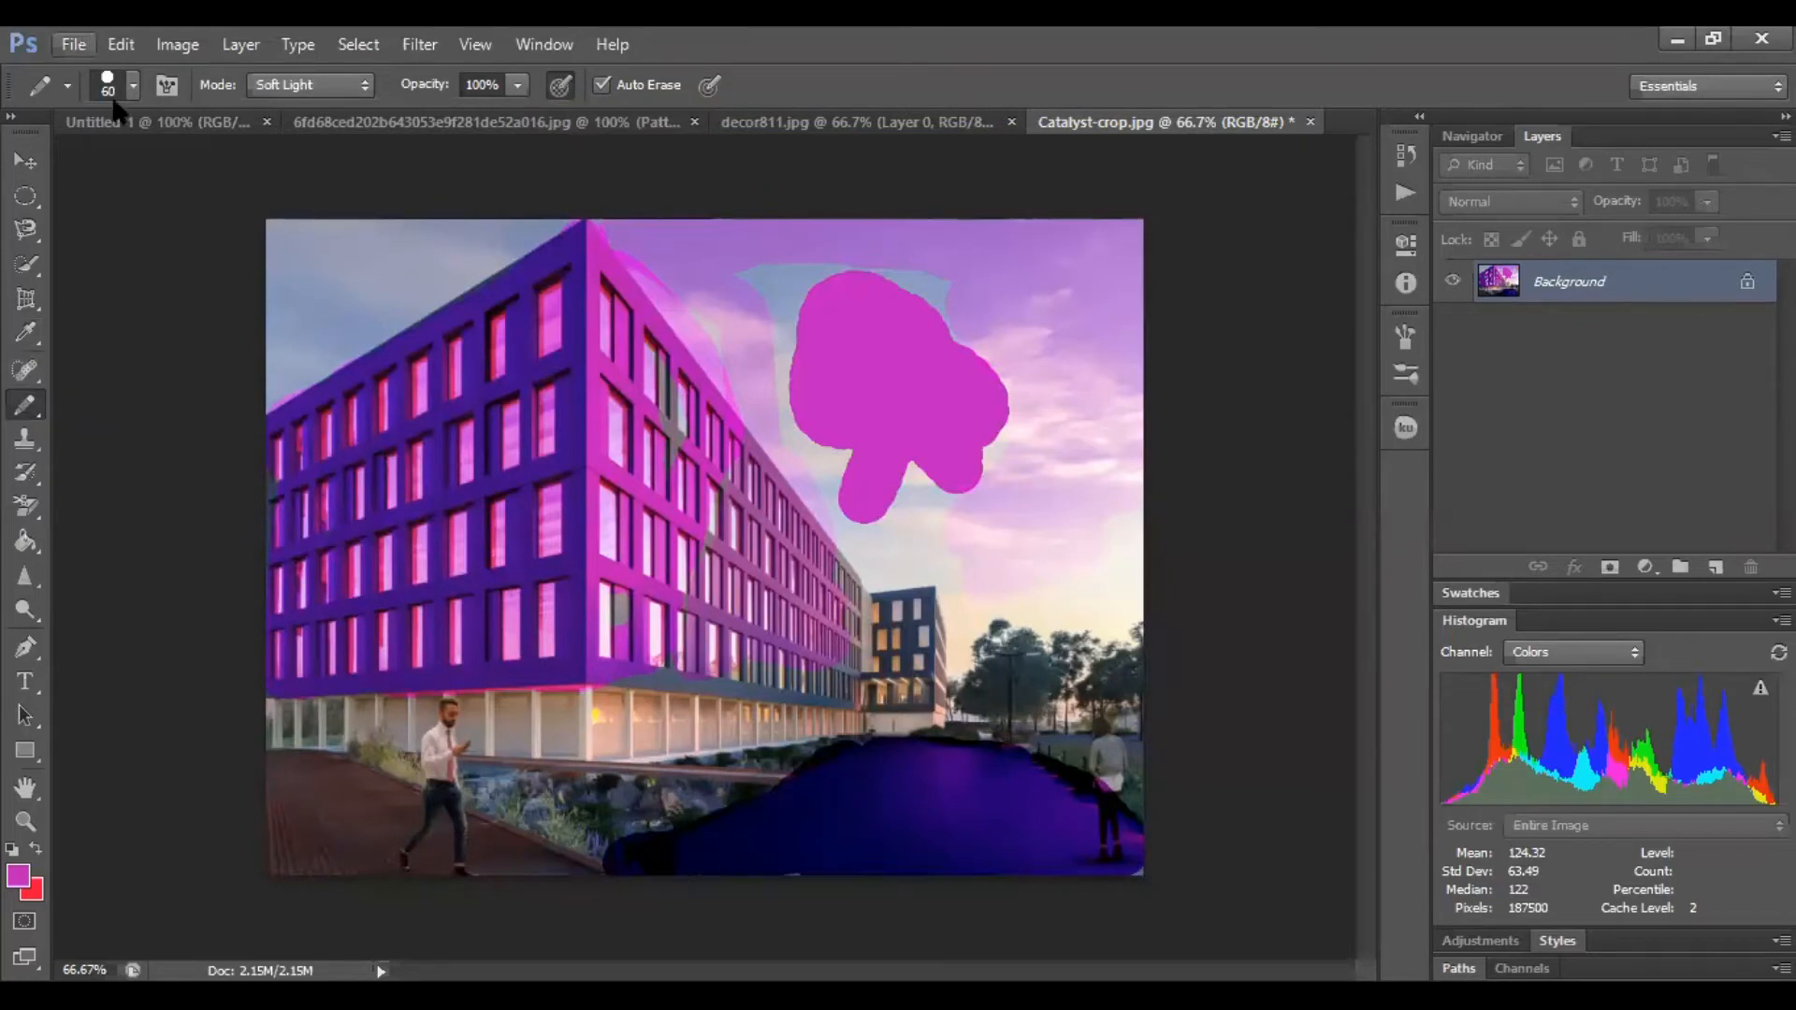
# Return to the Untitled-1 canvas and step backward three times through the history
pyautogui.click(145, 124)
pyautogui.moveTo(510, 308); pyautogui.dragTo(582, 367)
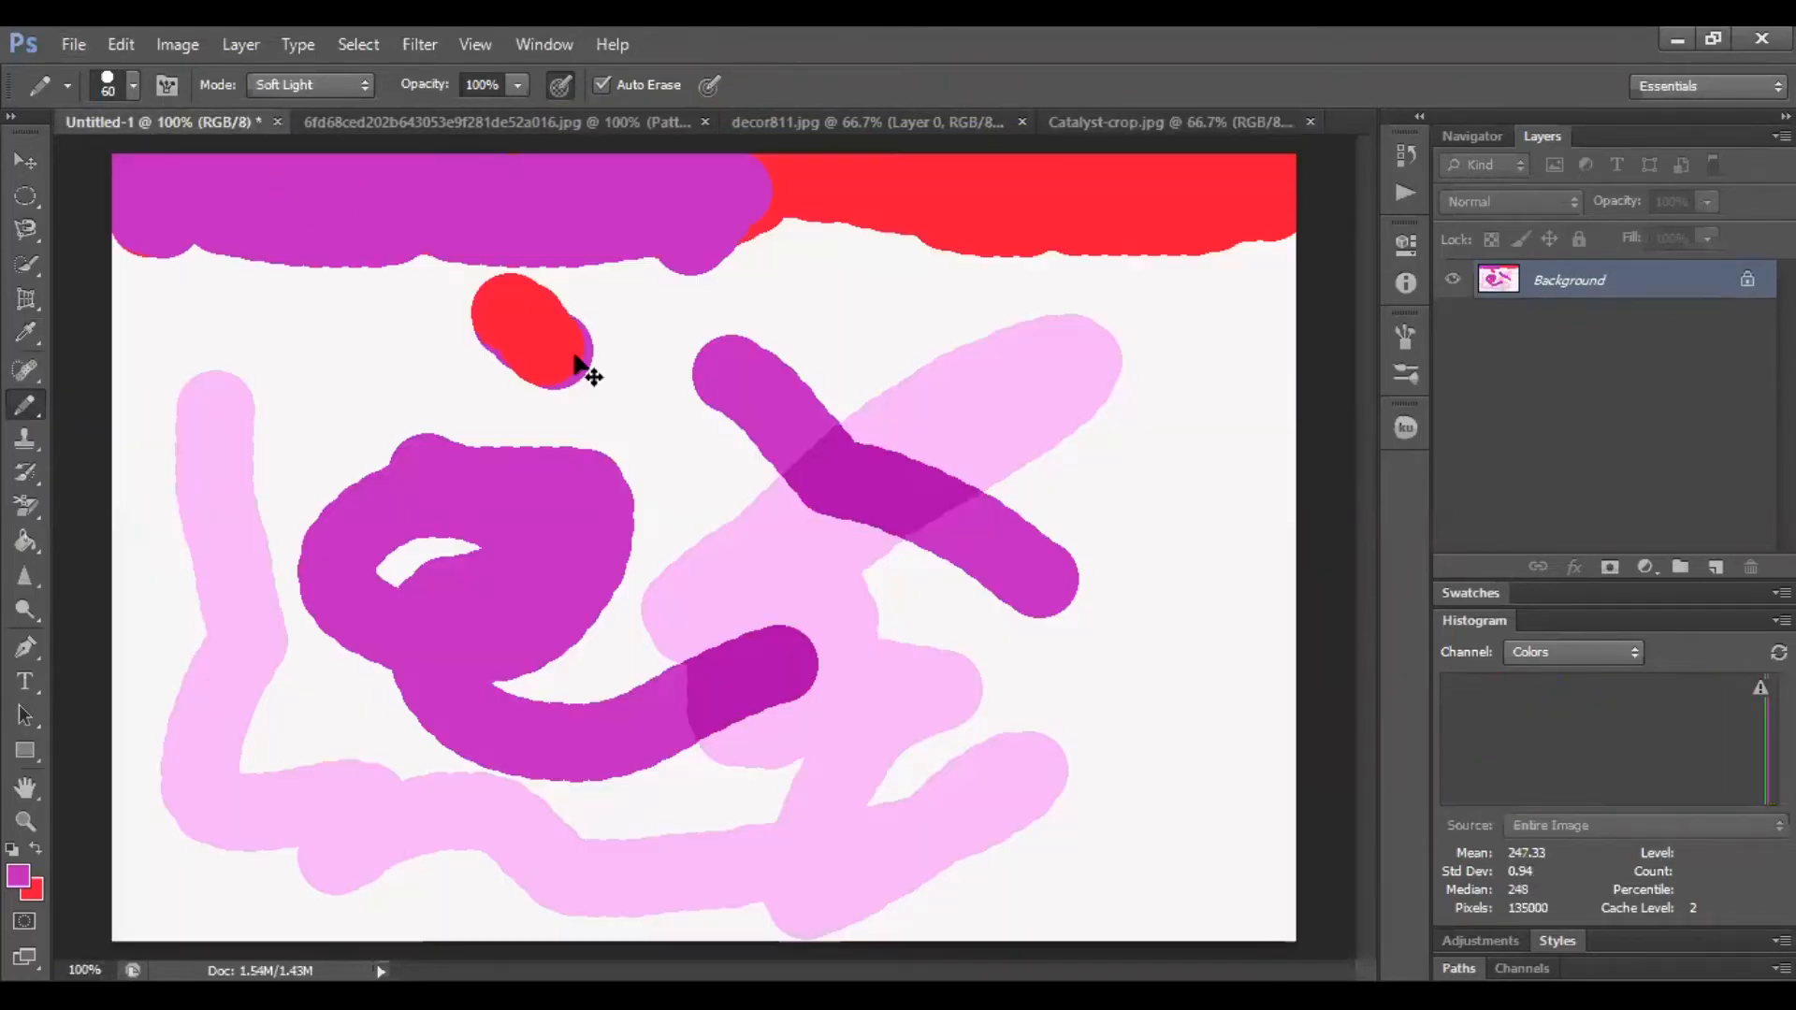
pyautogui.hotkey('ctrl', 'alt', 'z')
pyautogui.hotkey('ctrl', 'alt', 'z')
pyautogui.hotkey('ctrl', 'alt', 'z')
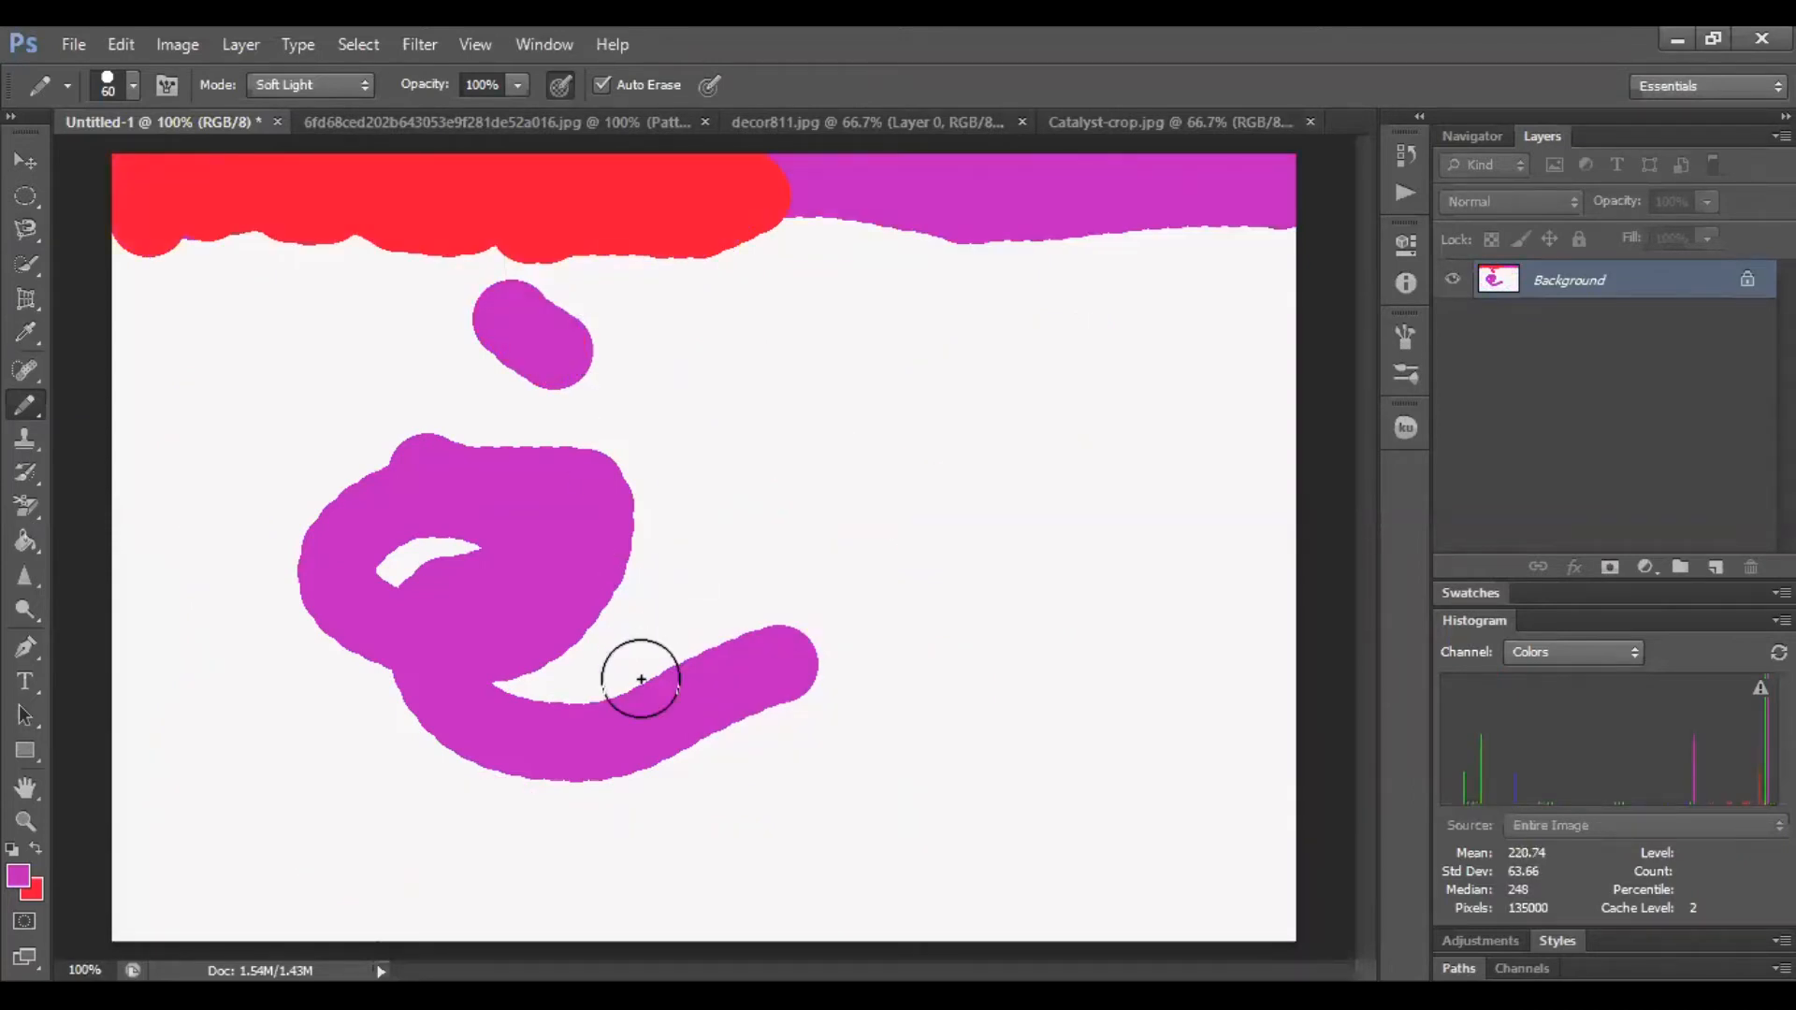
pyautogui.click(73, 44)
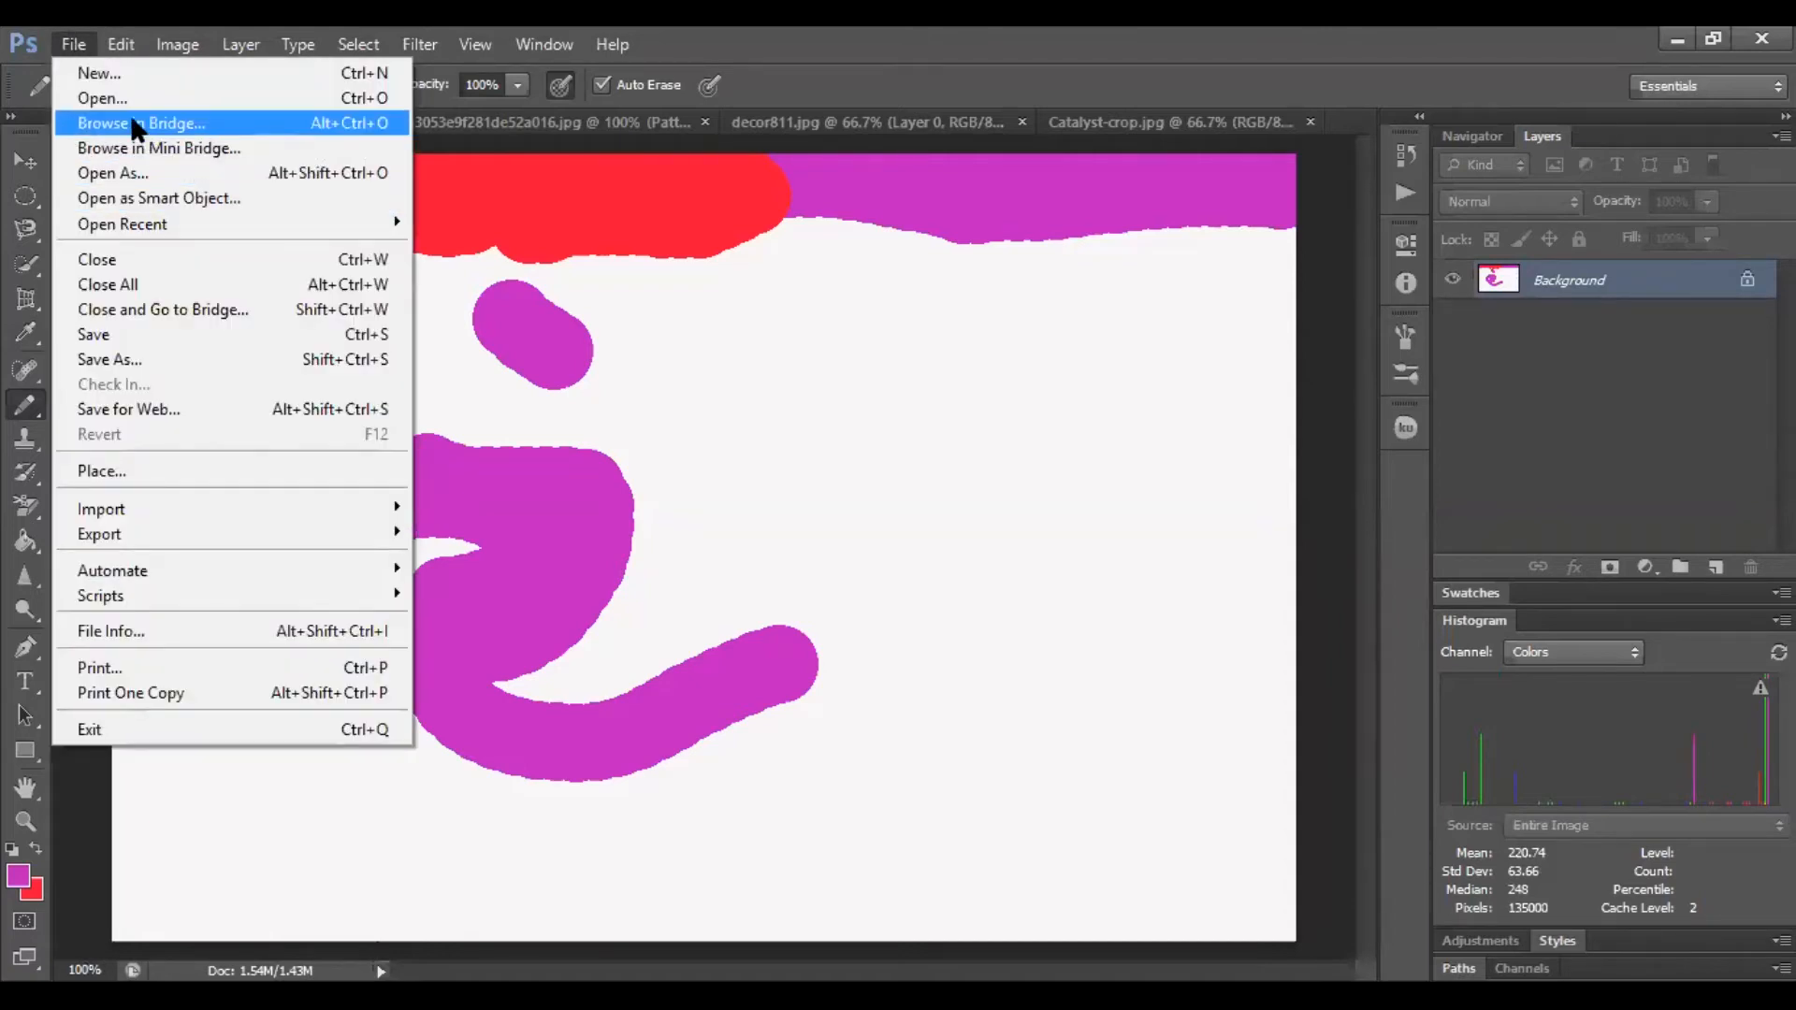
pyautogui.click(119, 77)
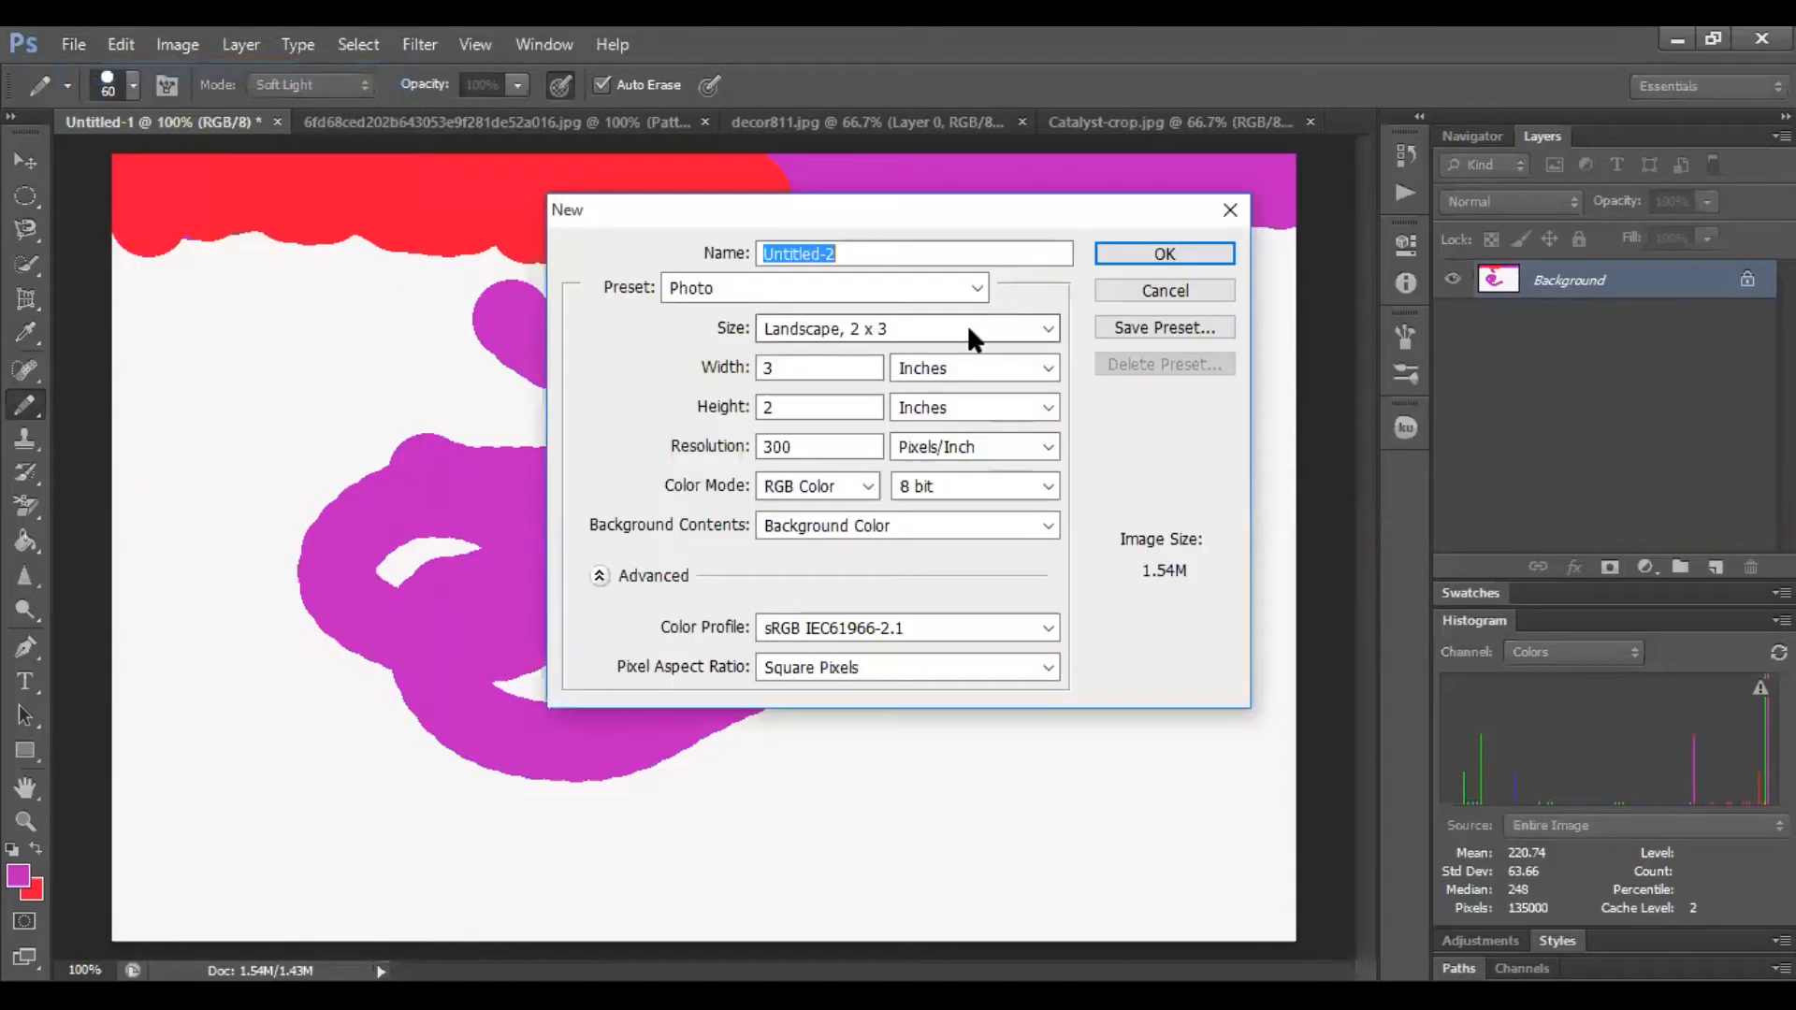
pyautogui.click(1160, 255)
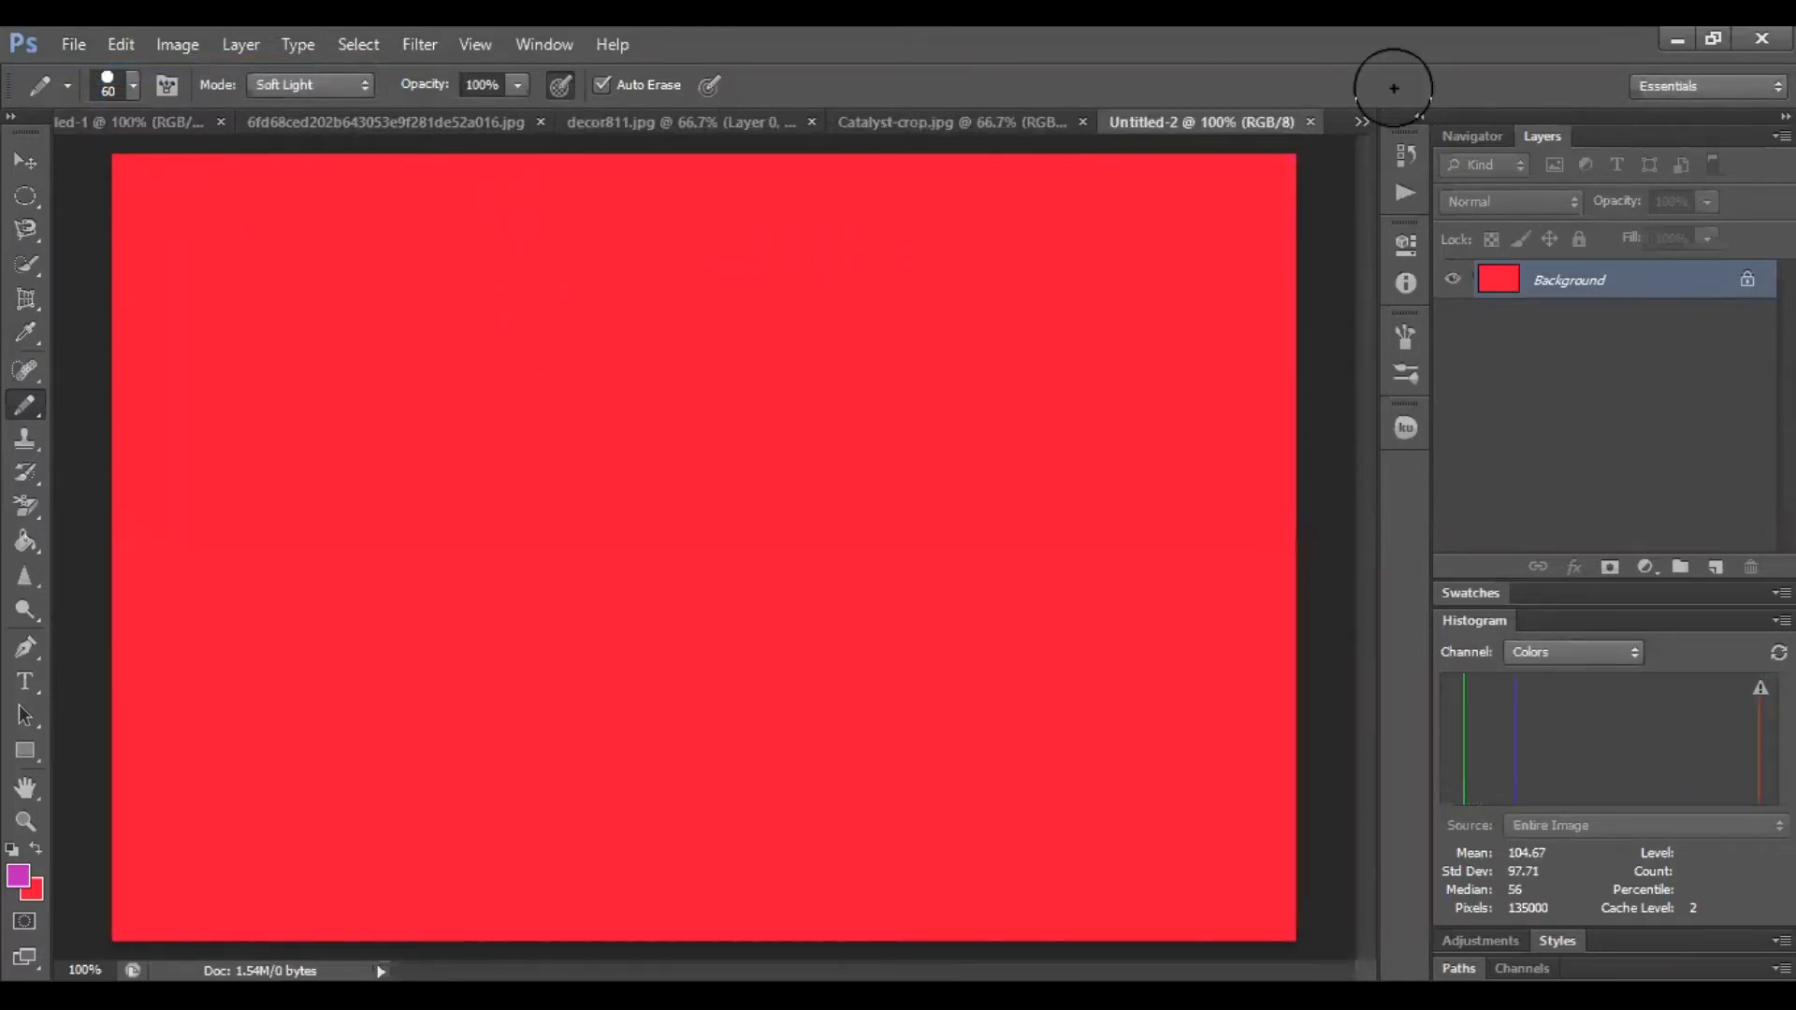
pyautogui.click(1310, 122)
pyautogui.click(82, 53)
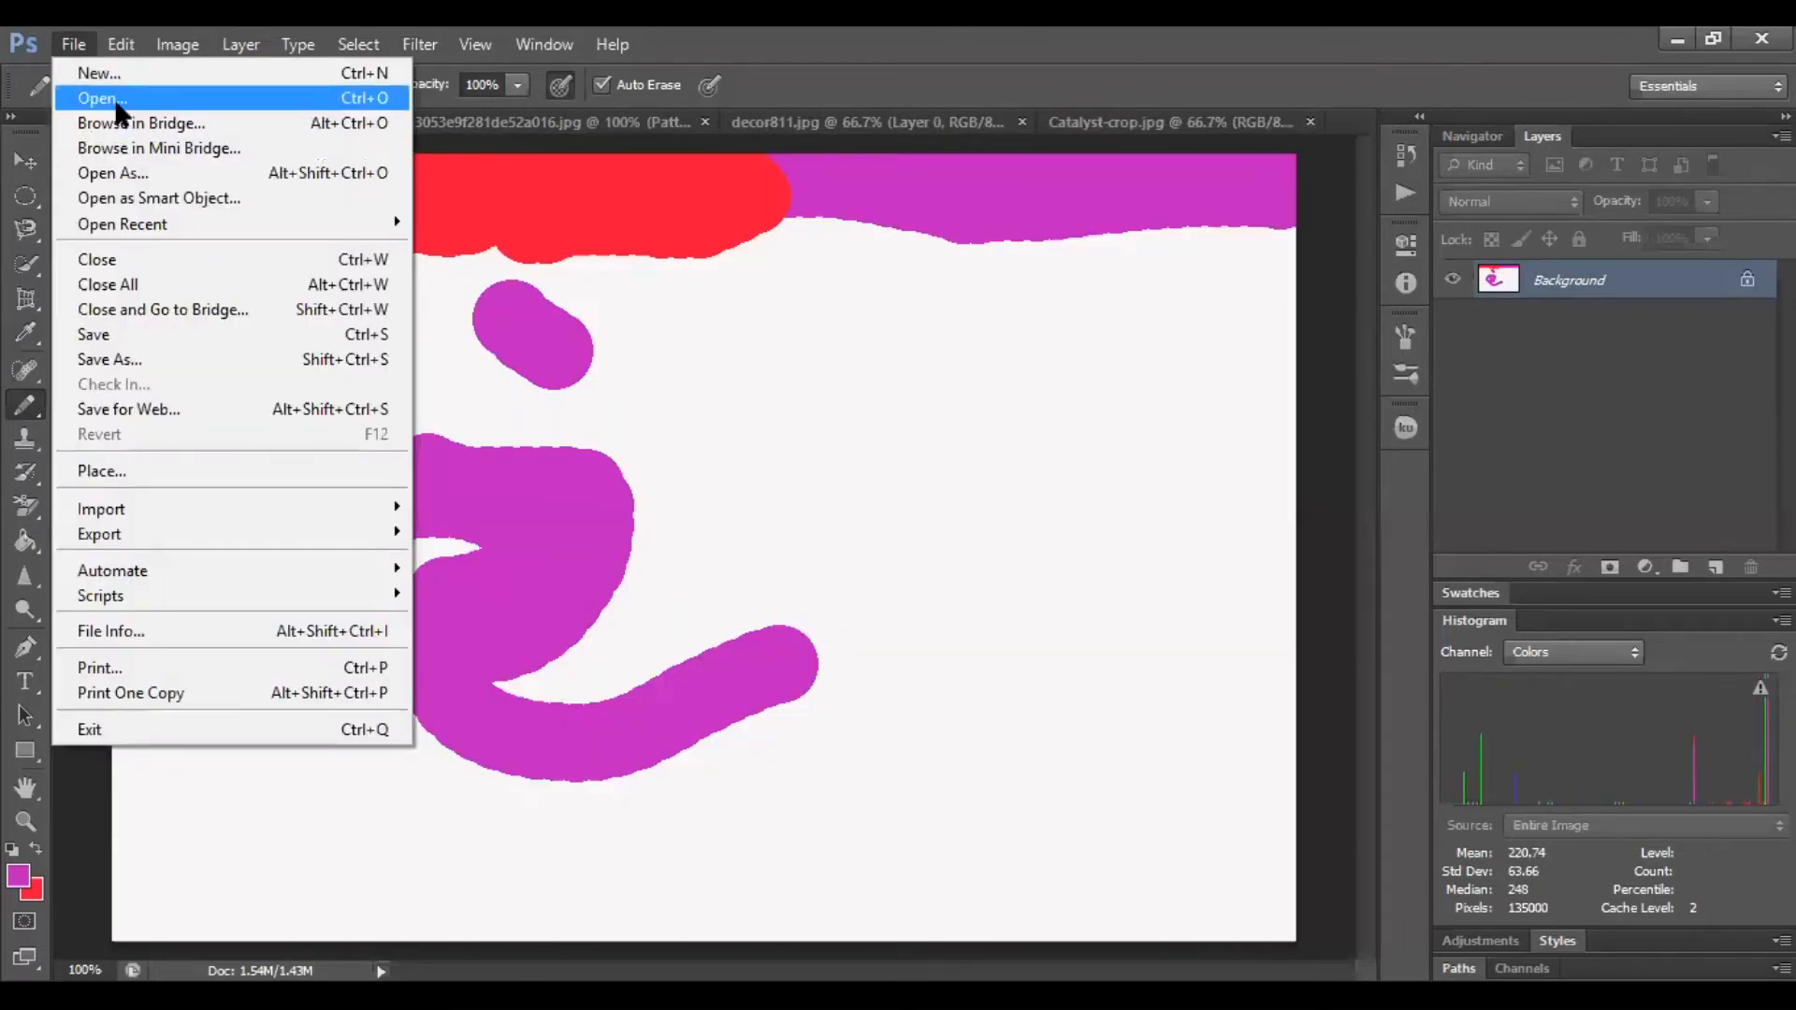
pyautogui.click(114, 98)
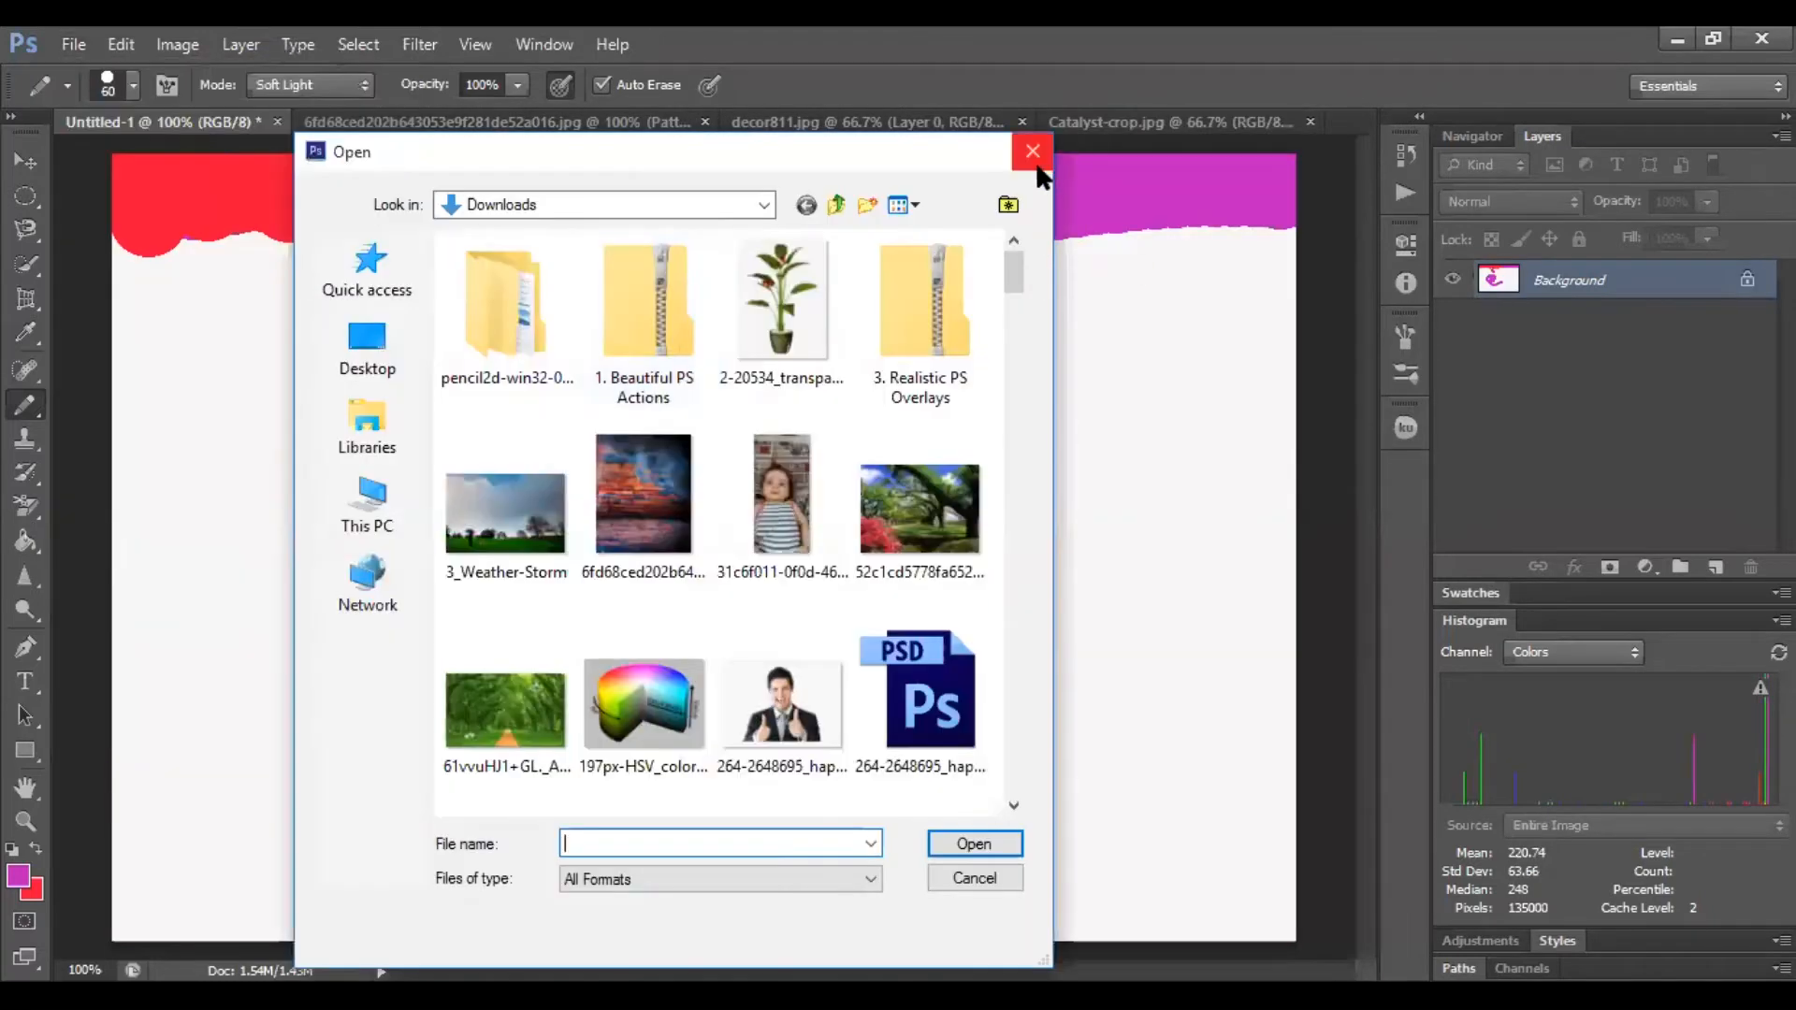
pyautogui.click(1033, 151)
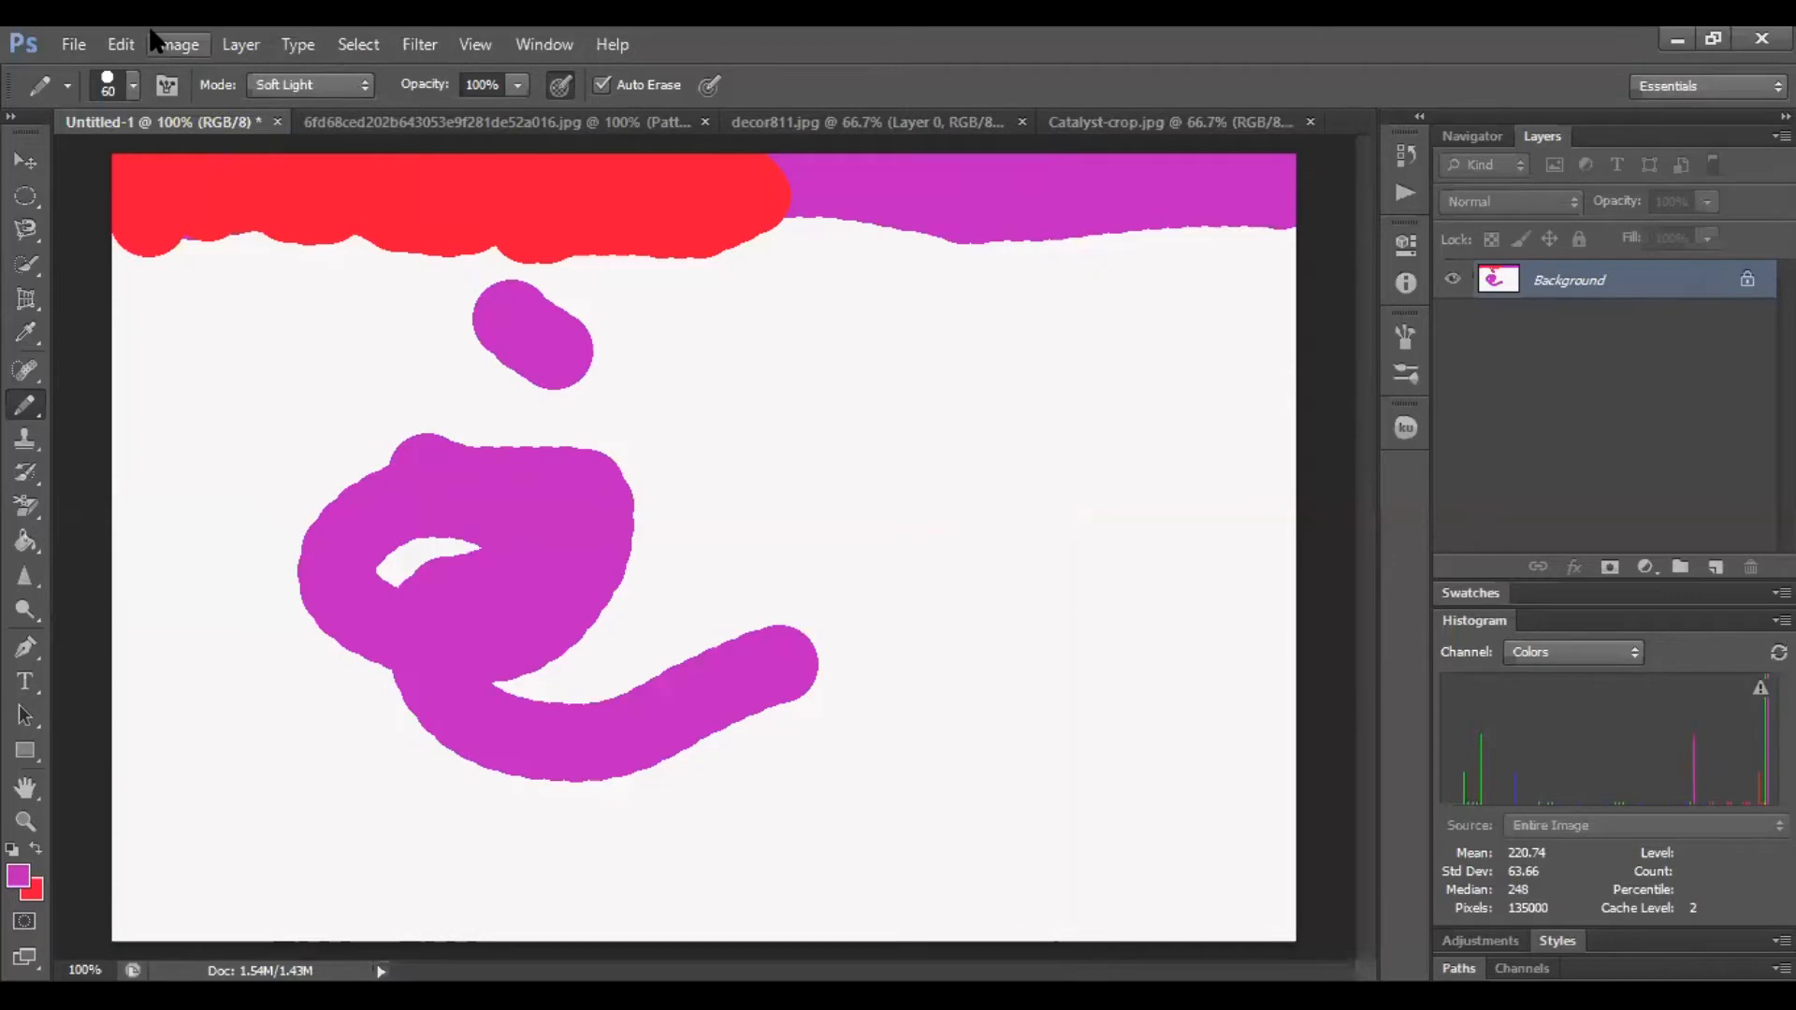
# Create a new document with the Photo preset, 3 x 2 inches at 300 pixels/inch, and a White background
pyautogui.hotkey('ctrl', 'n')
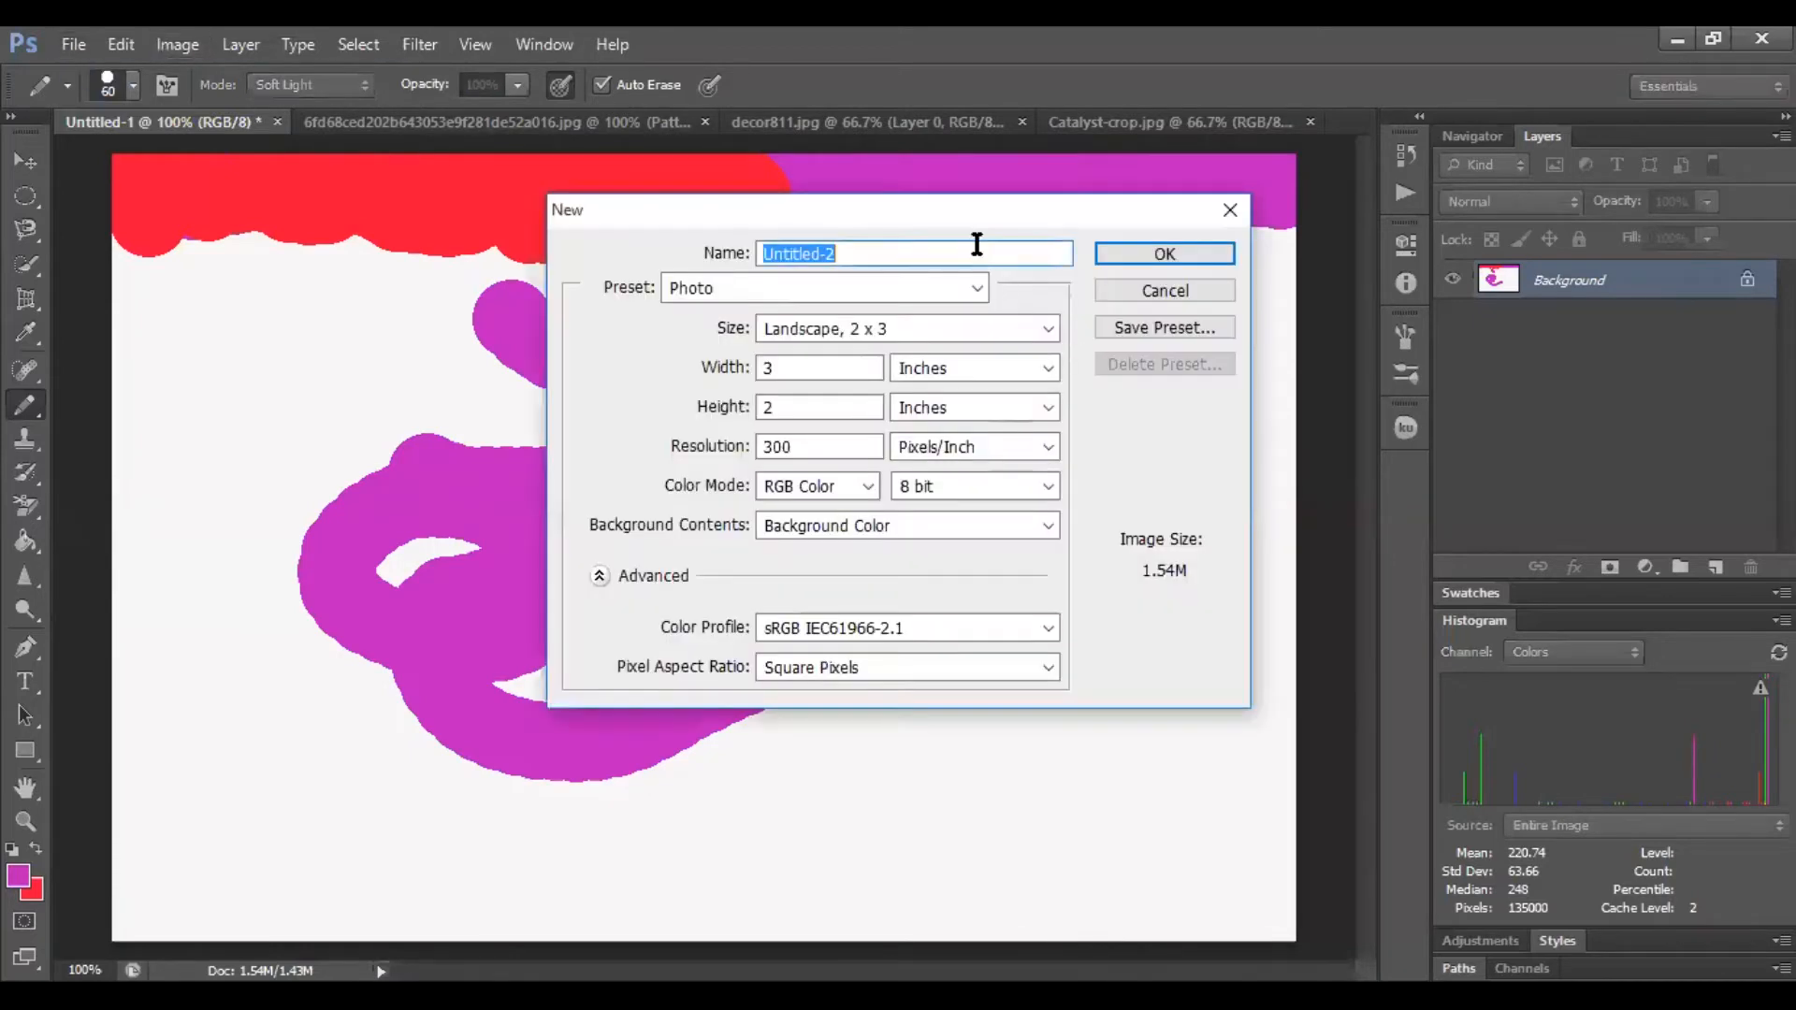
pyautogui.click(988, 525)
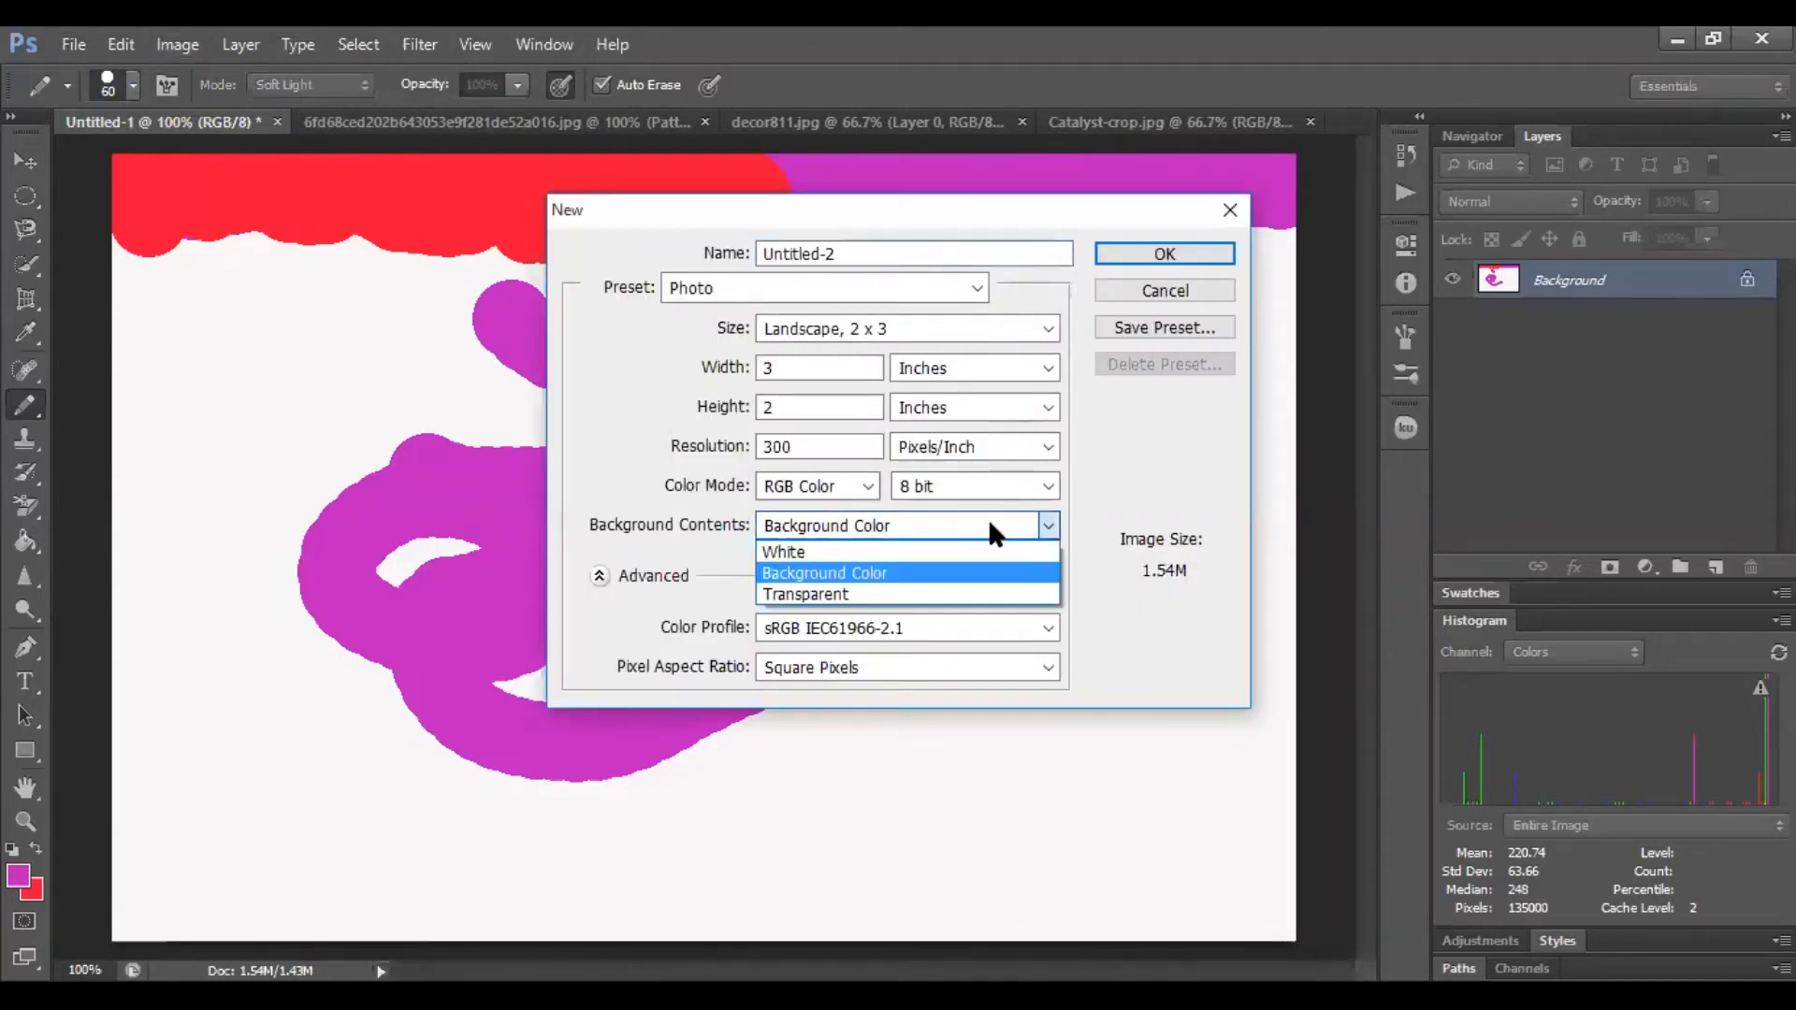
pyautogui.click(890, 550)
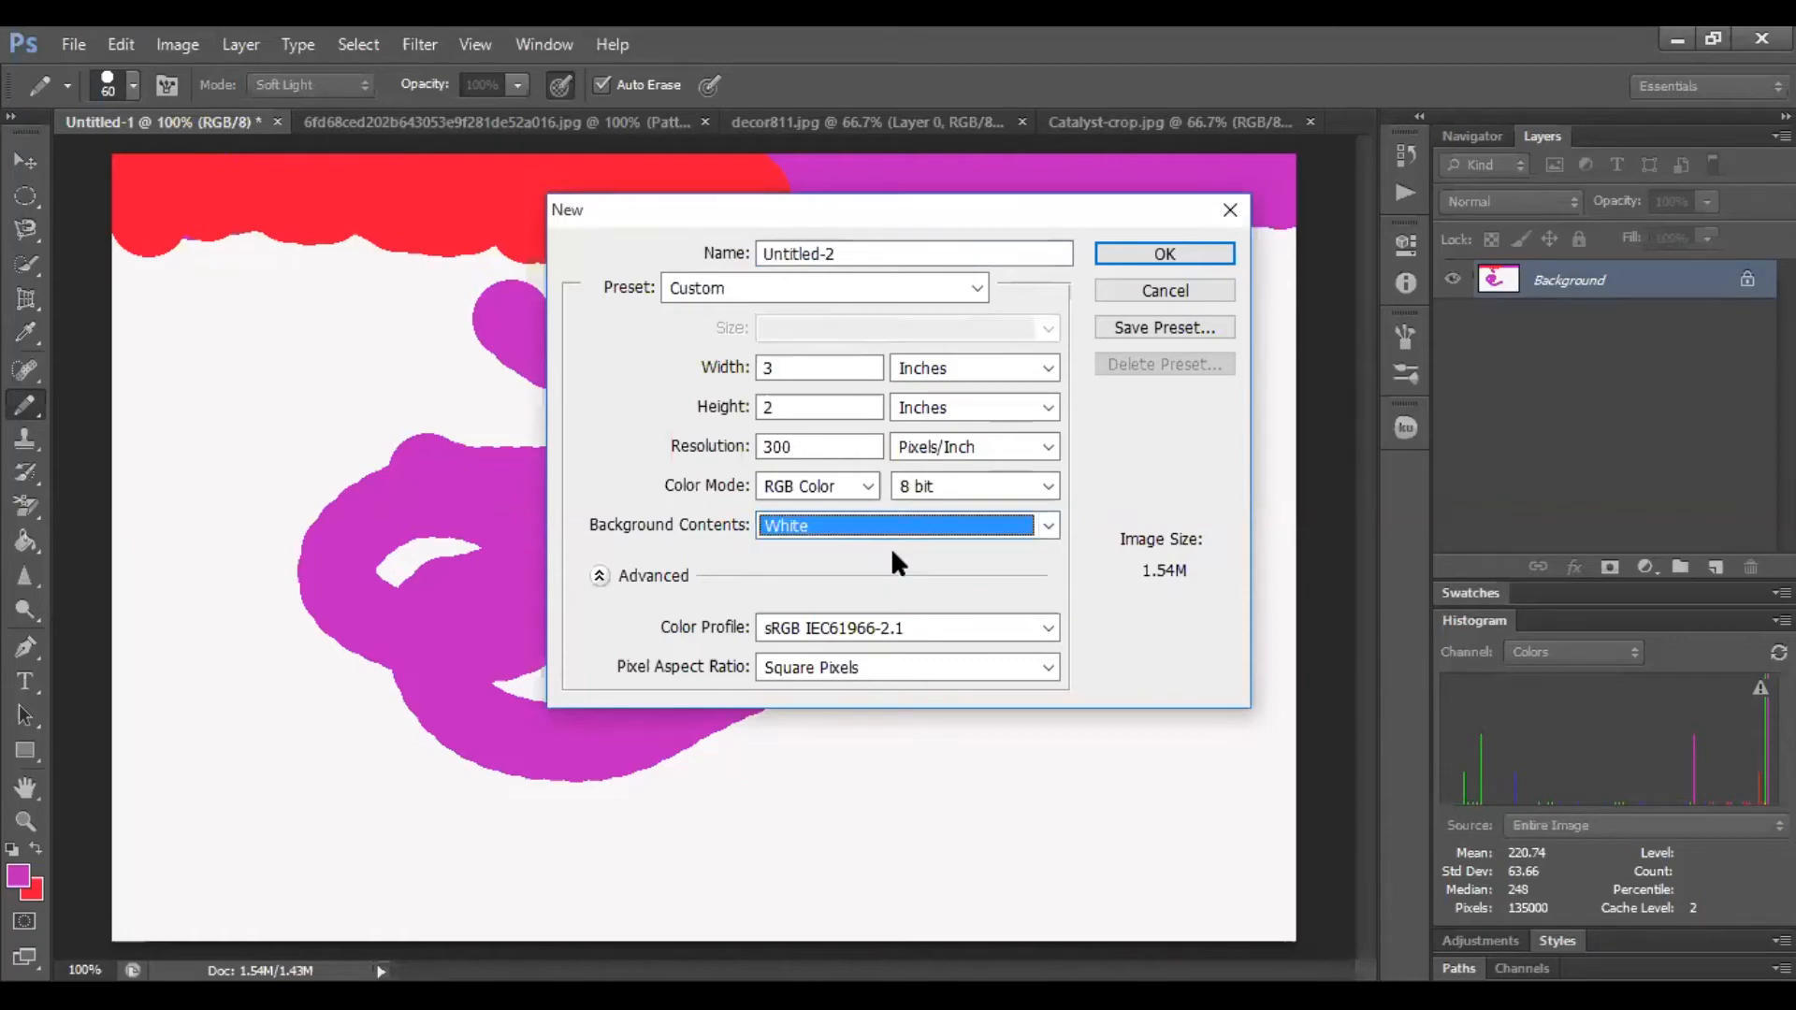
pyautogui.click(970, 289)
pyautogui.click(744, 416)
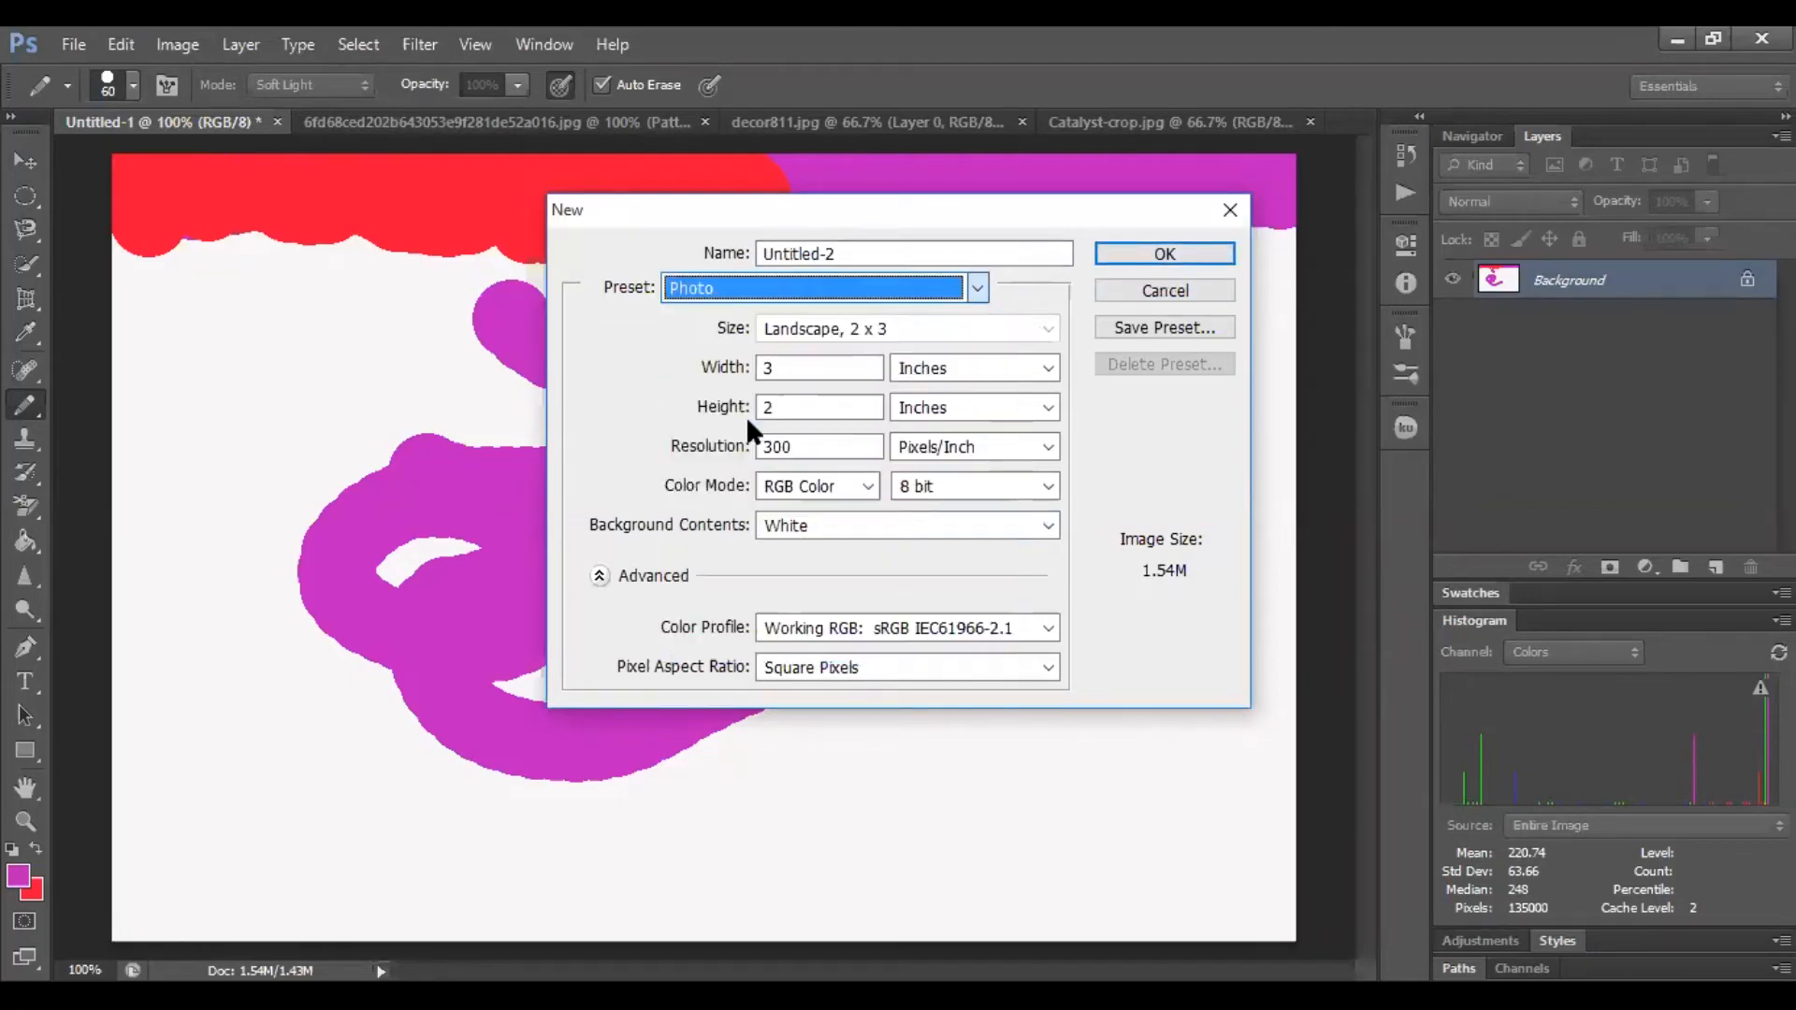
pyautogui.click(1201, 245)
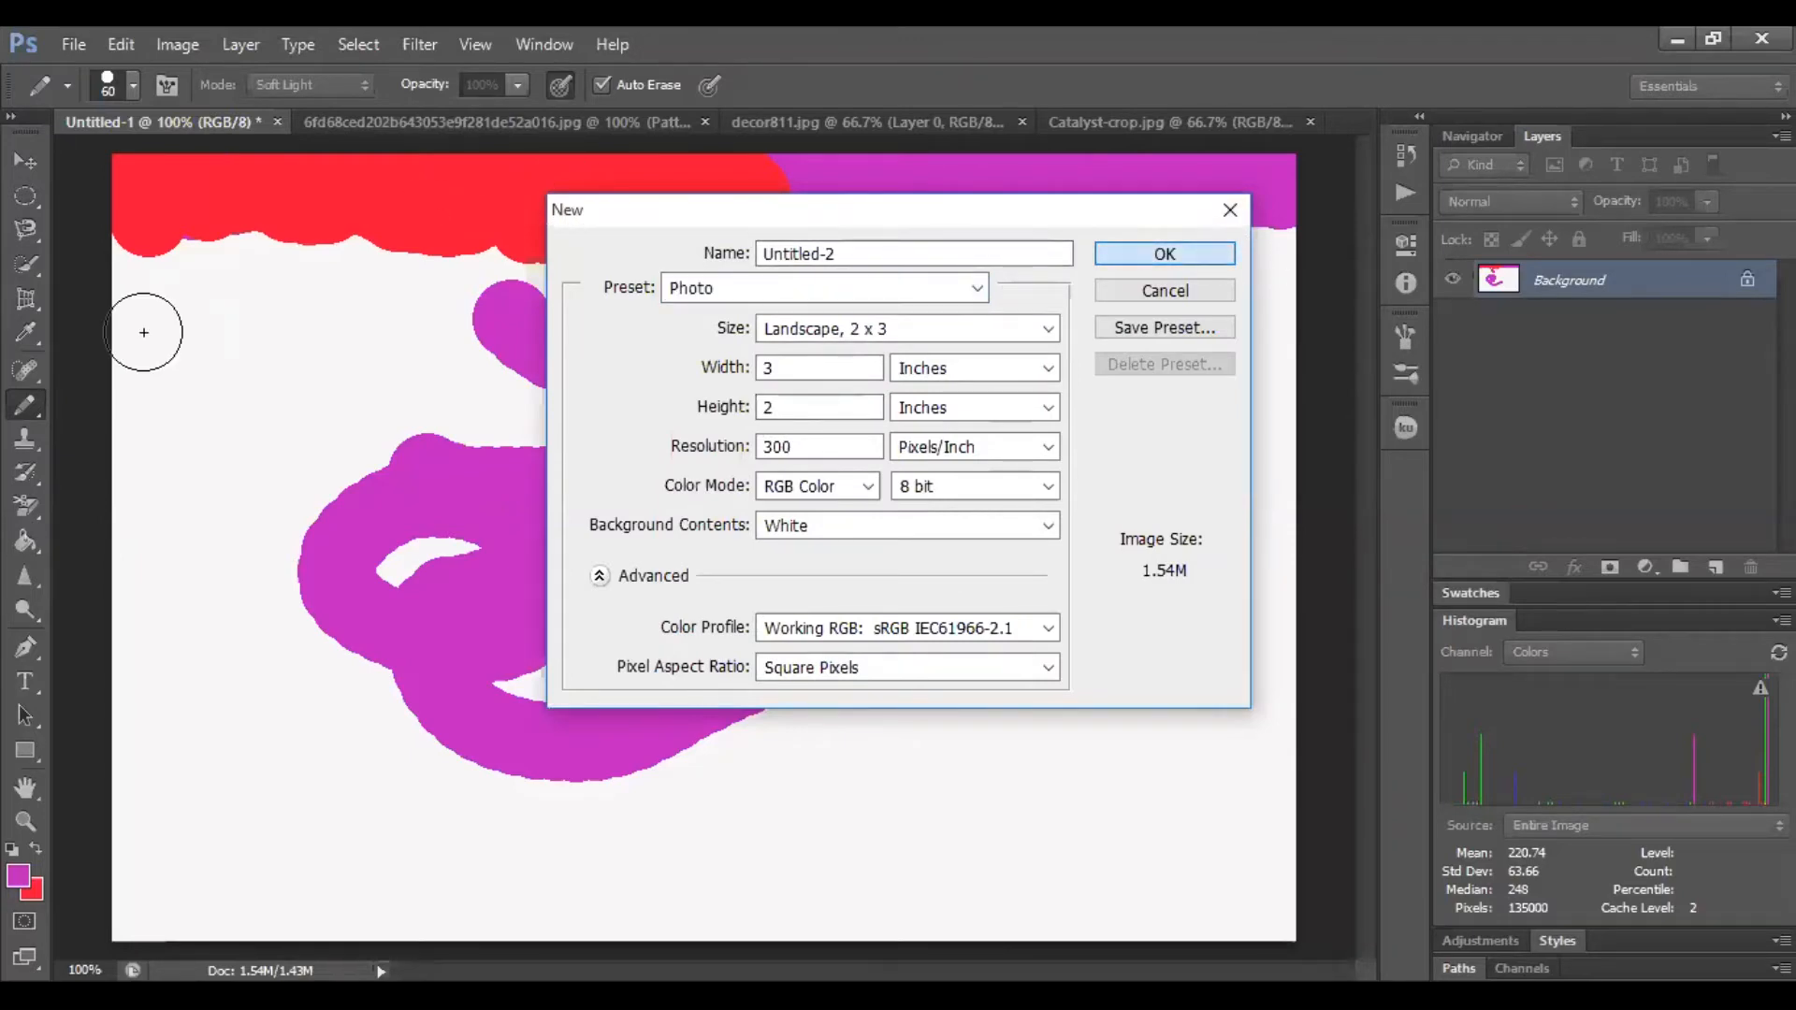
# Switch to the Brush Tool with the hard round 45 px preset and convert the background into Layer 0
pyautogui.rightClick(26, 405)
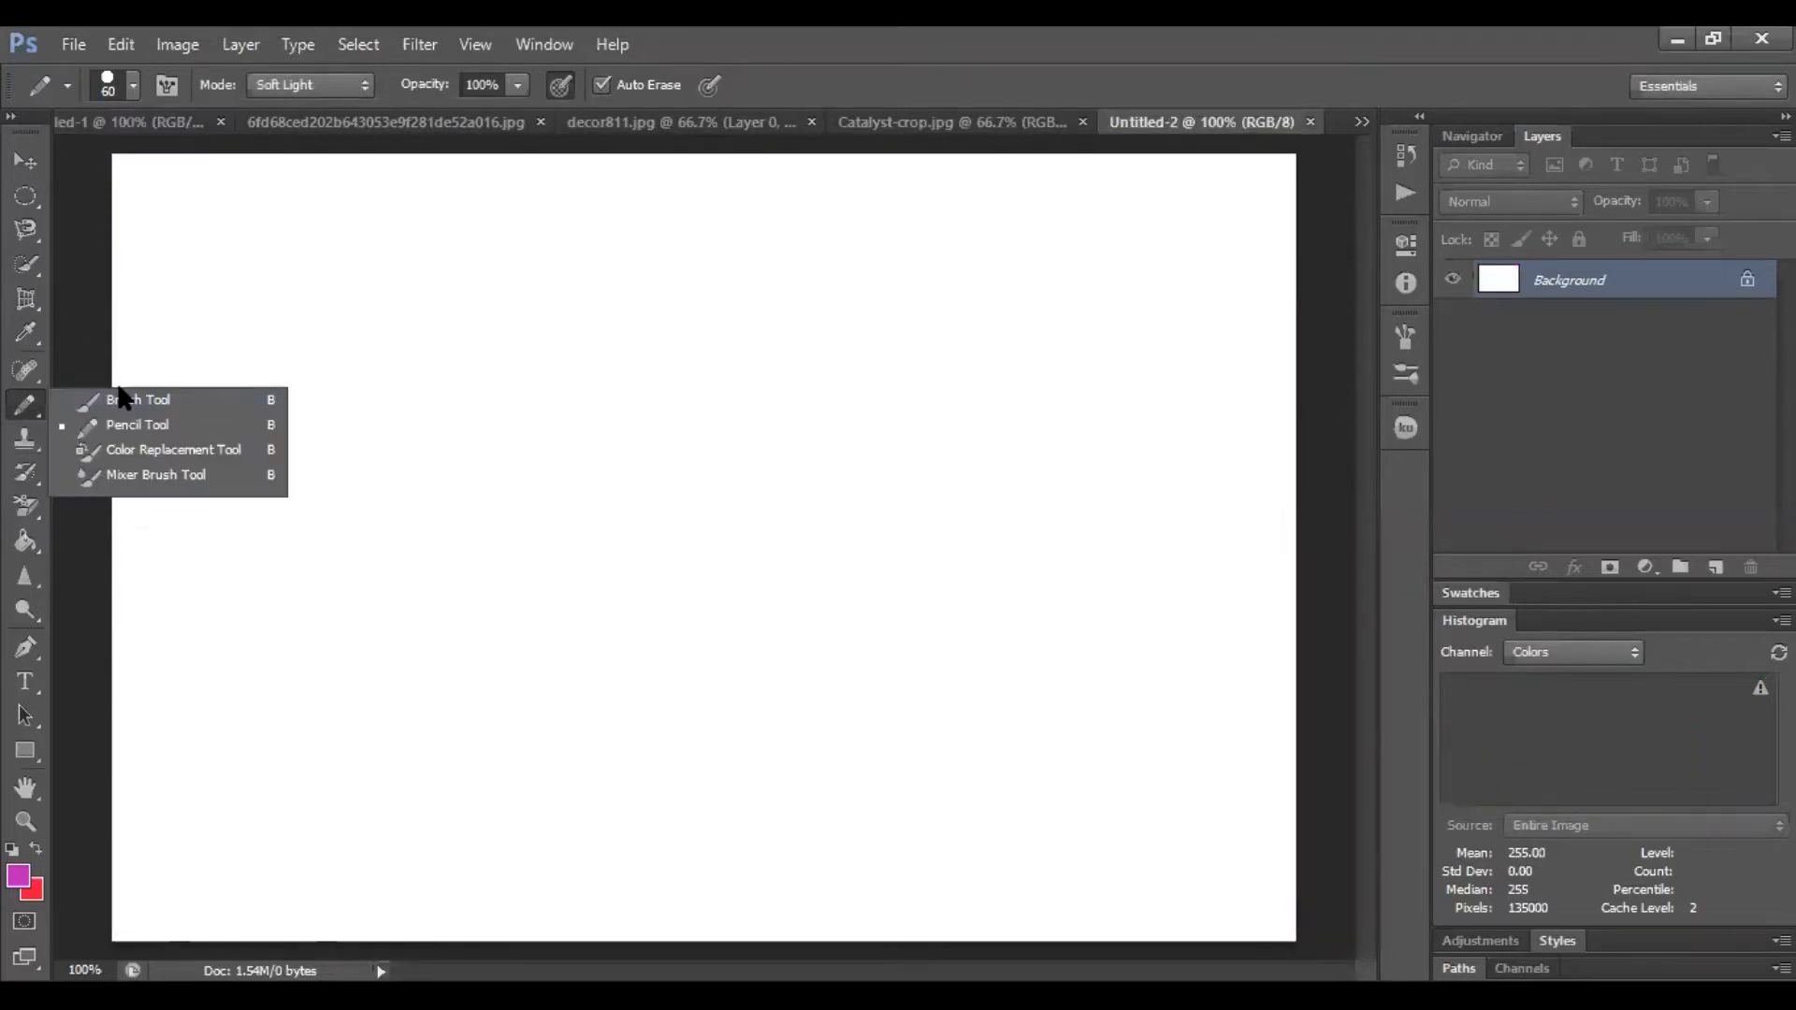
pyautogui.click(131, 400)
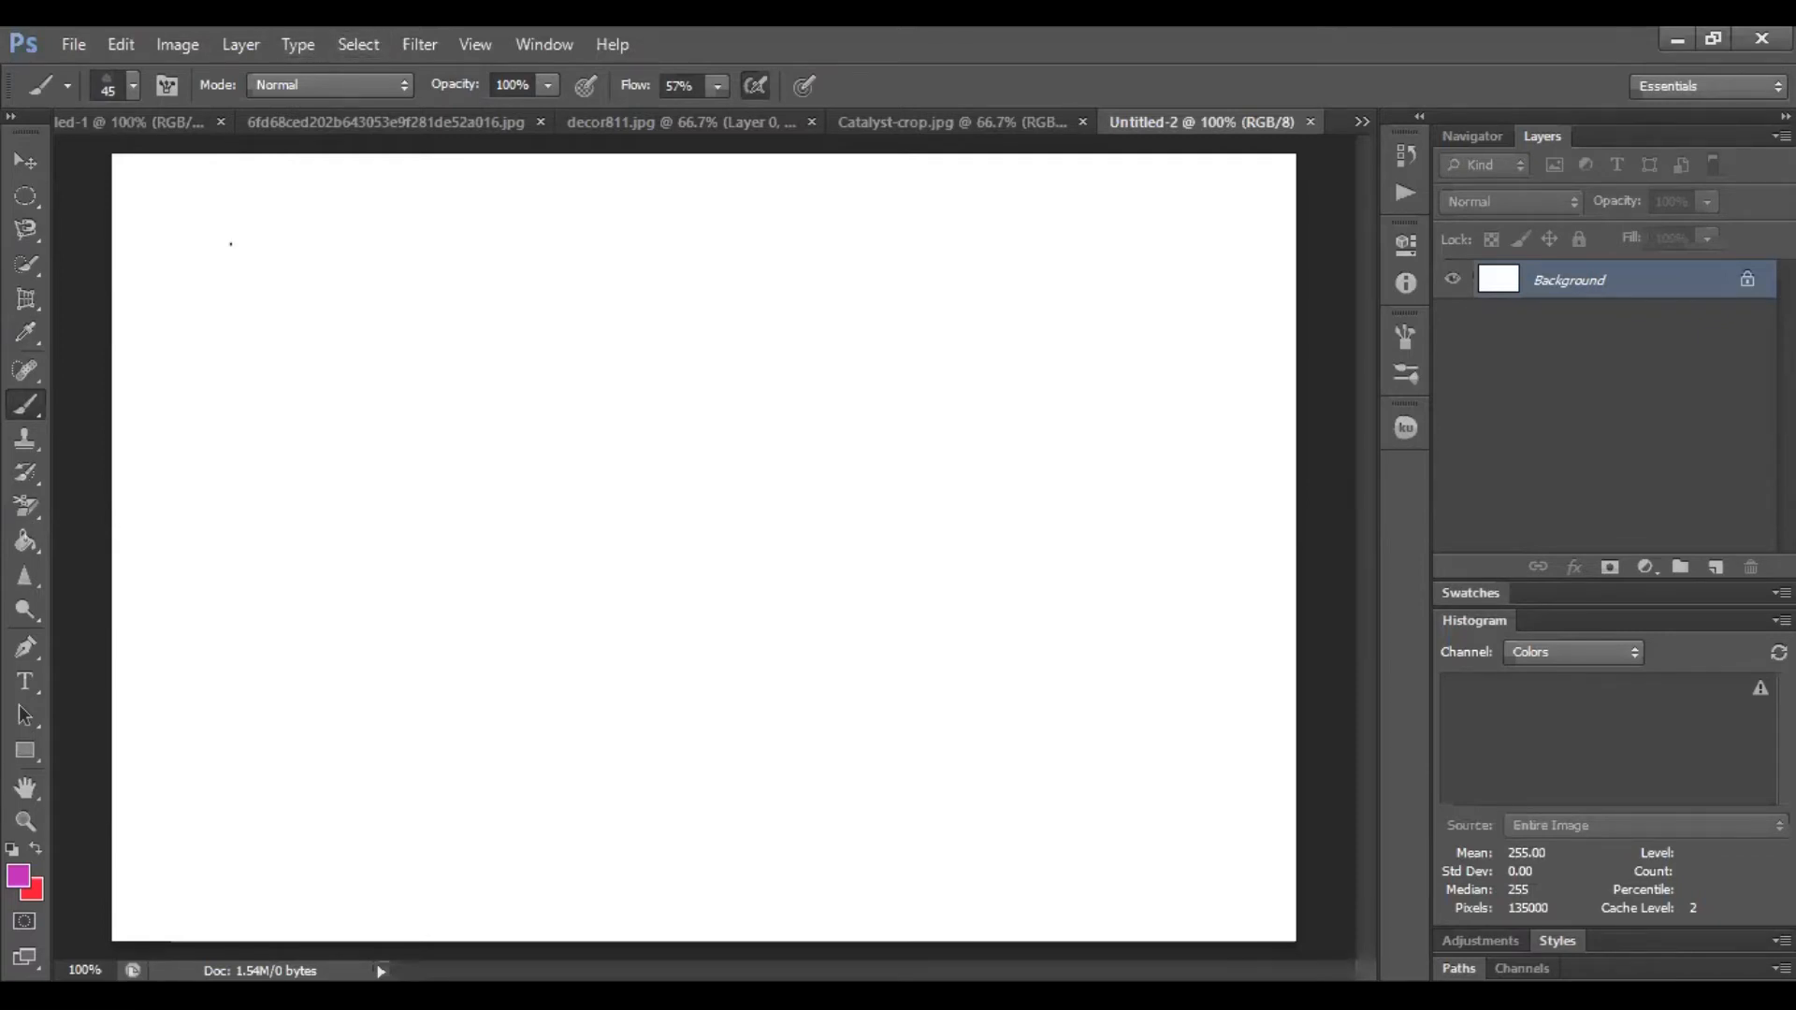
pyautogui.click(132, 85)
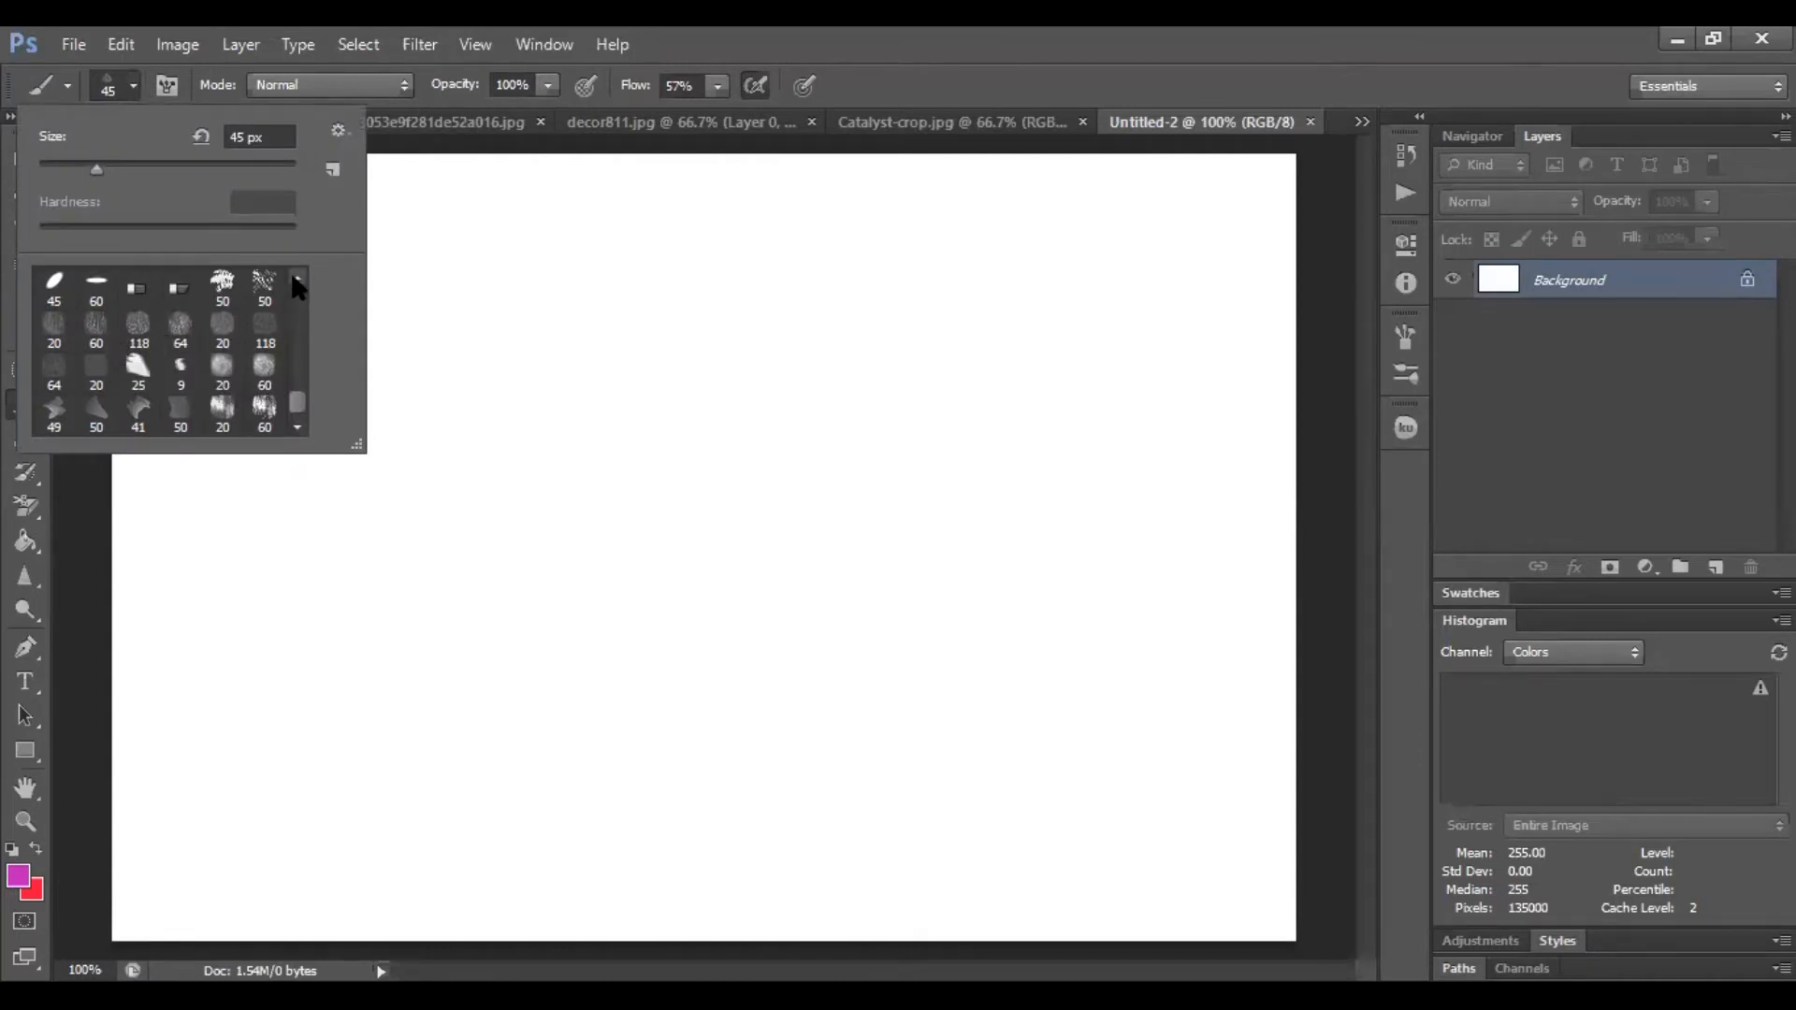
pyautogui.moveTo(294, 401); pyautogui.dragTo(308, 280)
pyautogui.click(95, 289)
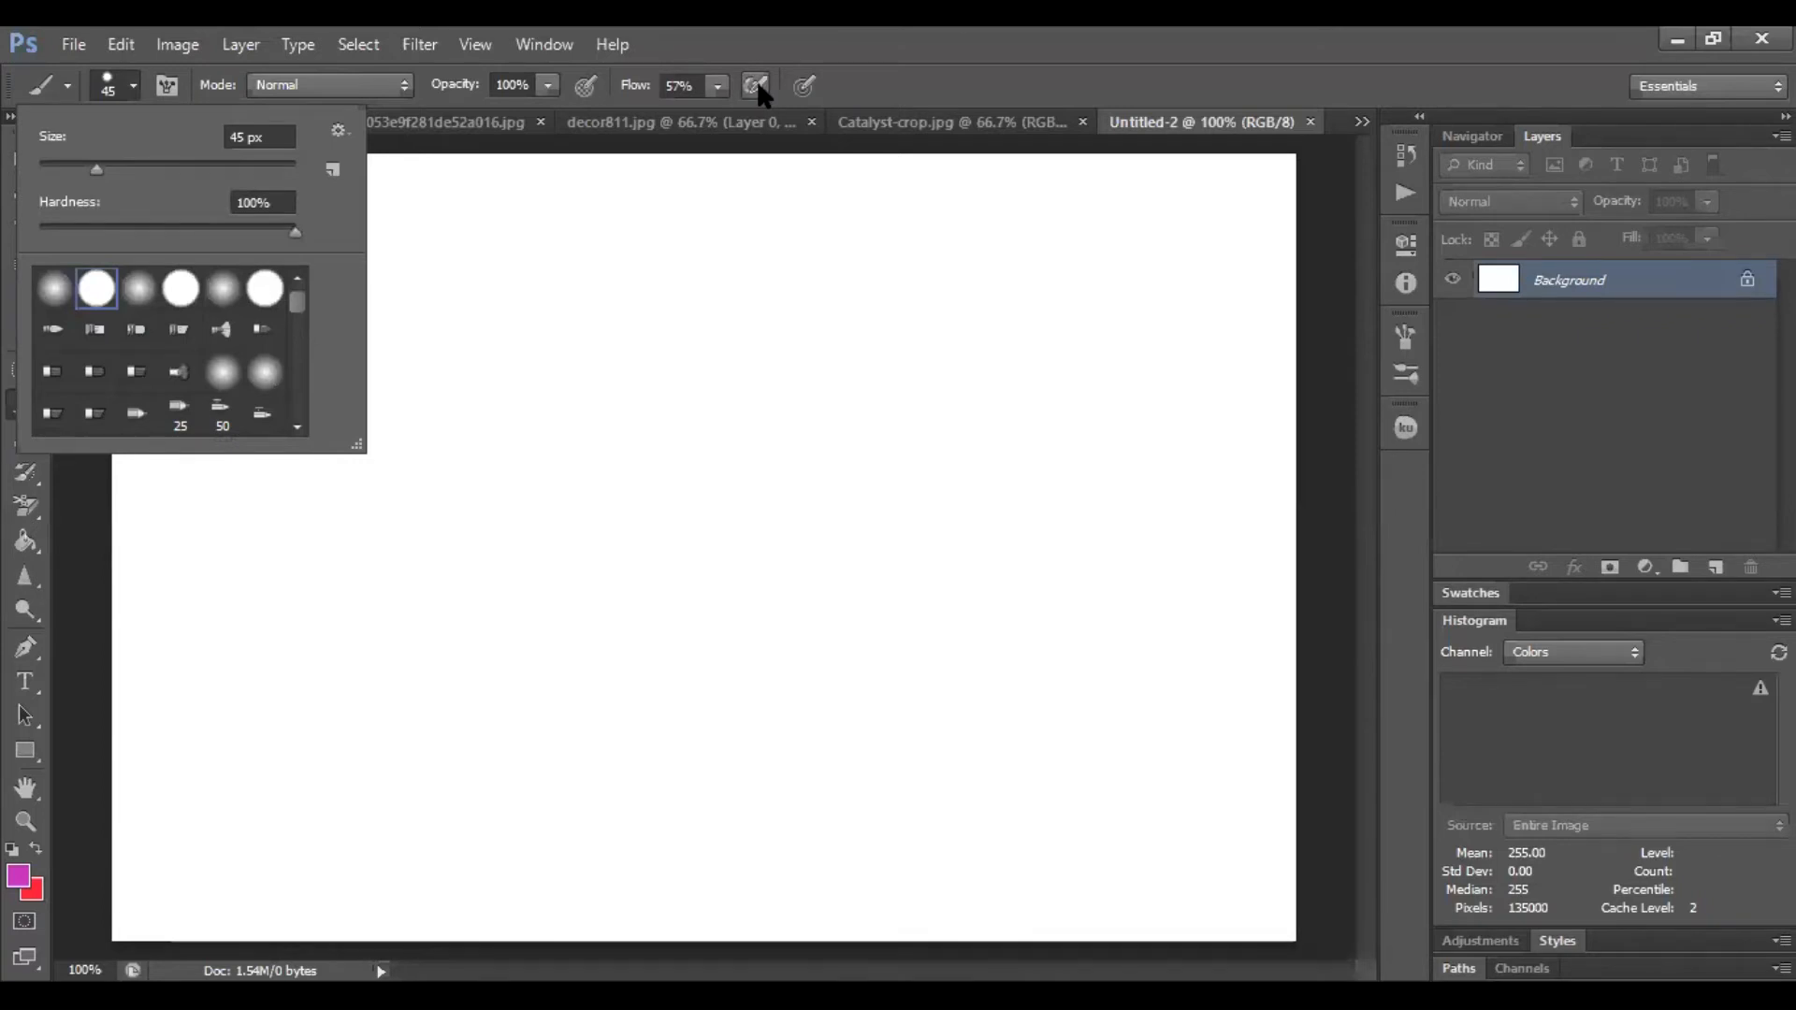
pyautogui.keyDown('alt'); pyautogui.doubleClick(1615, 292); pyautogui.keyUp('alt')
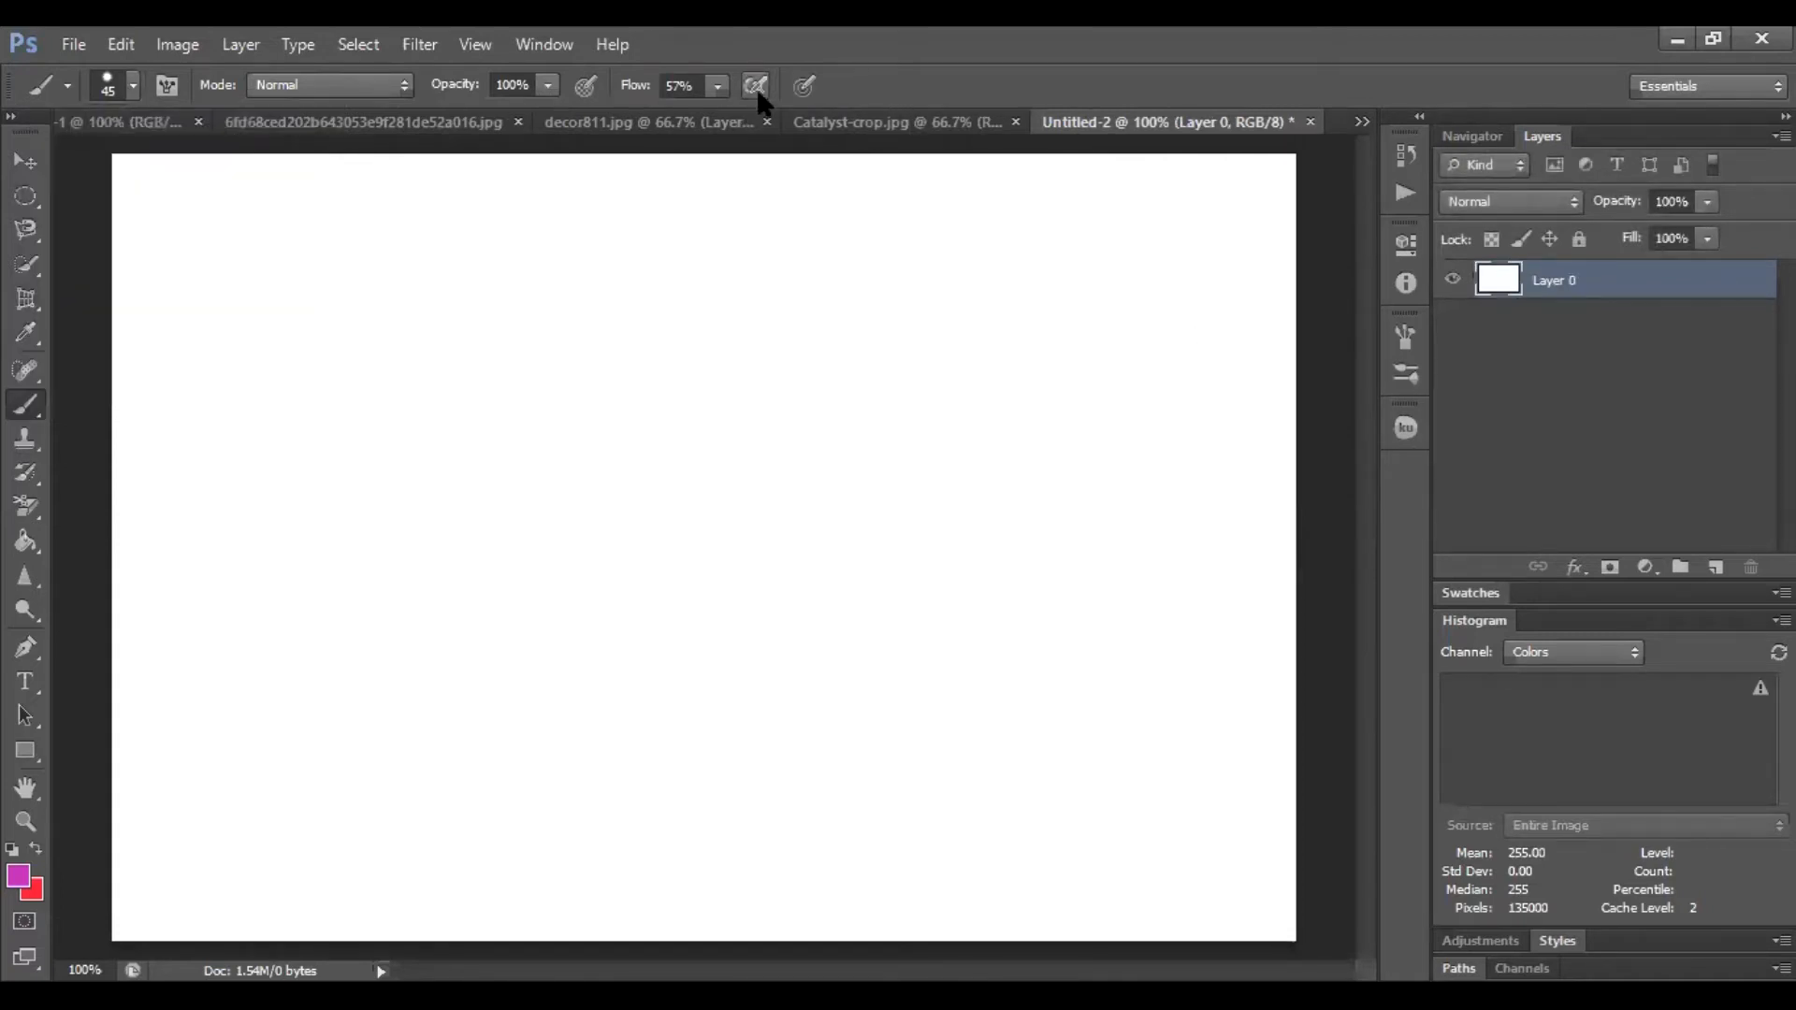
# Open the brush presets list and select the 95 px Leaf Brush Projection preset
pyautogui.click(168, 87)
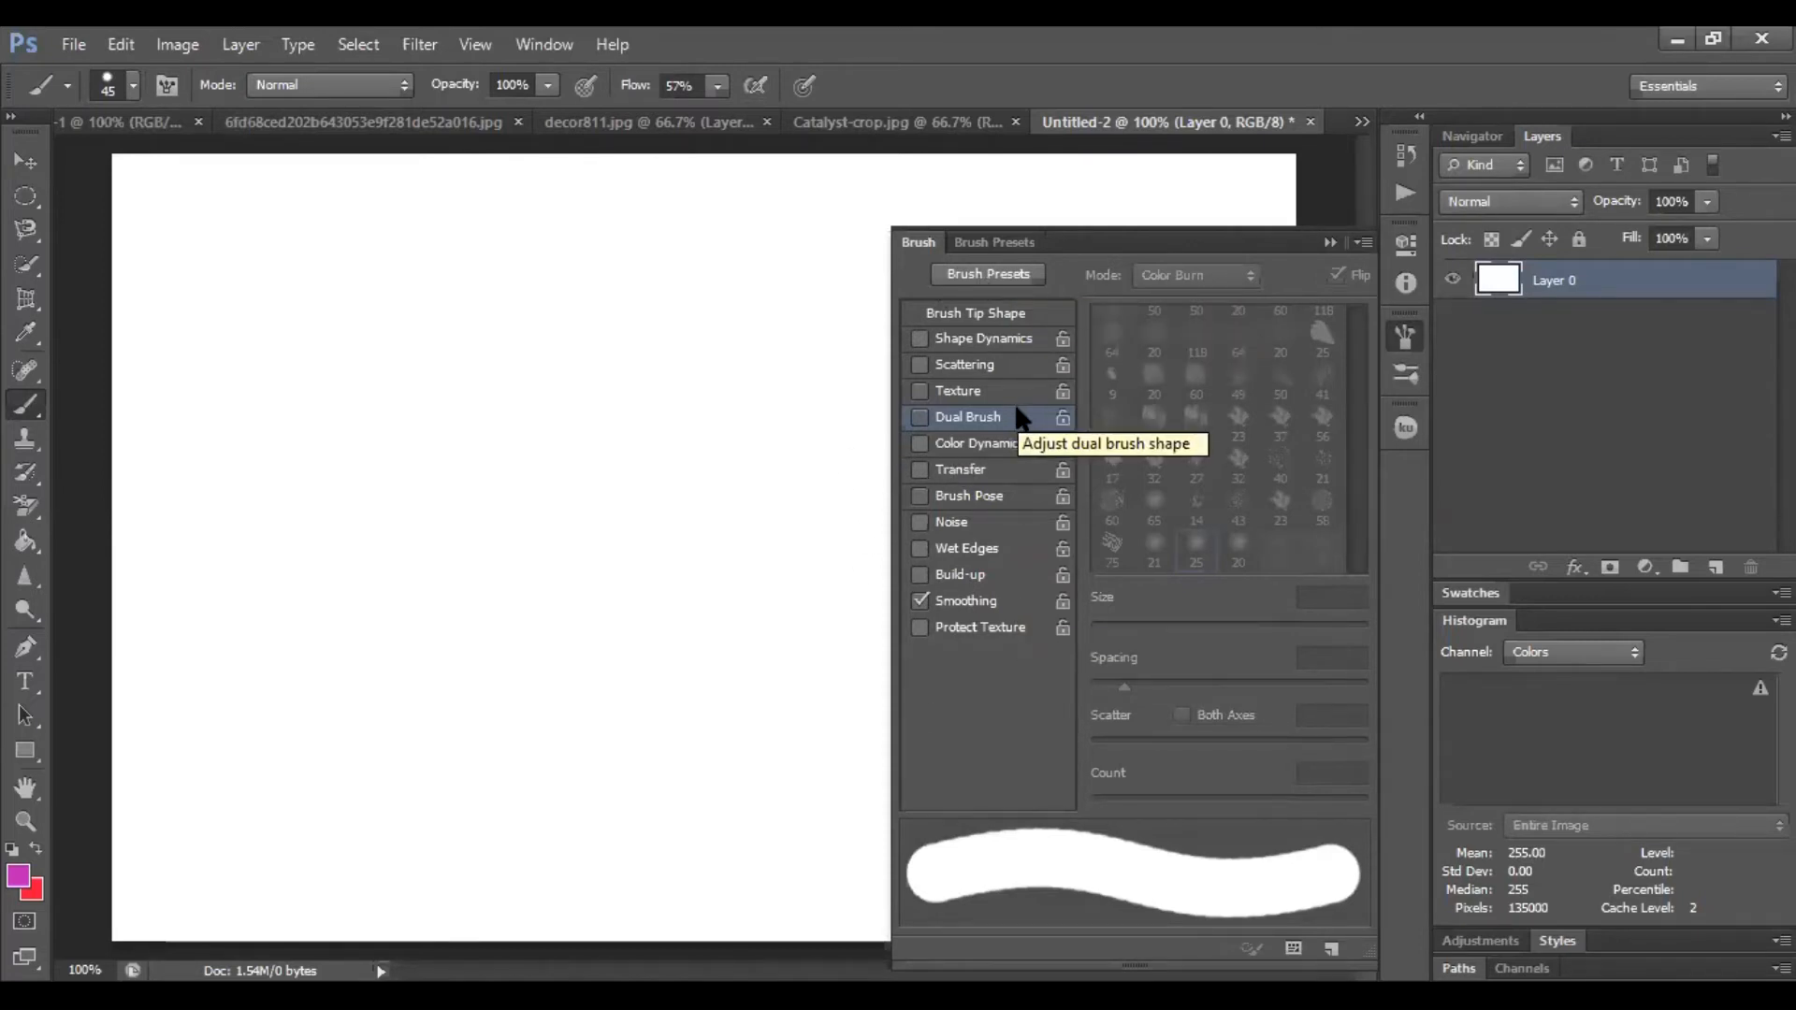
pyautogui.click(990, 320)
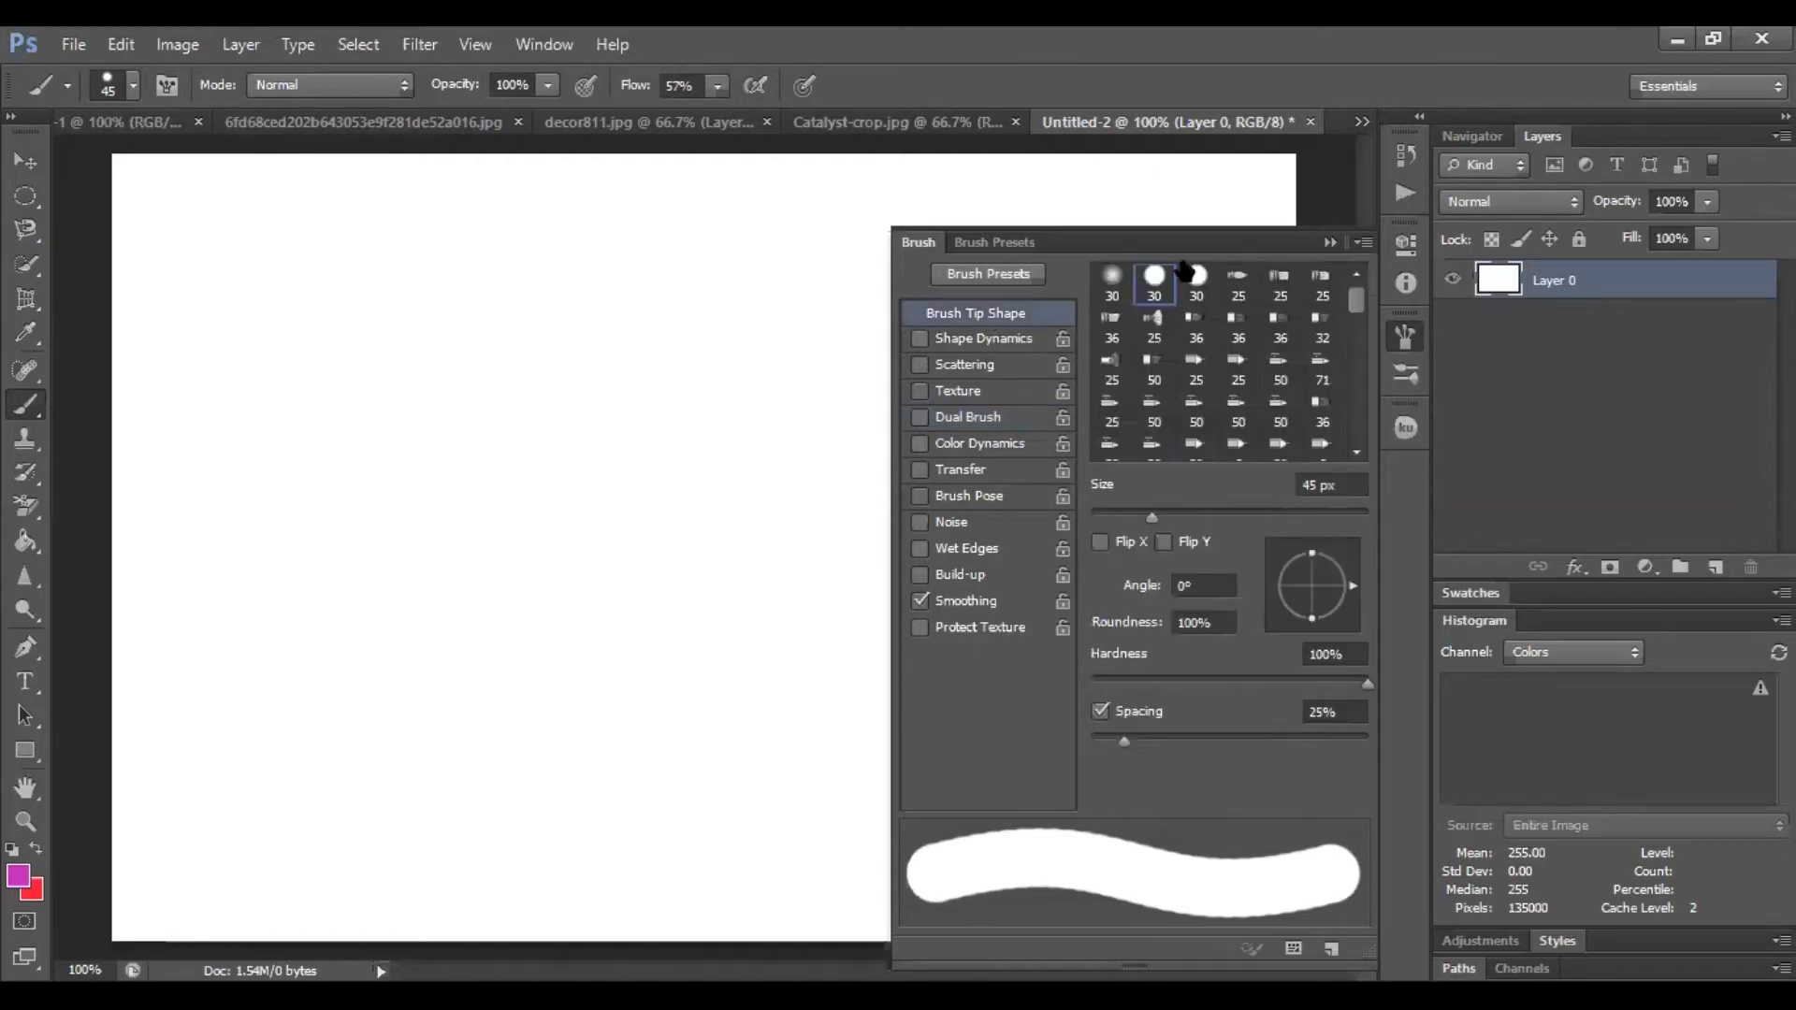
pyautogui.click(1006, 267)
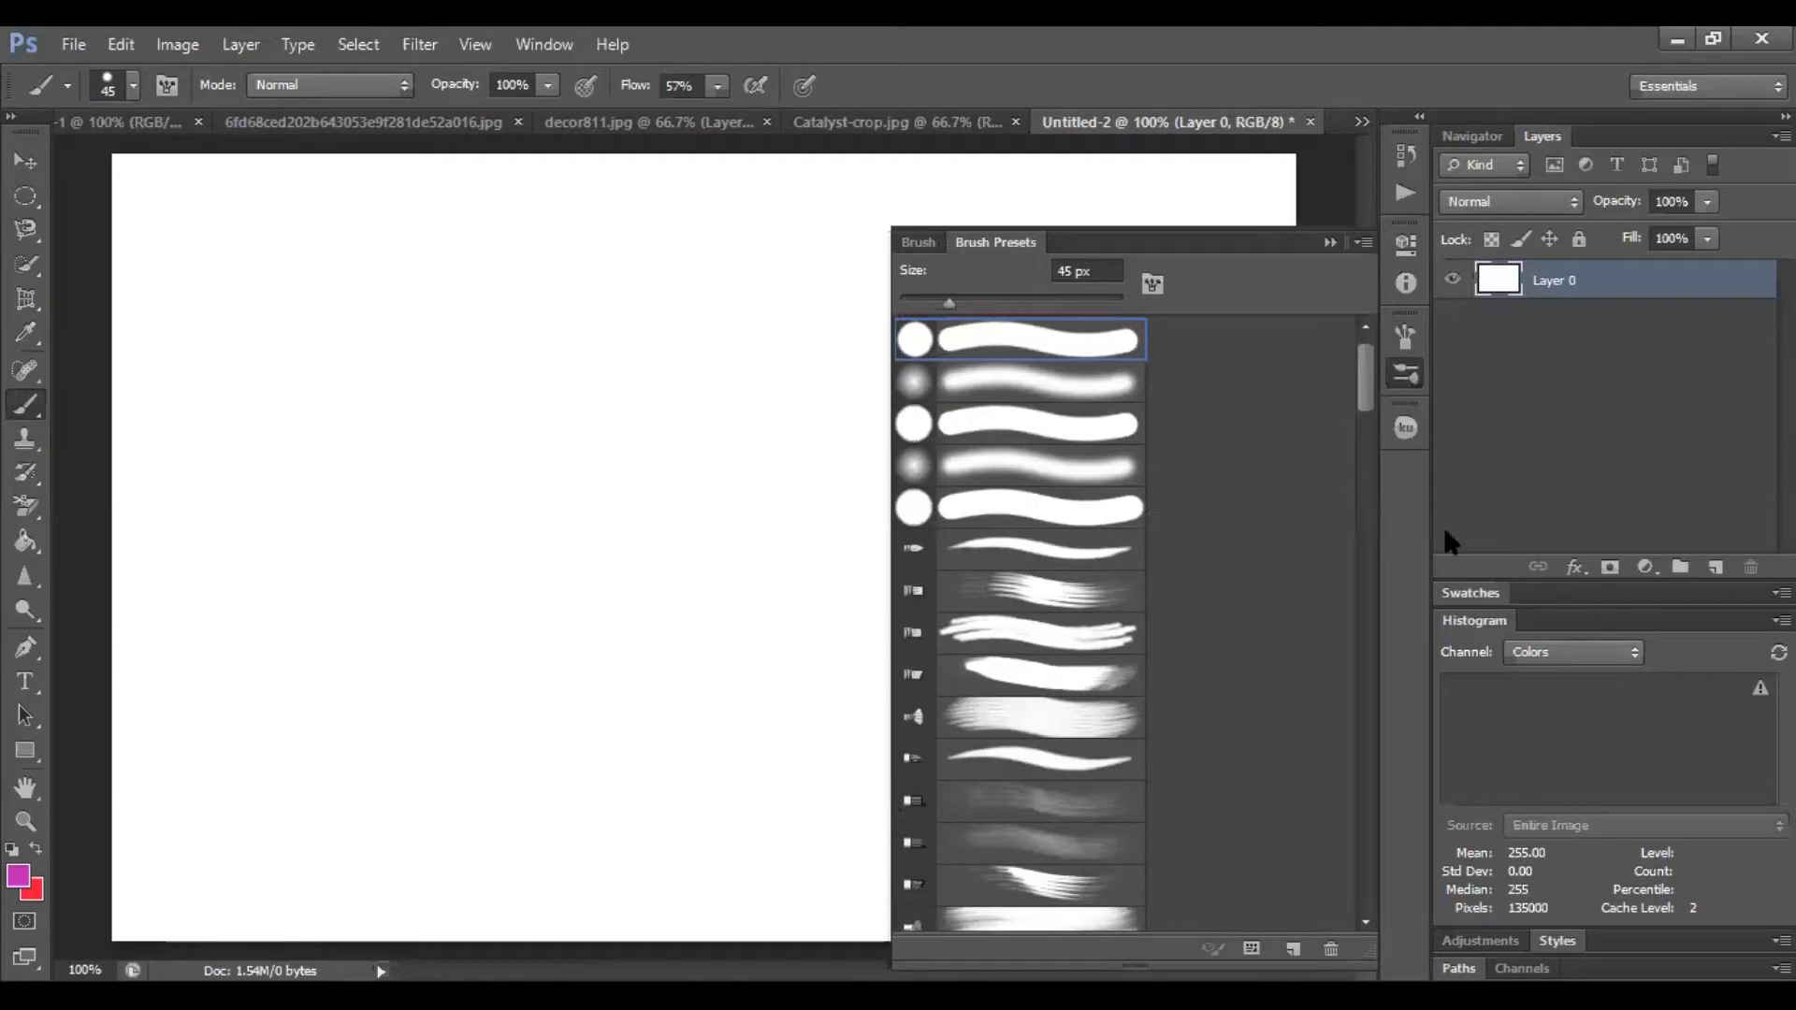
pyautogui.moveTo(1366, 363); pyautogui.dragTo(1372, 503)
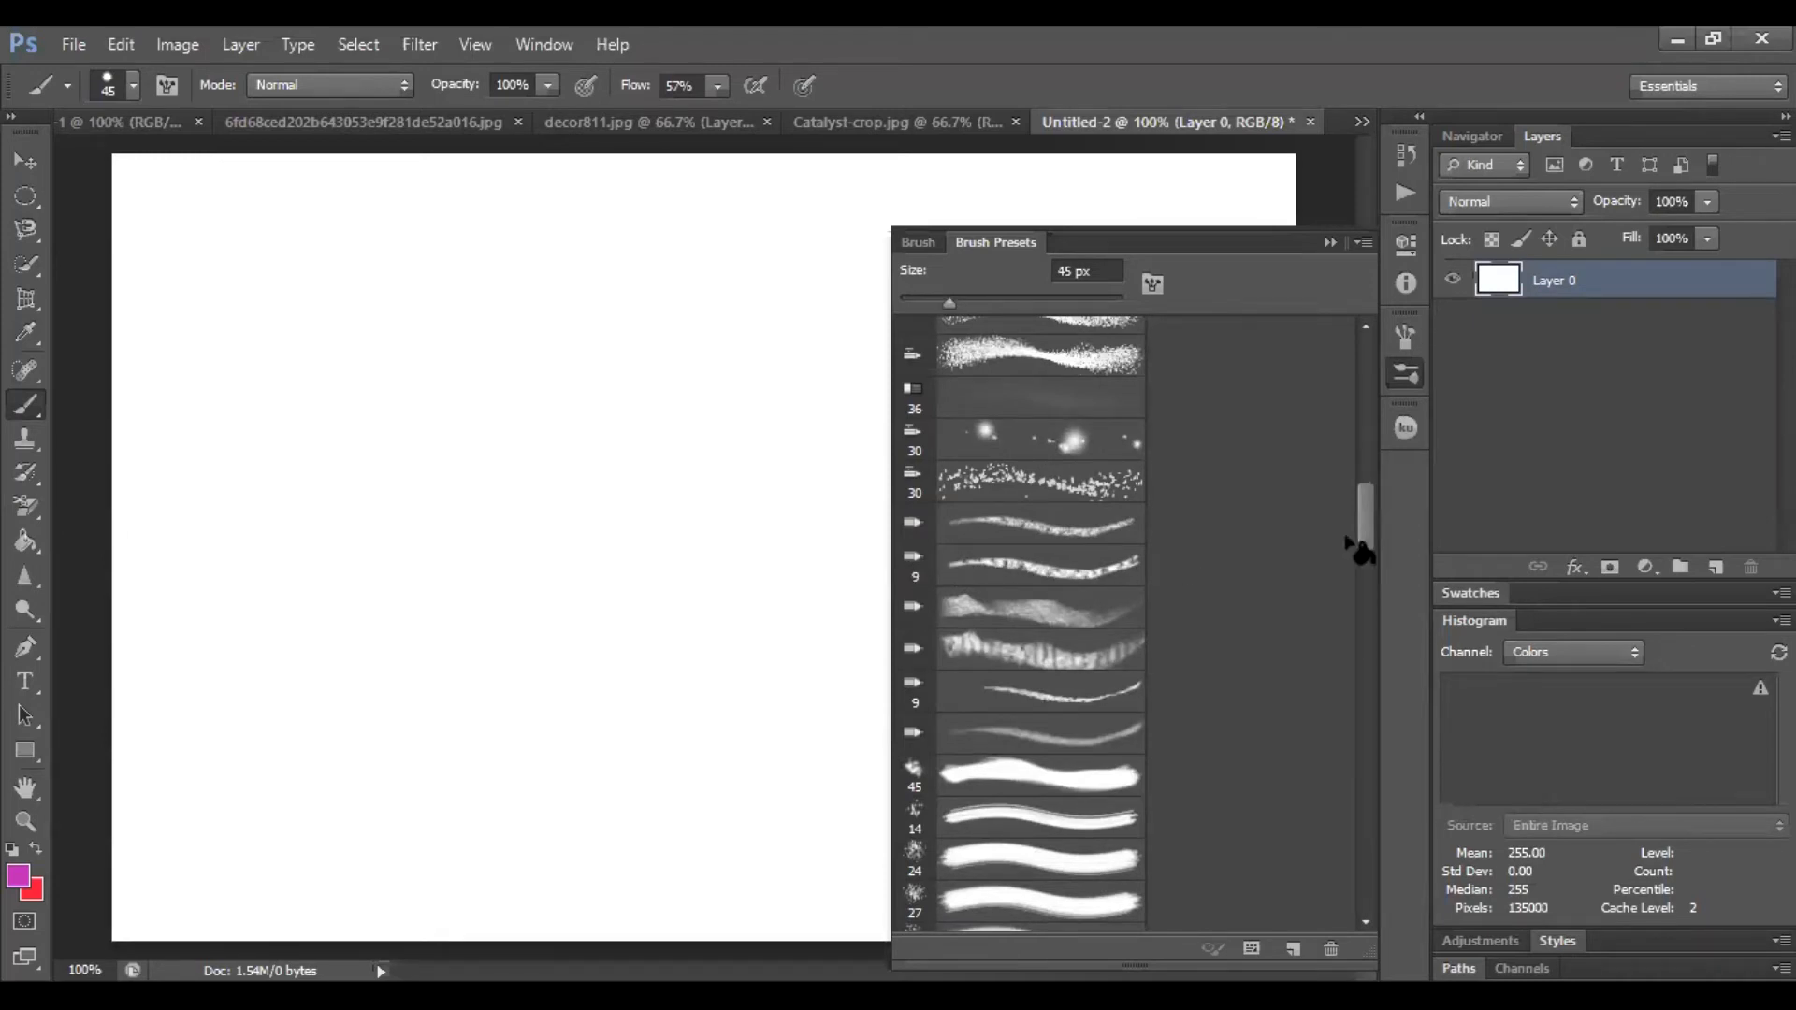
pyautogui.moveTo(1359, 521); pyautogui.dragTo(1375, 667)
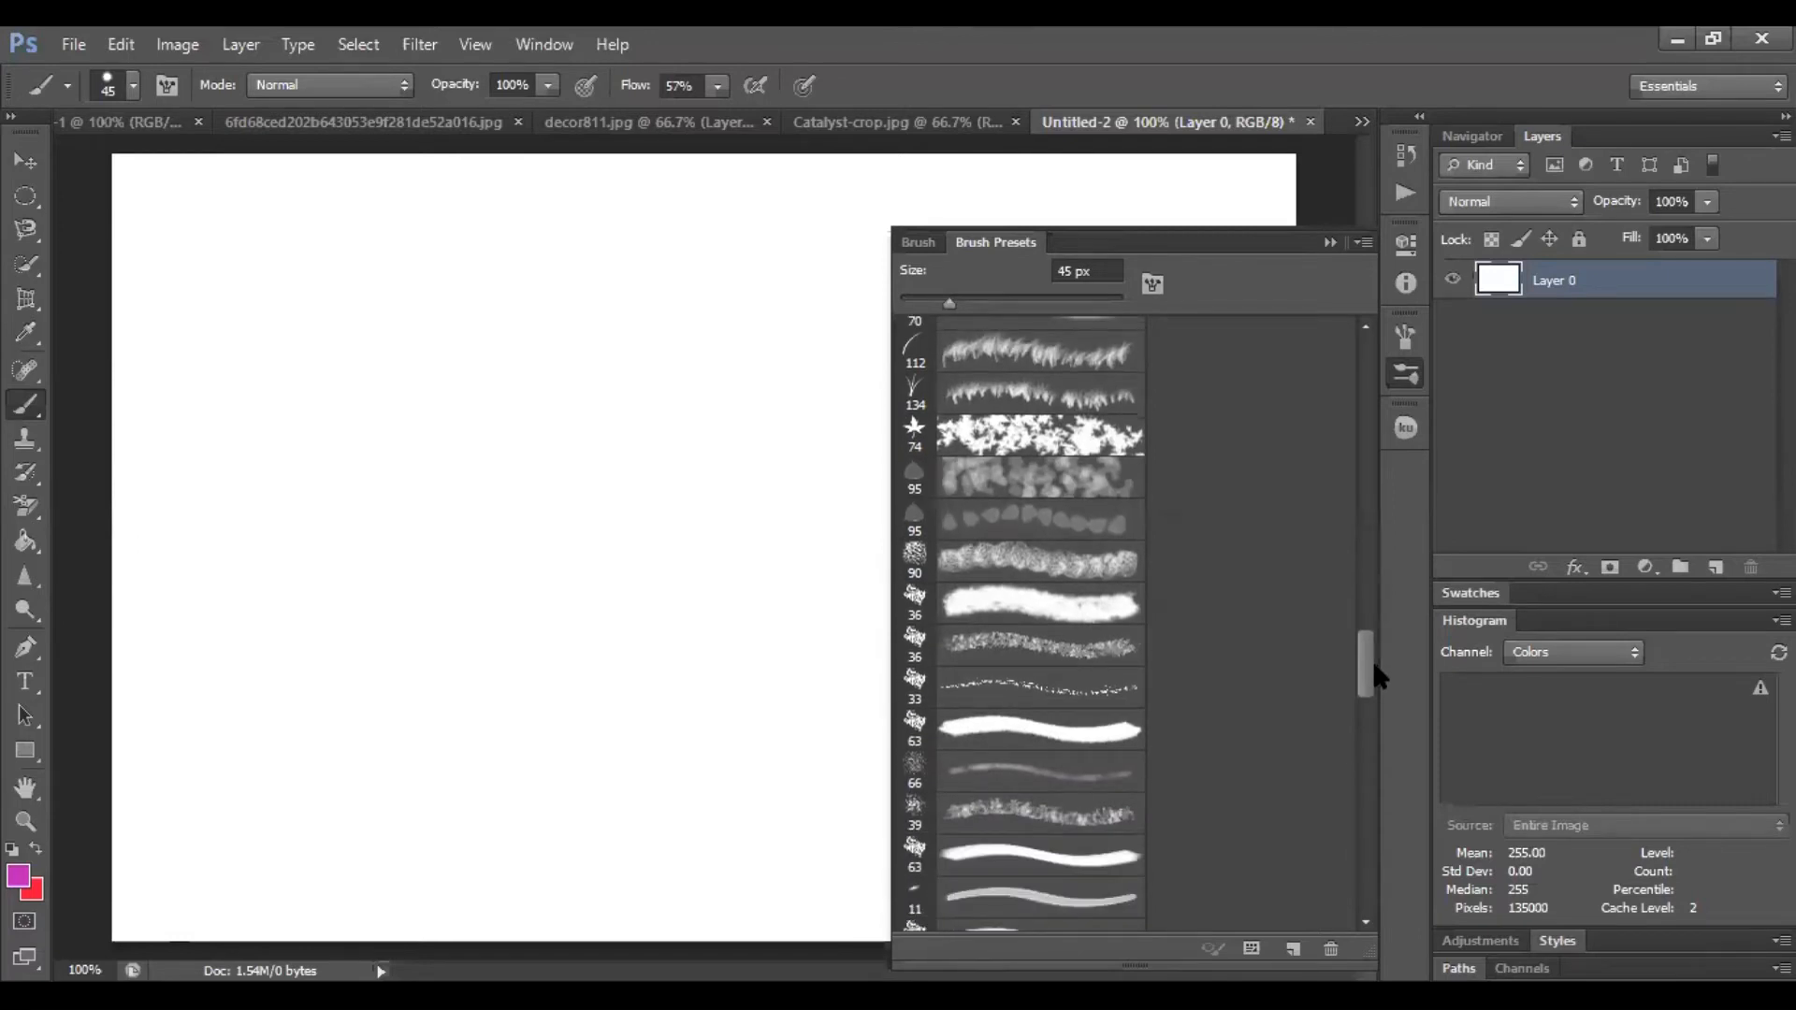
pyautogui.click(925, 521)
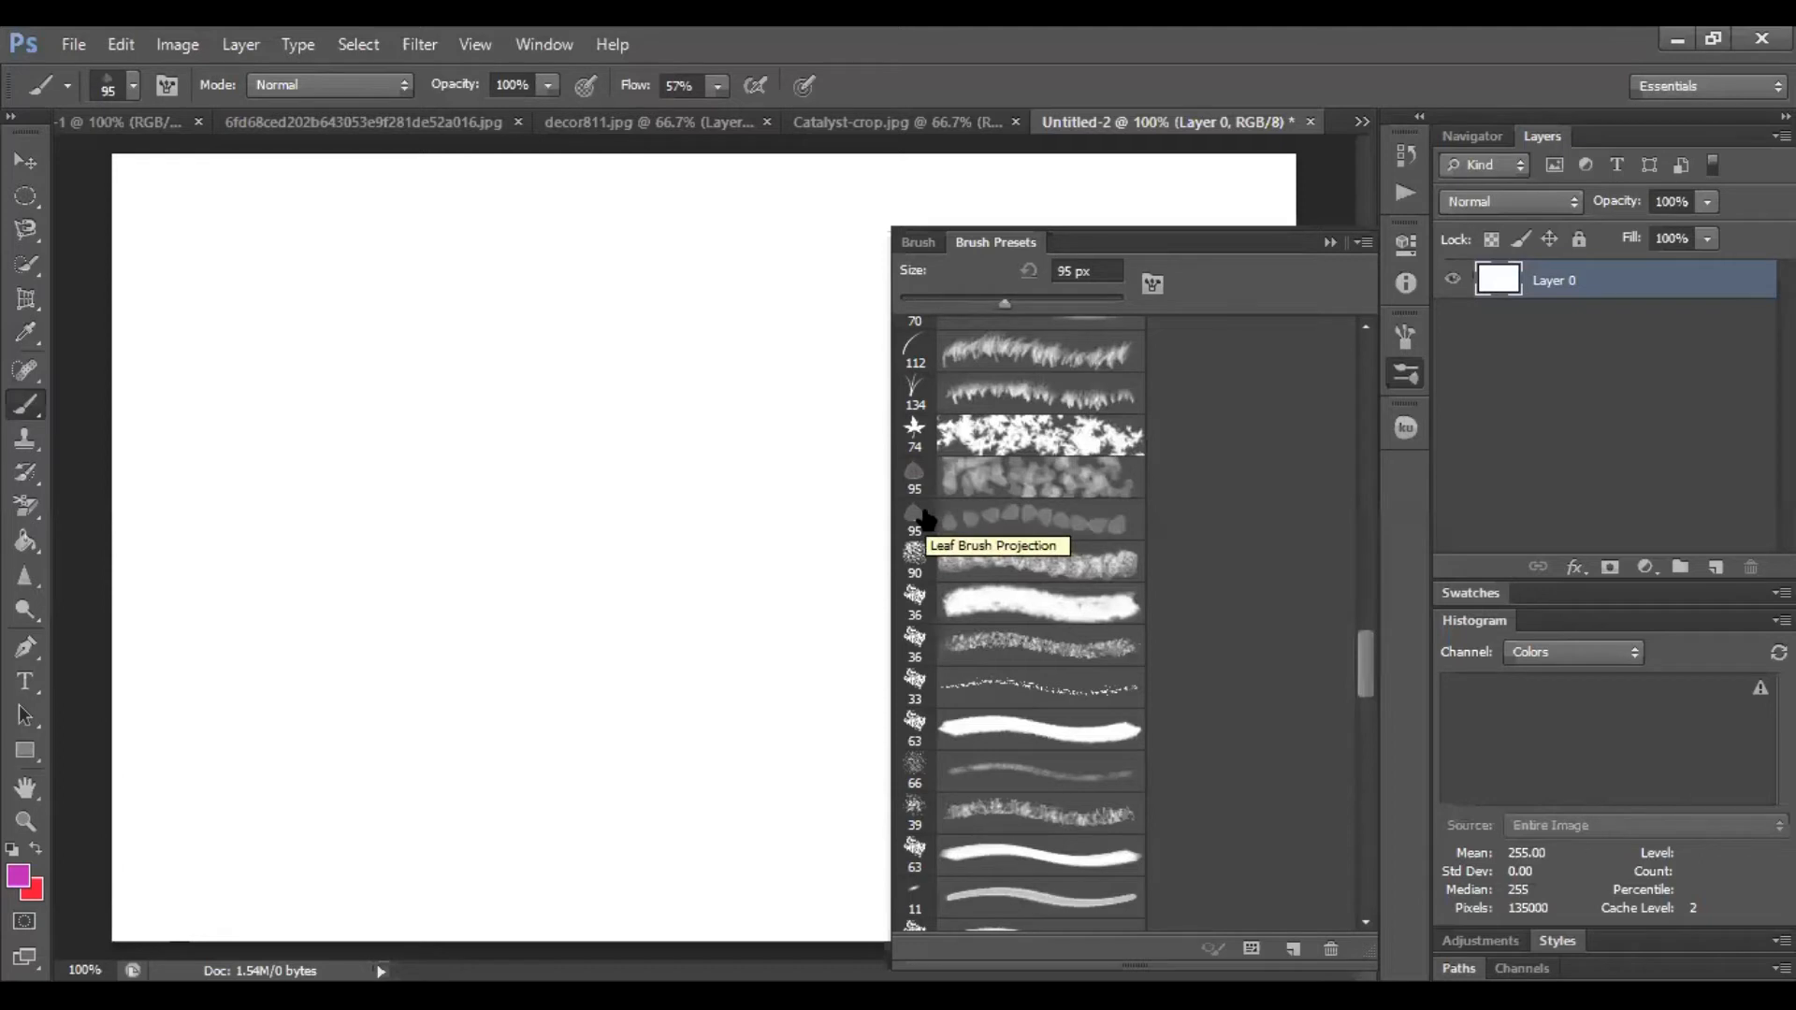
pyautogui.scroll(10, 926, 521)
pyautogui.click(916, 508)
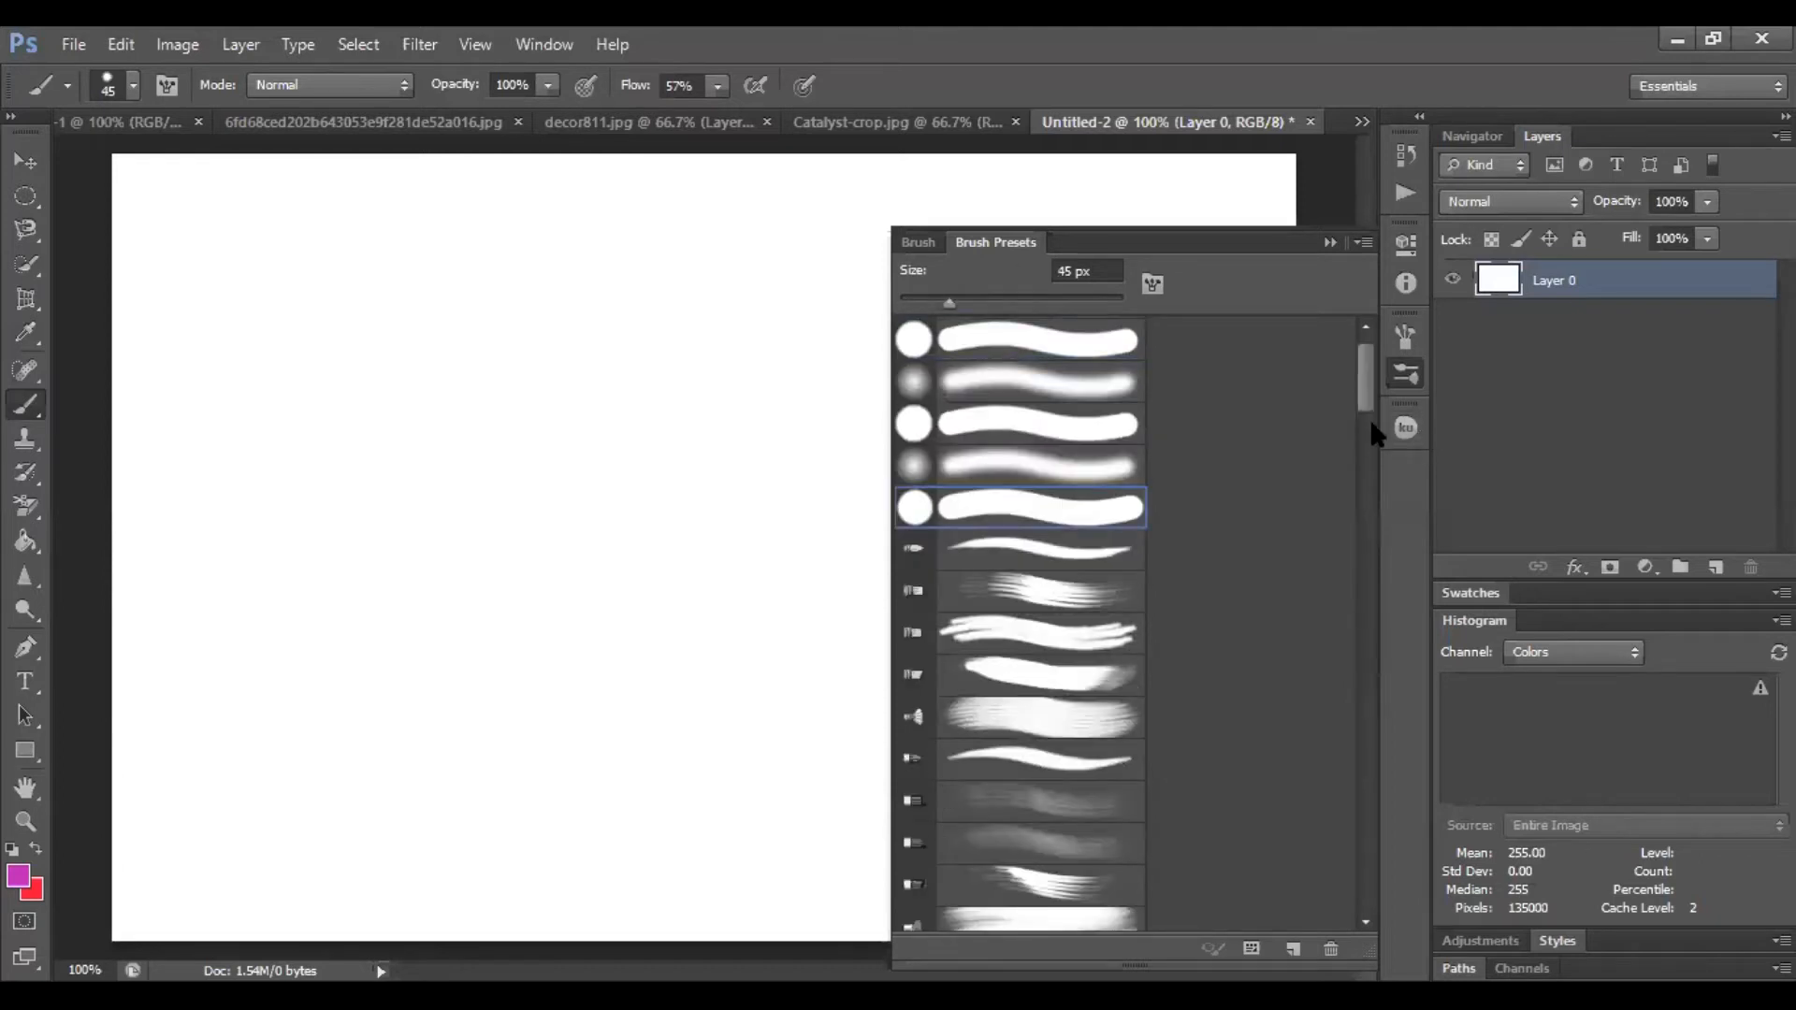
pyautogui.moveTo(1366, 396); pyautogui.dragTo(1384, 655)
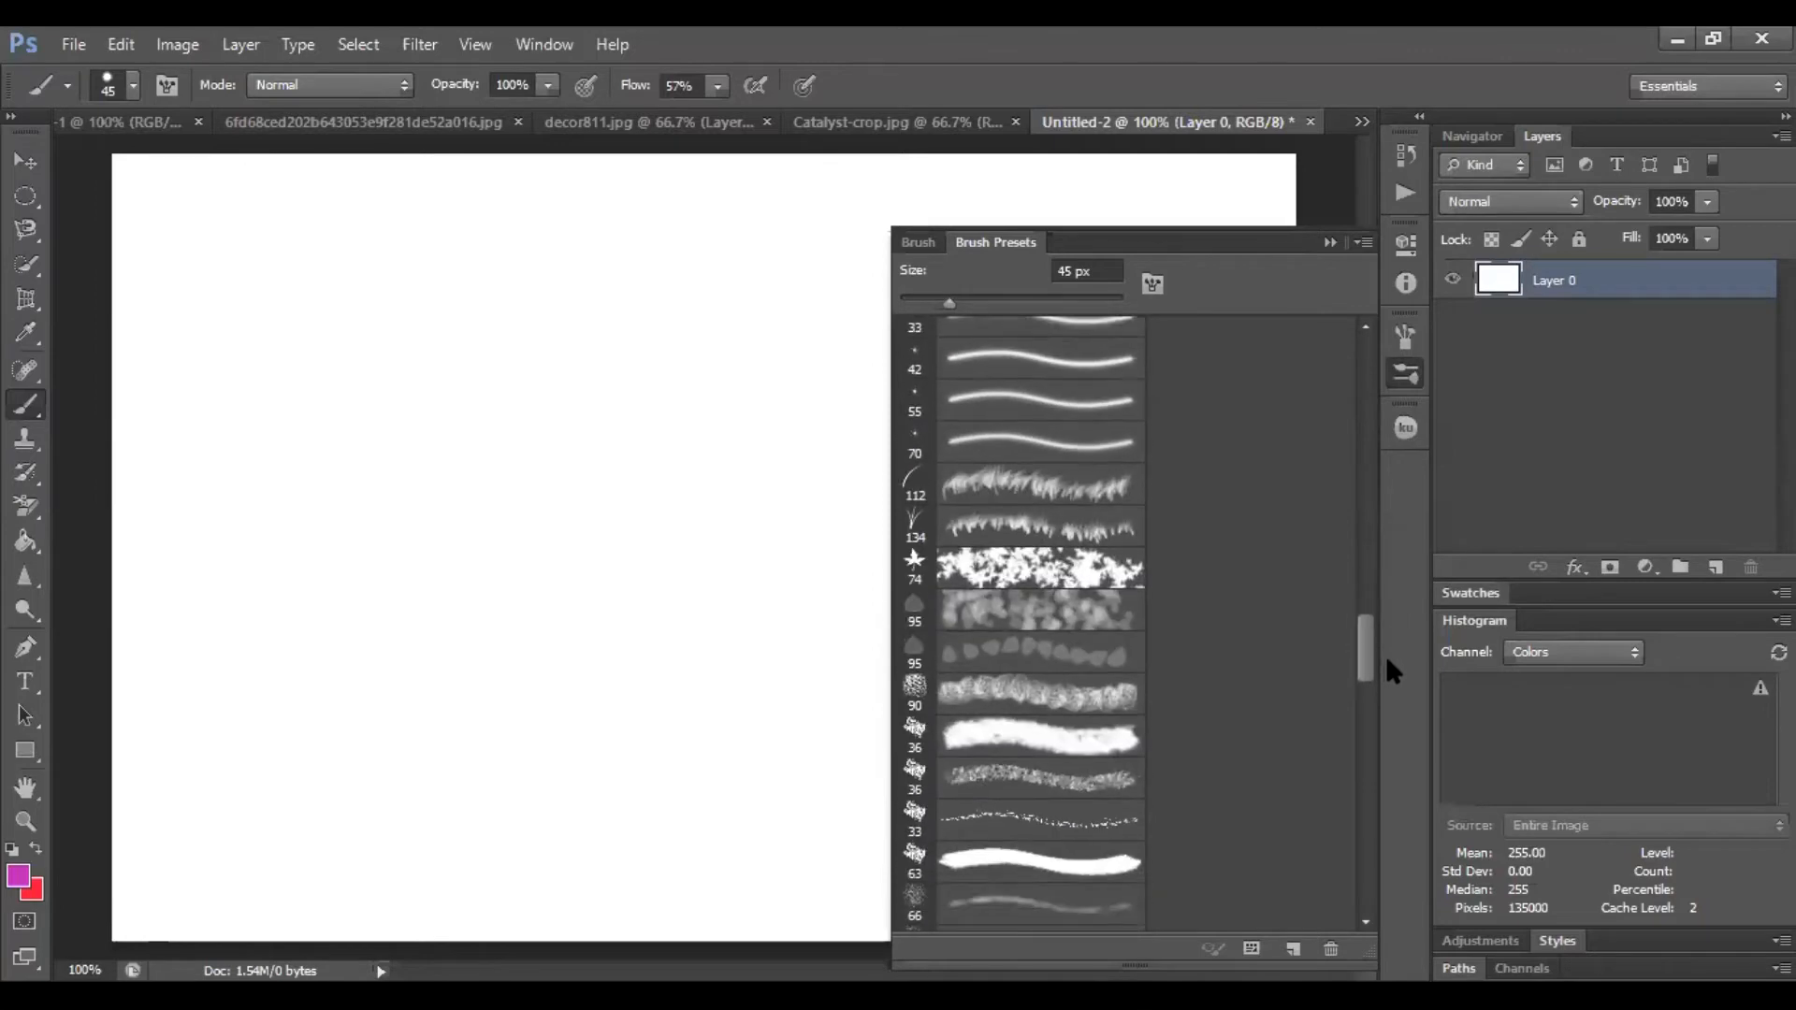
pyautogui.click(913, 660)
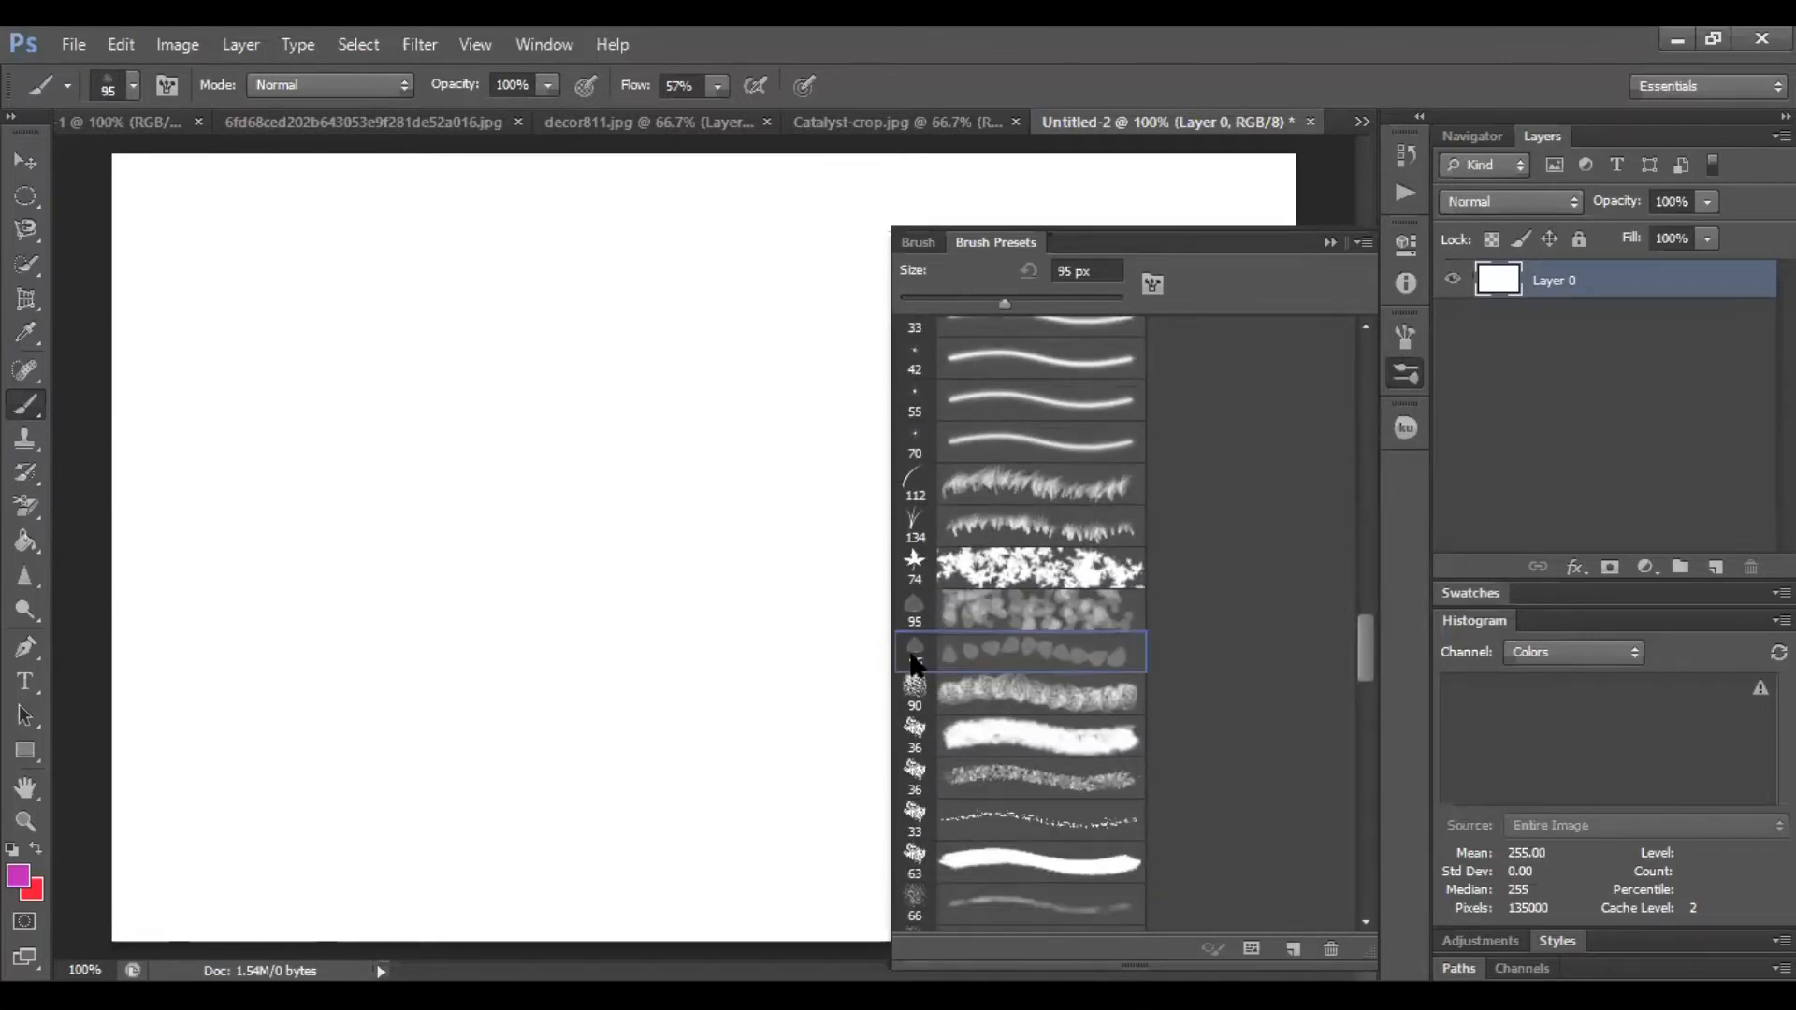
# Enable Texture and Color Dynamics for the leaf brush, trying a Grass dual brush tip before switching Dual Brush off
pyautogui.click(1153, 284)
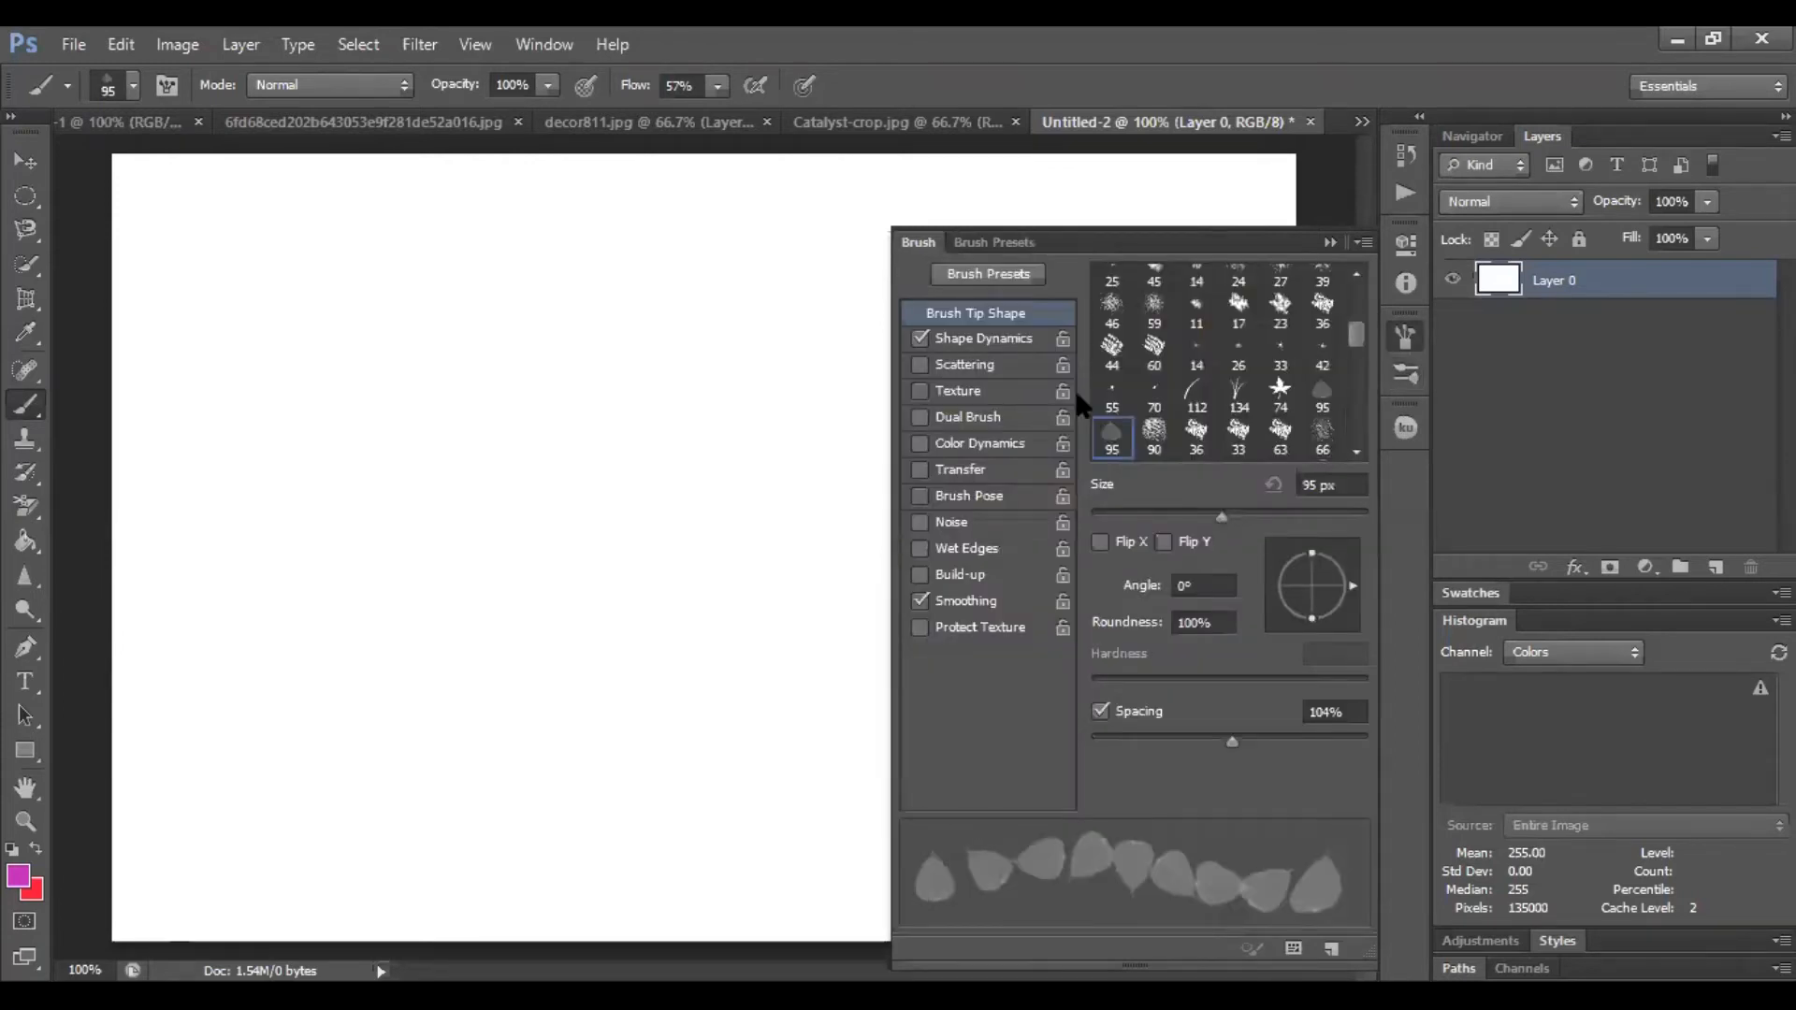
pyautogui.click(963, 391)
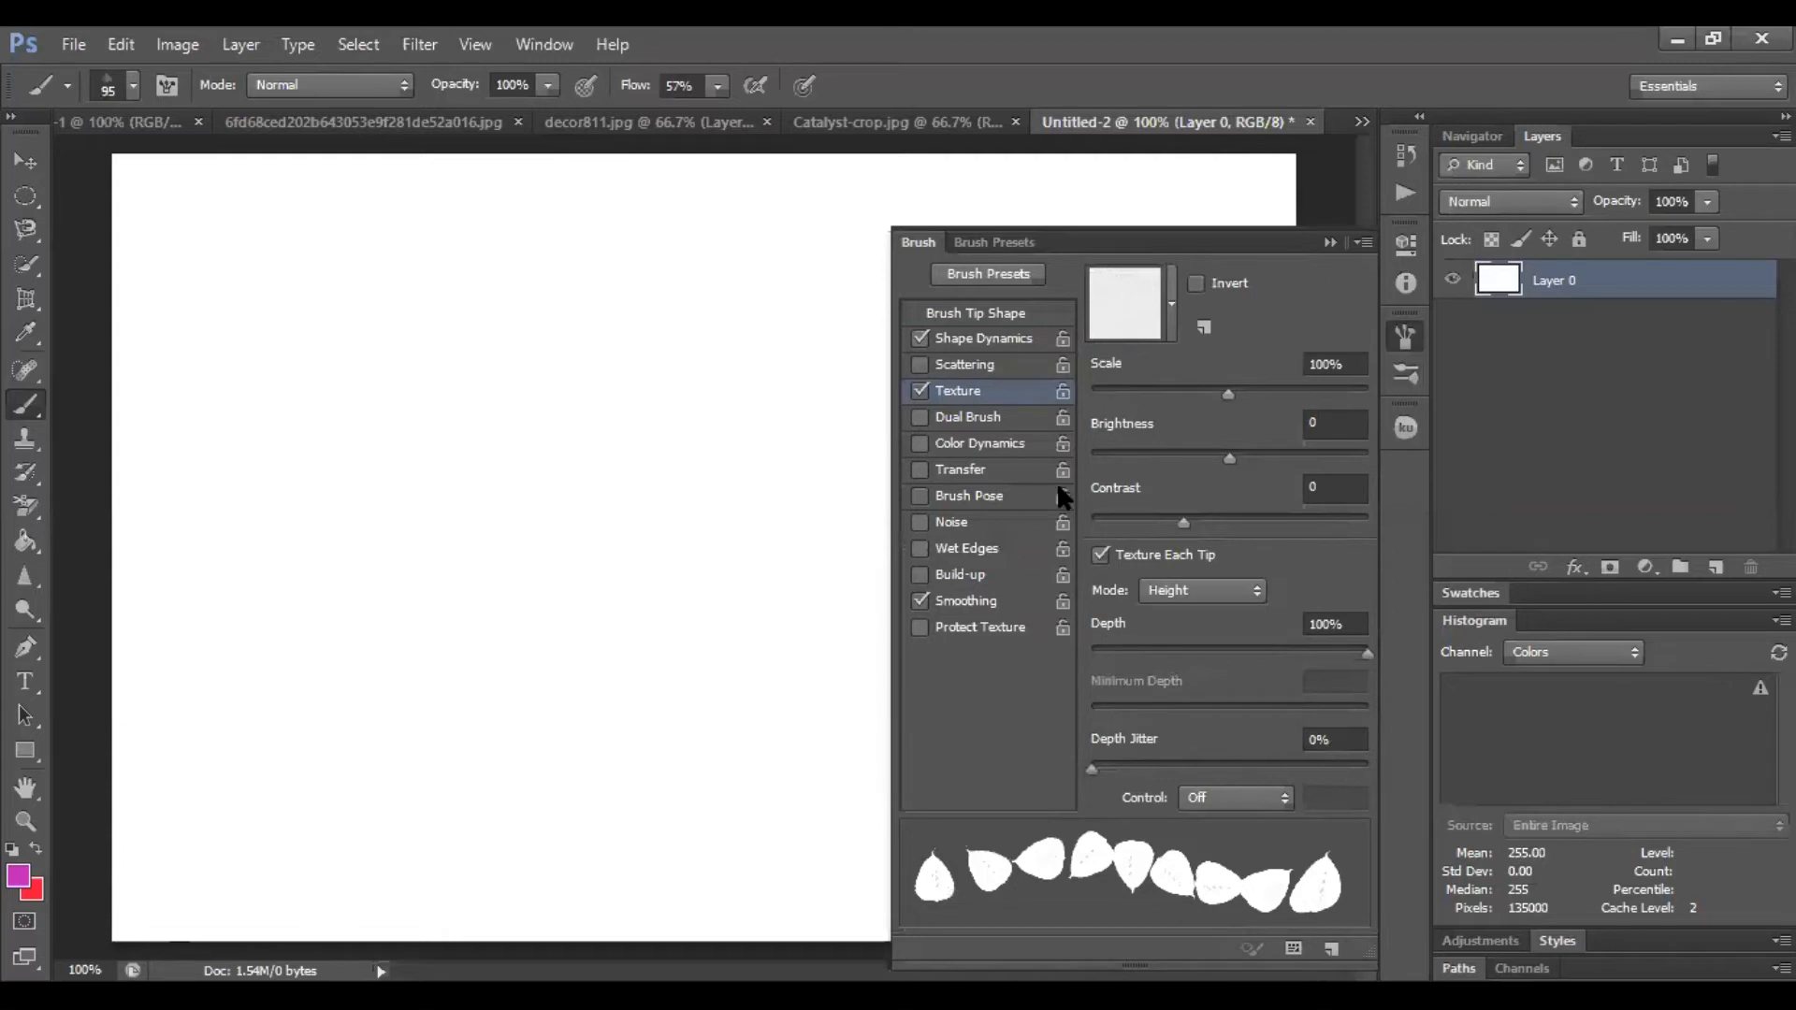
pyautogui.click(1012, 445)
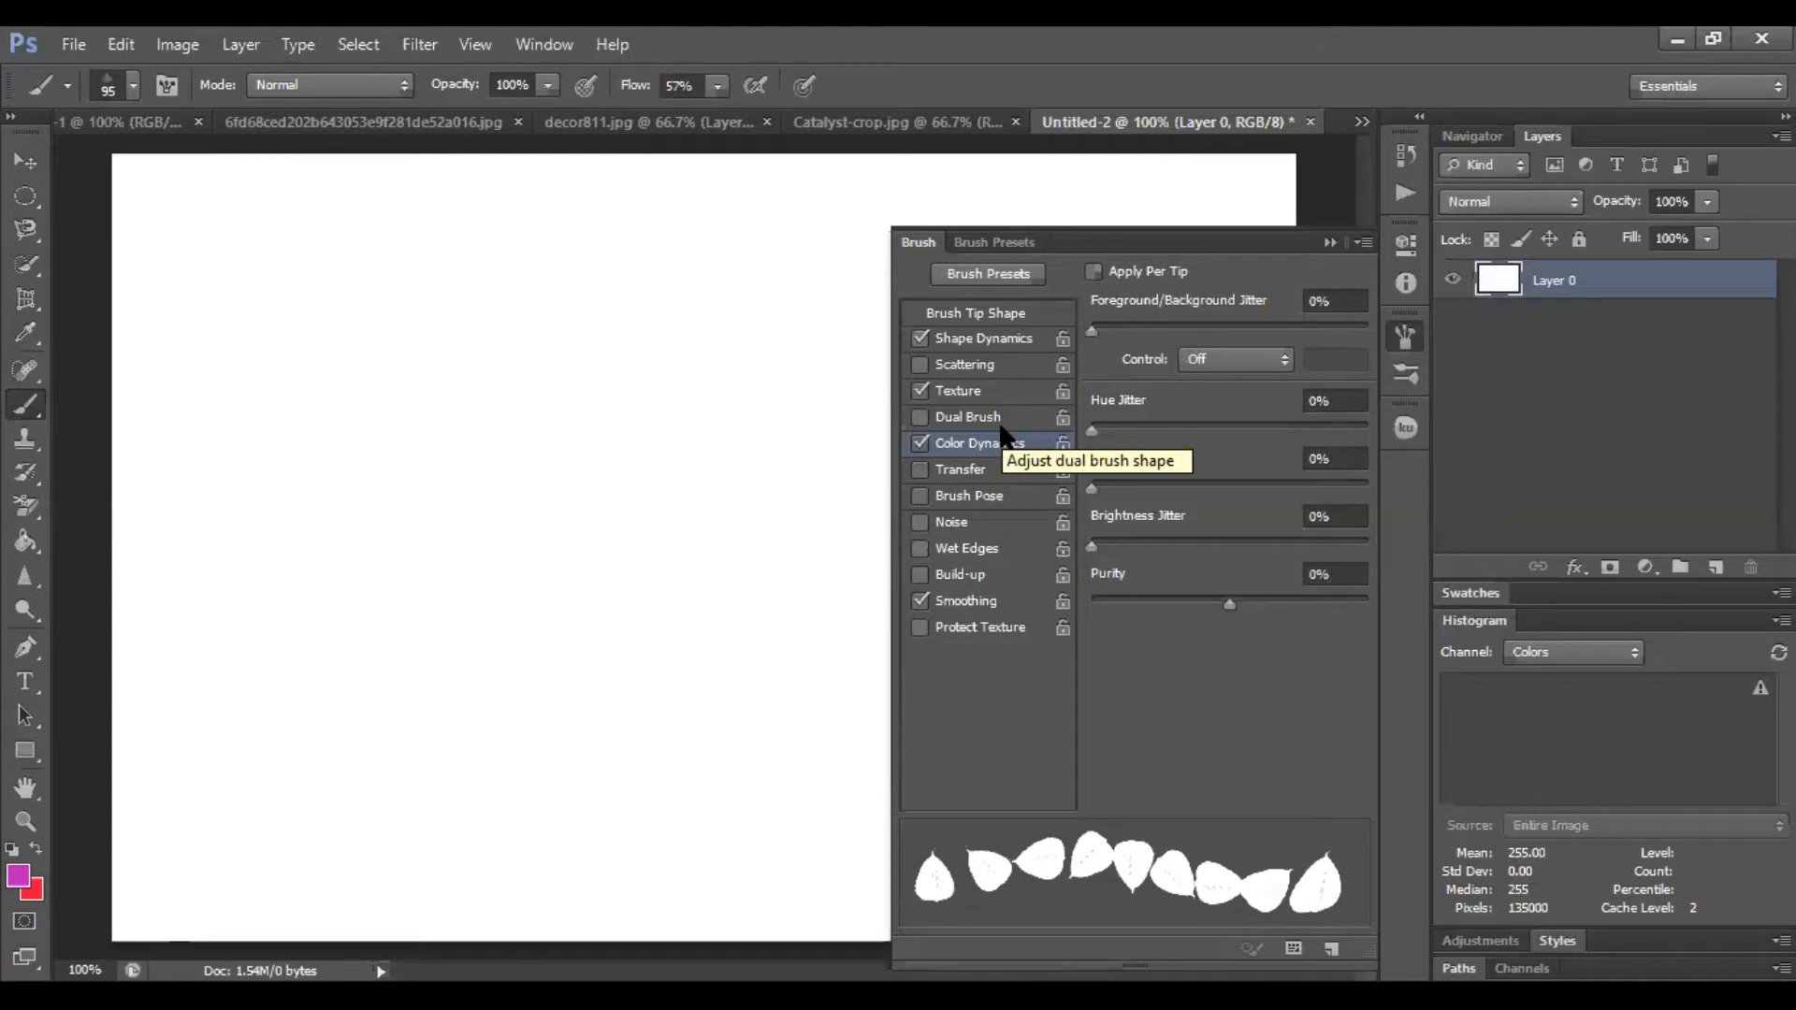
pyautogui.click(1002, 419)
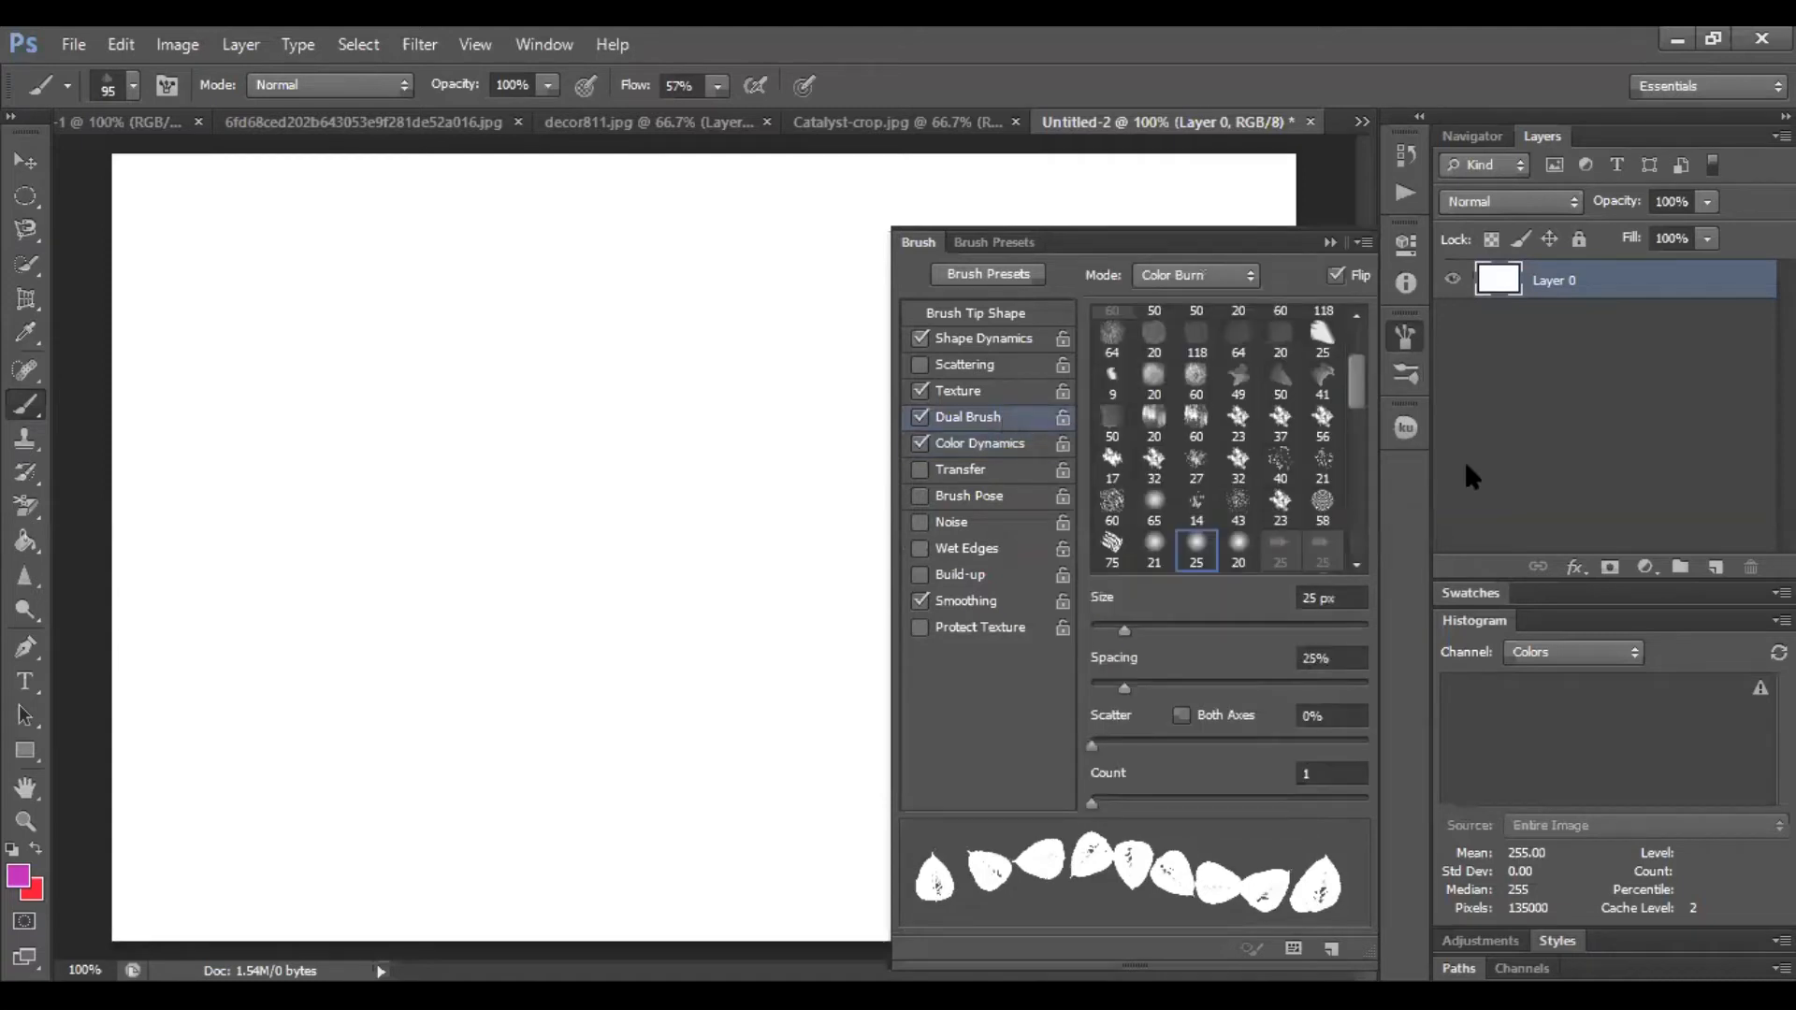
pyautogui.moveTo(1362, 390); pyautogui.dragTo(1360, 430)
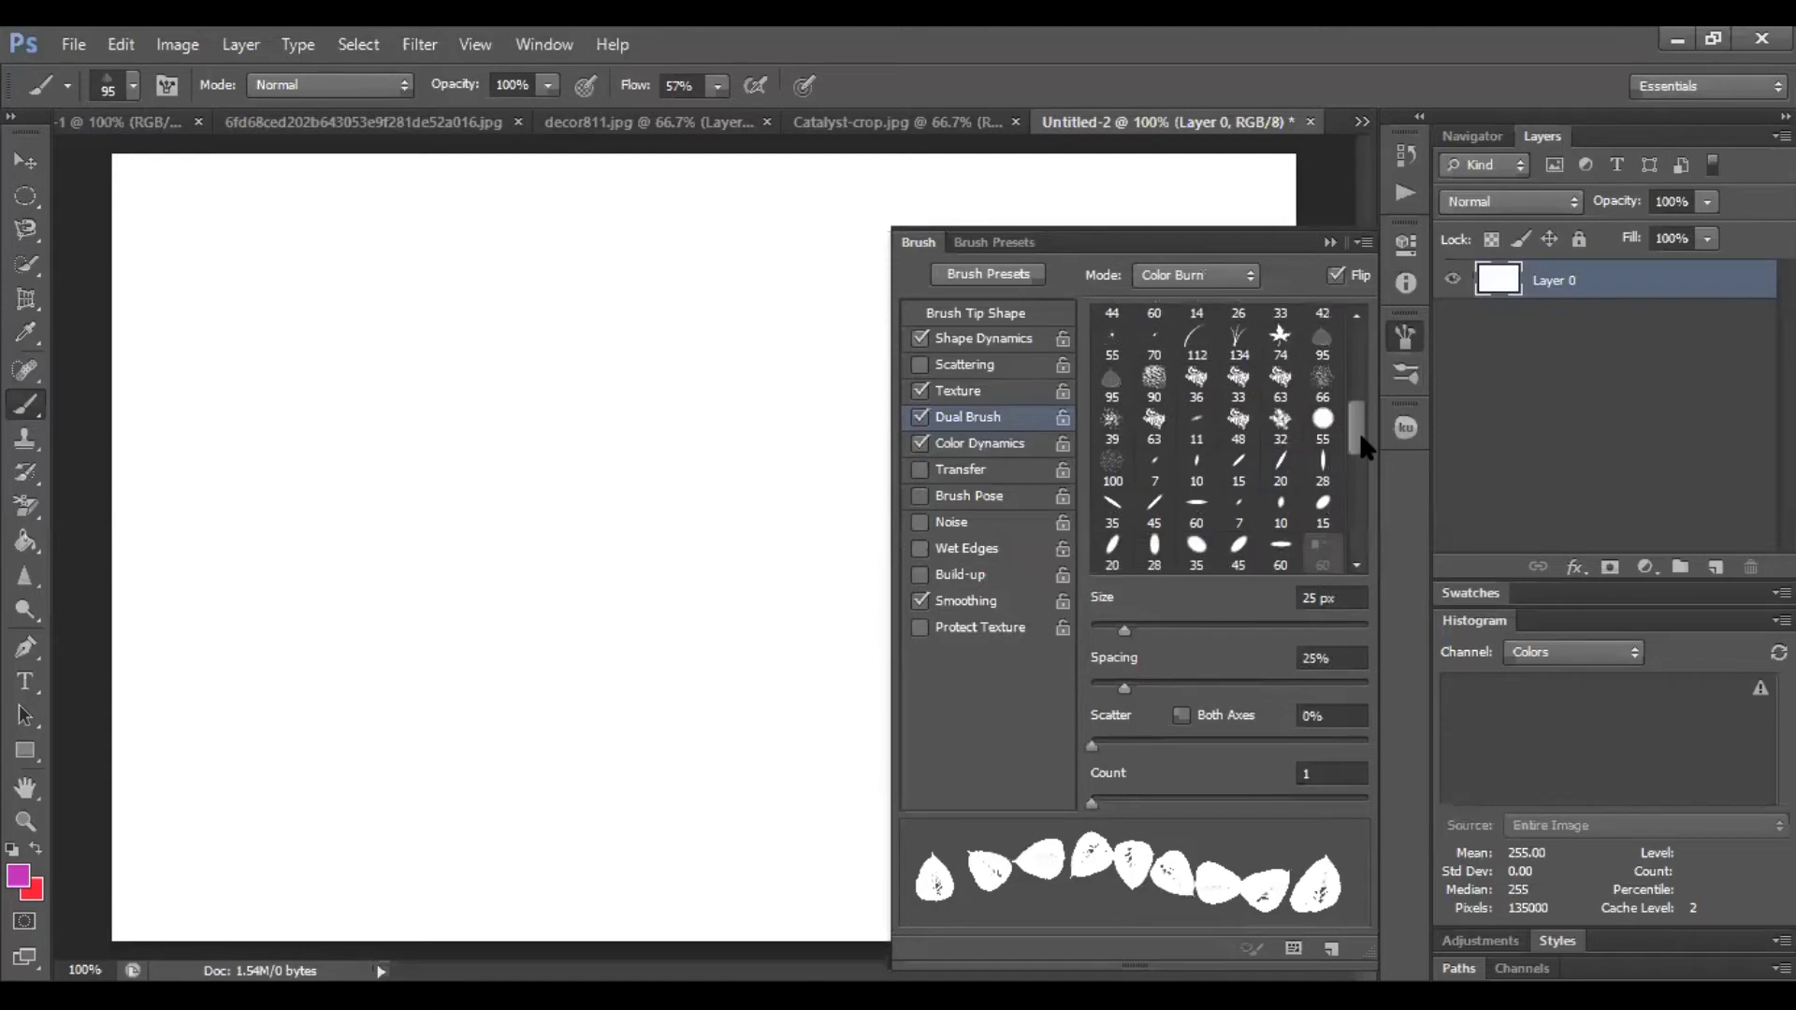
pyautogui.click(1238, 342)
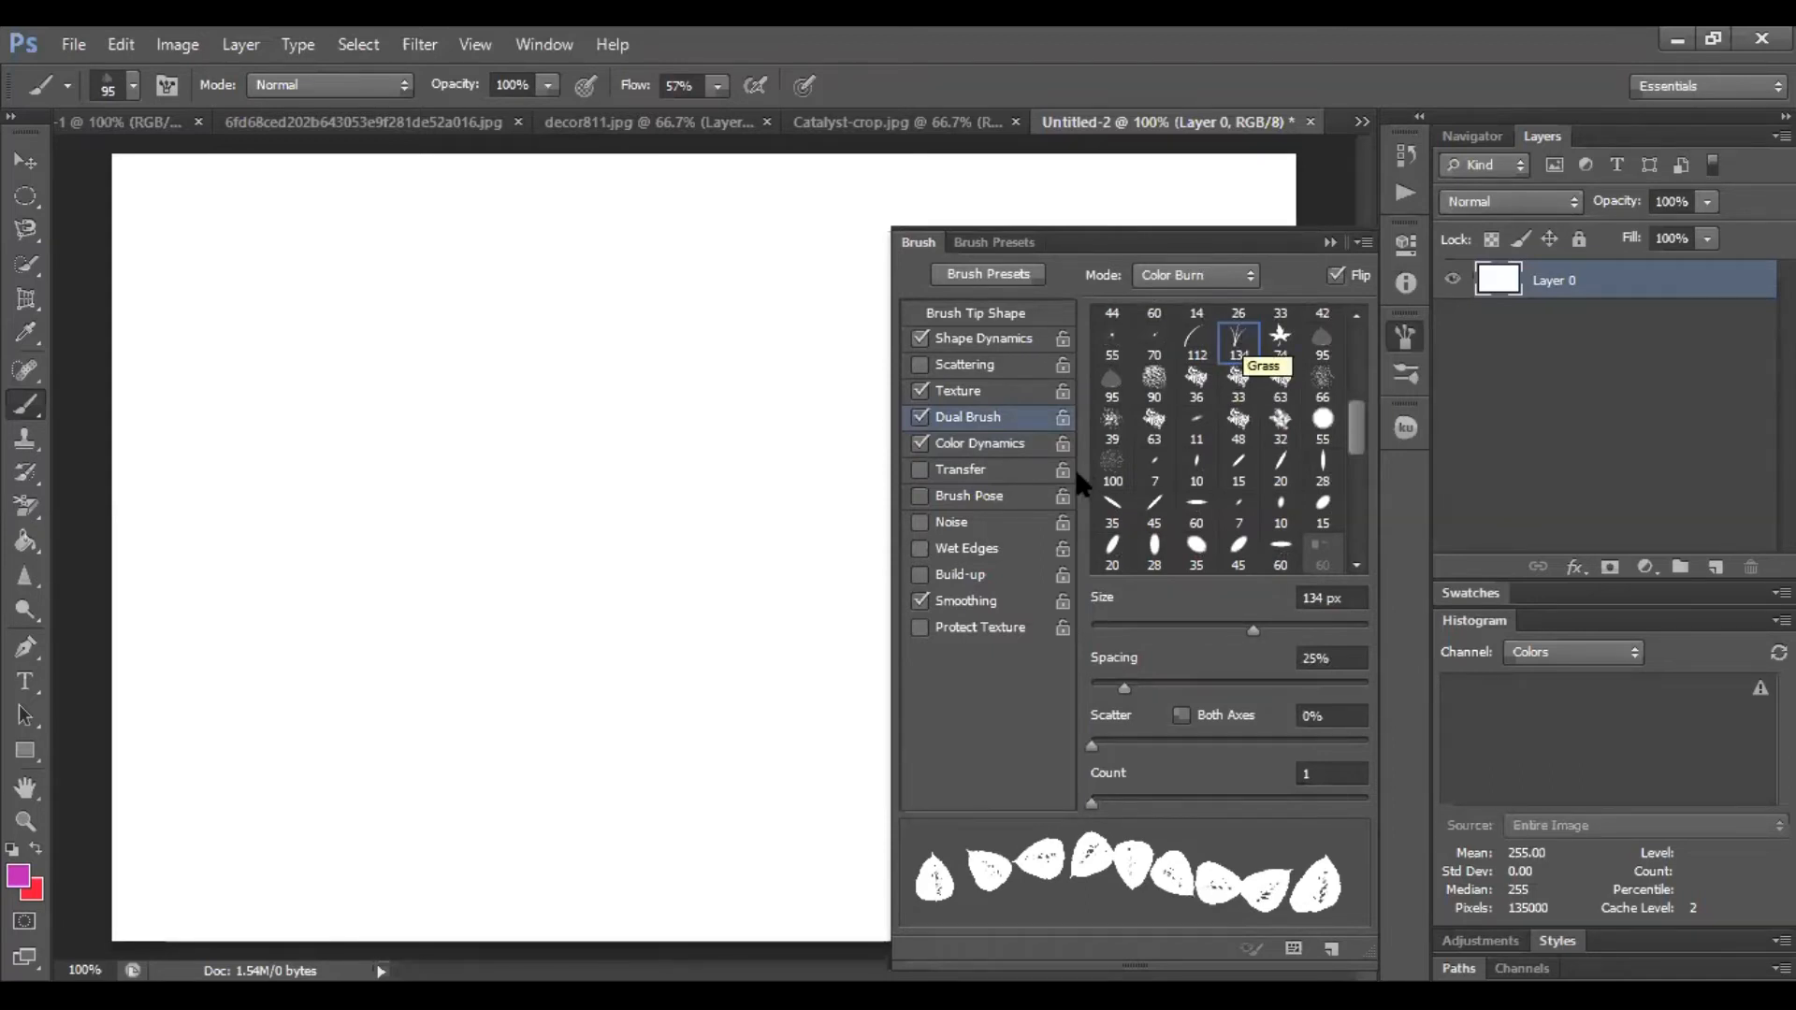
pyautogui.click(918, 419)
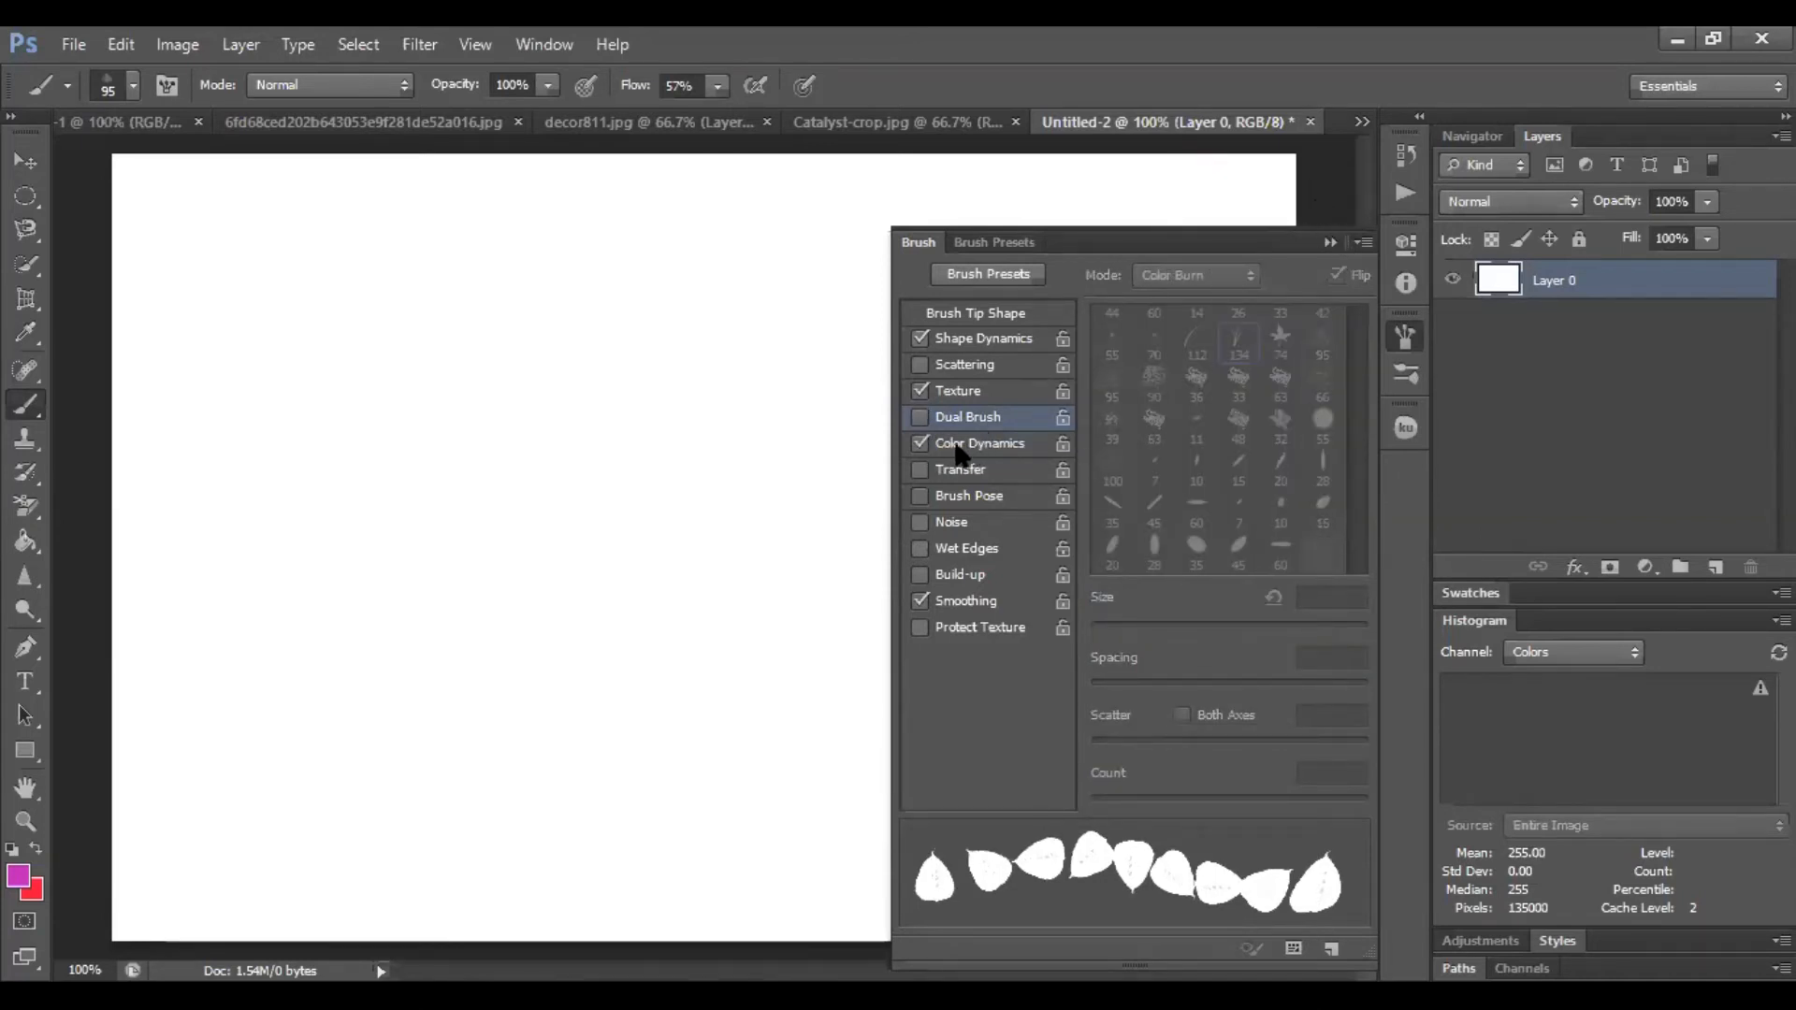
pyautogui.click(1329, 244)
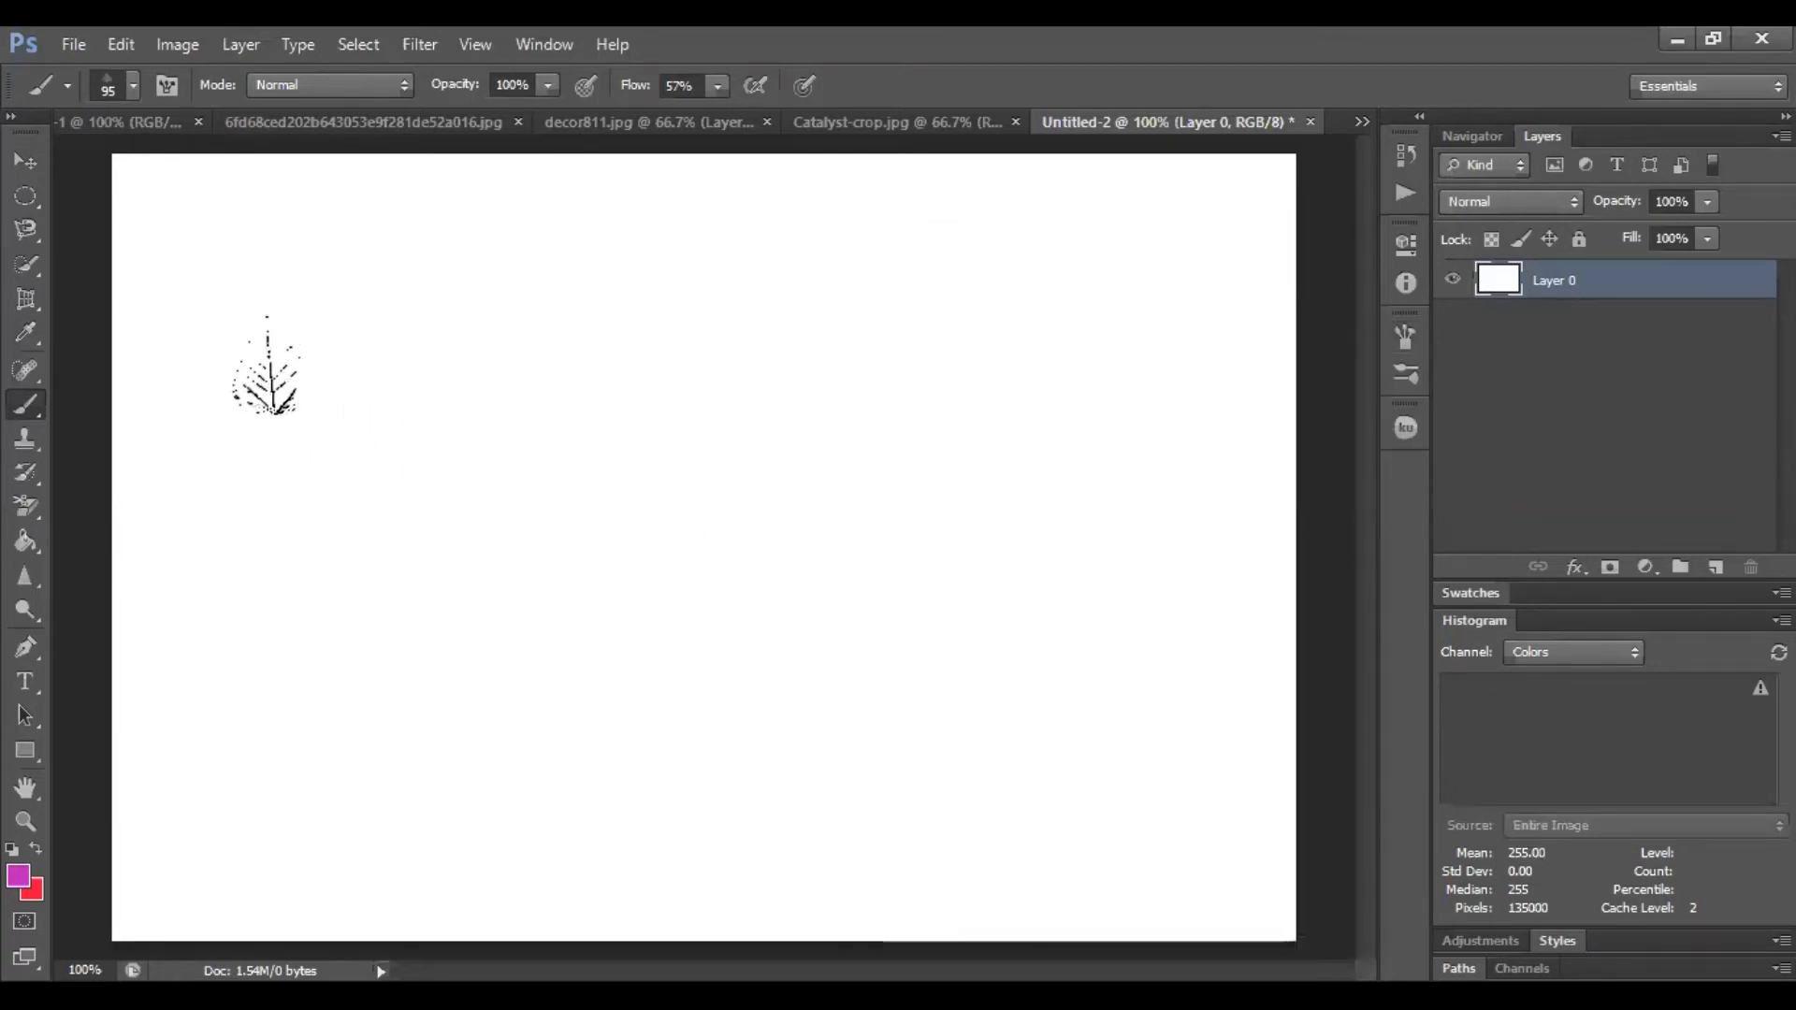
# Stamp three leaves onto the blank canvas with the configured leaf brush
pyautogui.click(257, 344)
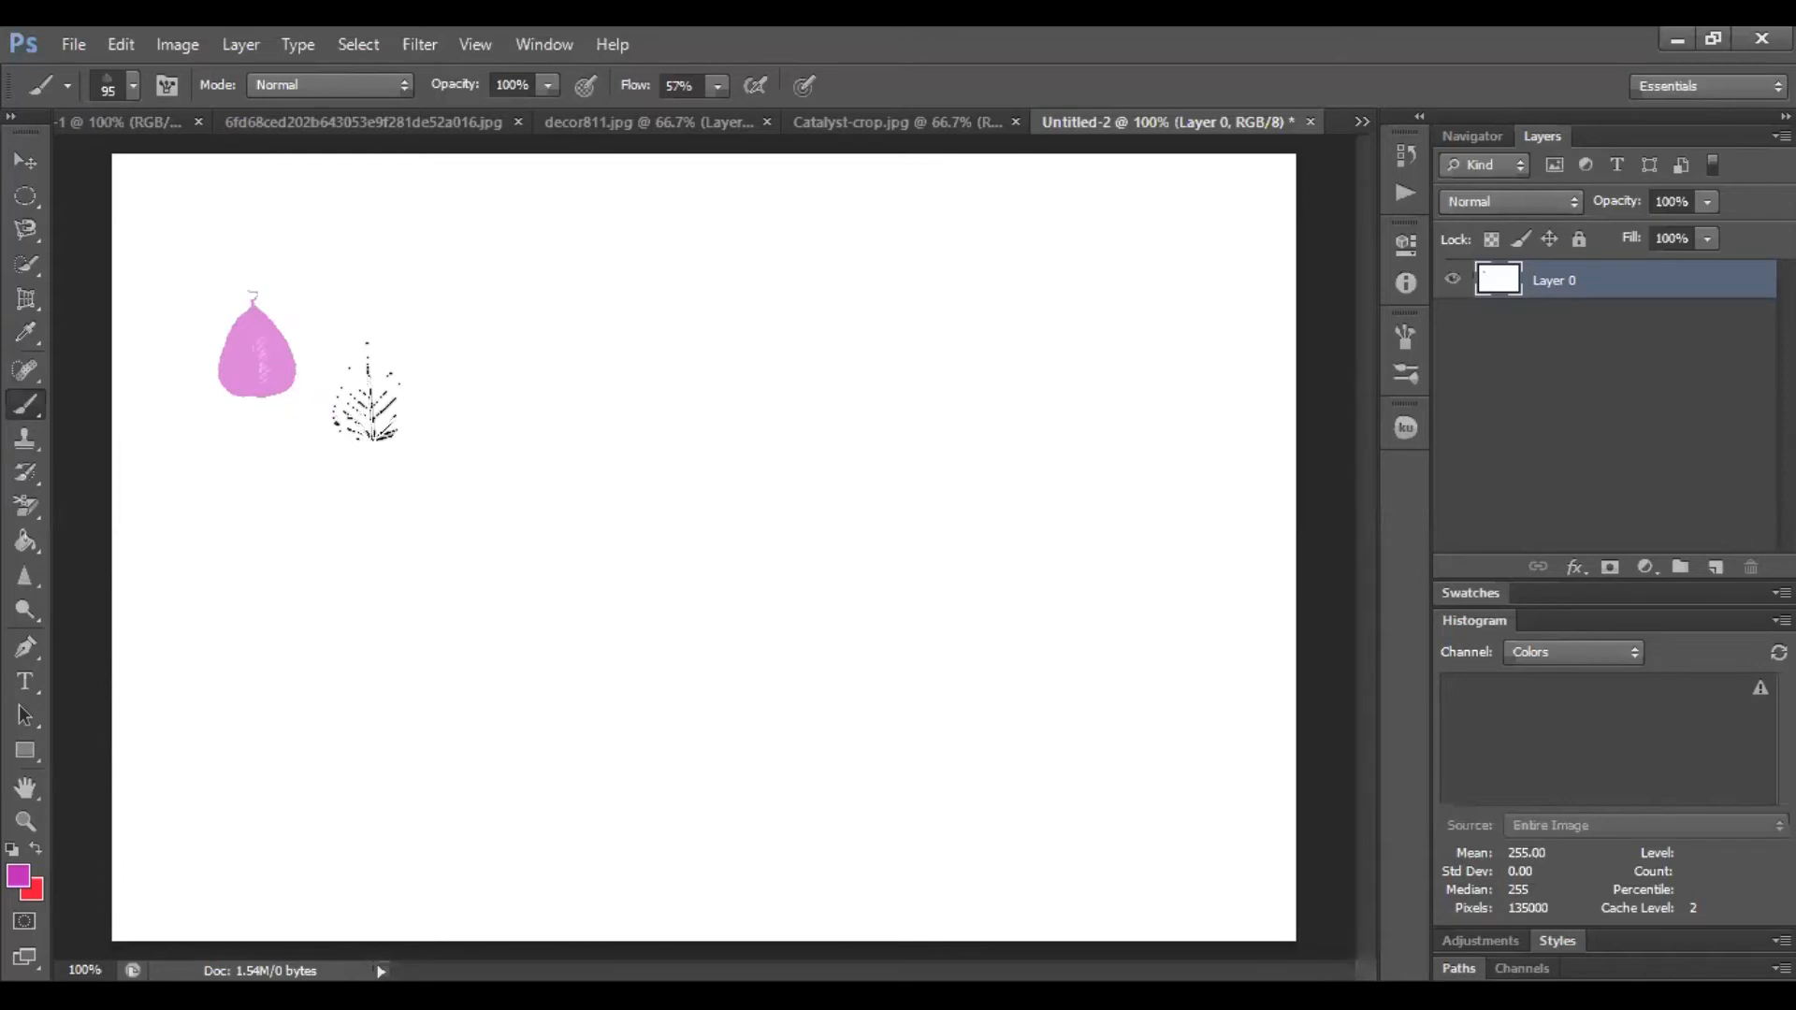
pyautogui.click(372, 388)
pyautogui.click(575, 542)
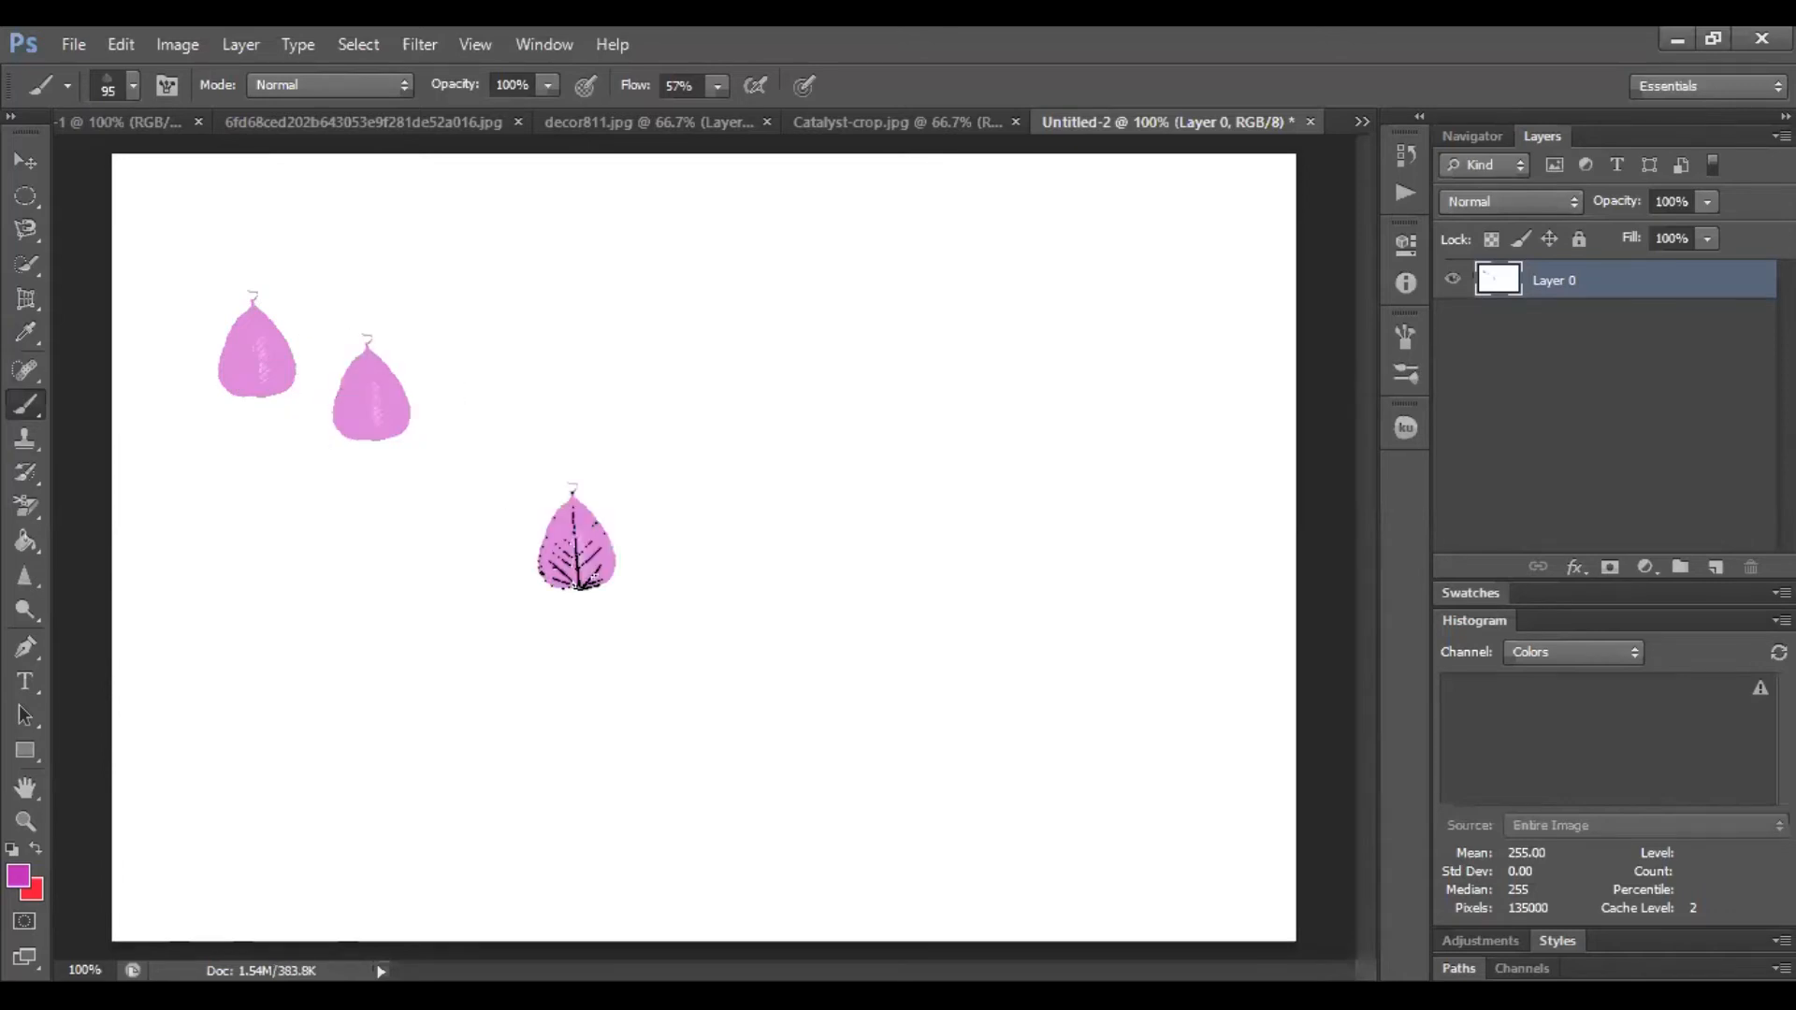
# Stamp about a dozen more leaves across the canvas with the configured leaf brush
pyautogui.click(466, 335)
pyautogui.click(552, 374)
pyautogui.click(617, 437)
pyautogui.click(716, 430)
pyautogui.click(811, 440)
pyautogui.click(839, 538)
pyautogui.click(808, 624)
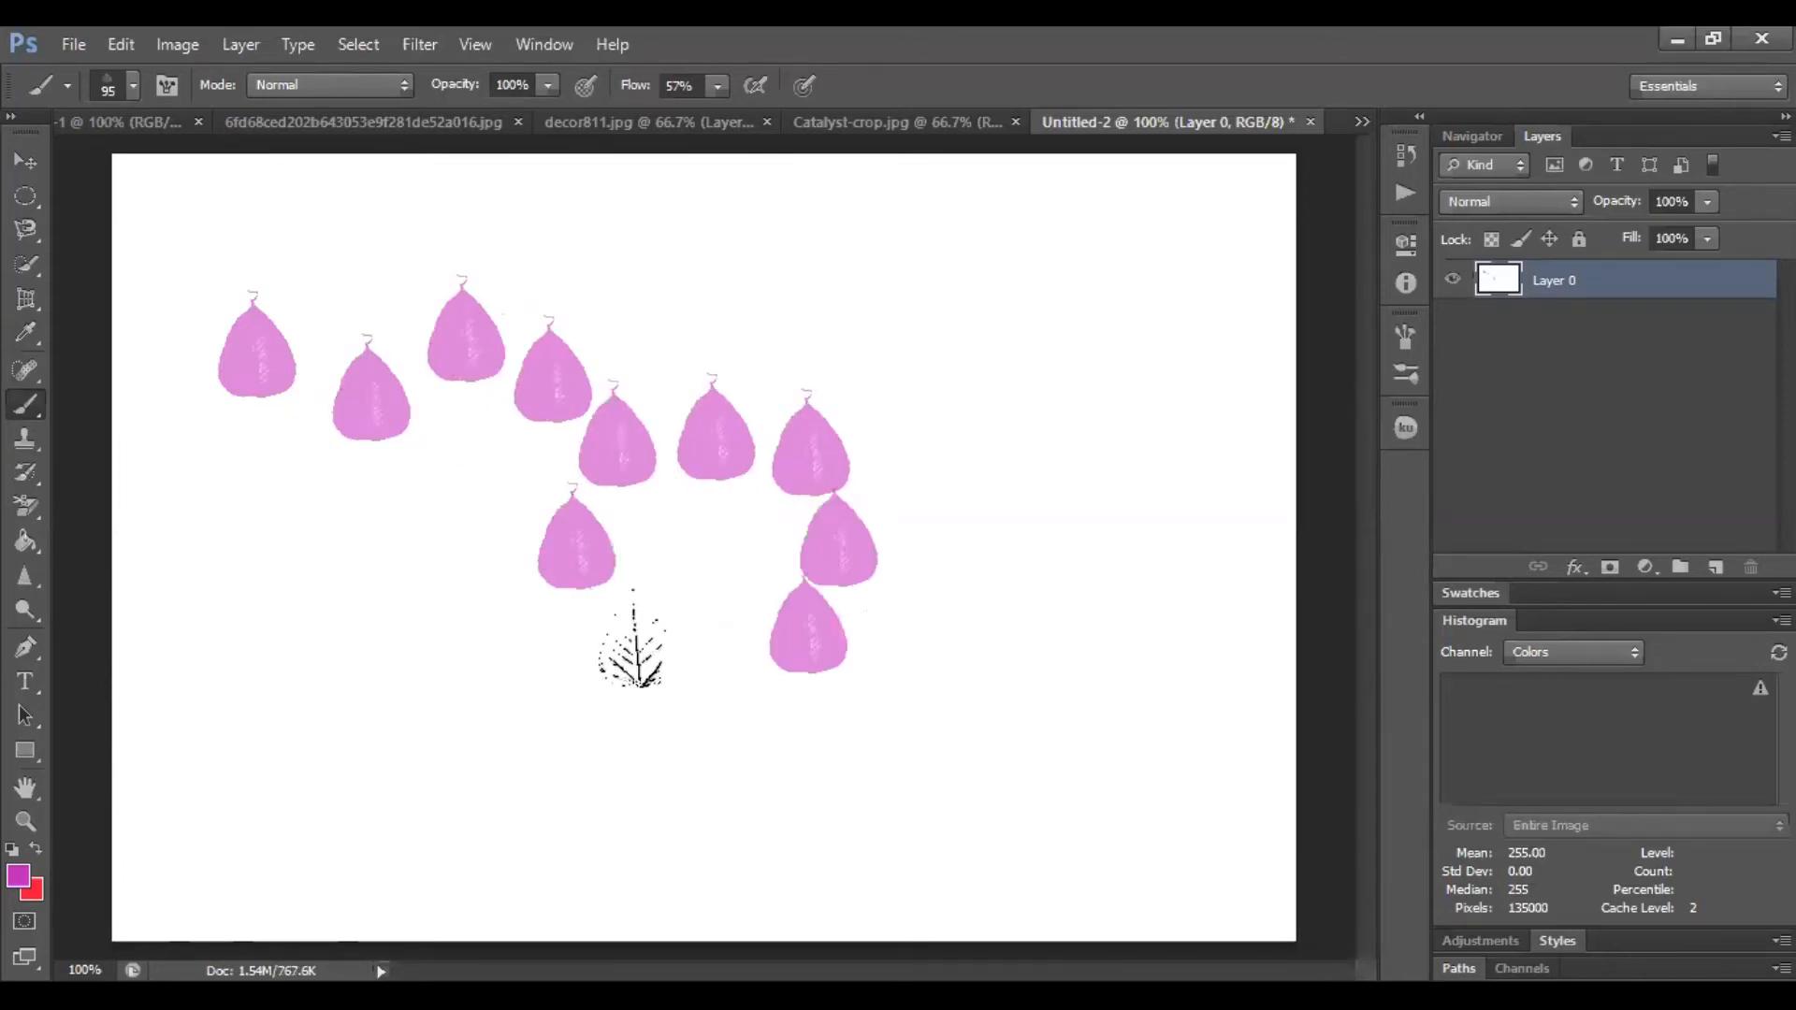
pyautogui.click(712, 647)
pyautogui.click(616, 631)
pyautogui.click(519, 617)
pyautogui.click(437, 569)
pyautogui.click(355, 514)
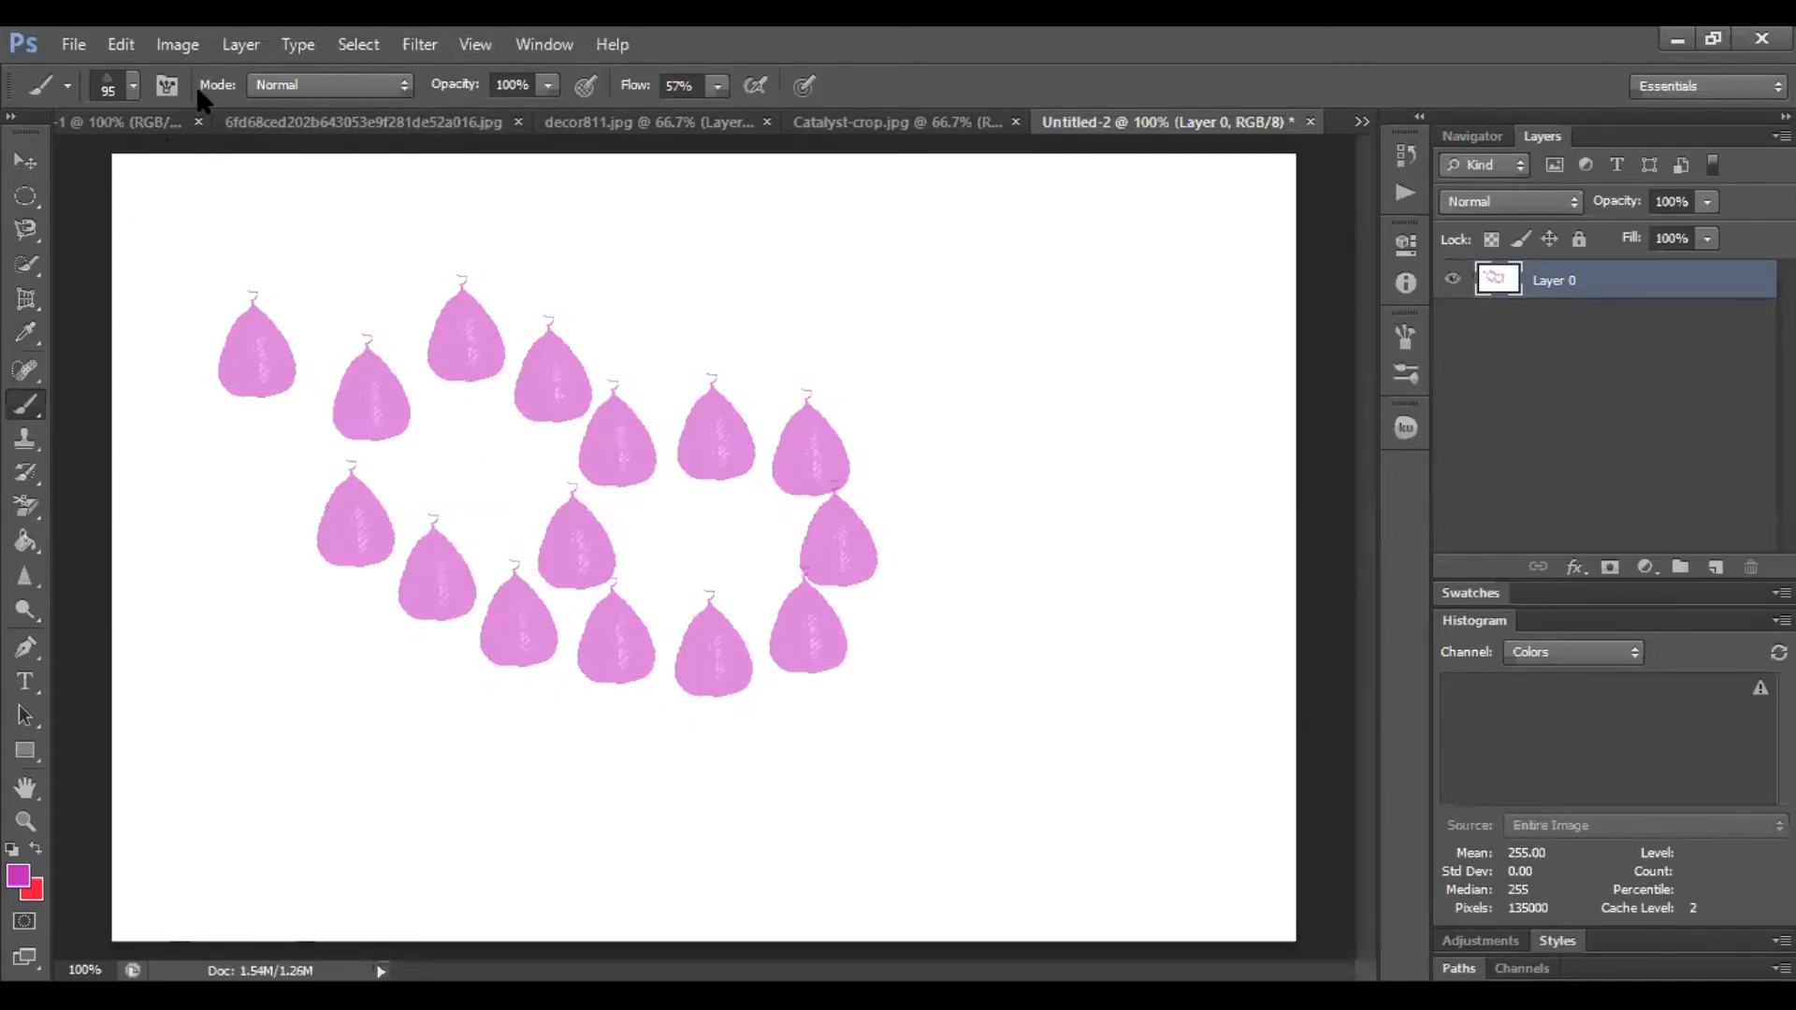
# Reduce the leaf brush size to 30 px and stamp four small leaves near the top of the canvas
pyautogui.click(134, 86)
pyautogui.moveTo(161, 169); pyautogui.dragTo(141, 169)
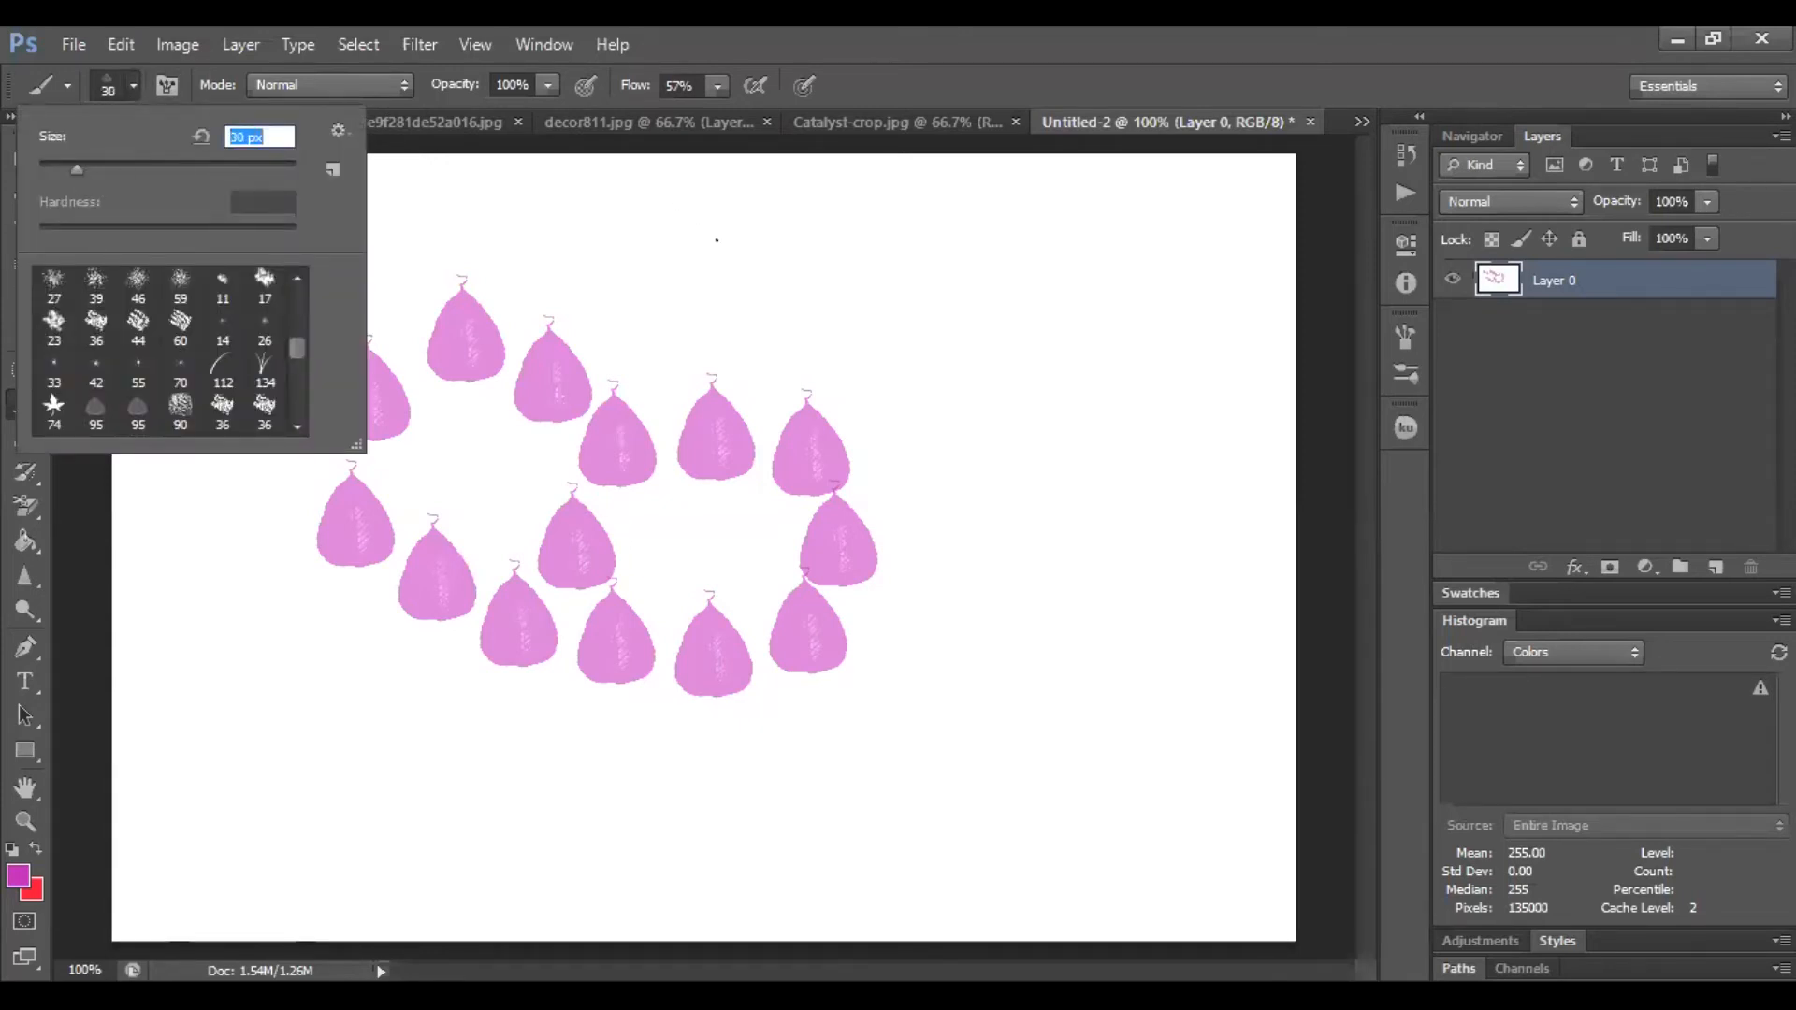
pyautogui.click(695, 242)
pyautogui.click(741, 250)
pyautogui.click(911, 278)
pyautogui.click(773, 310)
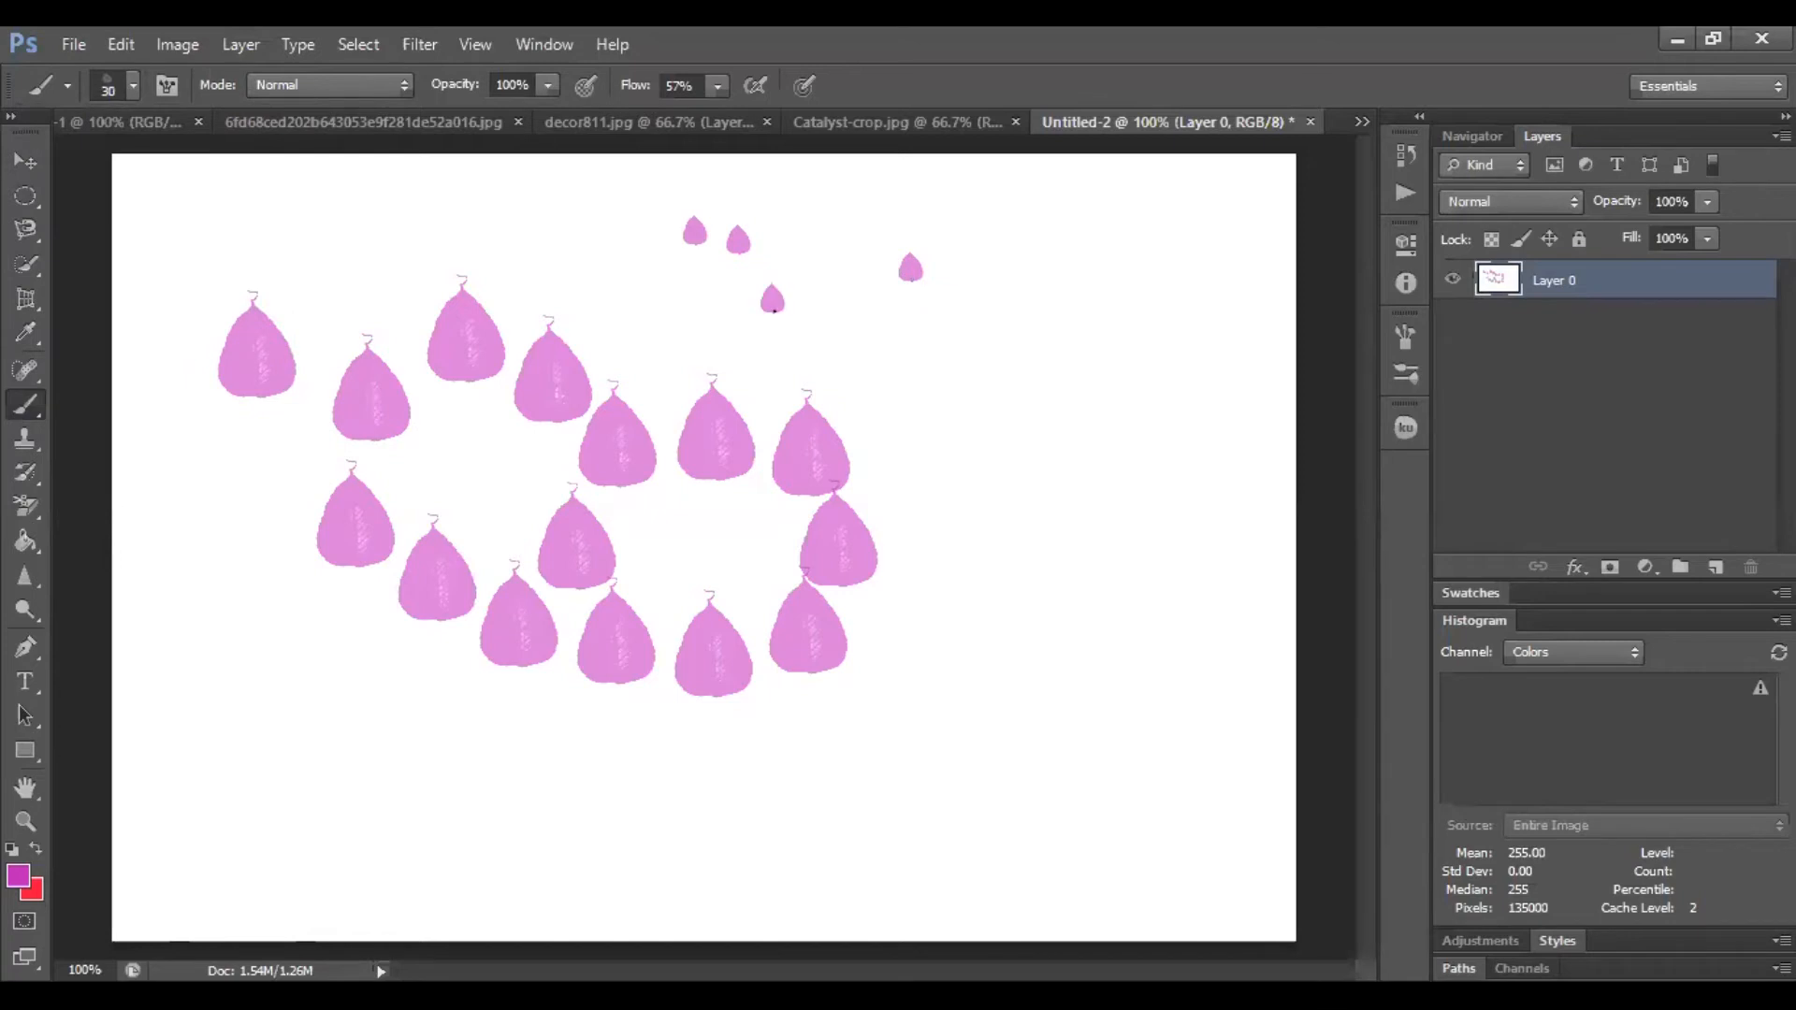
# Set Flow to 100% and paint a curved trail of leaves across the canvas
pyautogui.click(718, 86)
pyautogui.moveTo(718, 116); pyautogui.dragTo(775, 116)
pyautogui.moveTo(964, 455)
pyautogui.mouseDown()
pyautogui.moveTo(1008, 528)
pyautogui.moveTo(975, 694)
pyautogui.moveTo(780, 798)
pyautogui.moveTo(583, 795)
pyautogui.mouseUp()
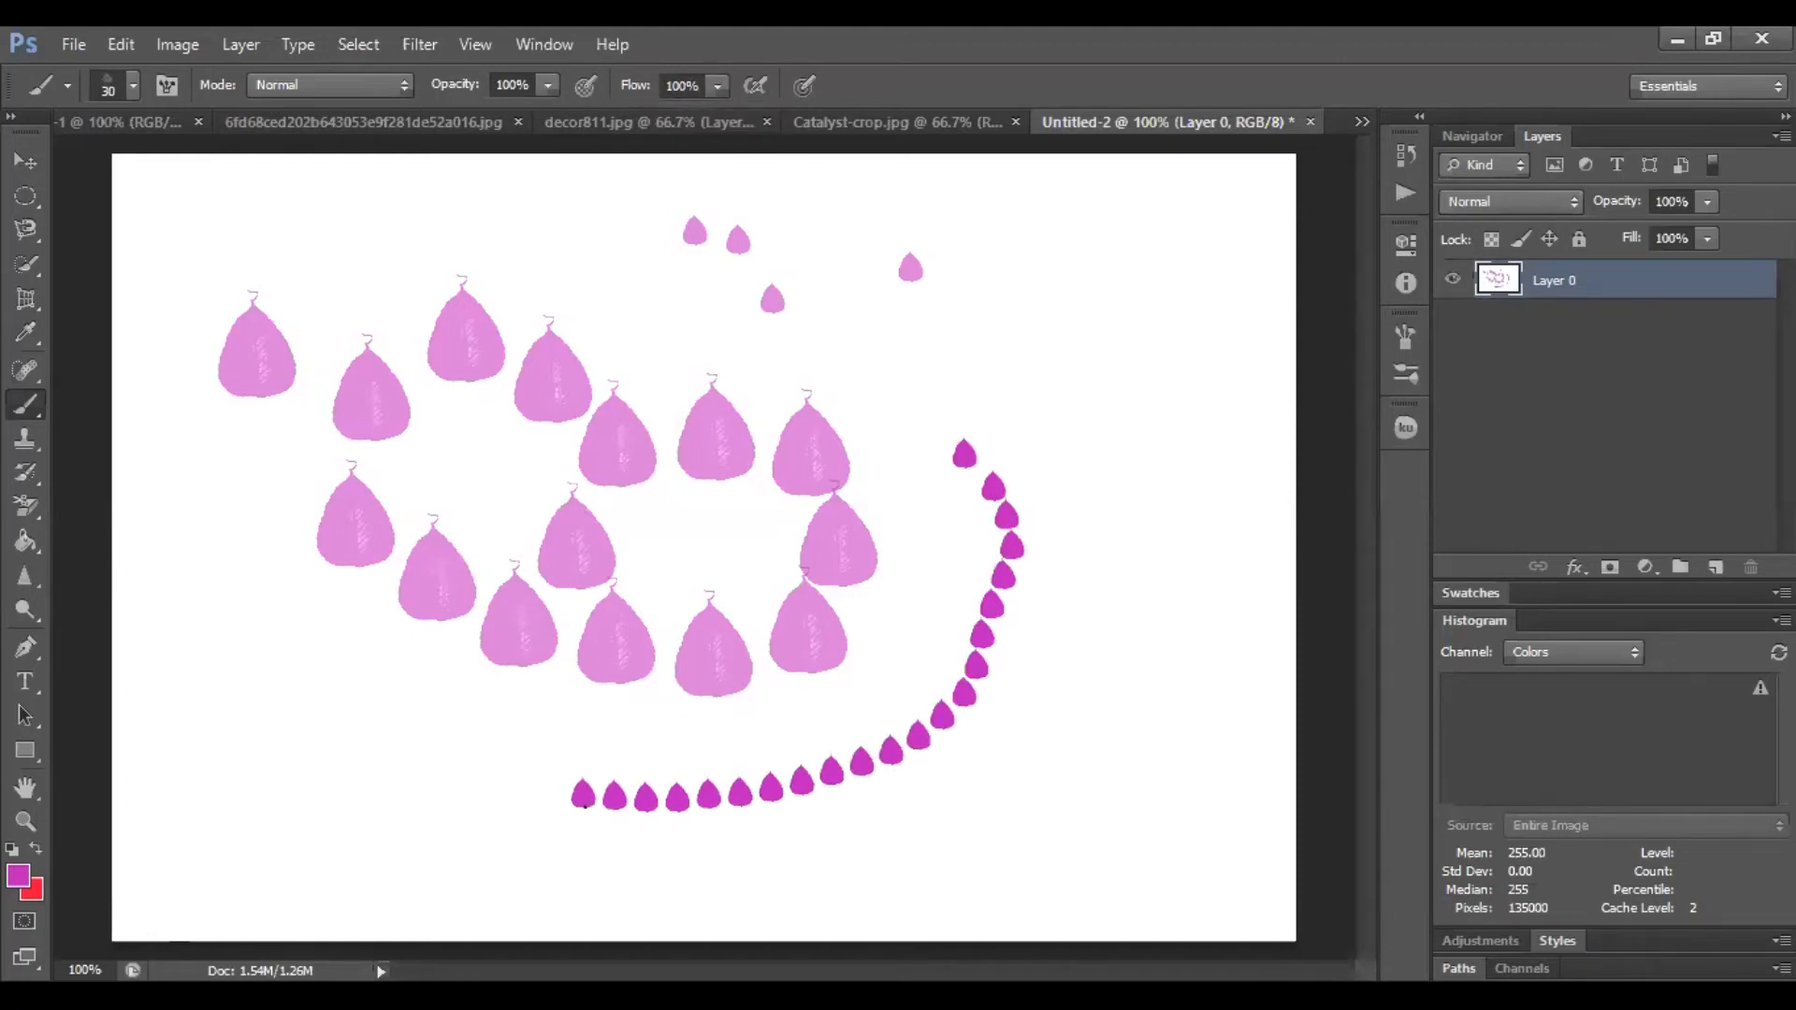
# Lower Flow to 34% and paint a second, fainter curved leaf trail
pyautogui.click(718, 86)
pyautogui.moveTo(718, 116); pyautogui.dragTo(630, 118)
pyautogui.moveTo(1166, 302)
pyautogui.mouseDown()
pyautogui.moveTo(1214, 533)
pyautogui.moveTo(1202, 565)
pyautogui.moveTo(1056, 822)
pyautogui.moveTo(888, 917)
pyautogui.mouseUp()
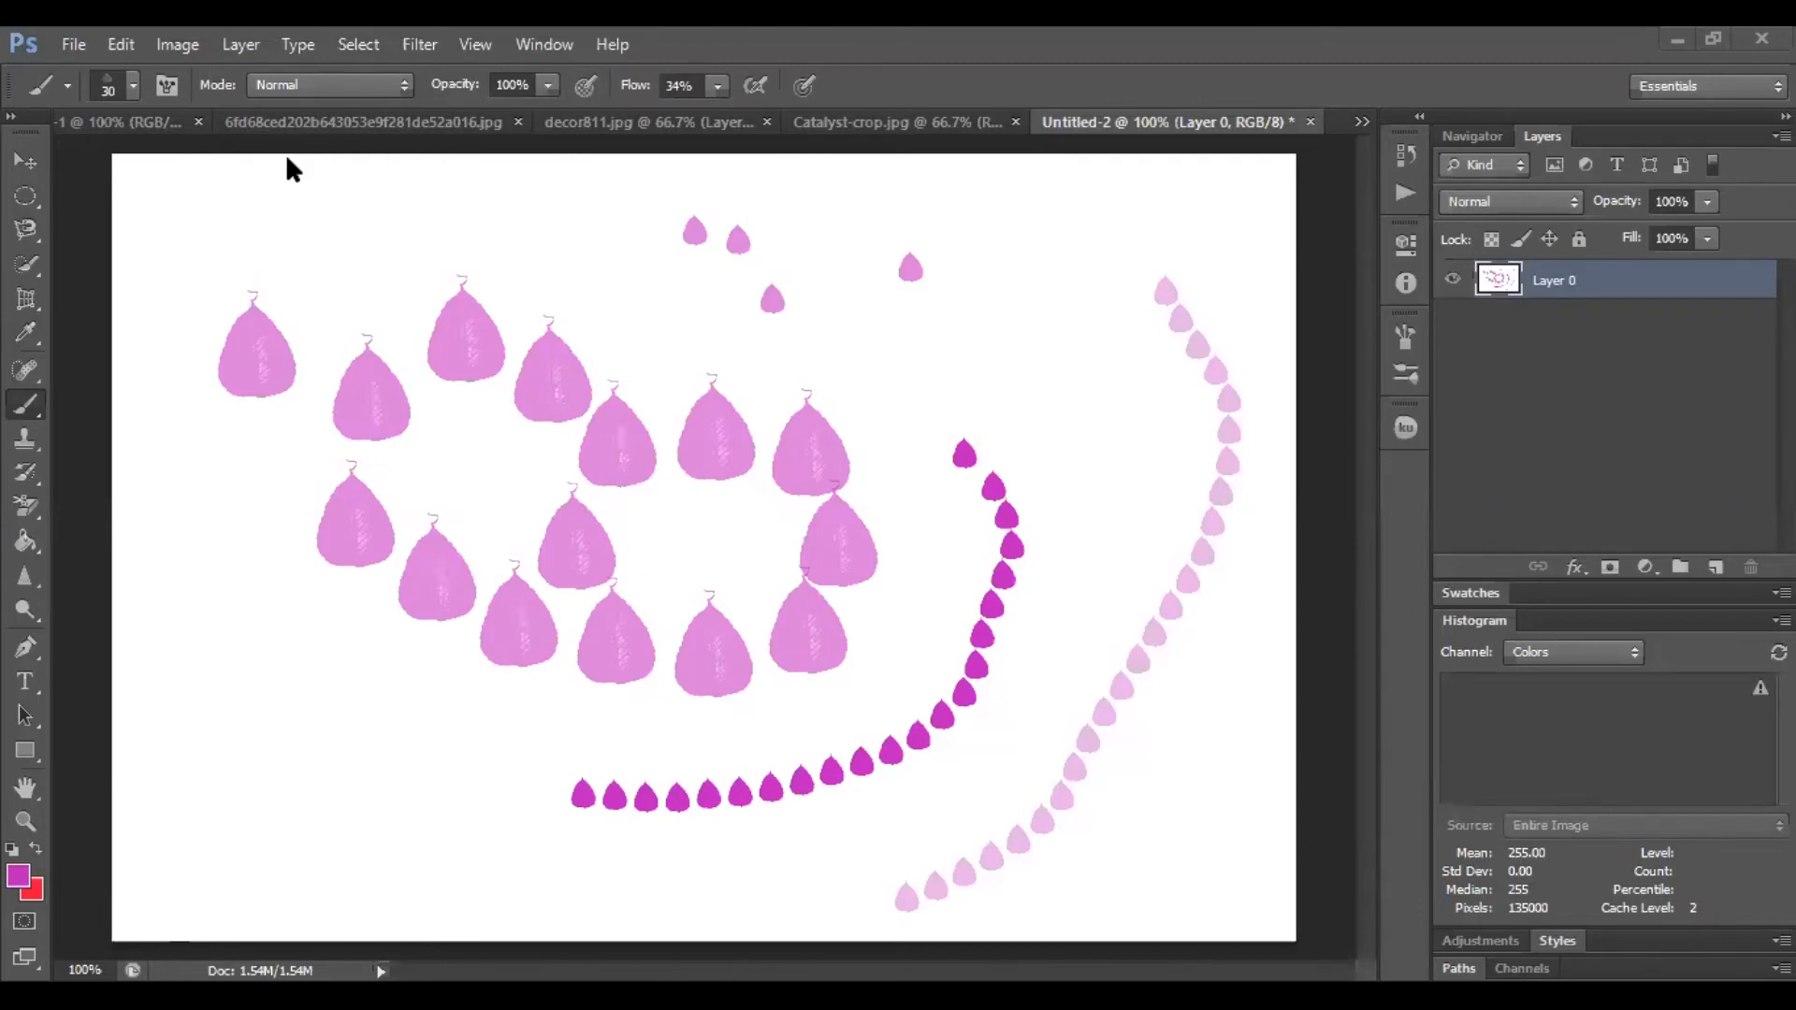
# Set Flow to 69%, enable airbrush build-up, and paint a third curved leaf trail
pyautogui.click(715, 84)
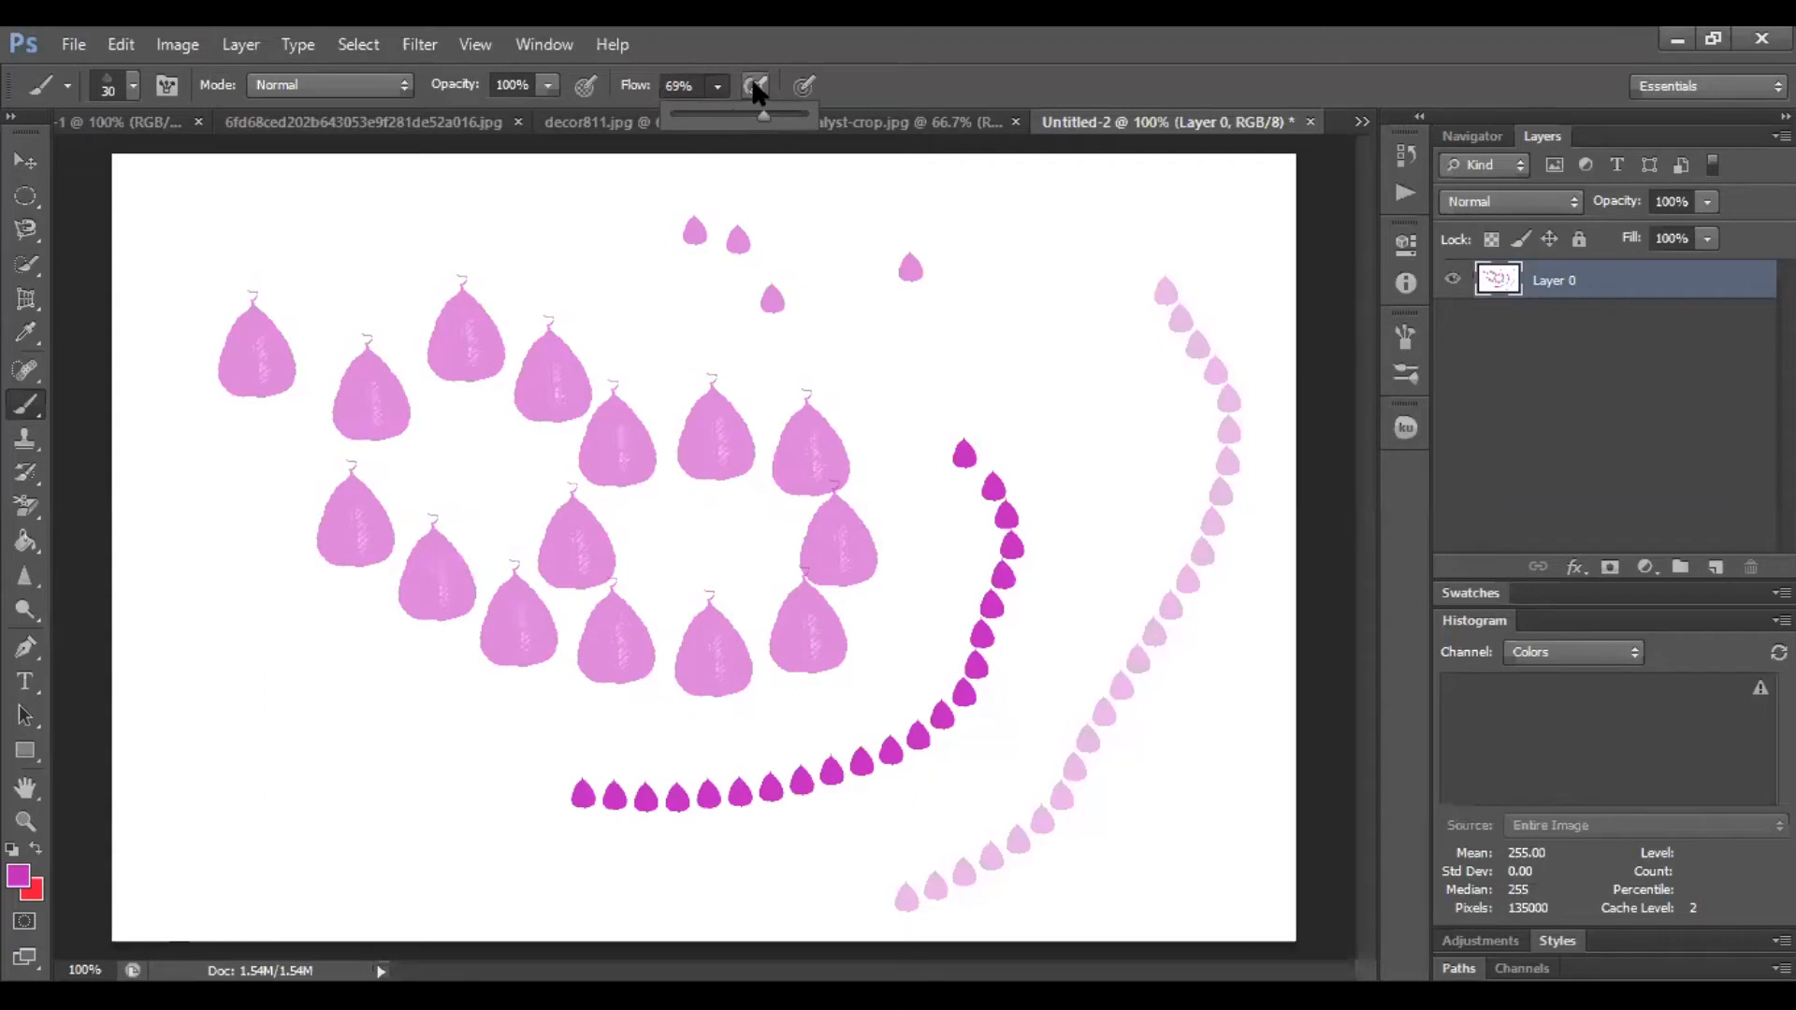
pyautogui.click(756, 86)
pyautogui.moveTo(885, 326)
pyautogui.mouseDown()
pyautogui.moveTo(934, 372)
pyautogui.moveTo(1038, 316)
pyautogui.moveTo(1069, 331)
pyautogui.moveTo(1045, 365)
pyautogui.moveTo(979, 373)
pyautogui.moveTo(979, 321)
pyautogui.moveTo(1034, 266)
pyautogui.moveTo(1196, 227)
pyautogui.moveTo(1134, 279)
pyautogui.moveTo(1134, 416)
pyautogui.moveTo(1072, 681)
pyautogui.moveTo(990, 793)
pyautogui.moveTo(916, 827)
pyautogui.mouseUp()
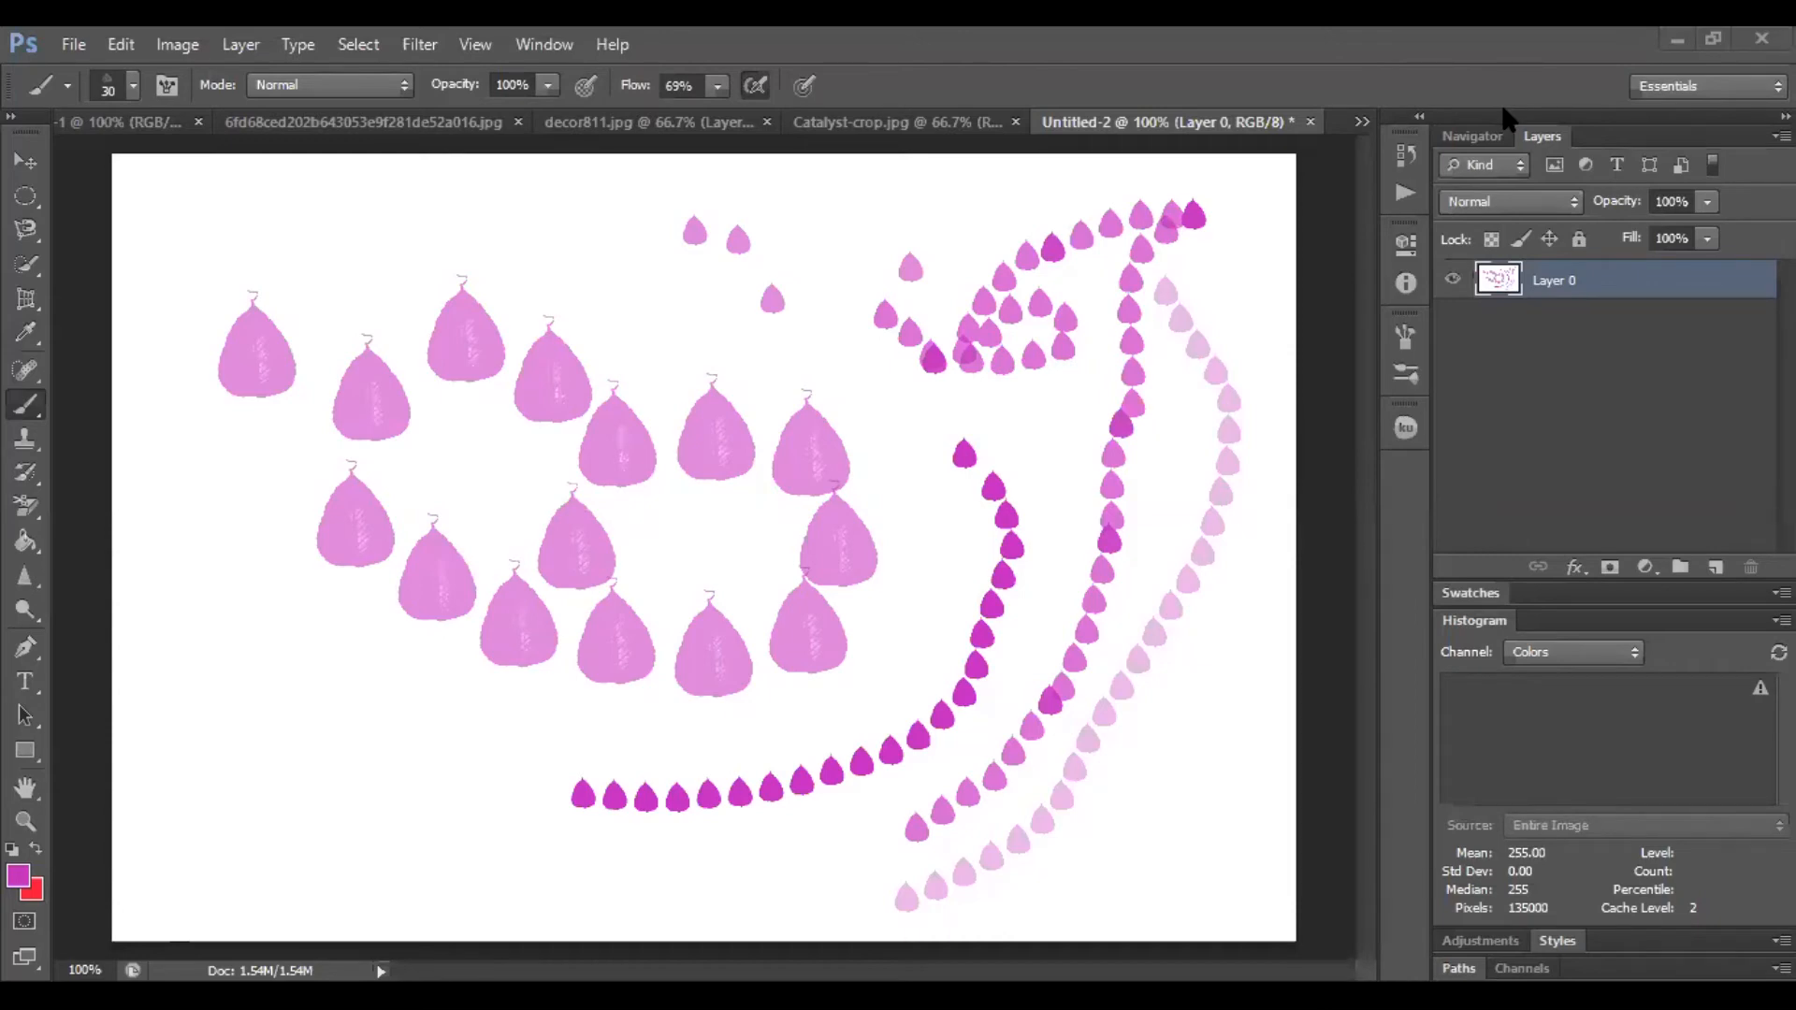
# Switch to the hard round 30 px brush preset and turn airbrush build-up off
pyautogui.click(133, 85)
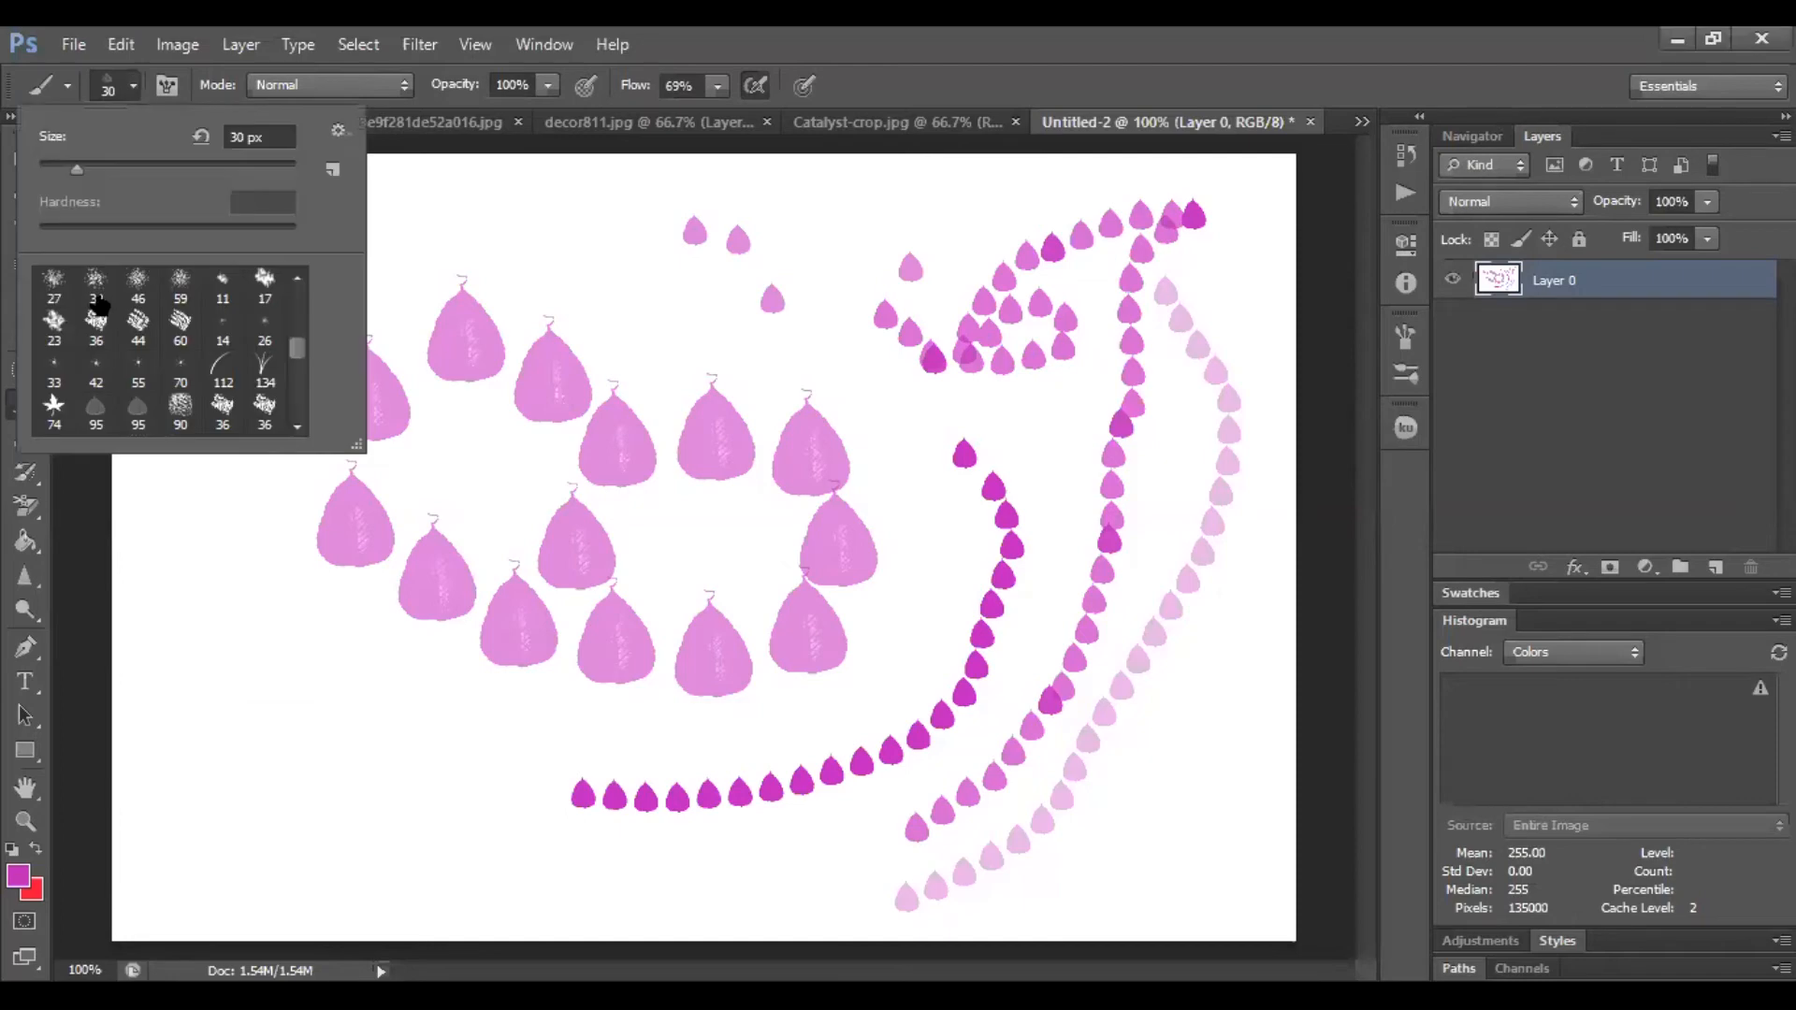
pyautogui.scroll(5, 296, 323)
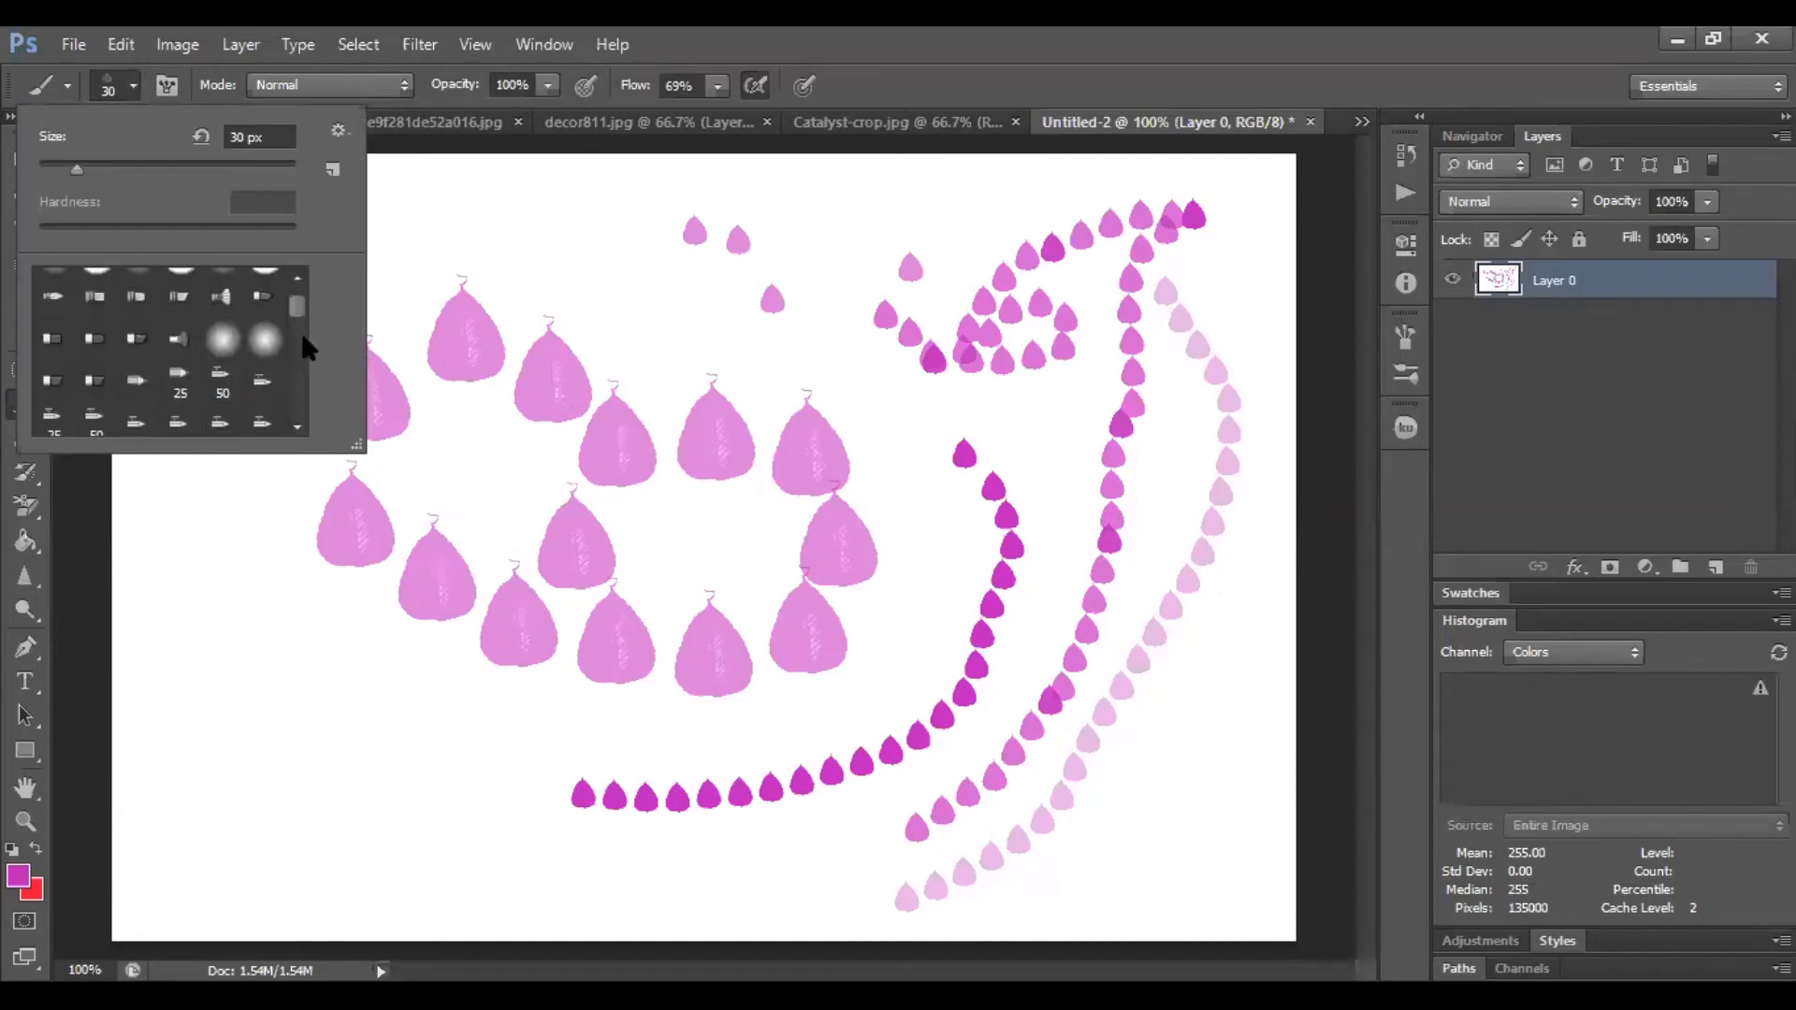
pyautogui.click(98, 290)
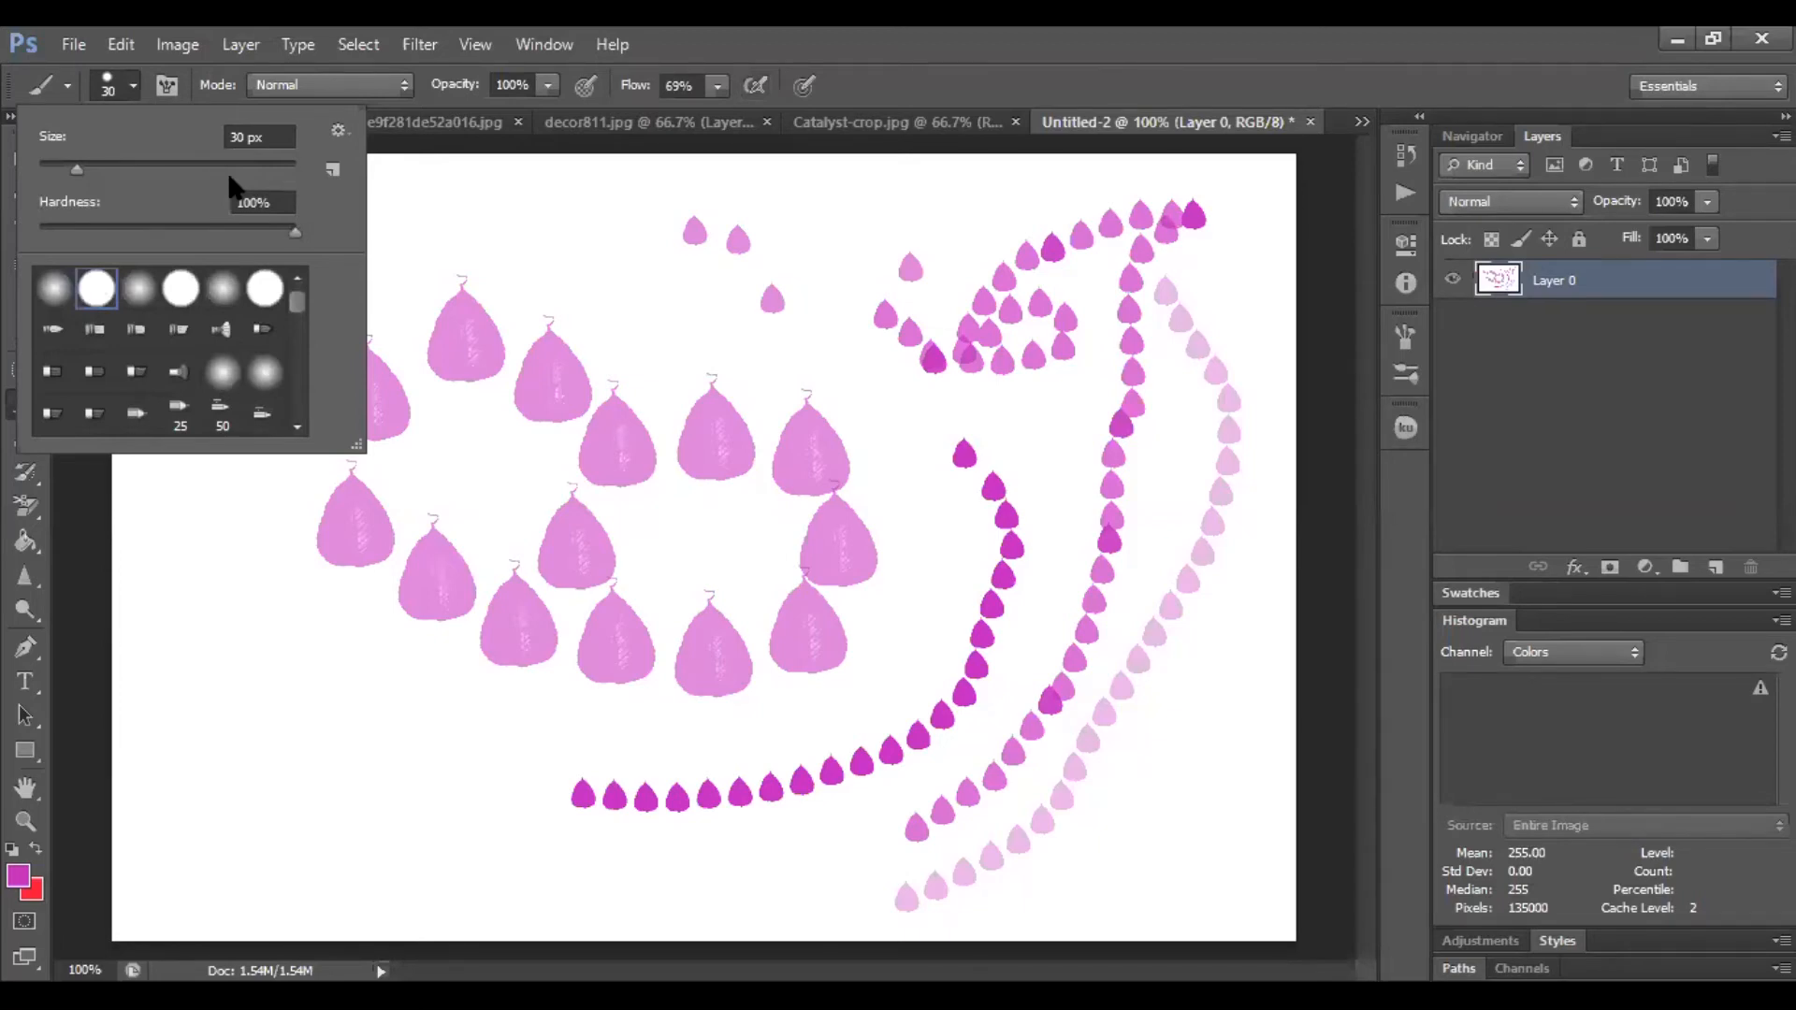
pyautogui.click(756, 85)
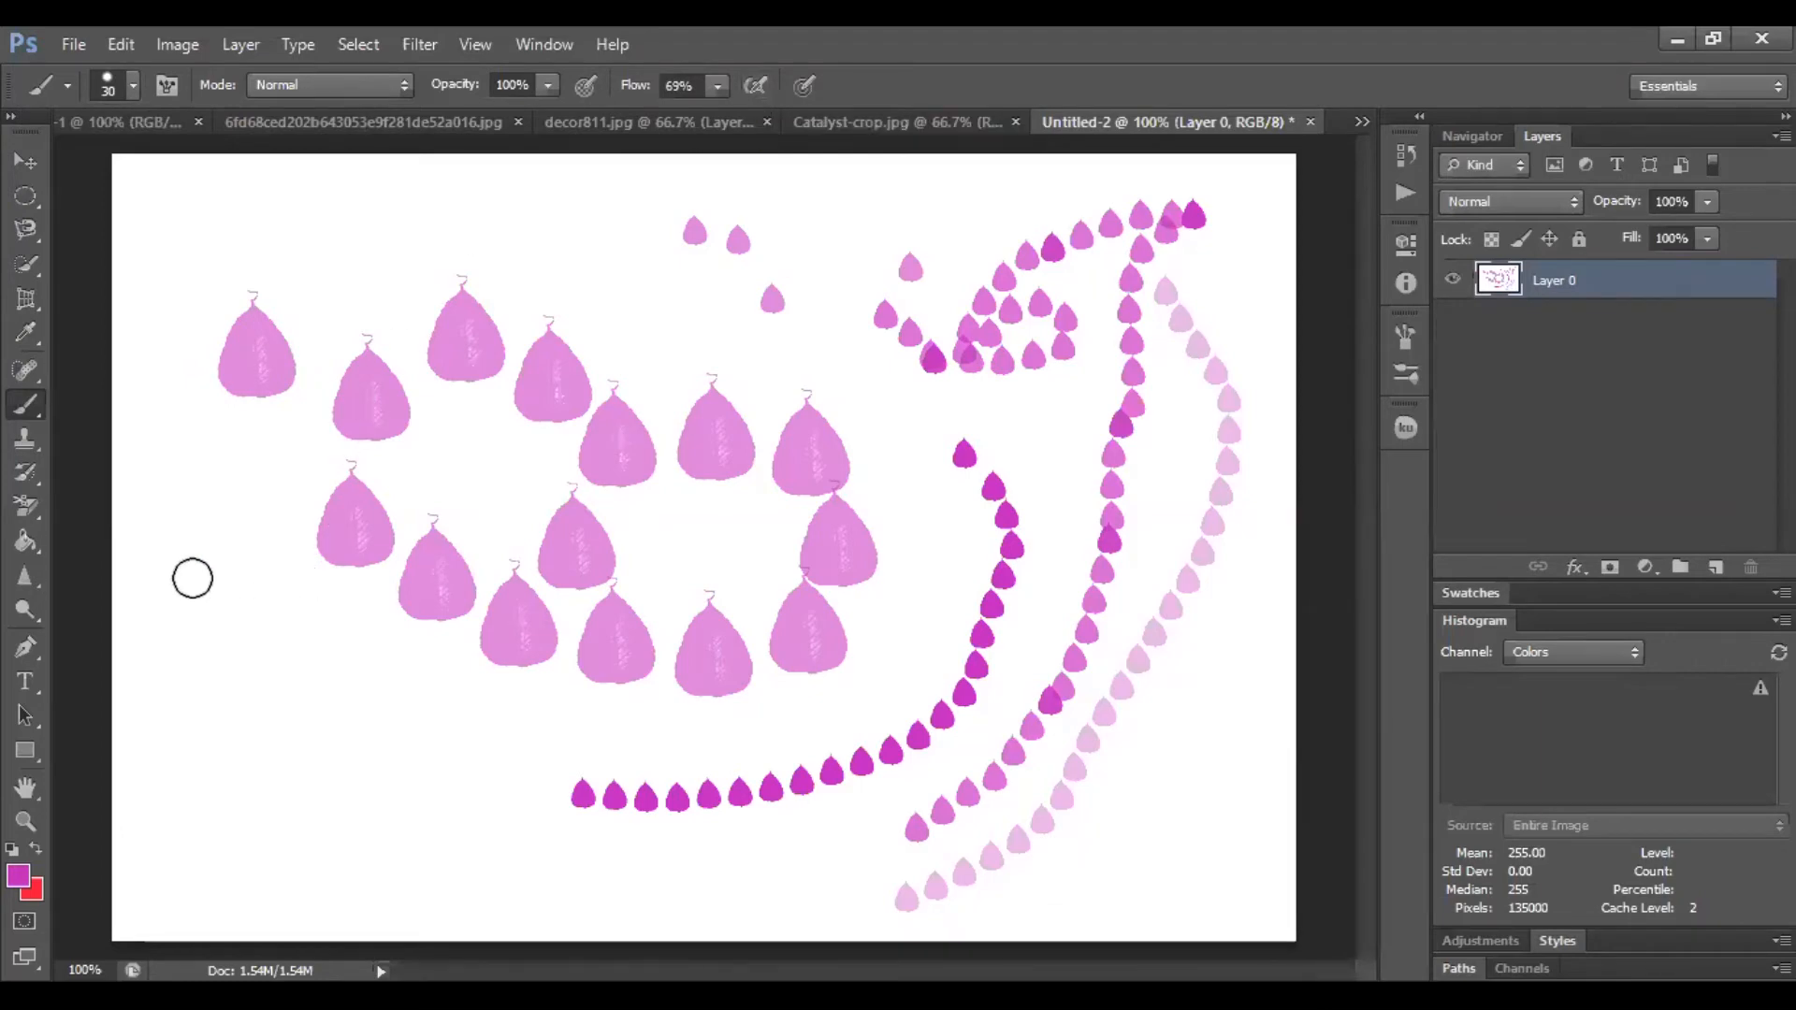
# Set Flow to 100% and paint a vertical stroke down the left side of the canvas
pyautogui.click(716, 85)
pyautogui.moveTo(718, 116); pyautogui.dragTo(764, 117)
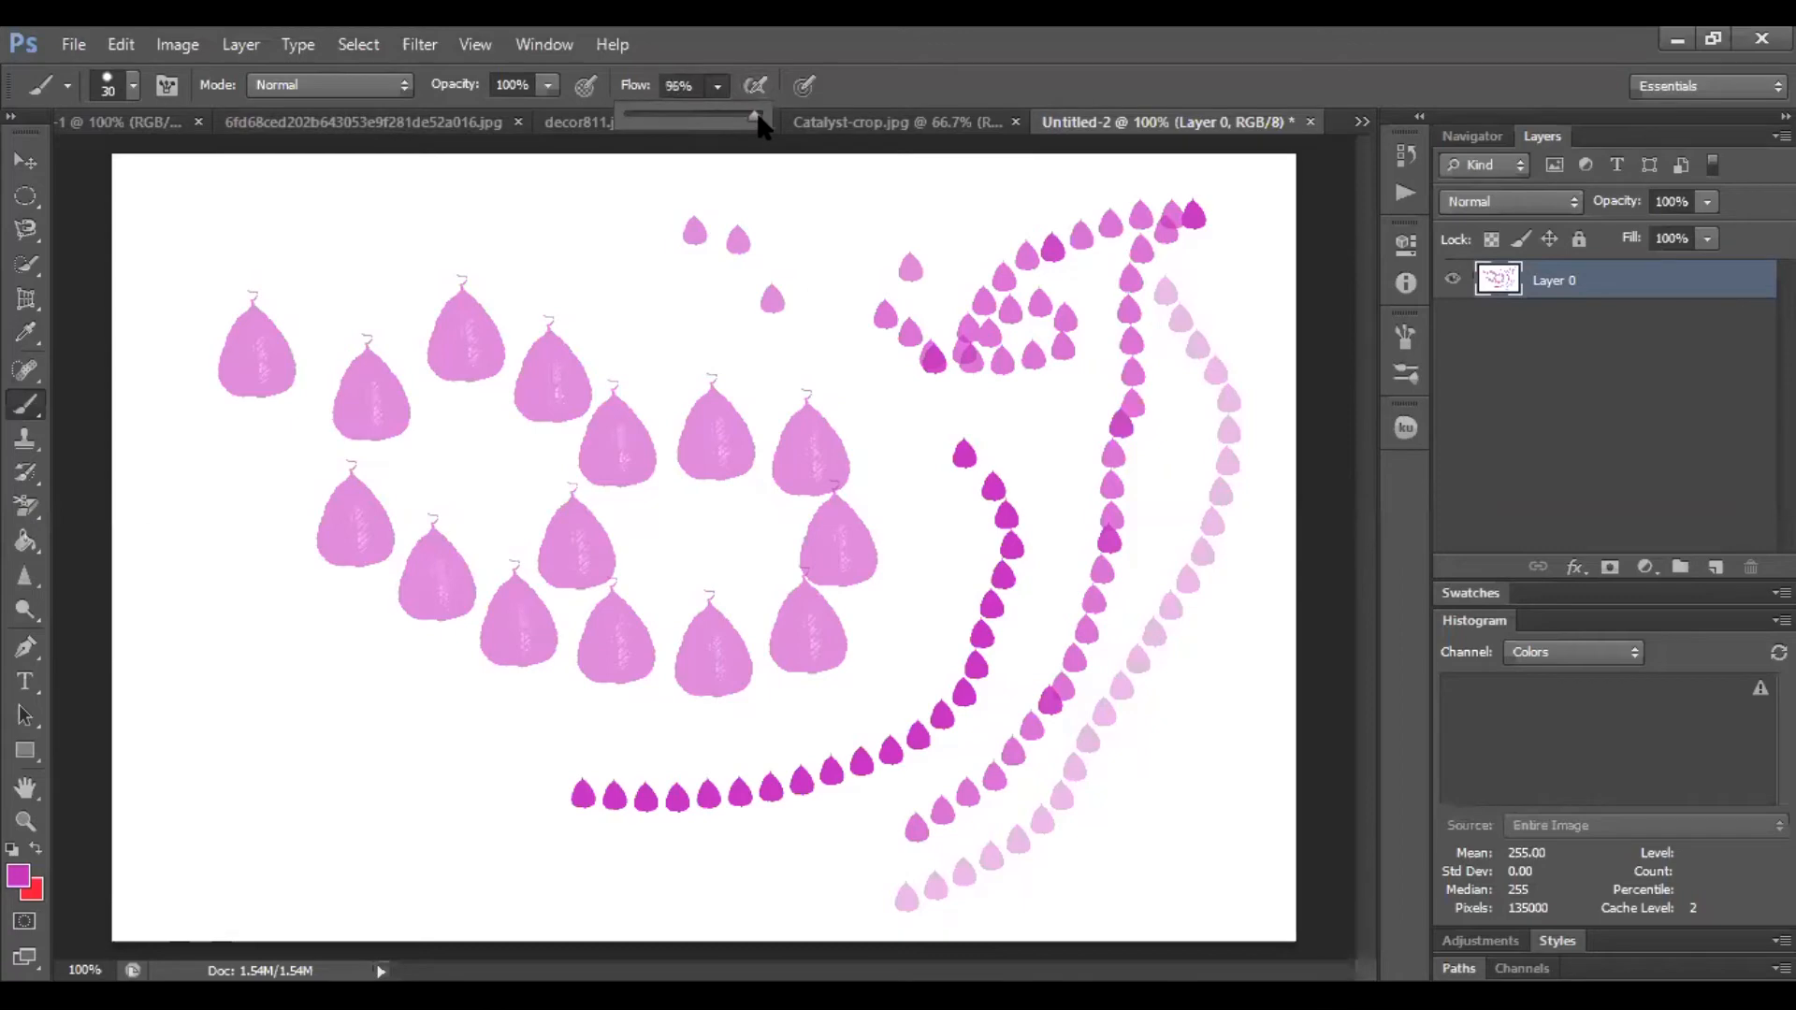
pyautogui.moveTo(194, 511); pyautogui.dragTo(200, 795)
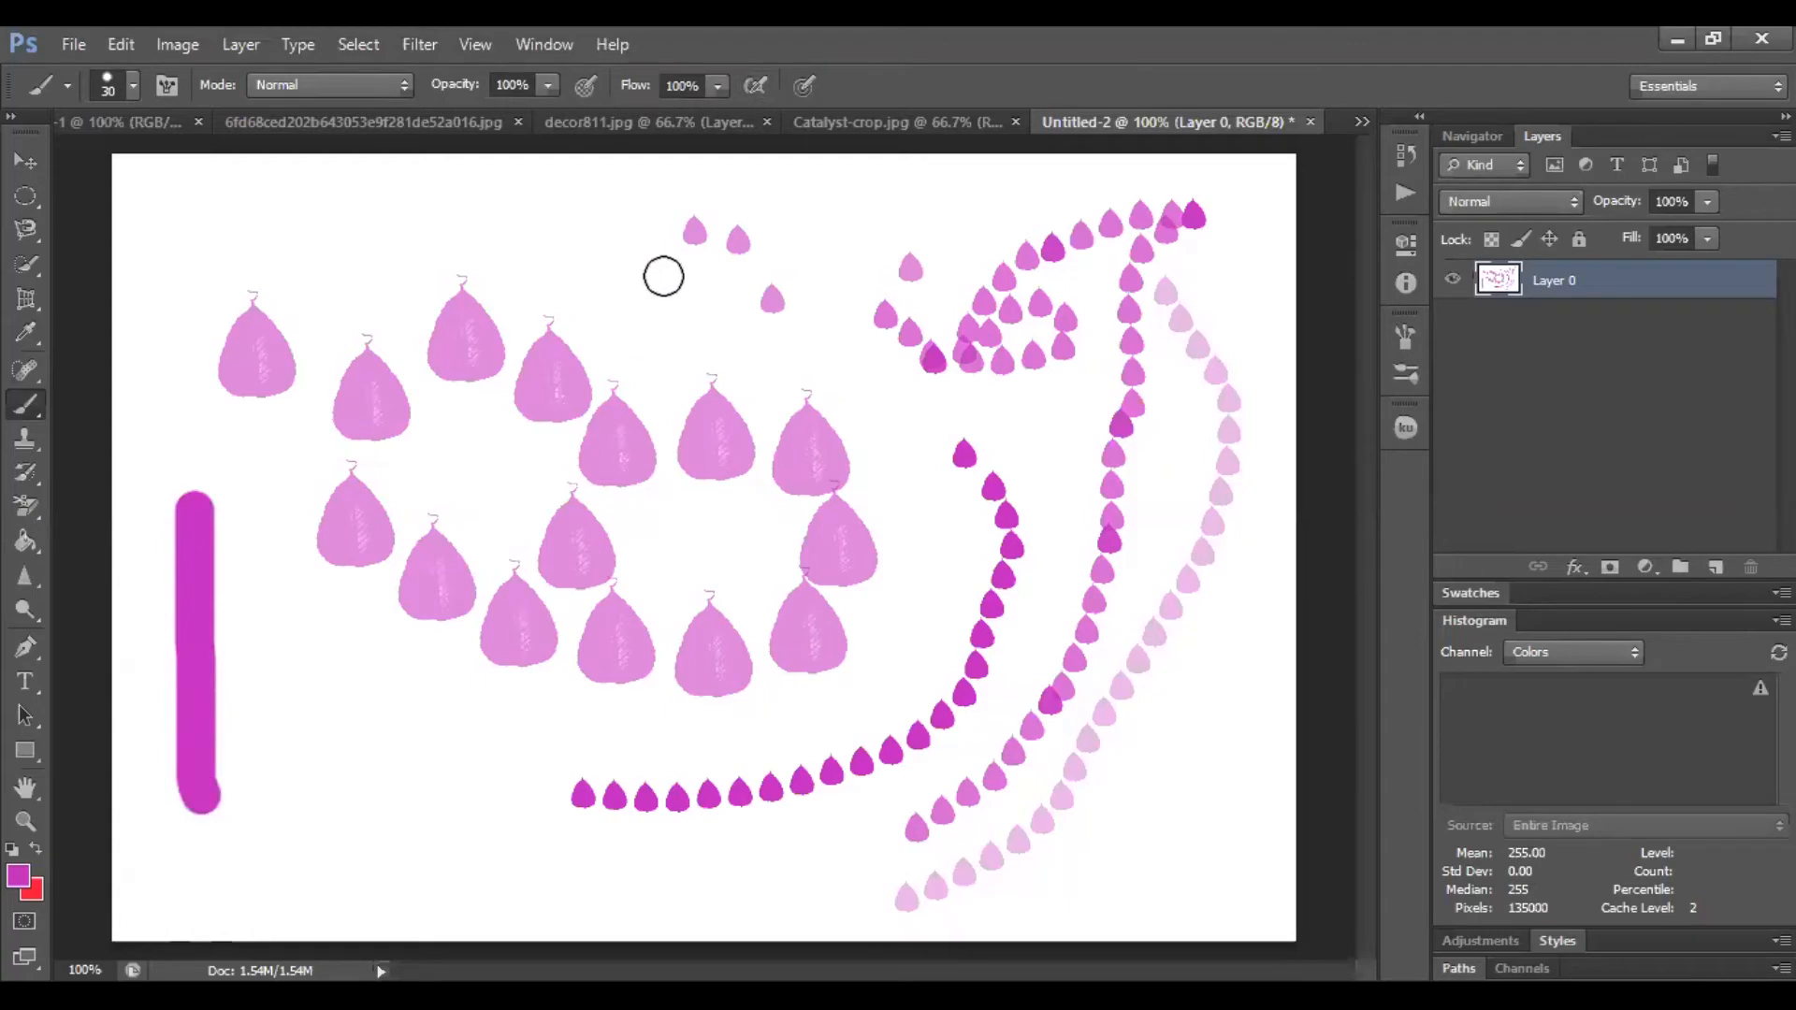
# Turn airbrush build-up on and paint a second vertical stroke beside the first
pyautogui.click(758, 86)
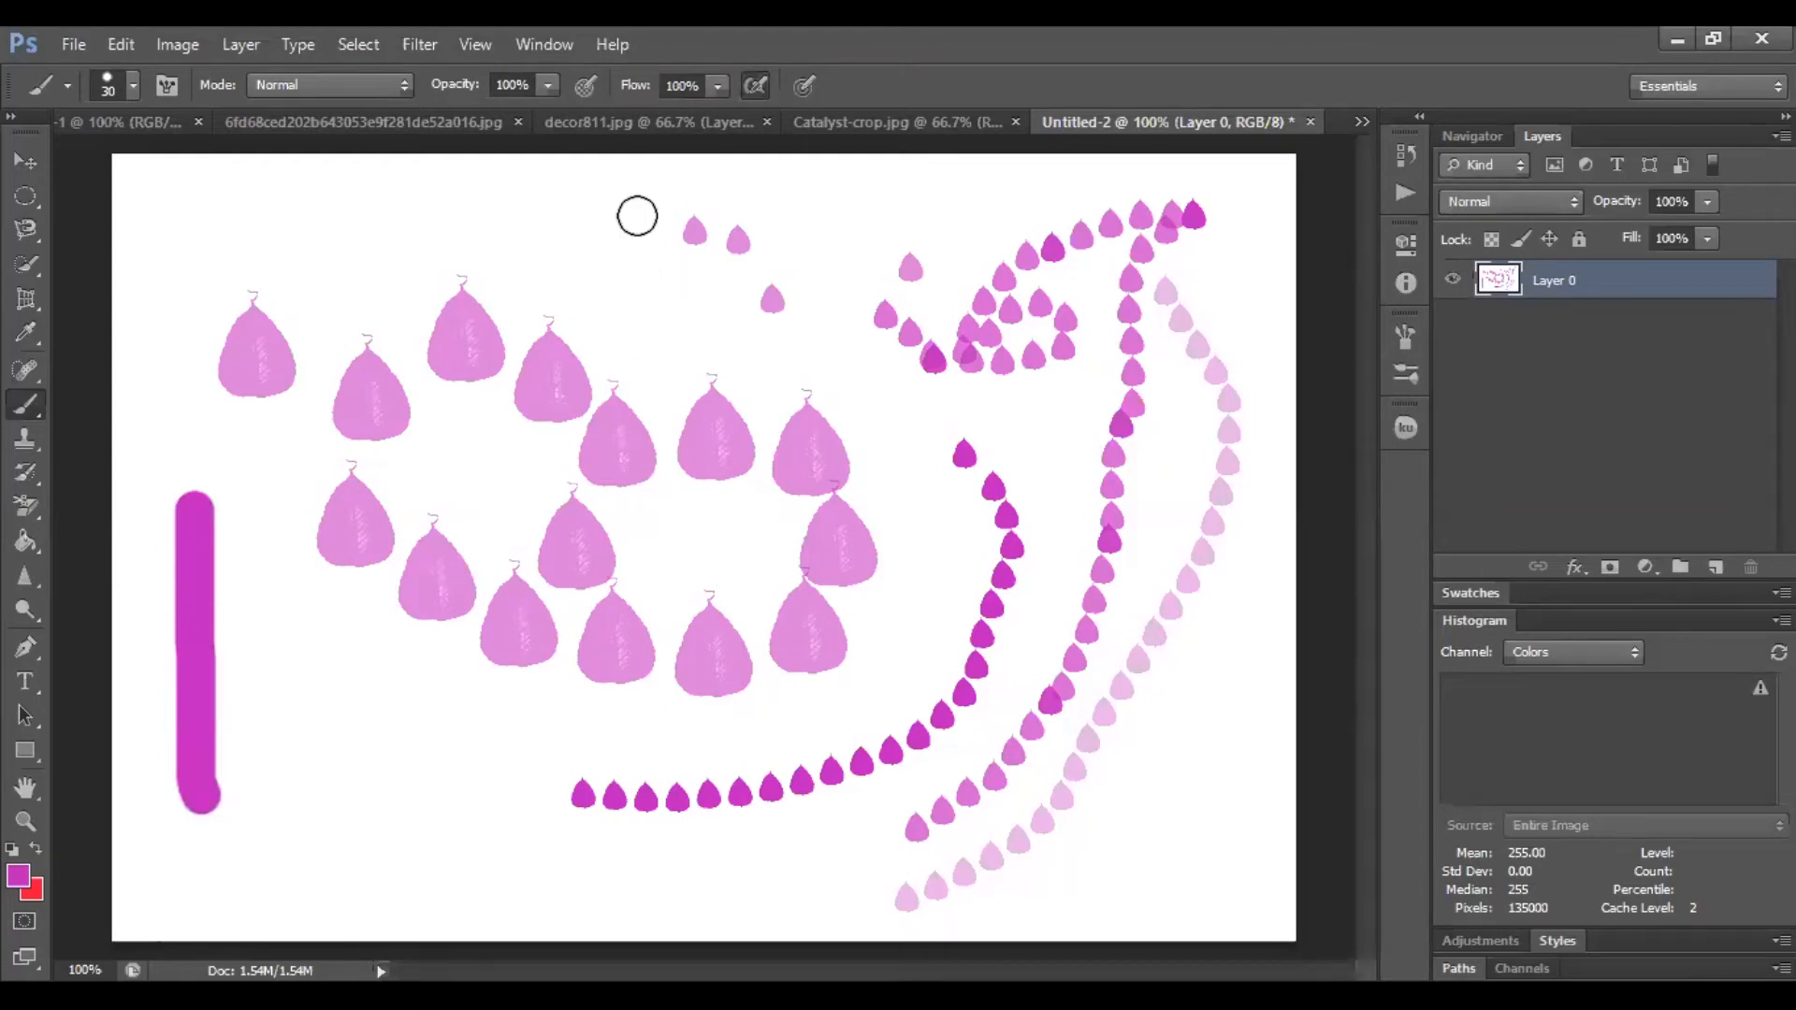
pyautogui.moveTo(271, 505); pyautogui.dragTo(259, 812)
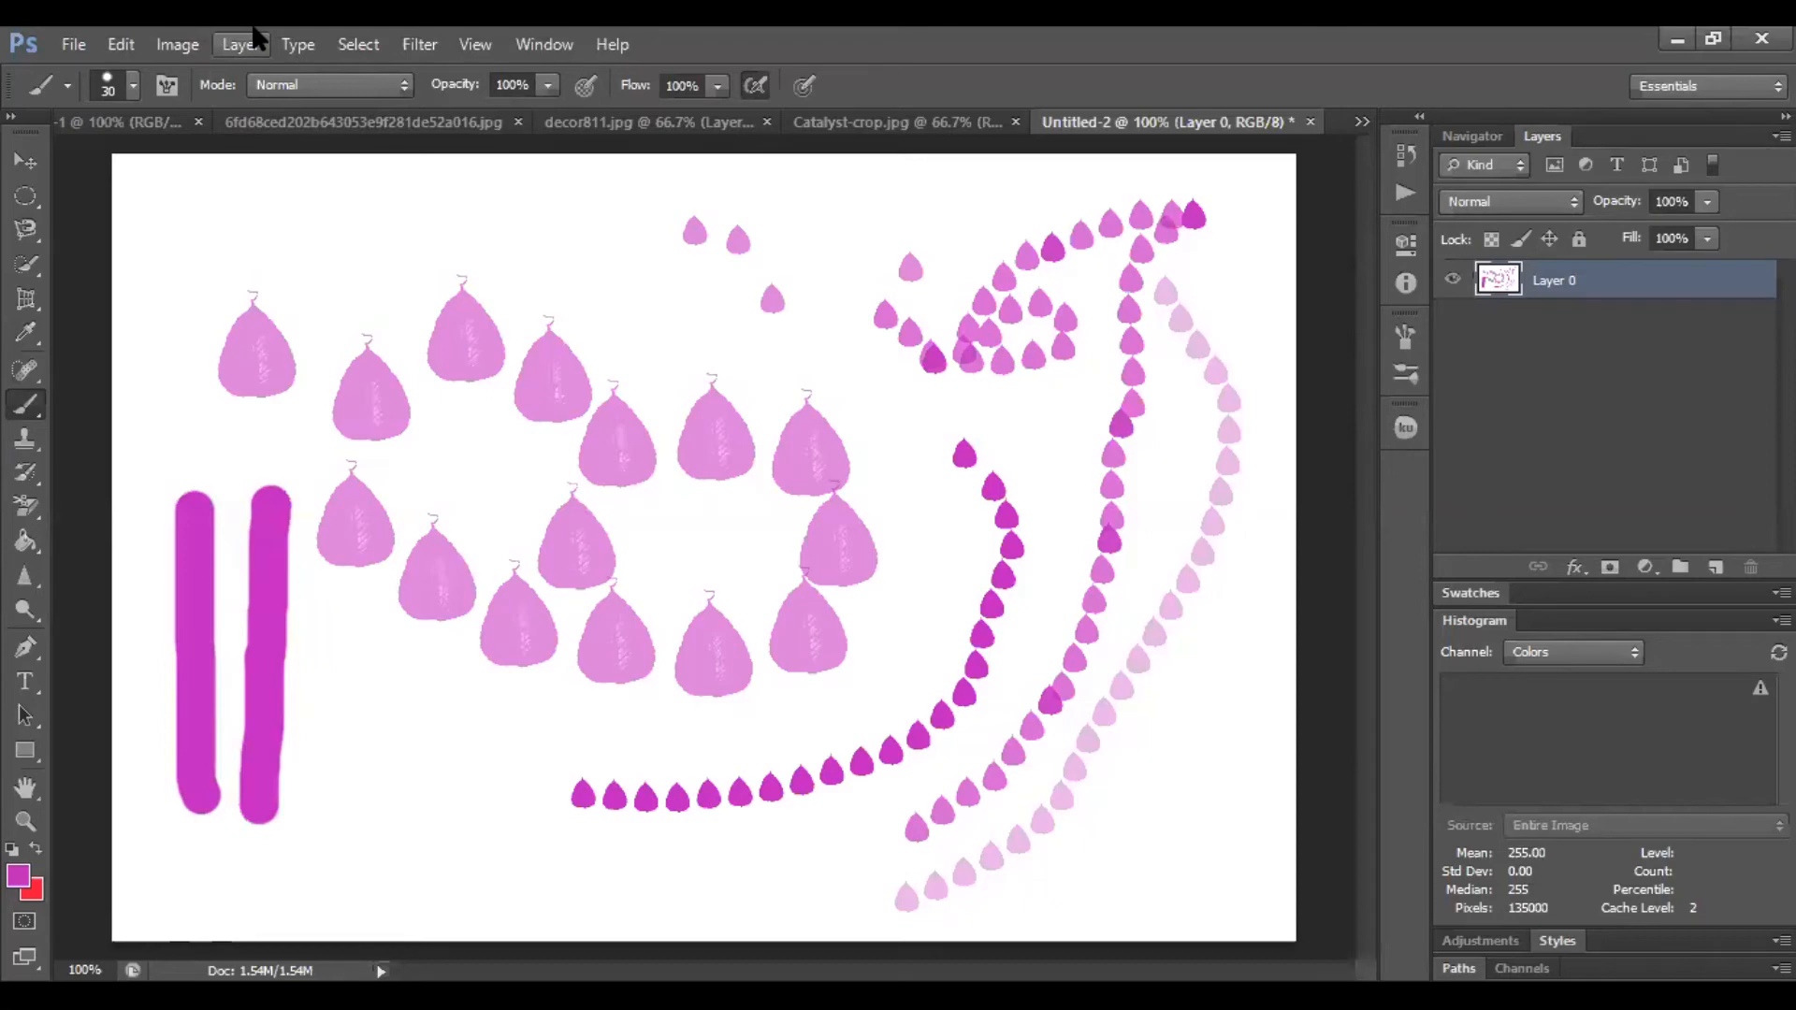
# Reselect the hard round 30 px brush preset
pyautogui.click(134, 87)
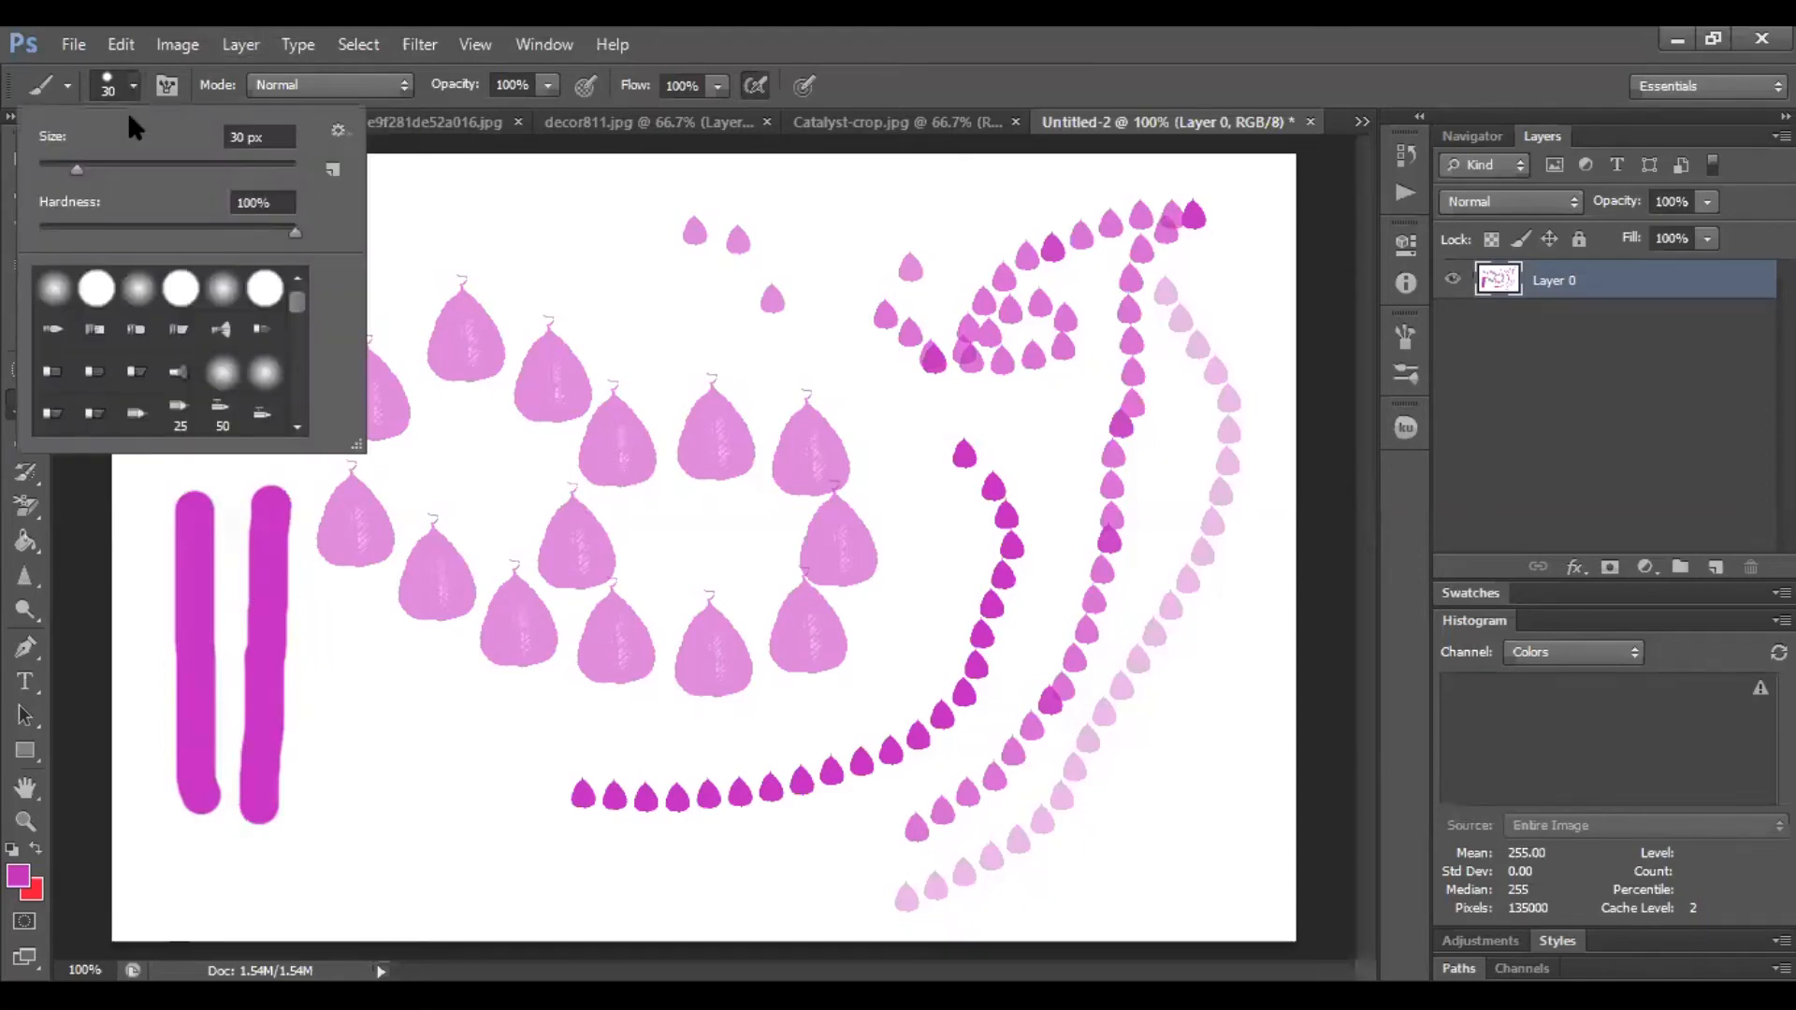
pyautogui.click(106, 295)
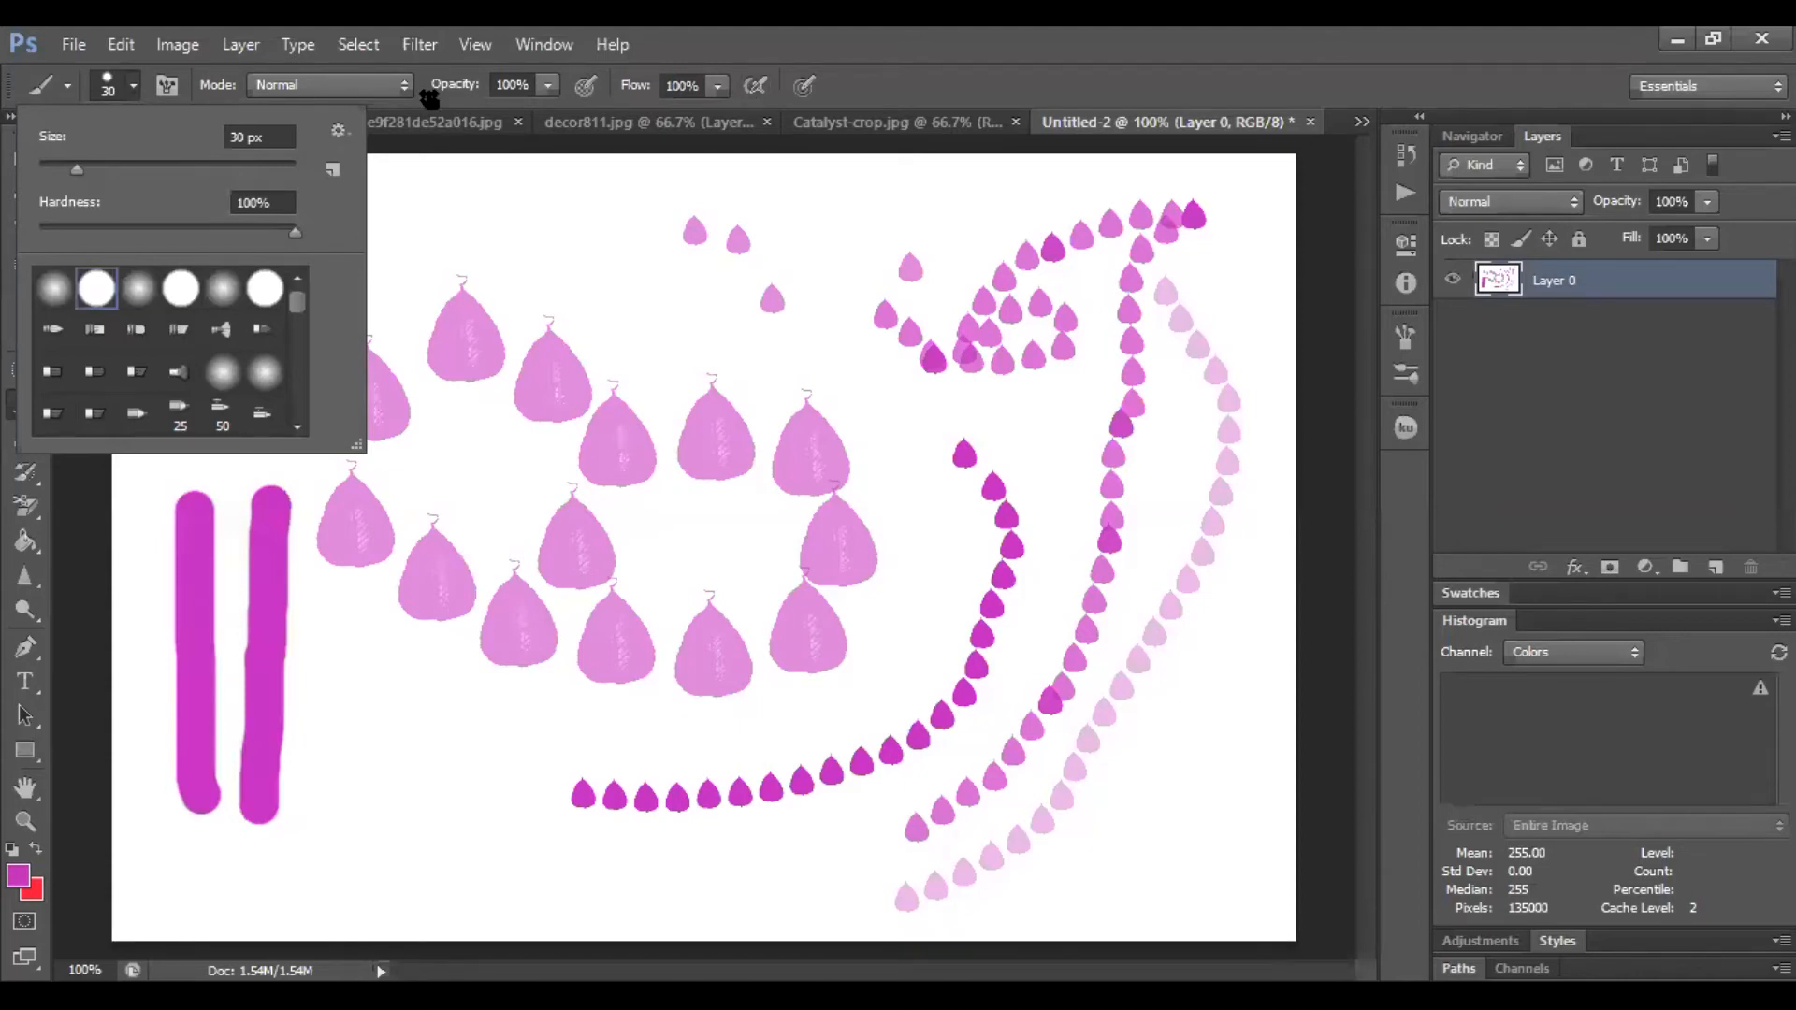
pyautogui.click(1586, 45)
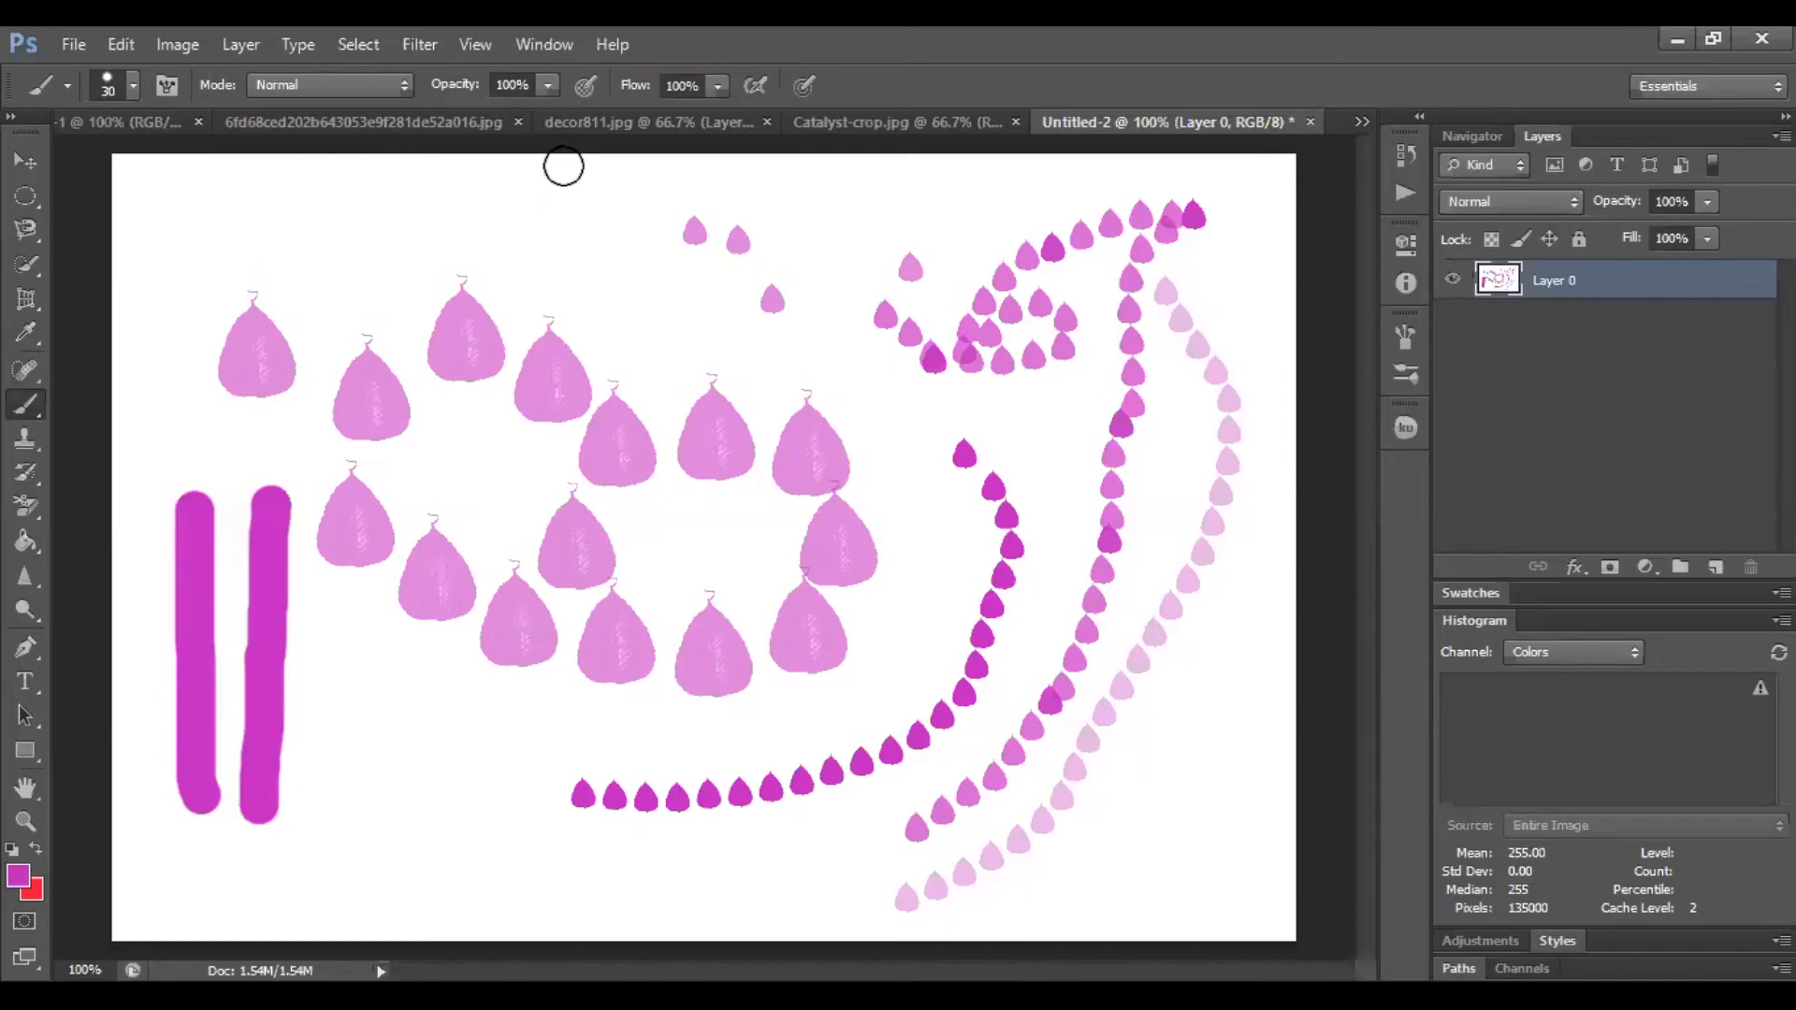
# Set the brush mode to Clear and paint over two leaves to erase them to transparency
pyautogui.click(335, 84)
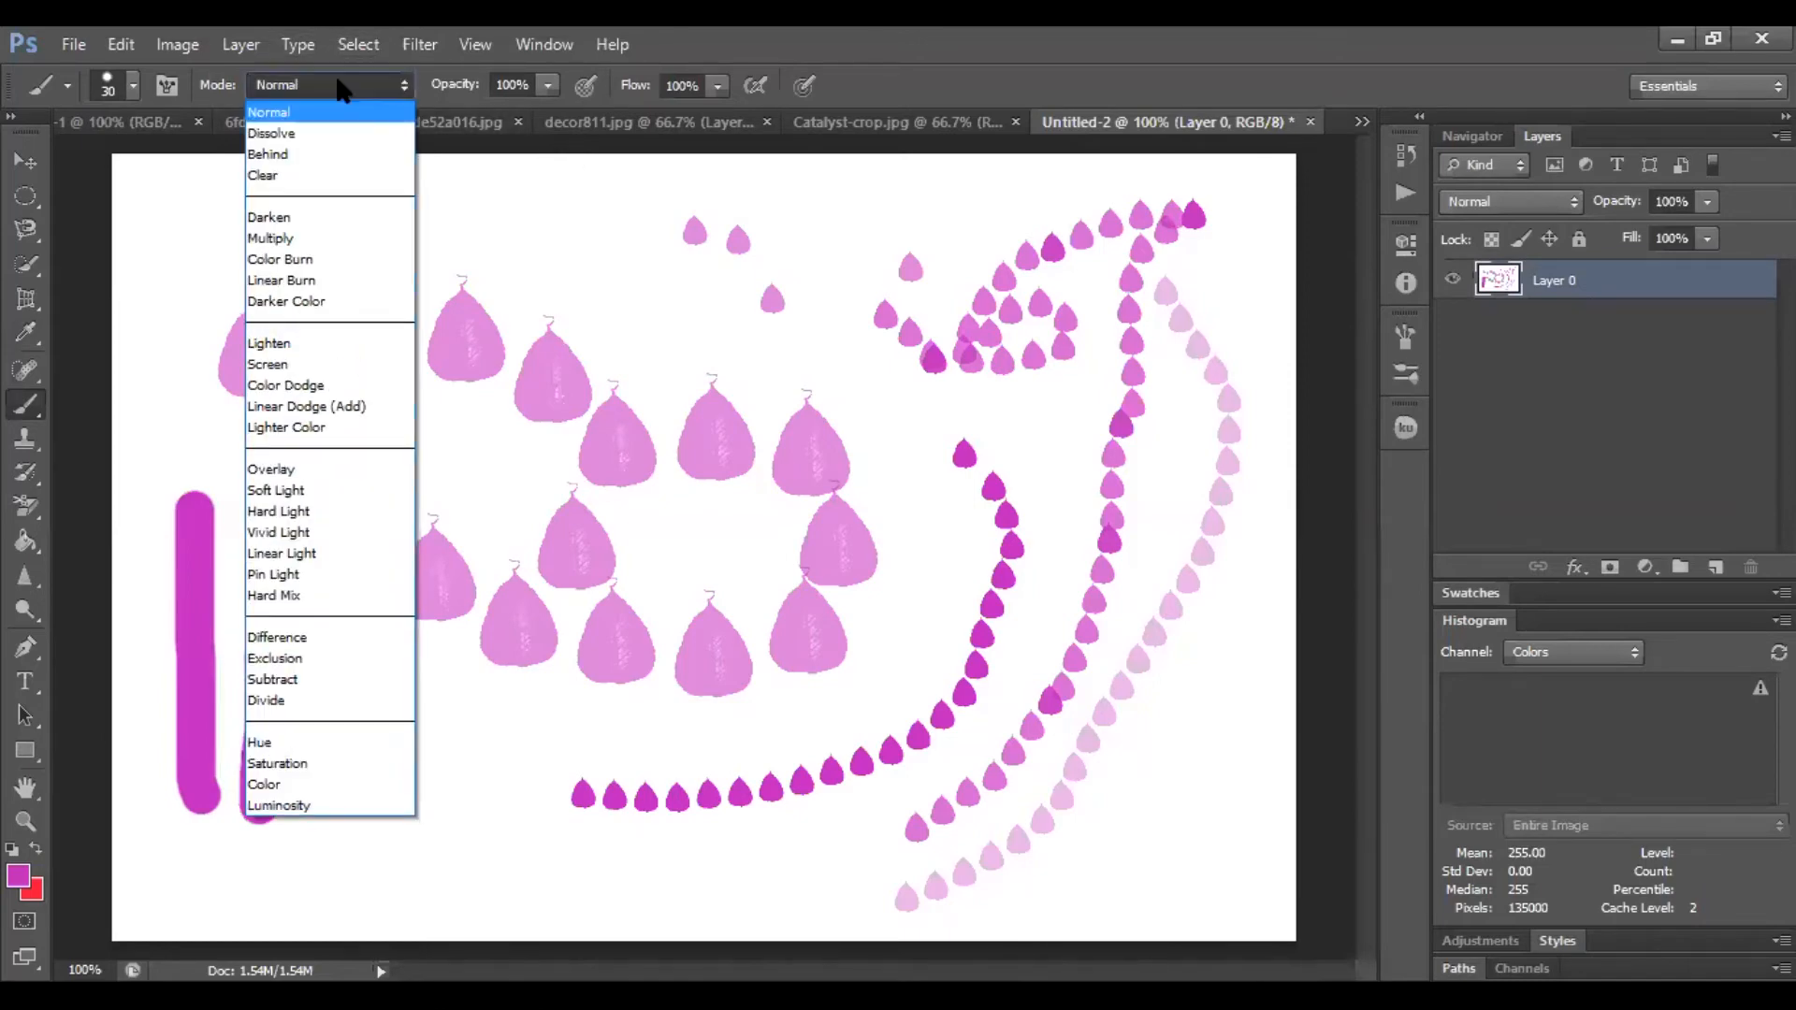
pyautogui.click(293, 177)
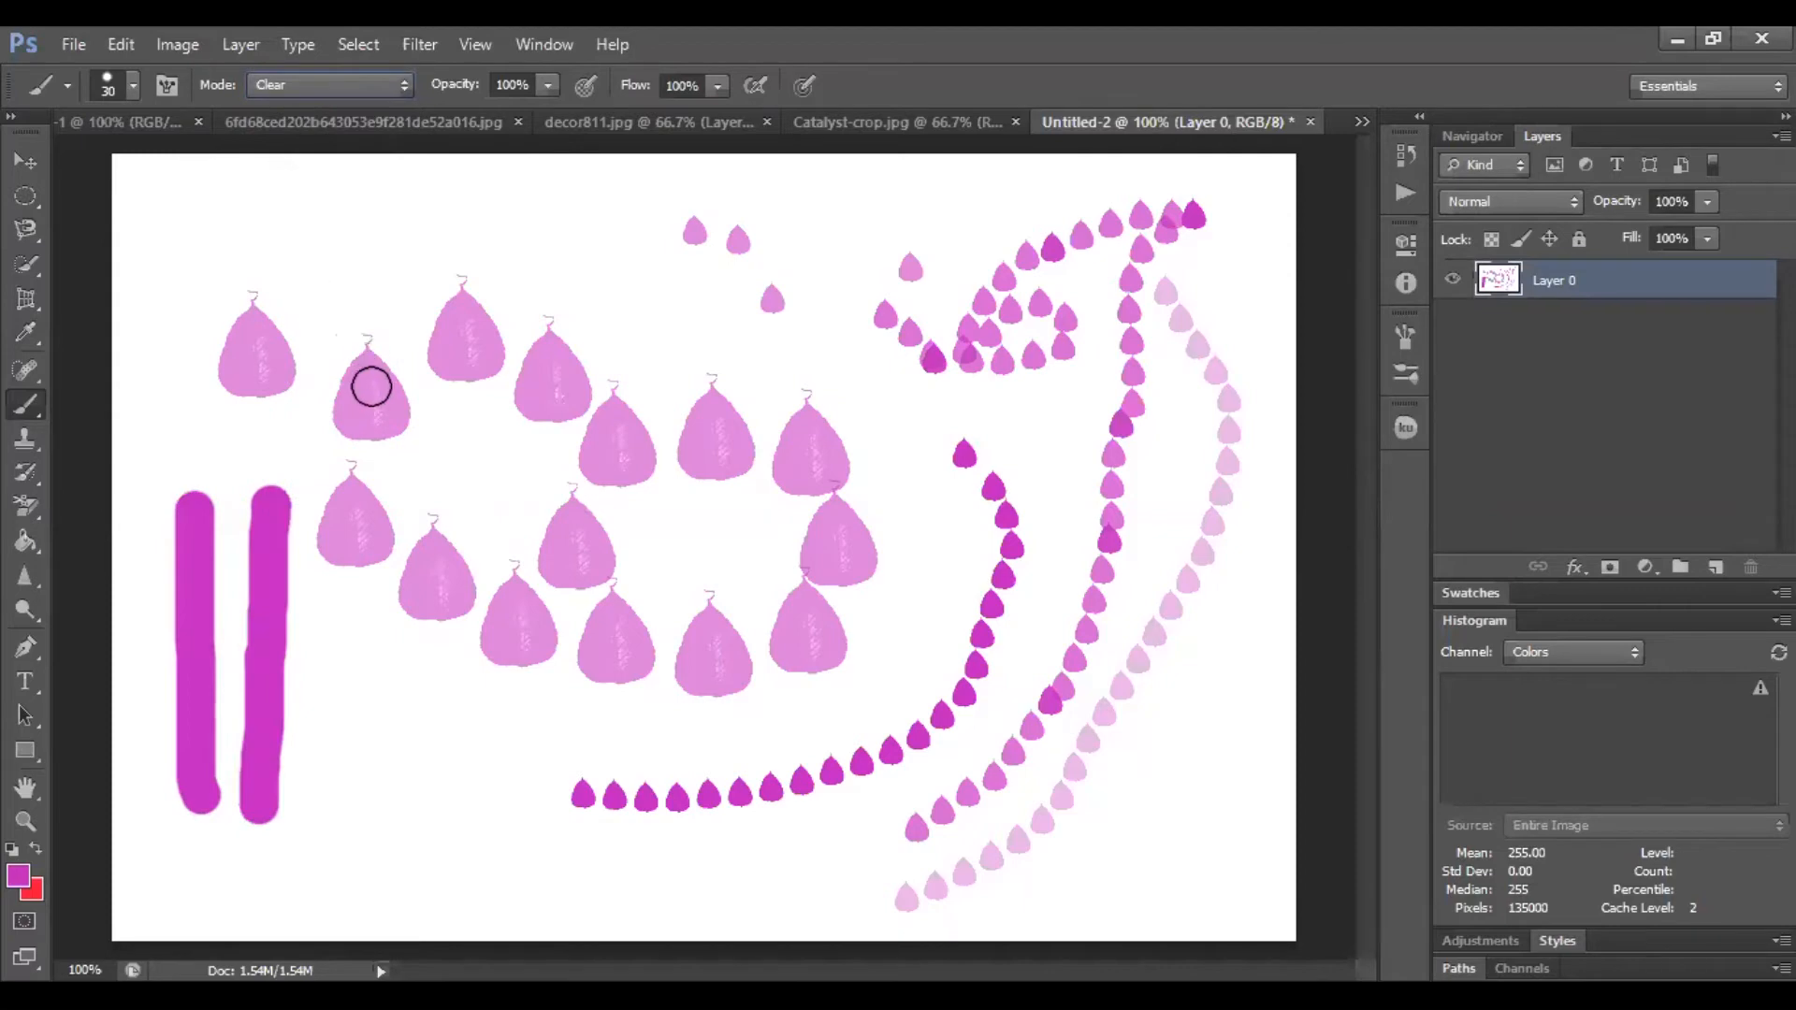
pyautogui.moveTo(362, 381)
pyautogui.mouseDown()
pyautogui.moveTo(350, 416)
pyautogui.moveTo(389, 429)
pyautogui.moveTo(393, 388)
pyautogui.moveTo(350, 369)
pyautogui.moveTo(340, 403)
pyautogui.moveTo(384, 417)
pyautogui.moveTo(358, 412)
pyautogui.moveTo(363, 383)
pyautogui.moveTo(495, 350)
pyautogui.moveTo(469, 307)
pyautogui.moveTo(451, 314)
pyautogui.moveTo(450, 353)
pyautogui.moveTo(472, 339)
pyautogui.moveTo(437, 345)
pyautogui.moveTo(467, 367)
pyautogui.moveTo(443, 374)
pyautogui.moveTo(445, 397)
pyautogui.moveTo(387, 387)
pyautogui.moveTo(364, 337)
pyautogui.moveTo(453, 284)
pyautogui.mouseUp()
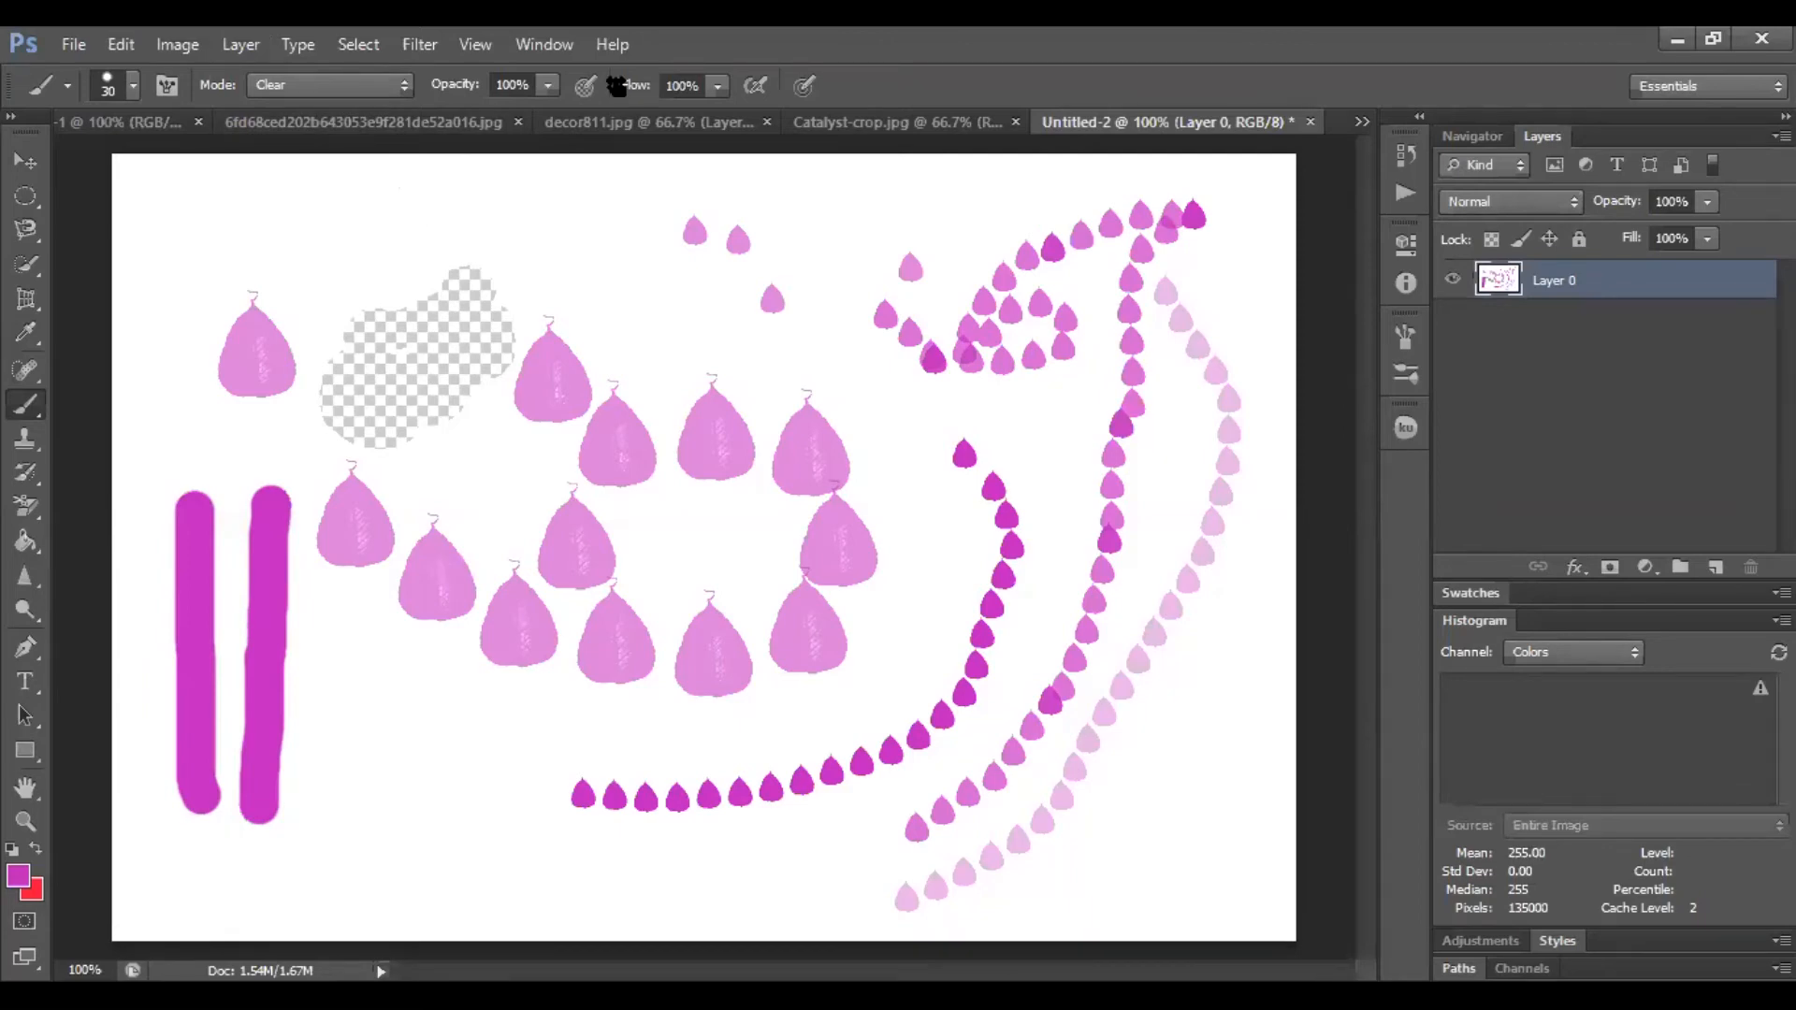
# Try a Clear-mode brush stroke on the decor811 photo and undo it
pyautogui.click(670, 126)
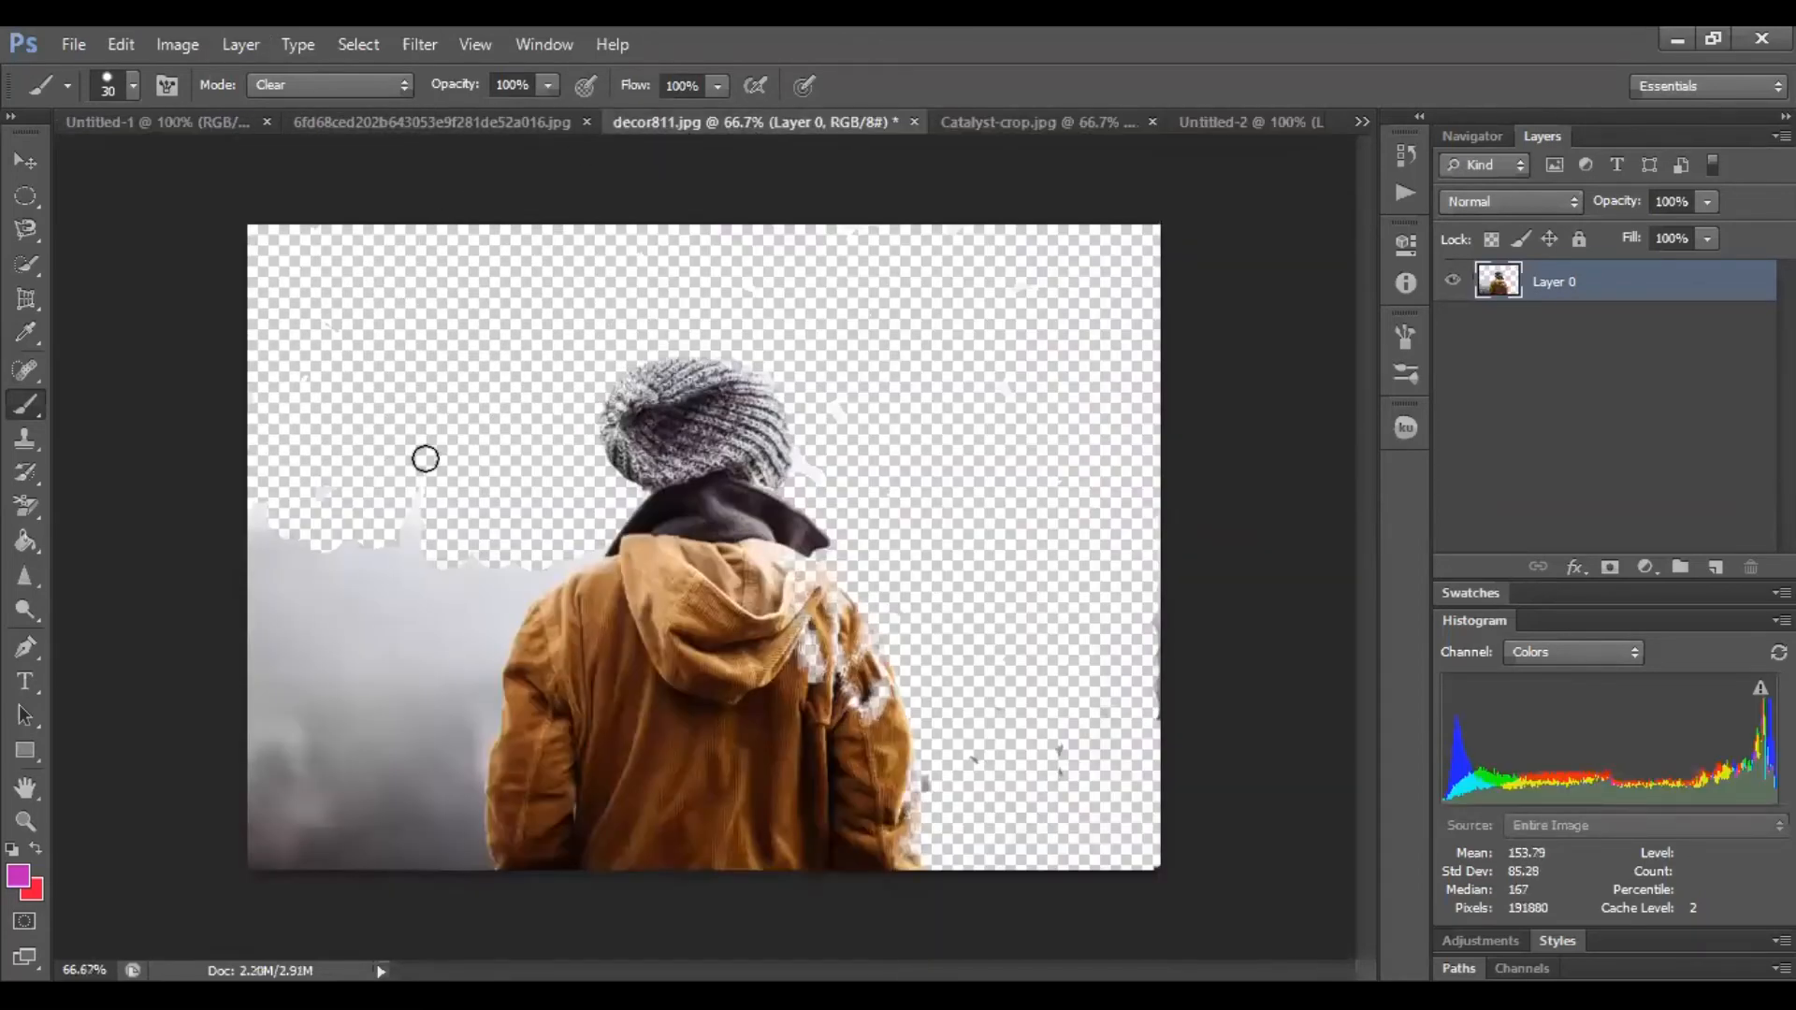
pyautogui.moveTo(342, 606)
pyautogui.mouseDown()
pyautogui.moveTo(424, 518)
pyautogui.moveTo(324, 595)
pyautogui.moveTo(335, 551)
pyautogui.moveTo(333, 571)
pyautogui.moveTo(281, 542)
pyautogui.moveTo(269, 479)
pyautogui.moveTo(260, 854)
pyautogui.moveTo(281, 595)
pyautogui.moveTo(374, 599)
pyautogui.moveTo(558, 559)
pyautogui.moveTo(657, 660)
pyautogui.mouseUp()
pyautogui.hotkey('ctrl', 'z')
# Open the Brush Presets panel on the Untitled-1 document with the Brush Tool active
pyautogui.click(183, 120)
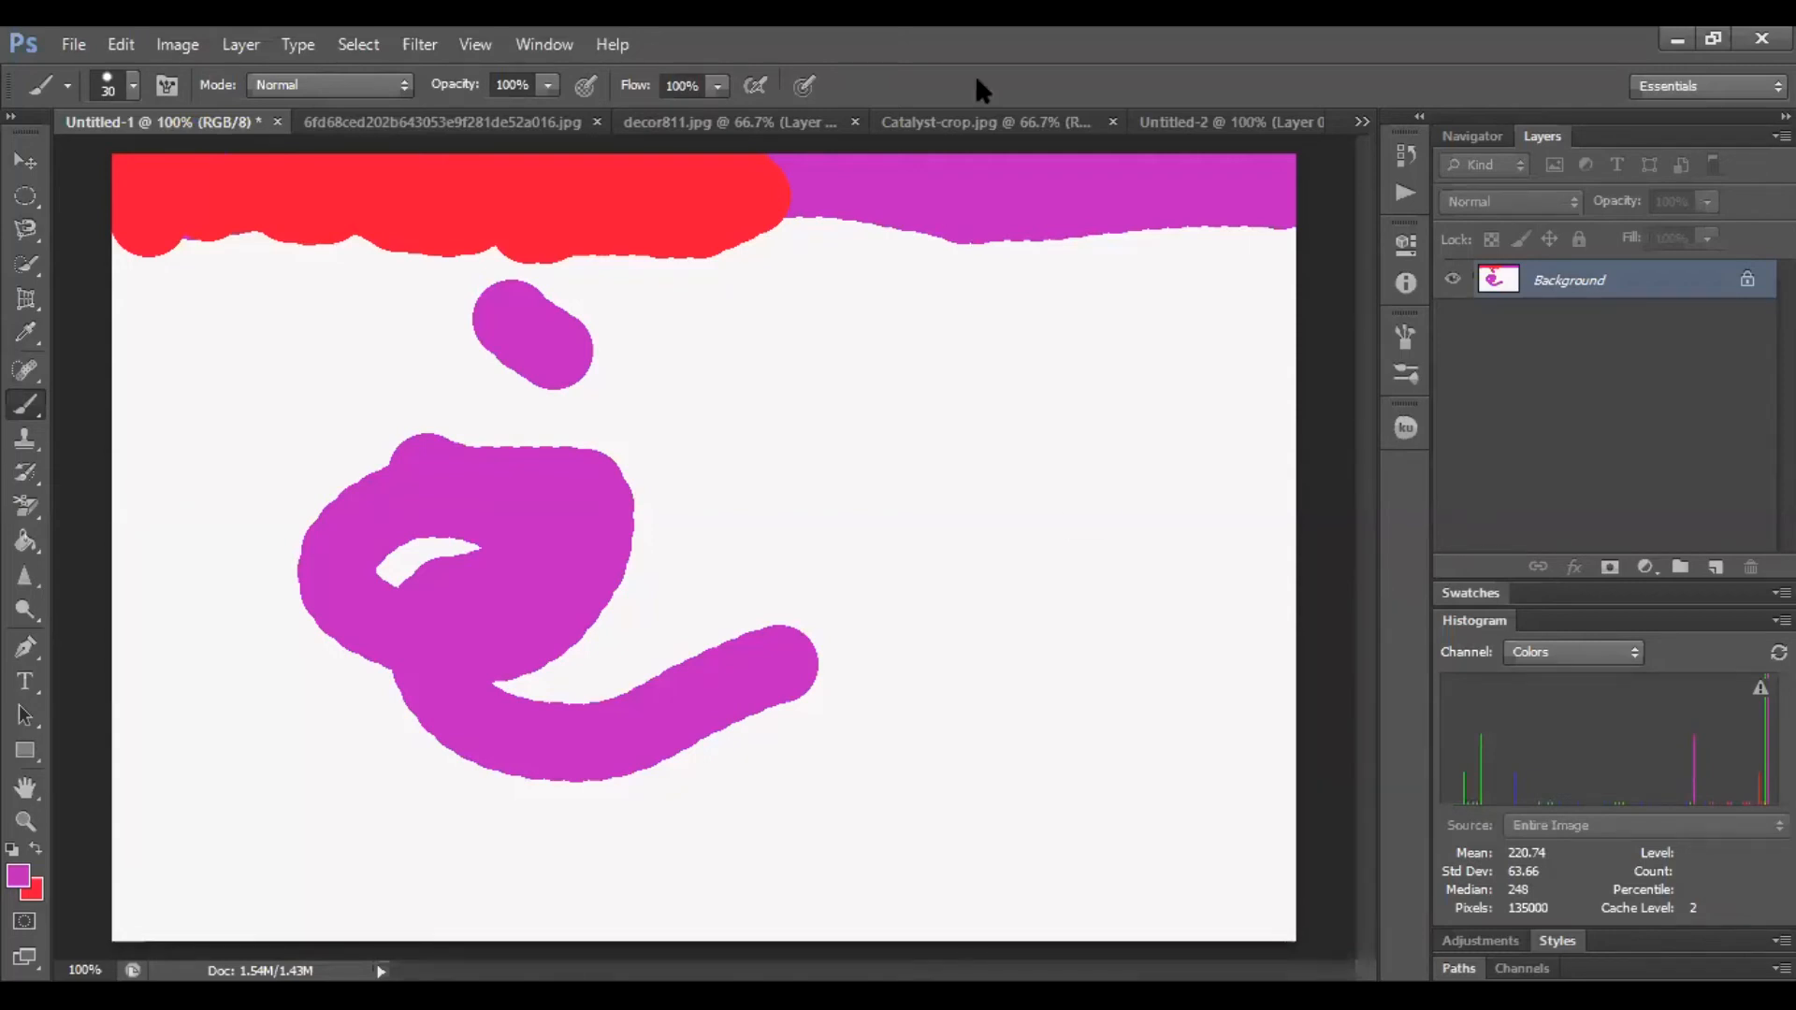
pyautogui.press('F5')
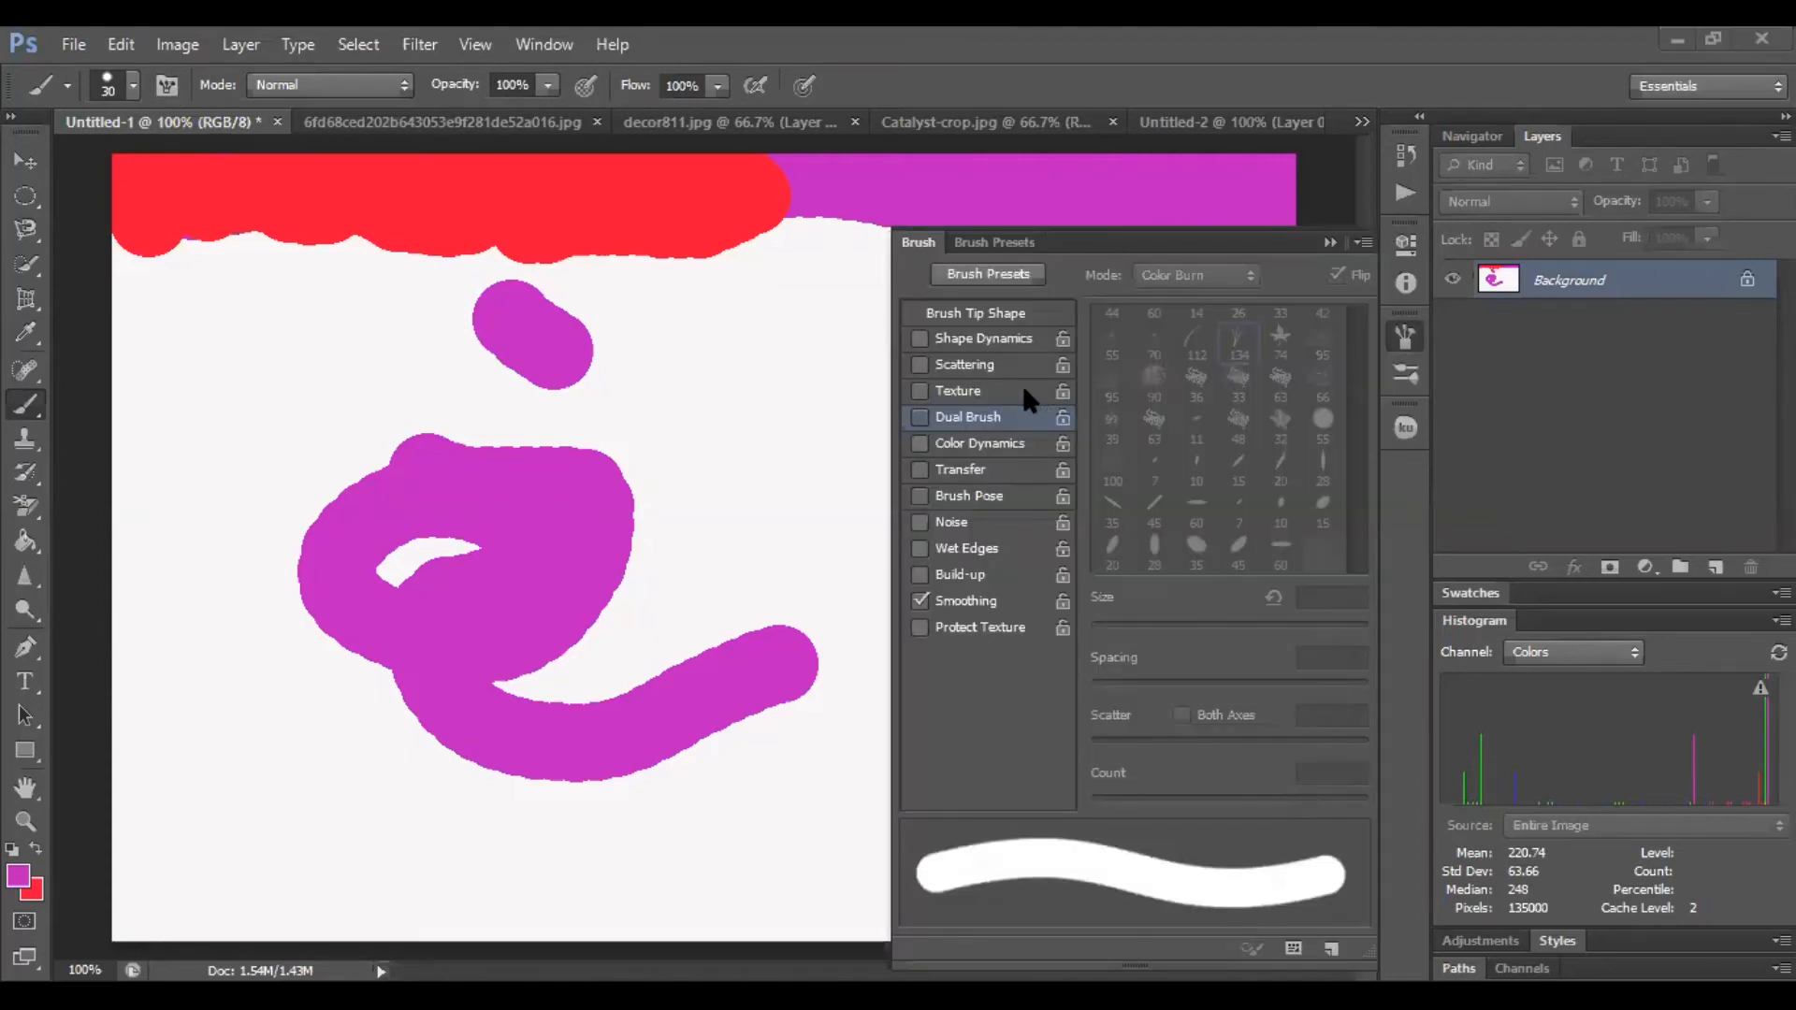
pyautogui.click(994, 267)
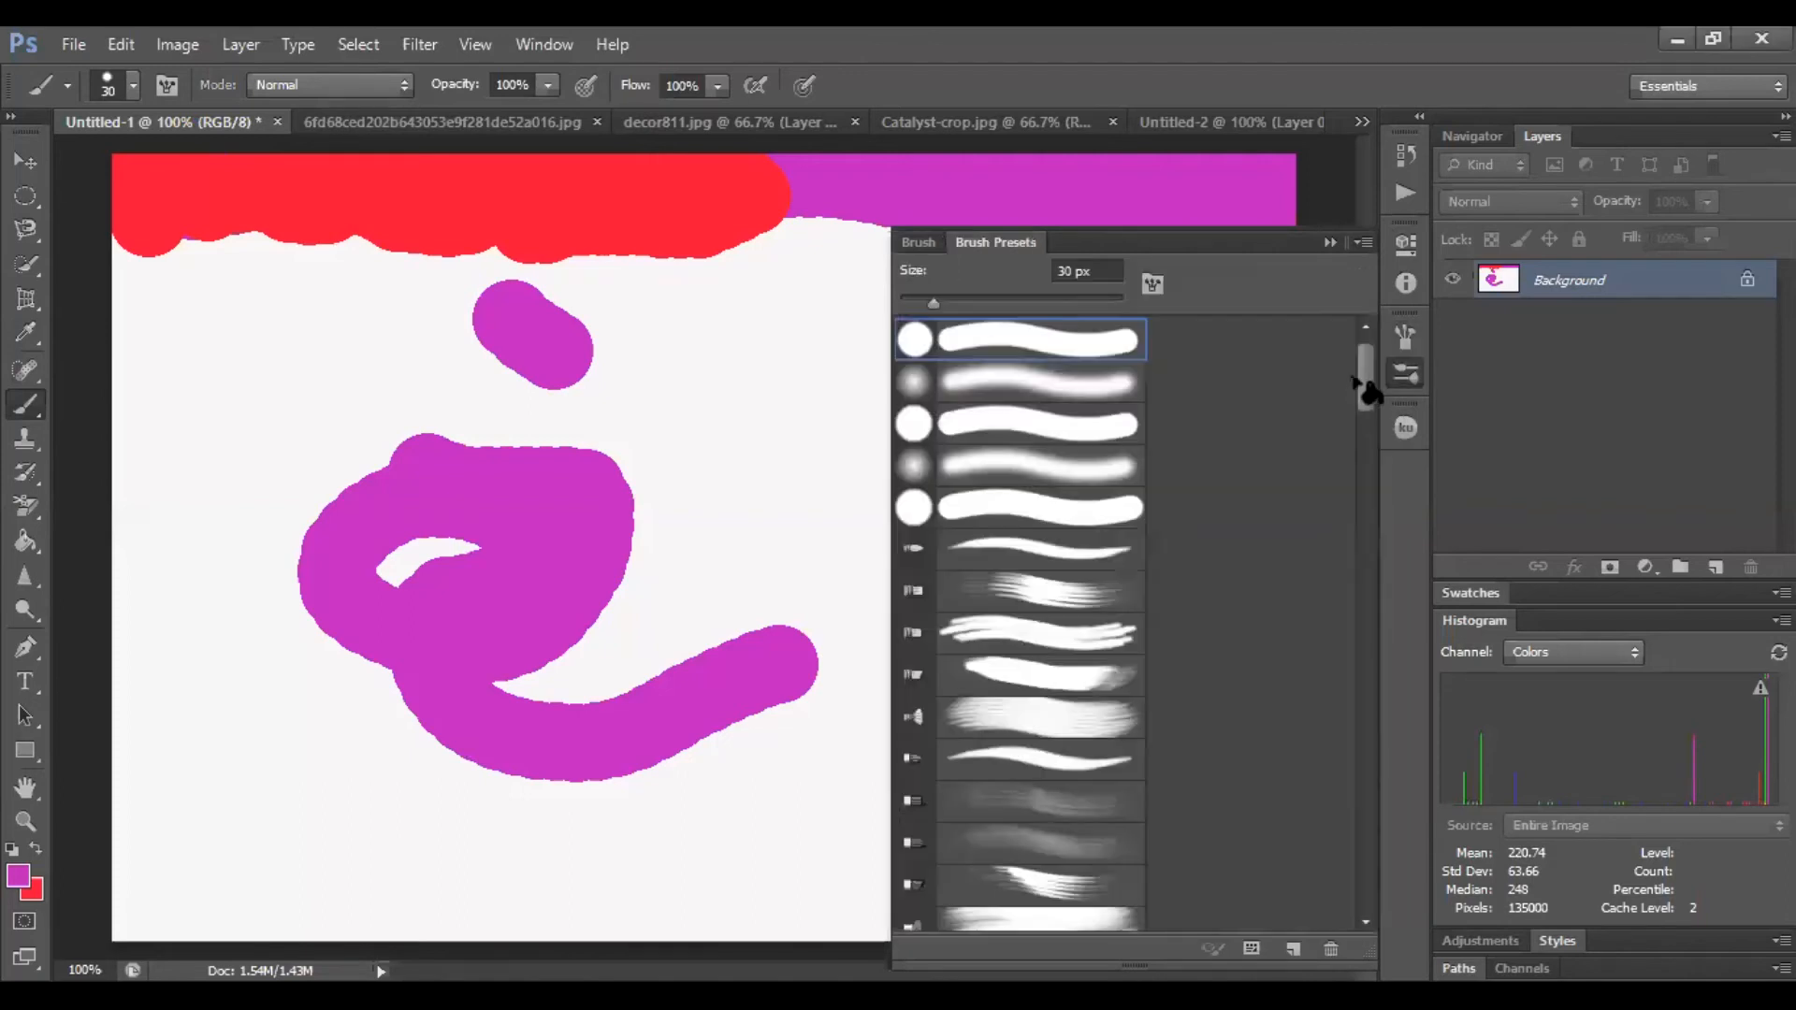
pyautogui.click(1207, 368)
pyautogui.click(1165, 400)
pyautogui.click(25, 159)
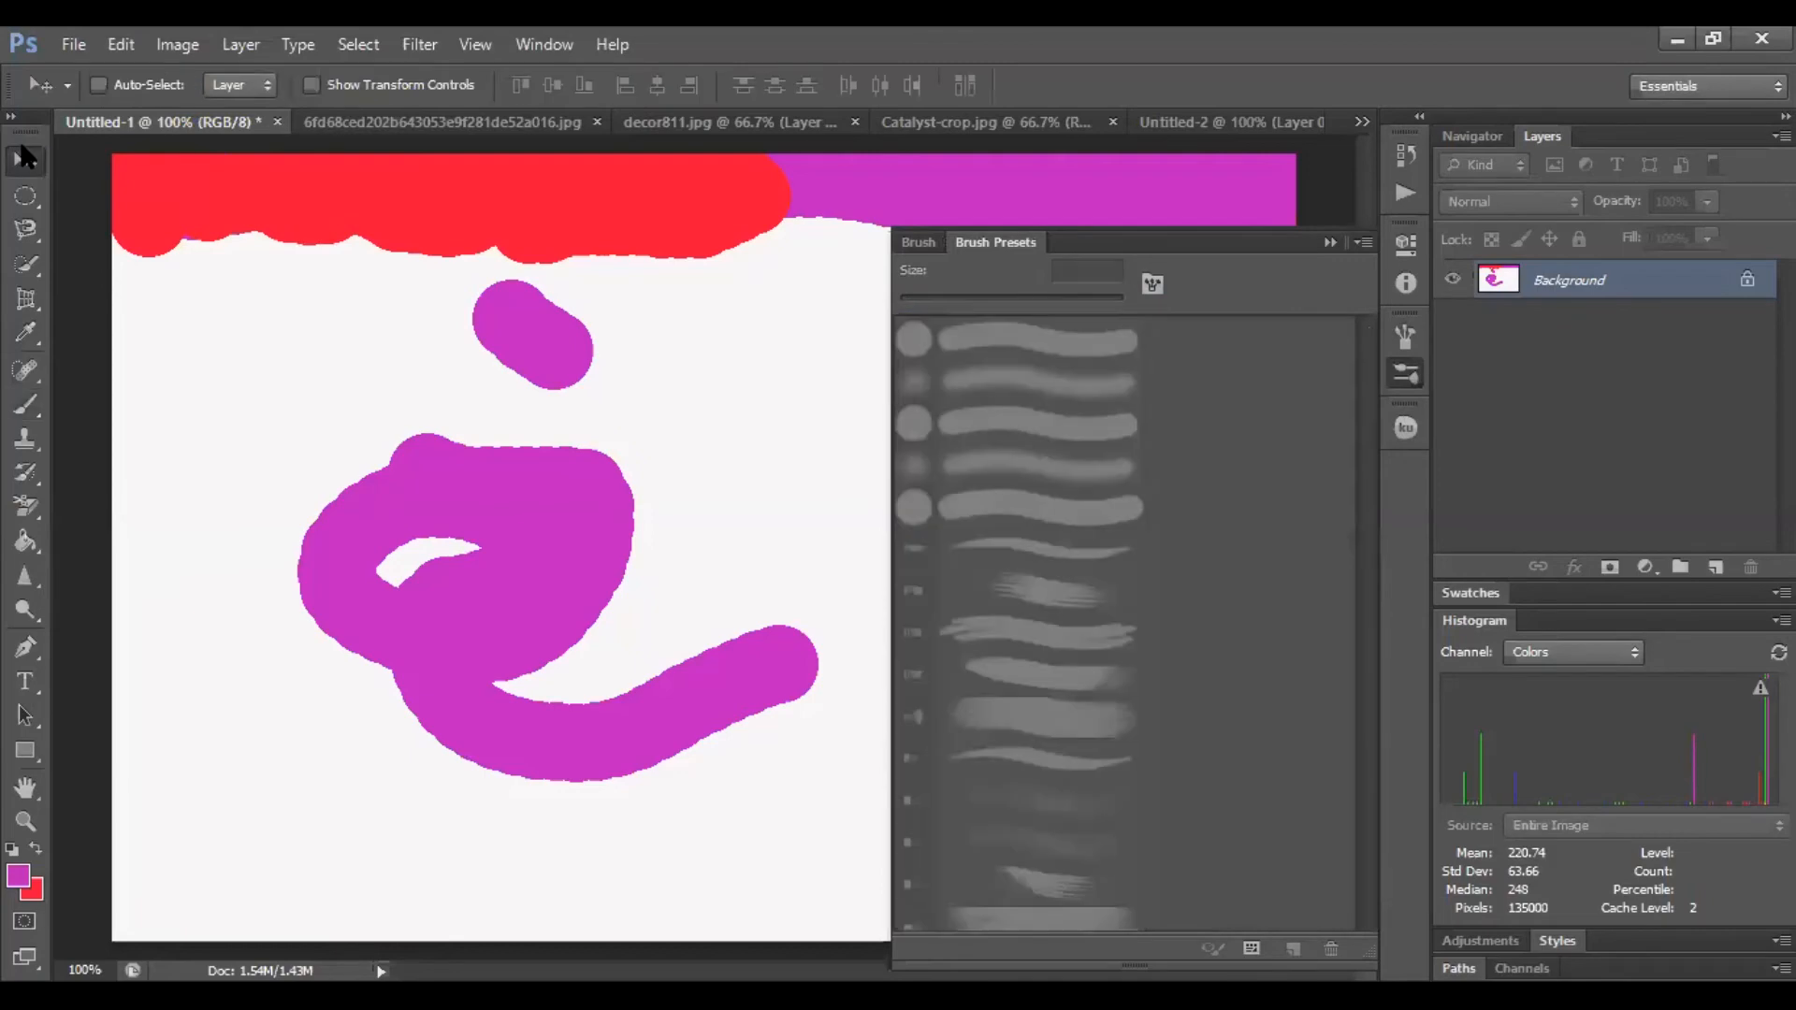
pyautogui.click(919, 245)
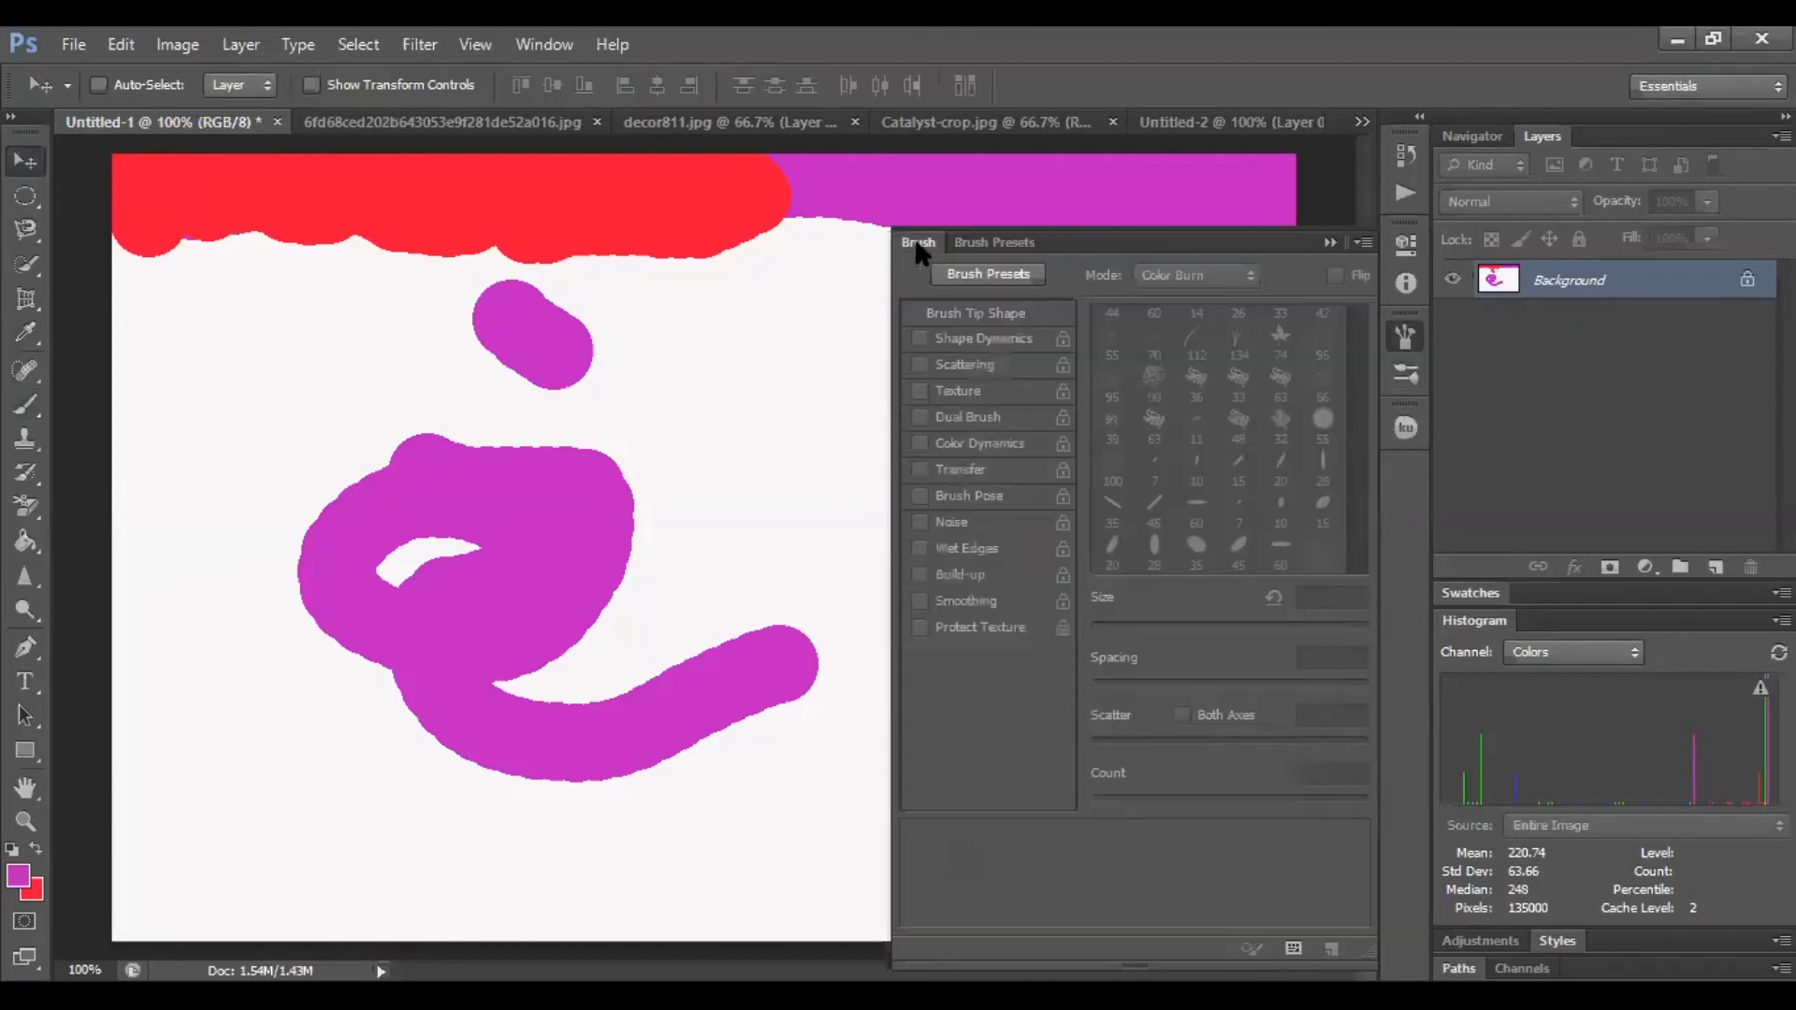
pyautogui.click(988, 275)
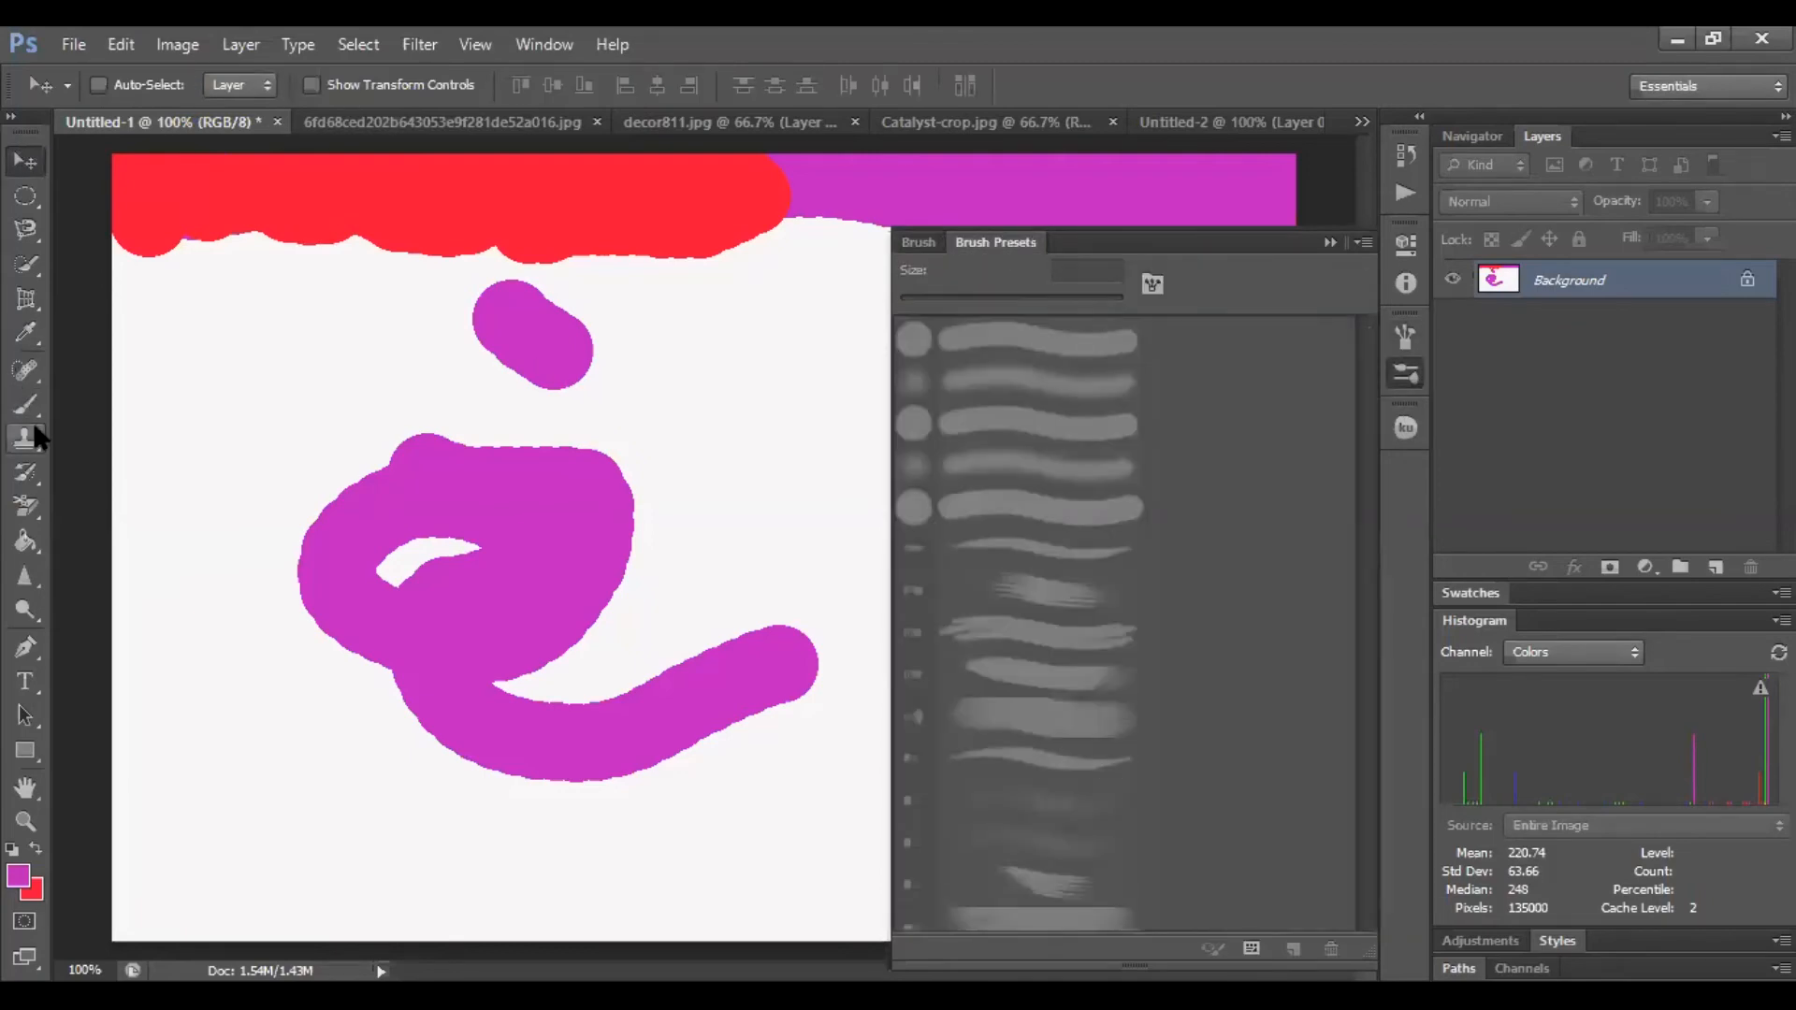
pyautogui.moveTo(32, 401); pyautogui.dragTo(103, 401)
# Open the new brush preset dialog for Hard Round 30 1 and cancel it
pyautogui.moveTo(1364, 356)
pyautogui.mouseDown()
pyautogui.moveTo(1366, 879)
pyautogui.moveTo(1406, 524)
pyautogui.moveTo(1407, 550)
pyautogui.mouseUp()
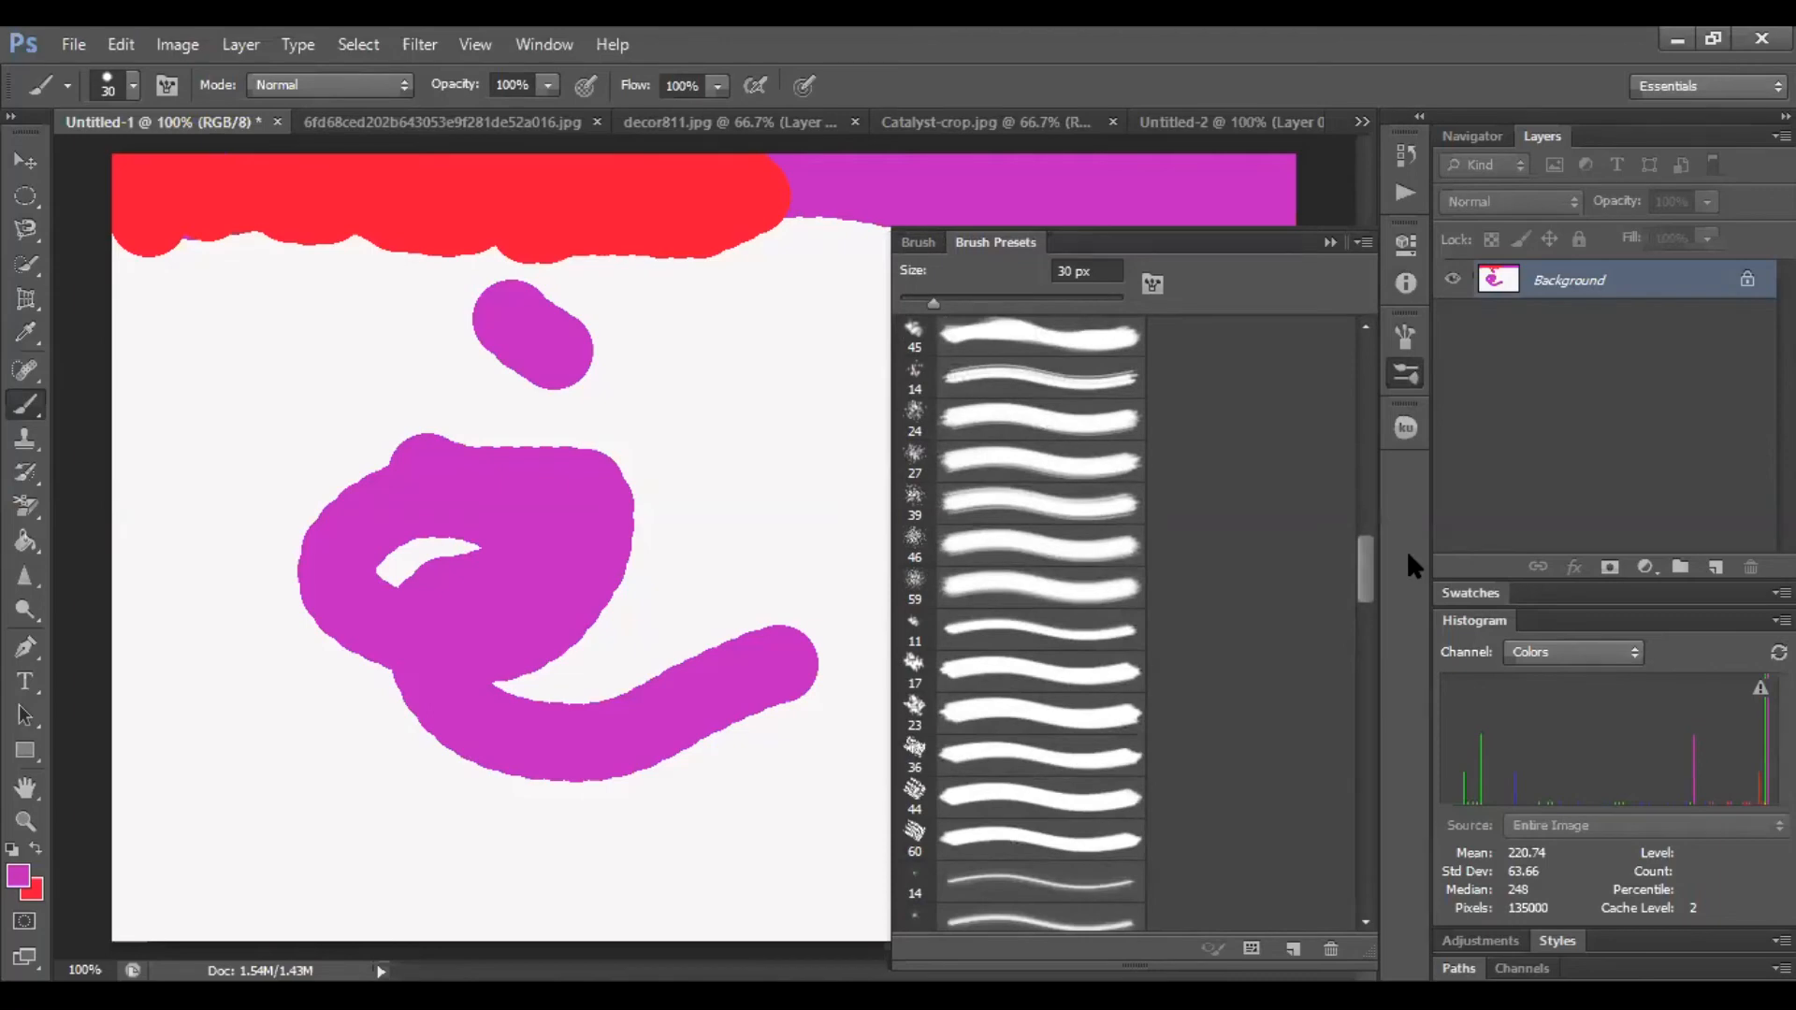
pyautogui.click(1354, 589)
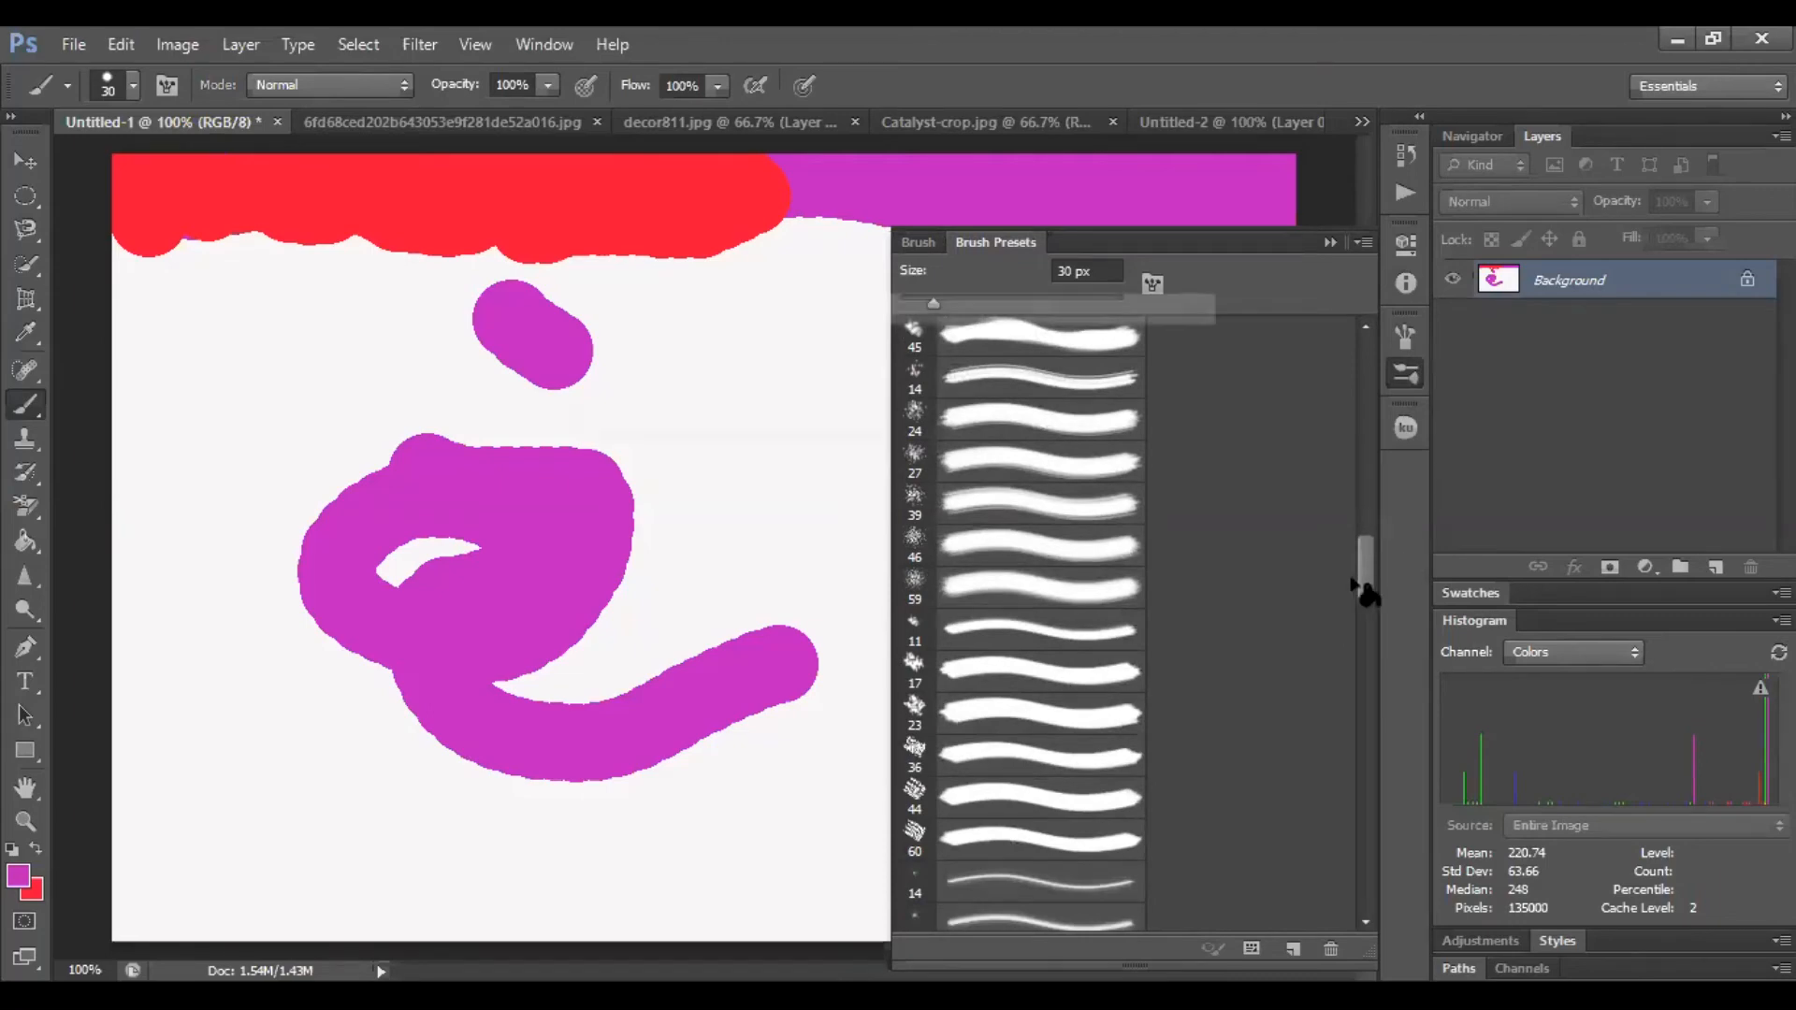
pyautogui.click(1171, 394)
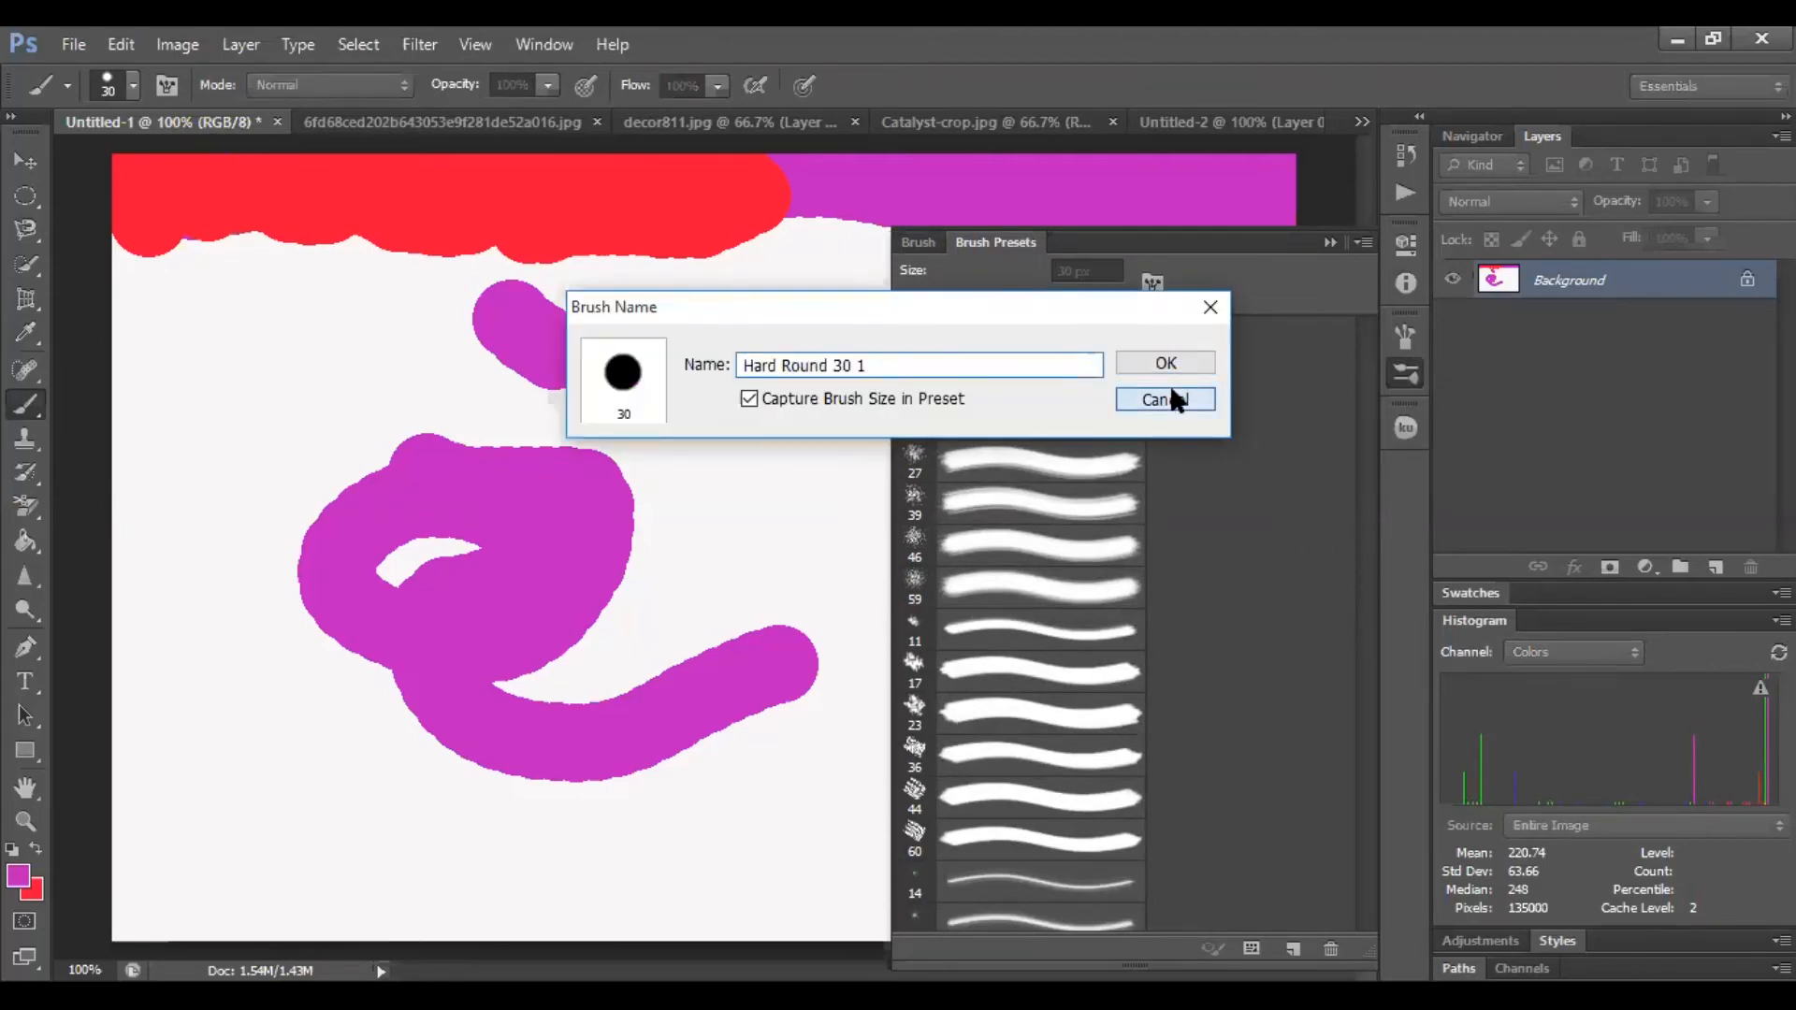
pyautogui.moveTo(1372, 566)
pyautogui.mouseDown()
pyautogui.moveTo(1371, 546)
pyautogui.moveTo(1372, 593)
pyautogui.mouseUp()
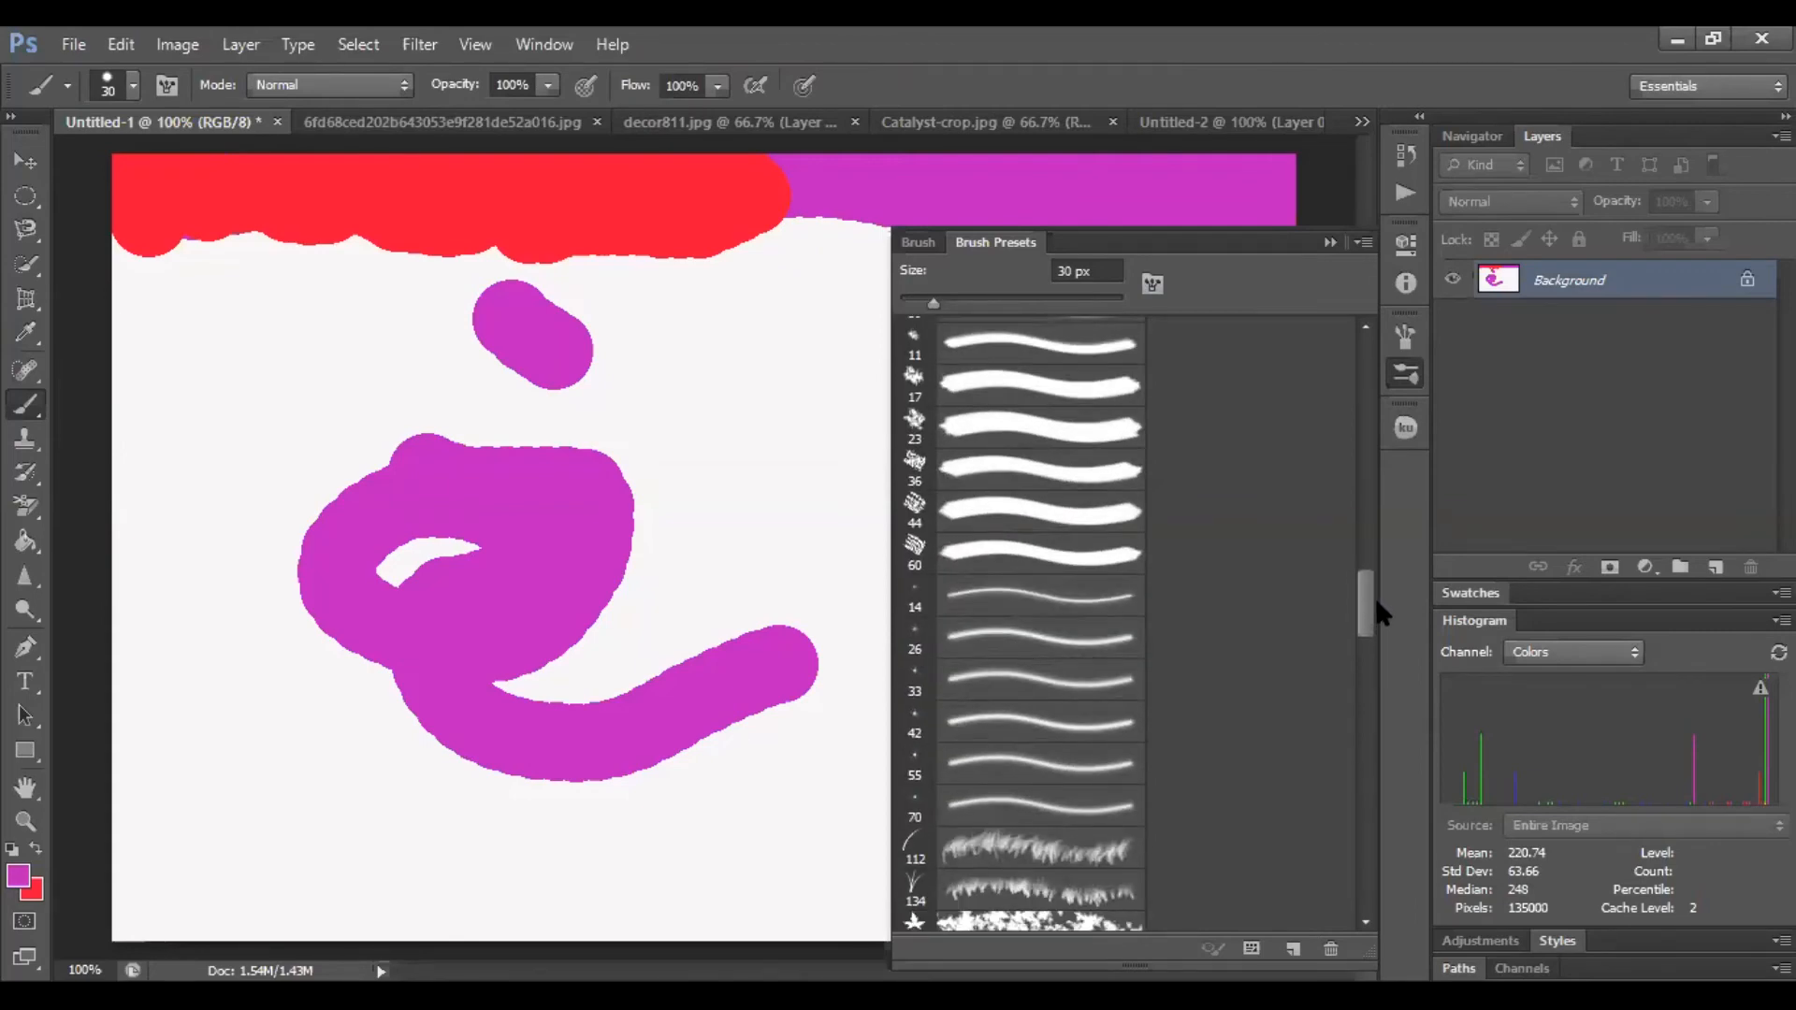
# Select the 74 px star-shaped brush preset from the presets list
pyautogui.moveTo(1375, 604); pyautogui.dragTo(1364, 654)
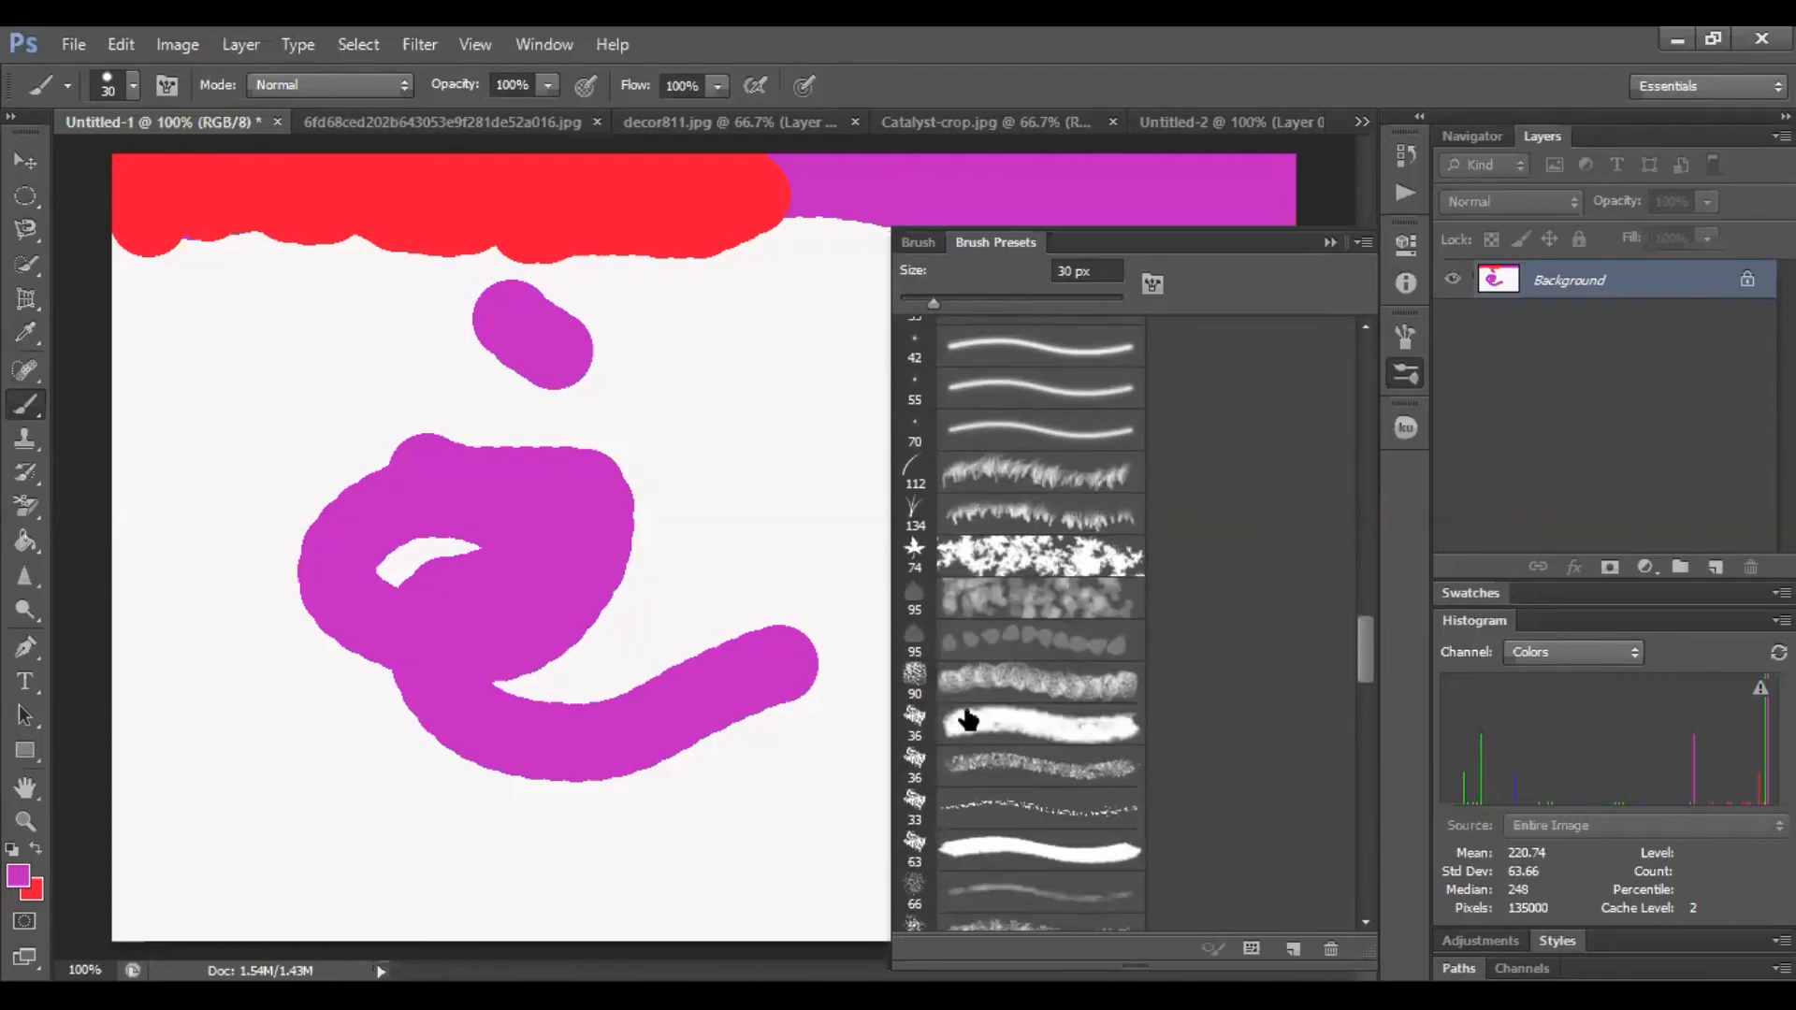
pyautogui.click(990, 559)
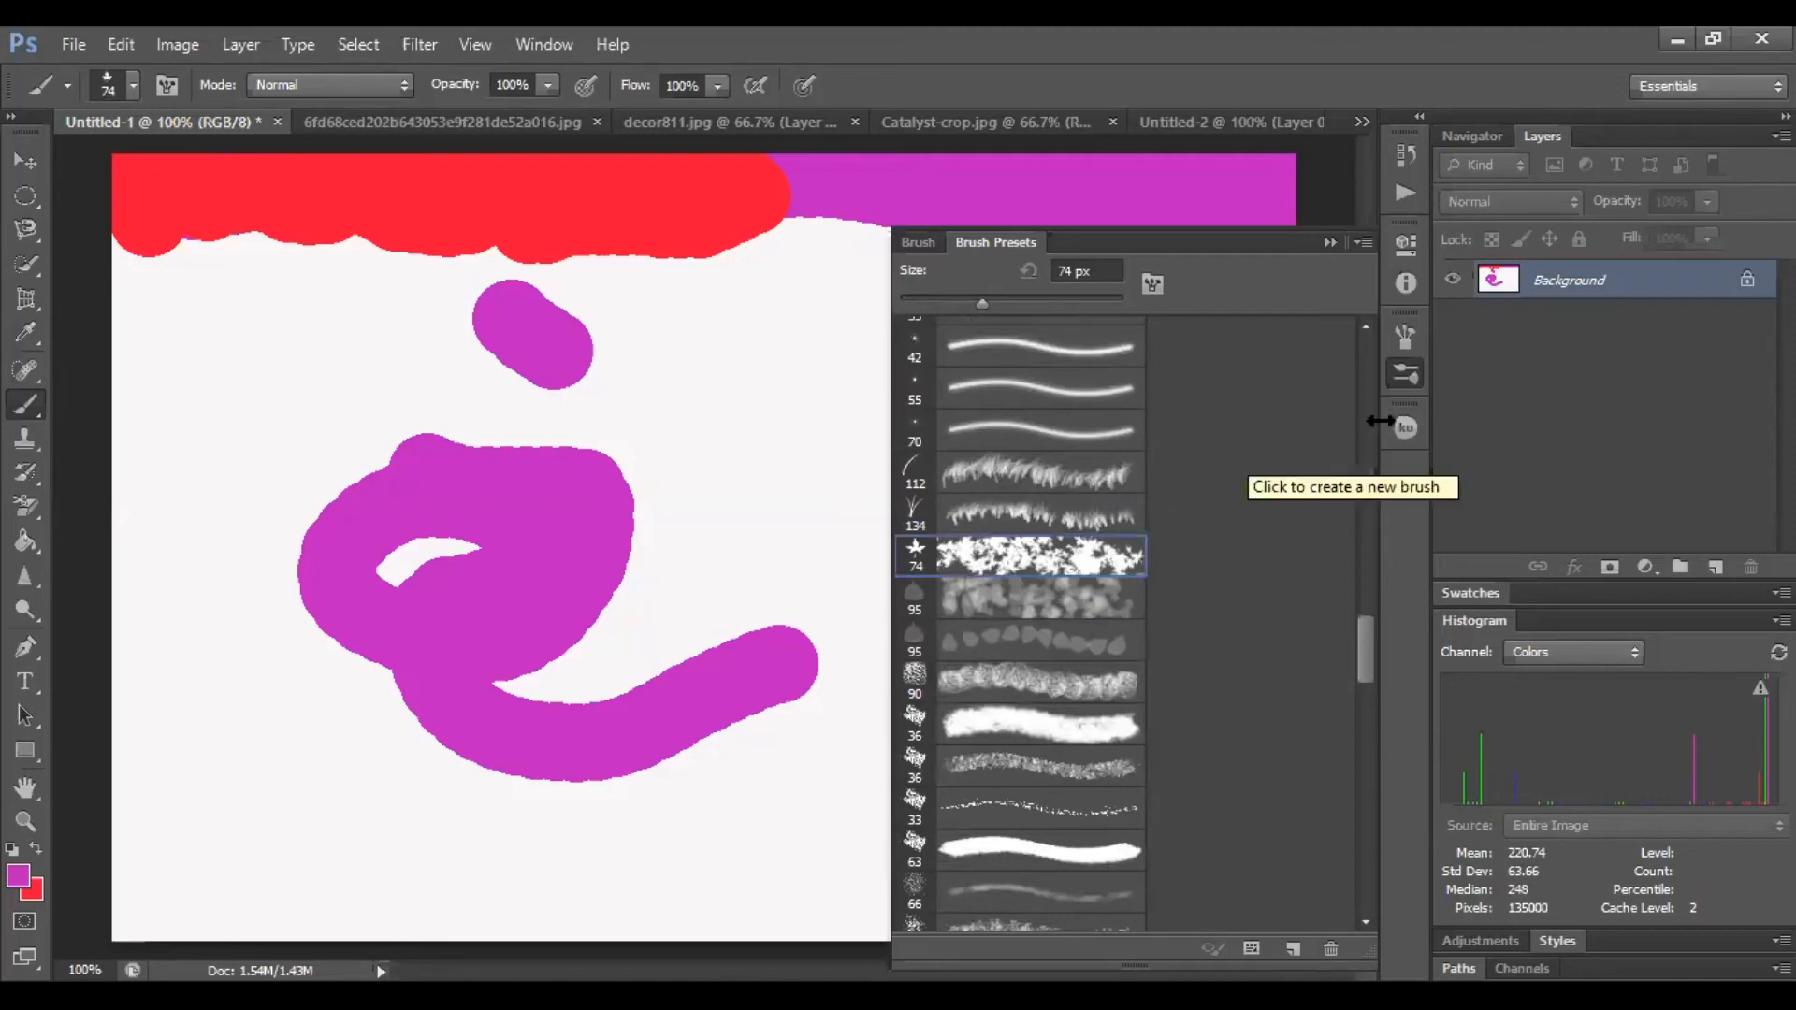
# Open the Brush panel's Texture options and set scale to 87%, brightness to -3 and contrast to 24
pyautogui.click(930, 241)
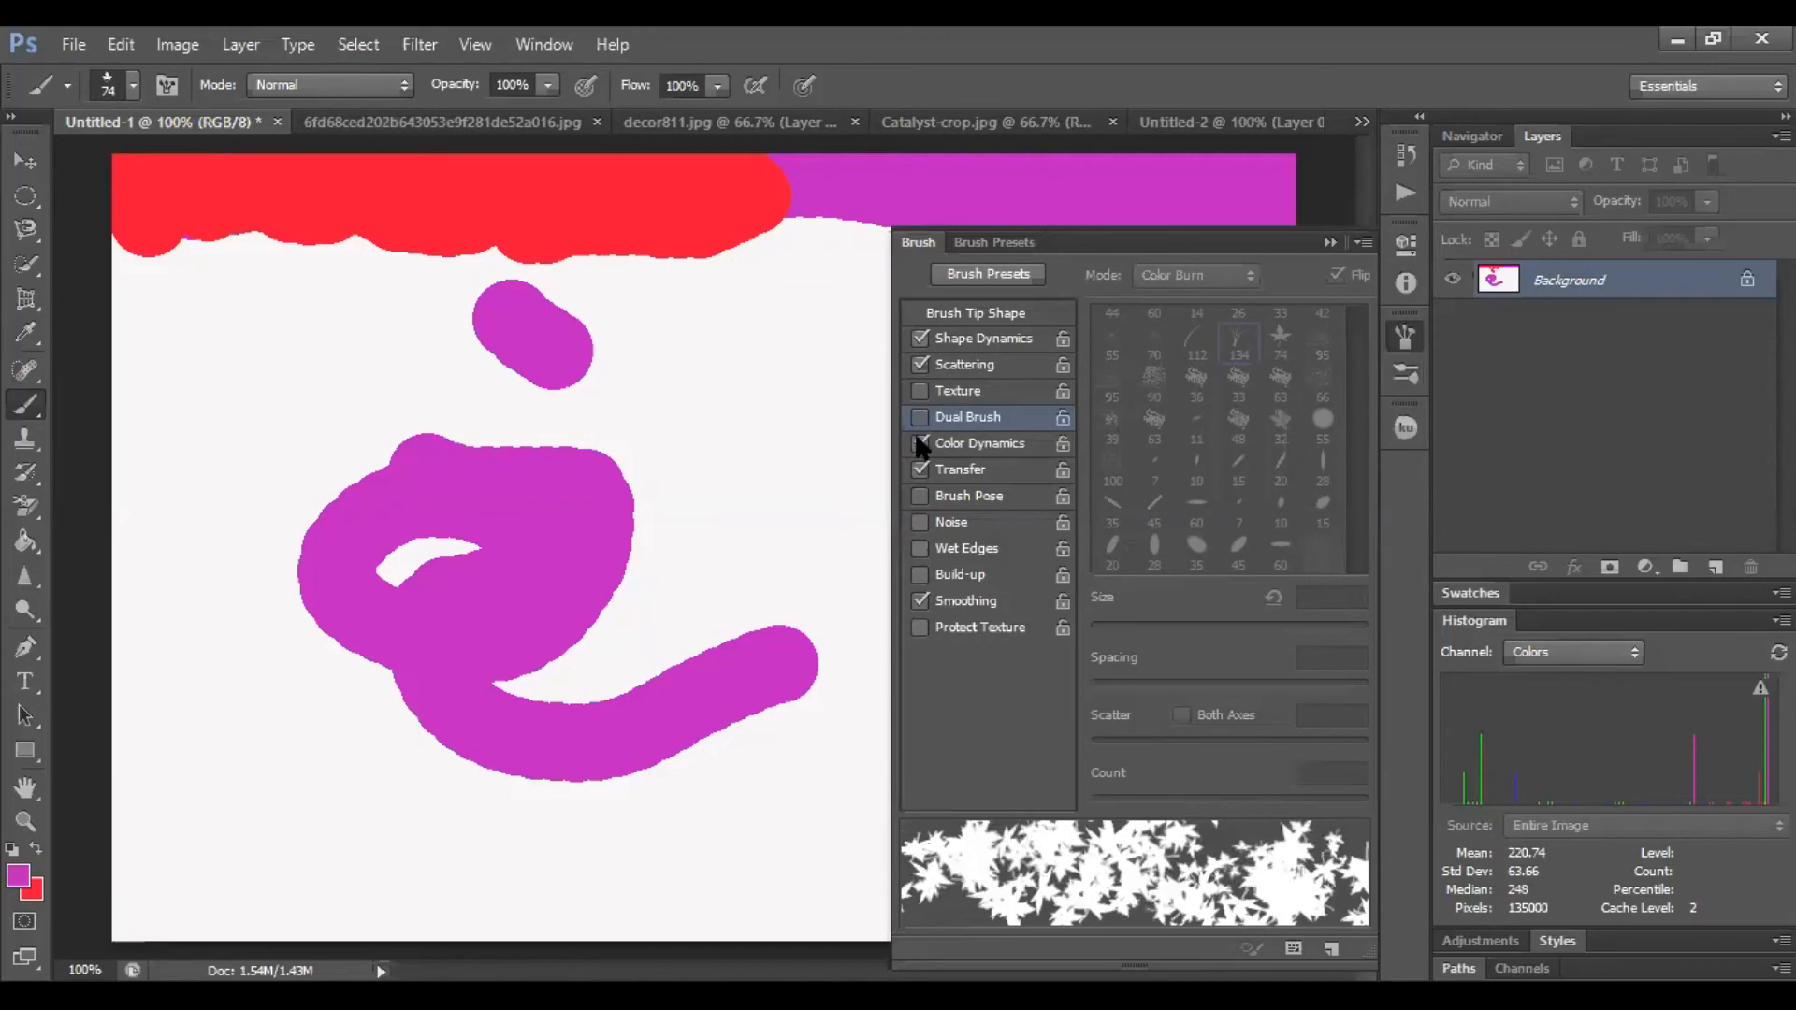
pyautogui.click(959, 393)
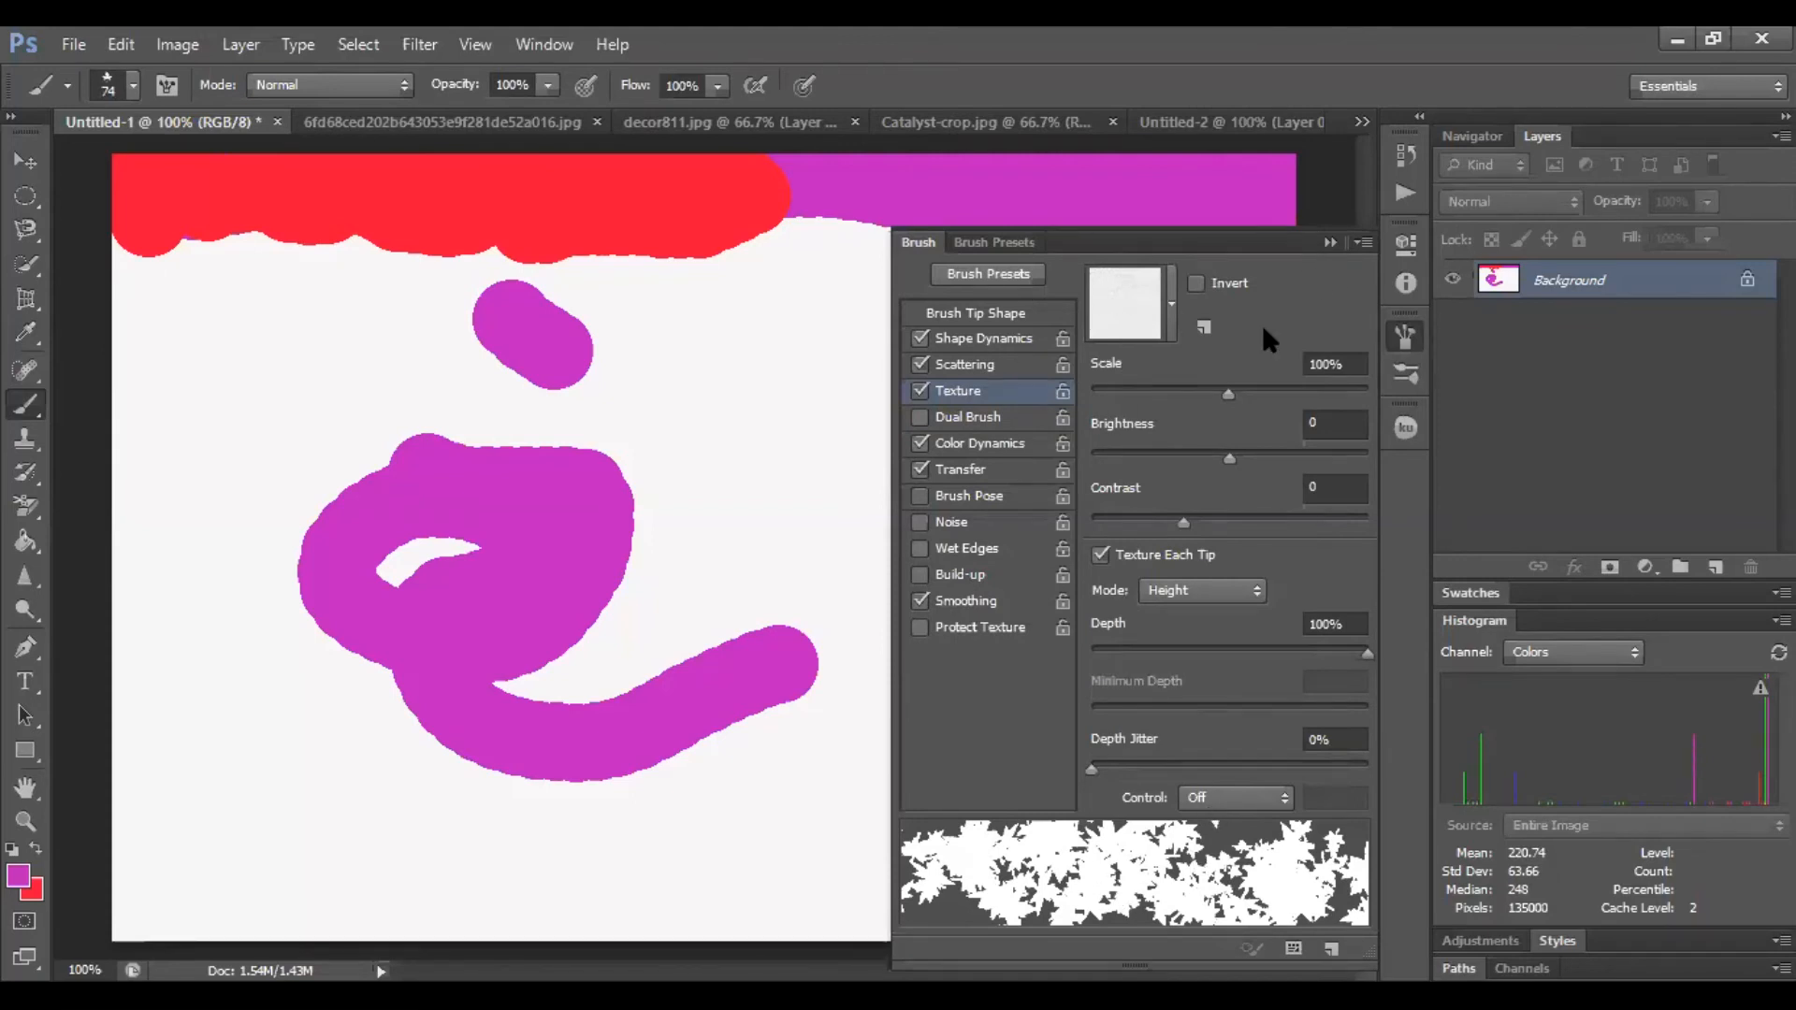
pyautogui.click(1226, 389)
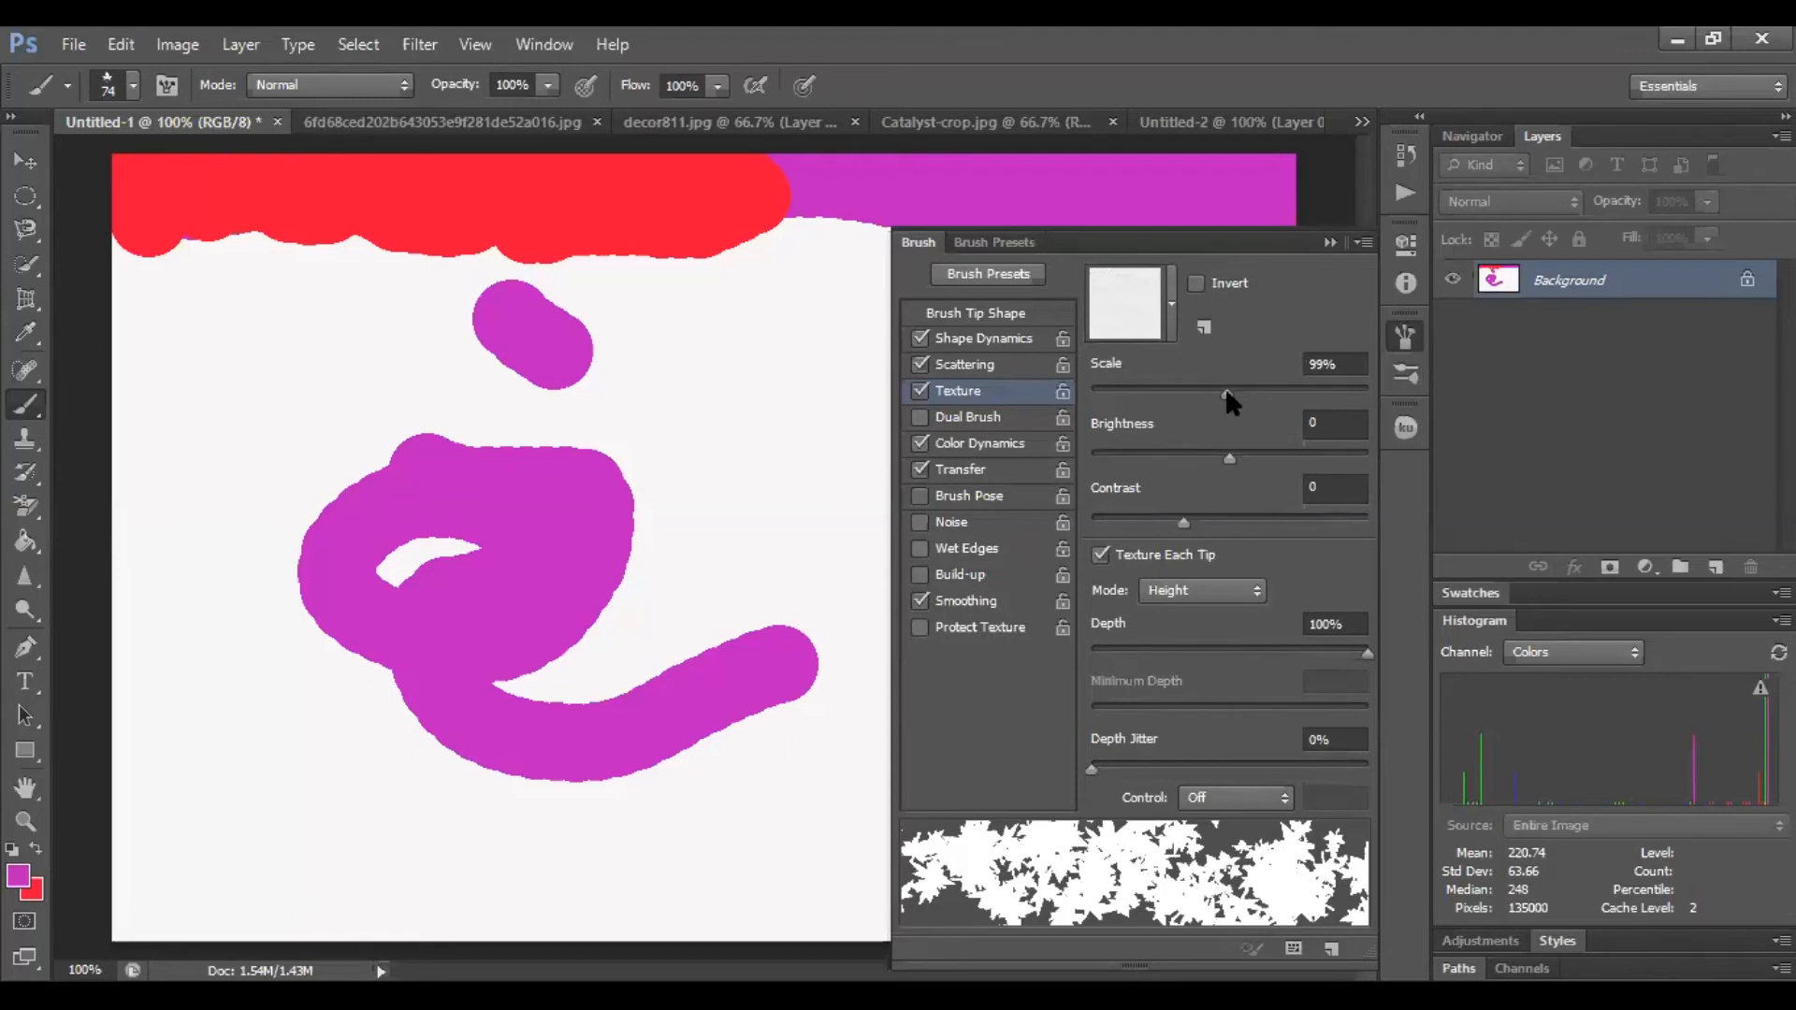
pyautogui.moveTo(1225, 387)
pyautogui.mouseDown()
pyautogui.moveTo(1153, 391)
pyautogui.moveTo(1238, 395)
pyautogui.mouseUp()
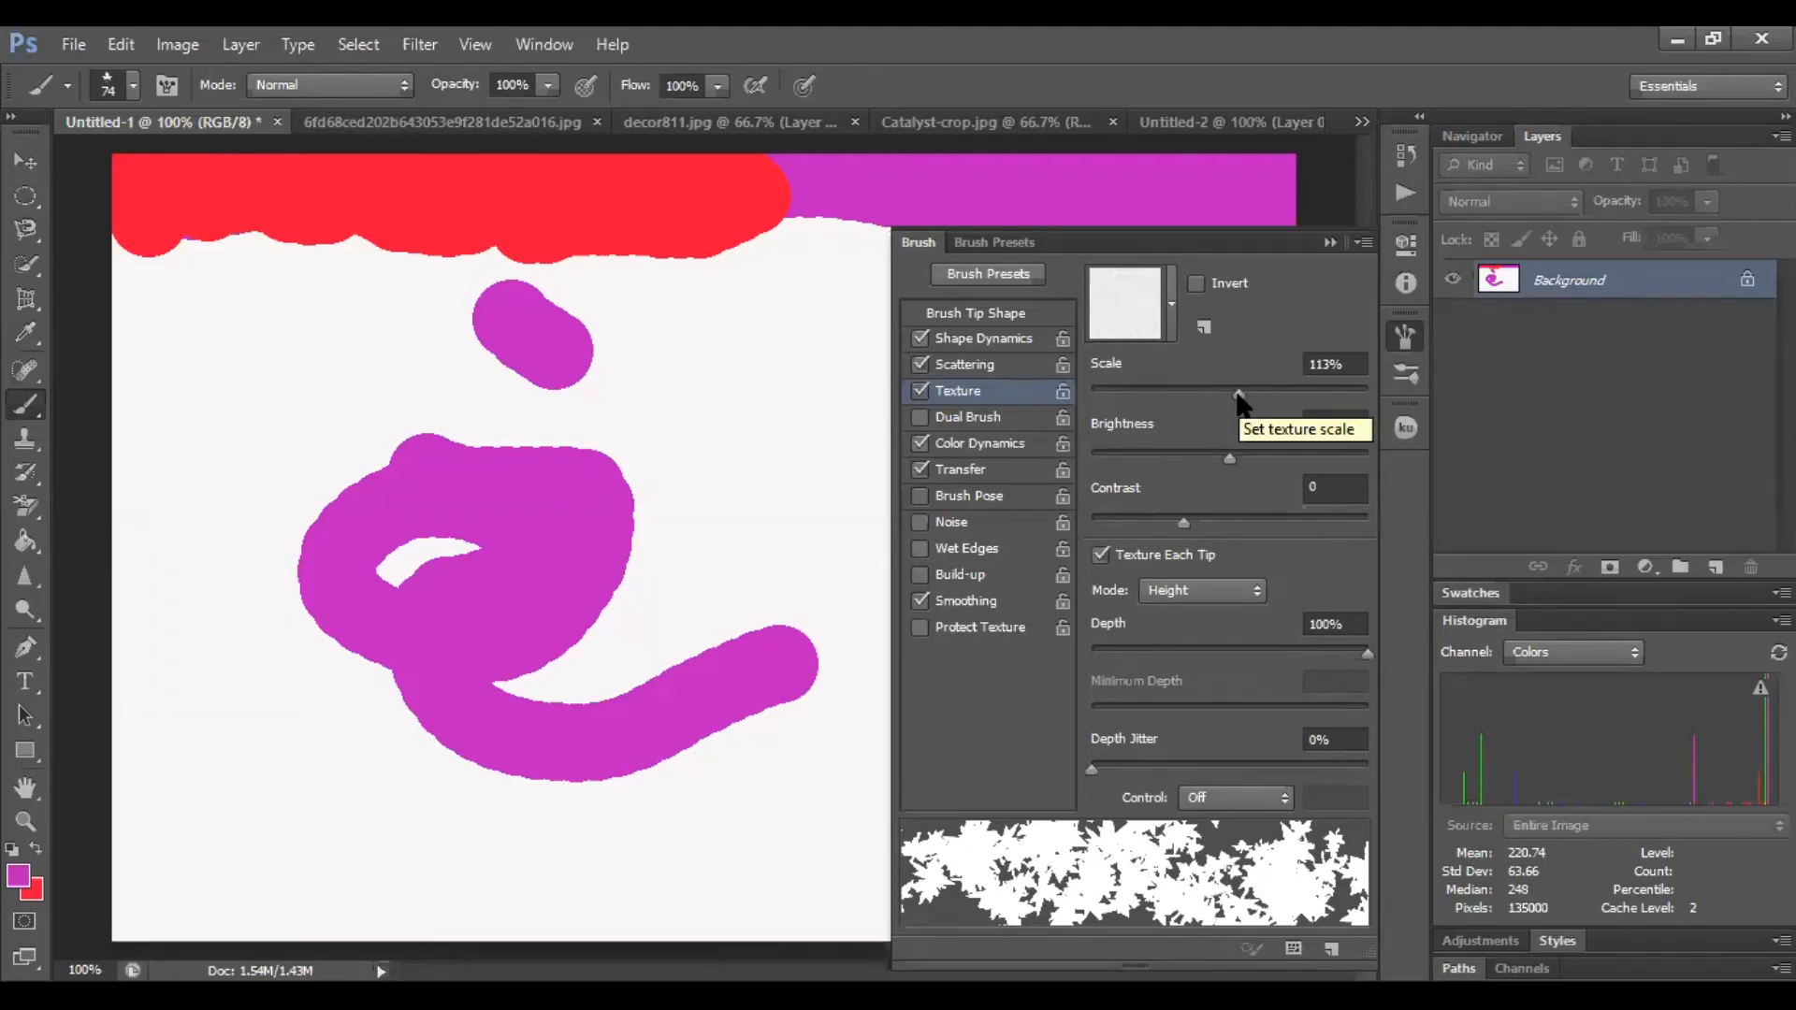
pyautogui.moveTo(1238, 395); pyautogui.dragTo(1205, 396)
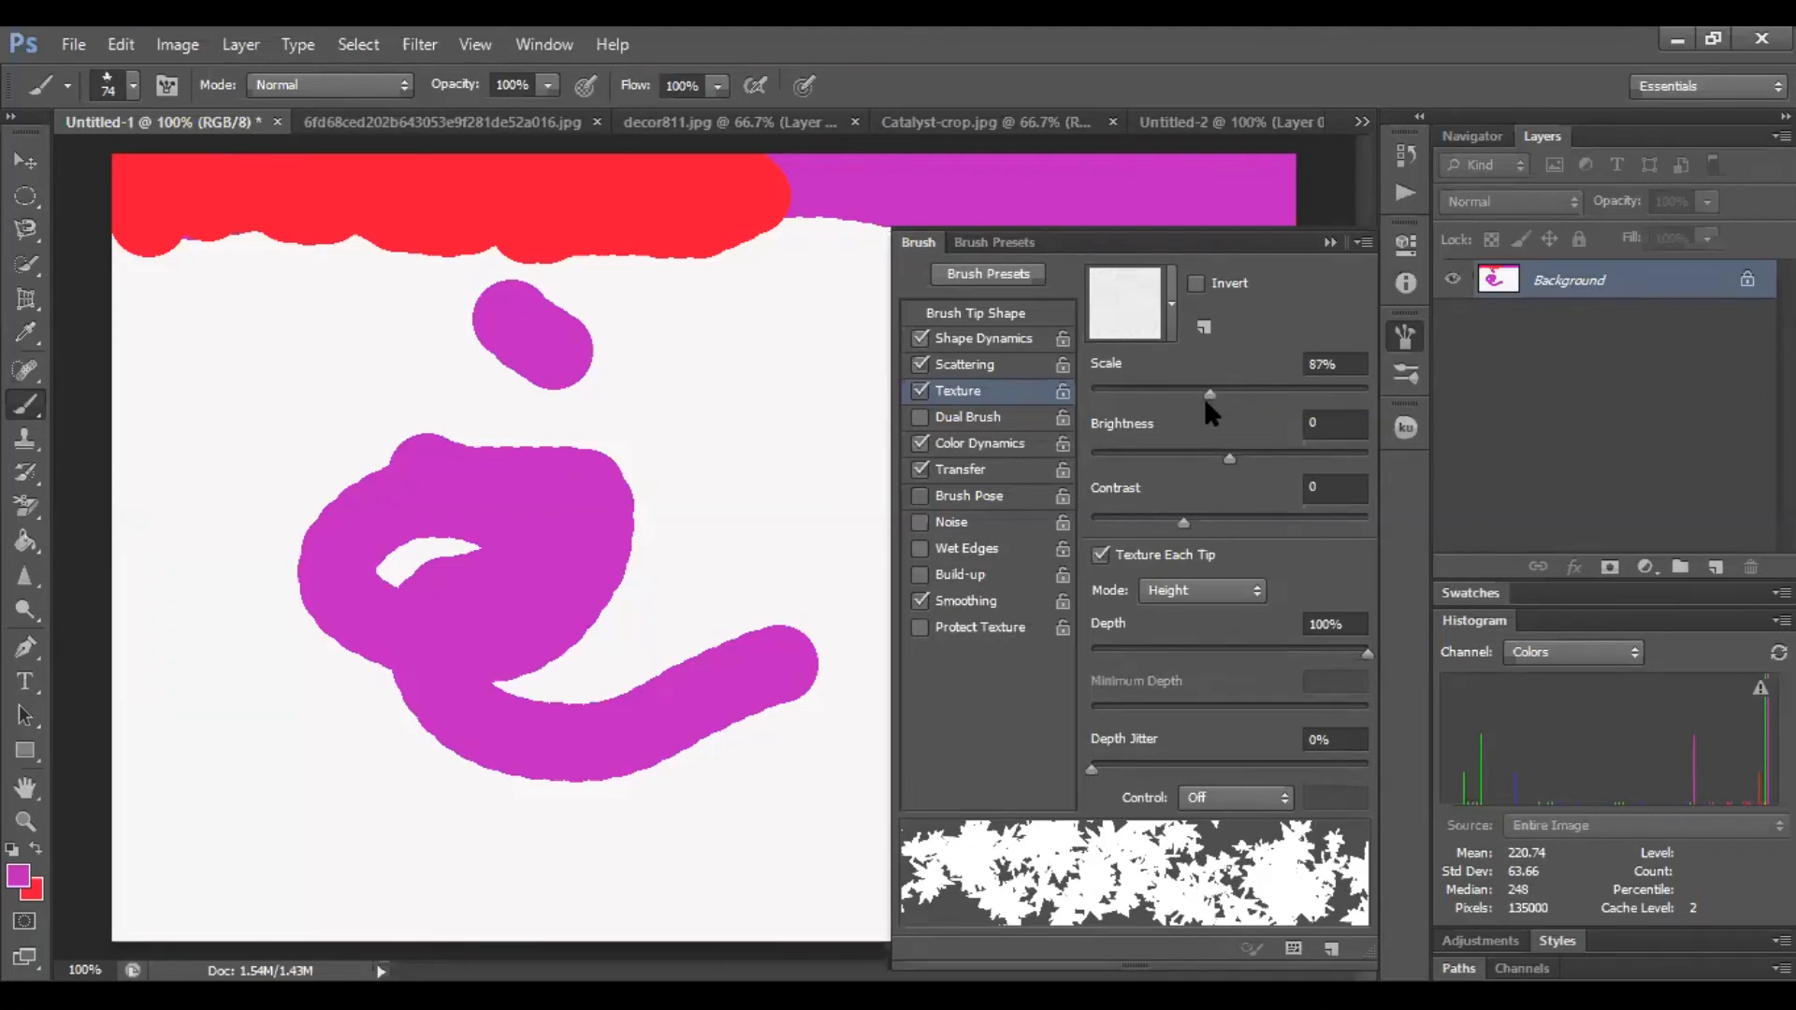
pyautogui.moveTo(1179, 522); pyautogui.dragTo(1226, 520)
pyautogui.moveTo(1228, 458)
pyautogui.mouseDown()
pyautogui.moveTo(1192, 459)
pyautogui.moveTo(1227, 460)
pyautogui.mouseUp()
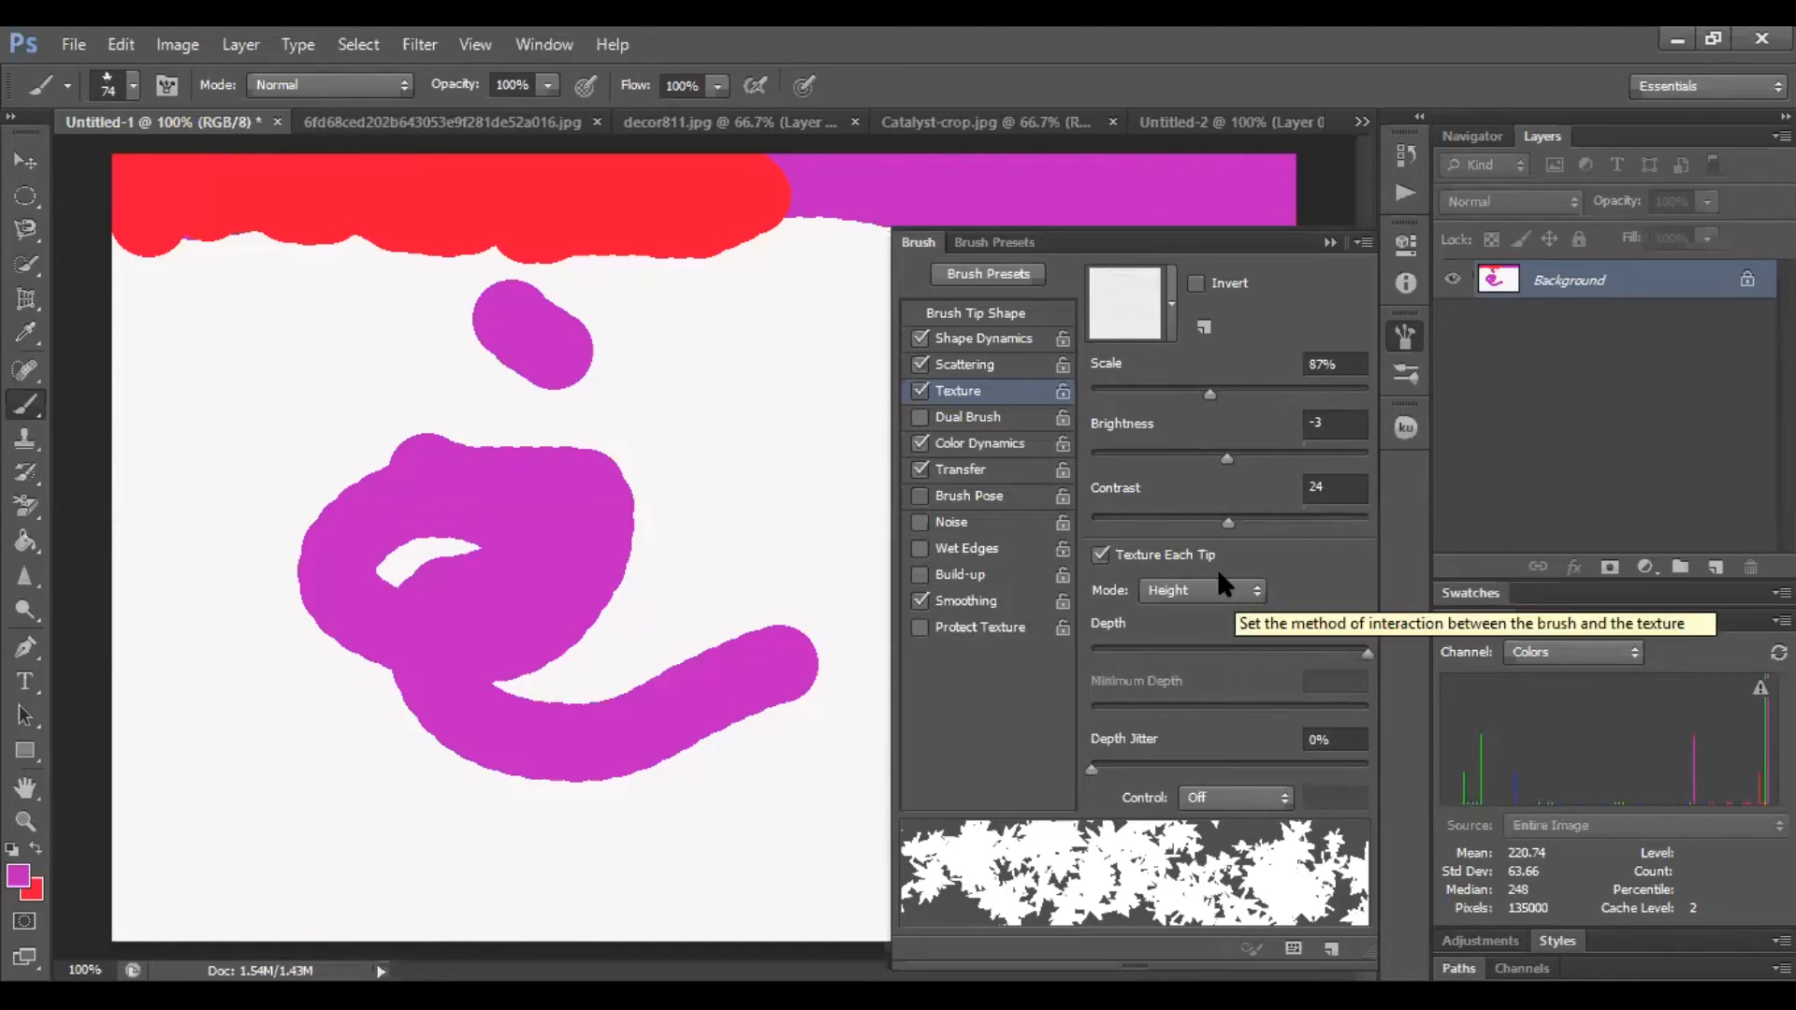
# Set the scattering count to 10 and paint scattered leaf strokes on the canvas
pyautogui.click(968, 374)
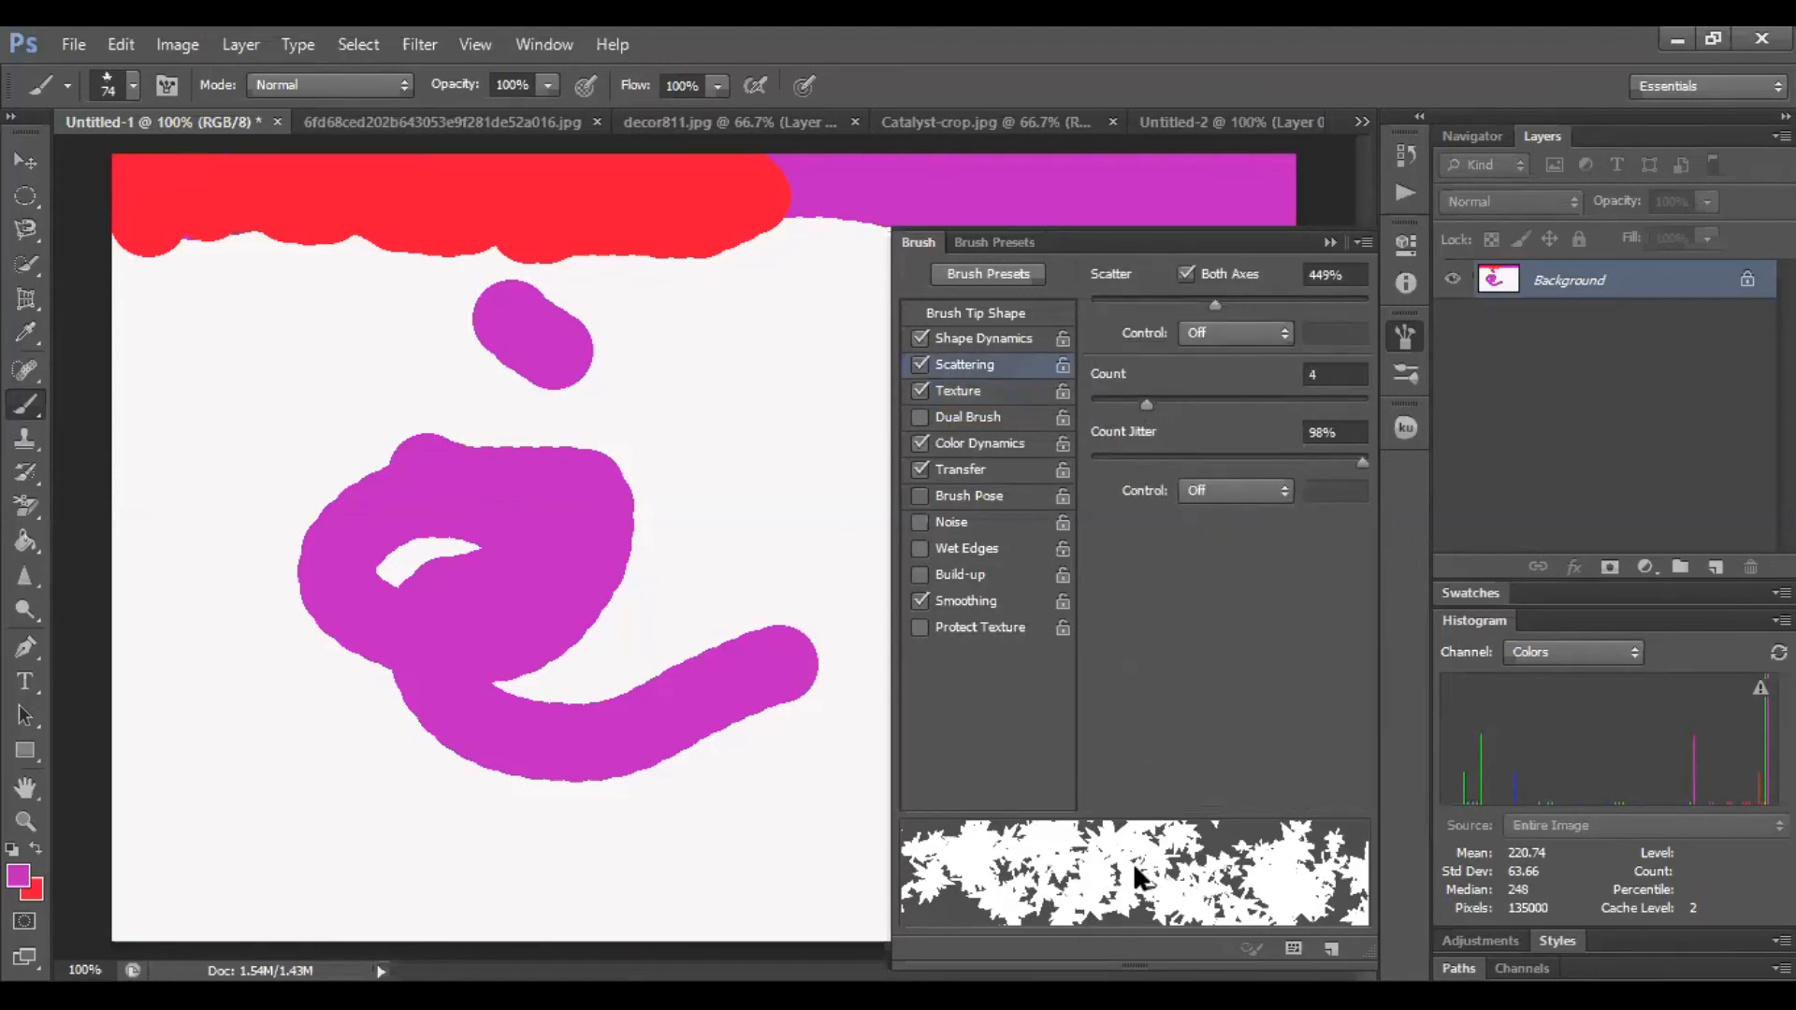
pyautogui.moveTo(1145, 400); pyautogui.dragTo(1251, 404)
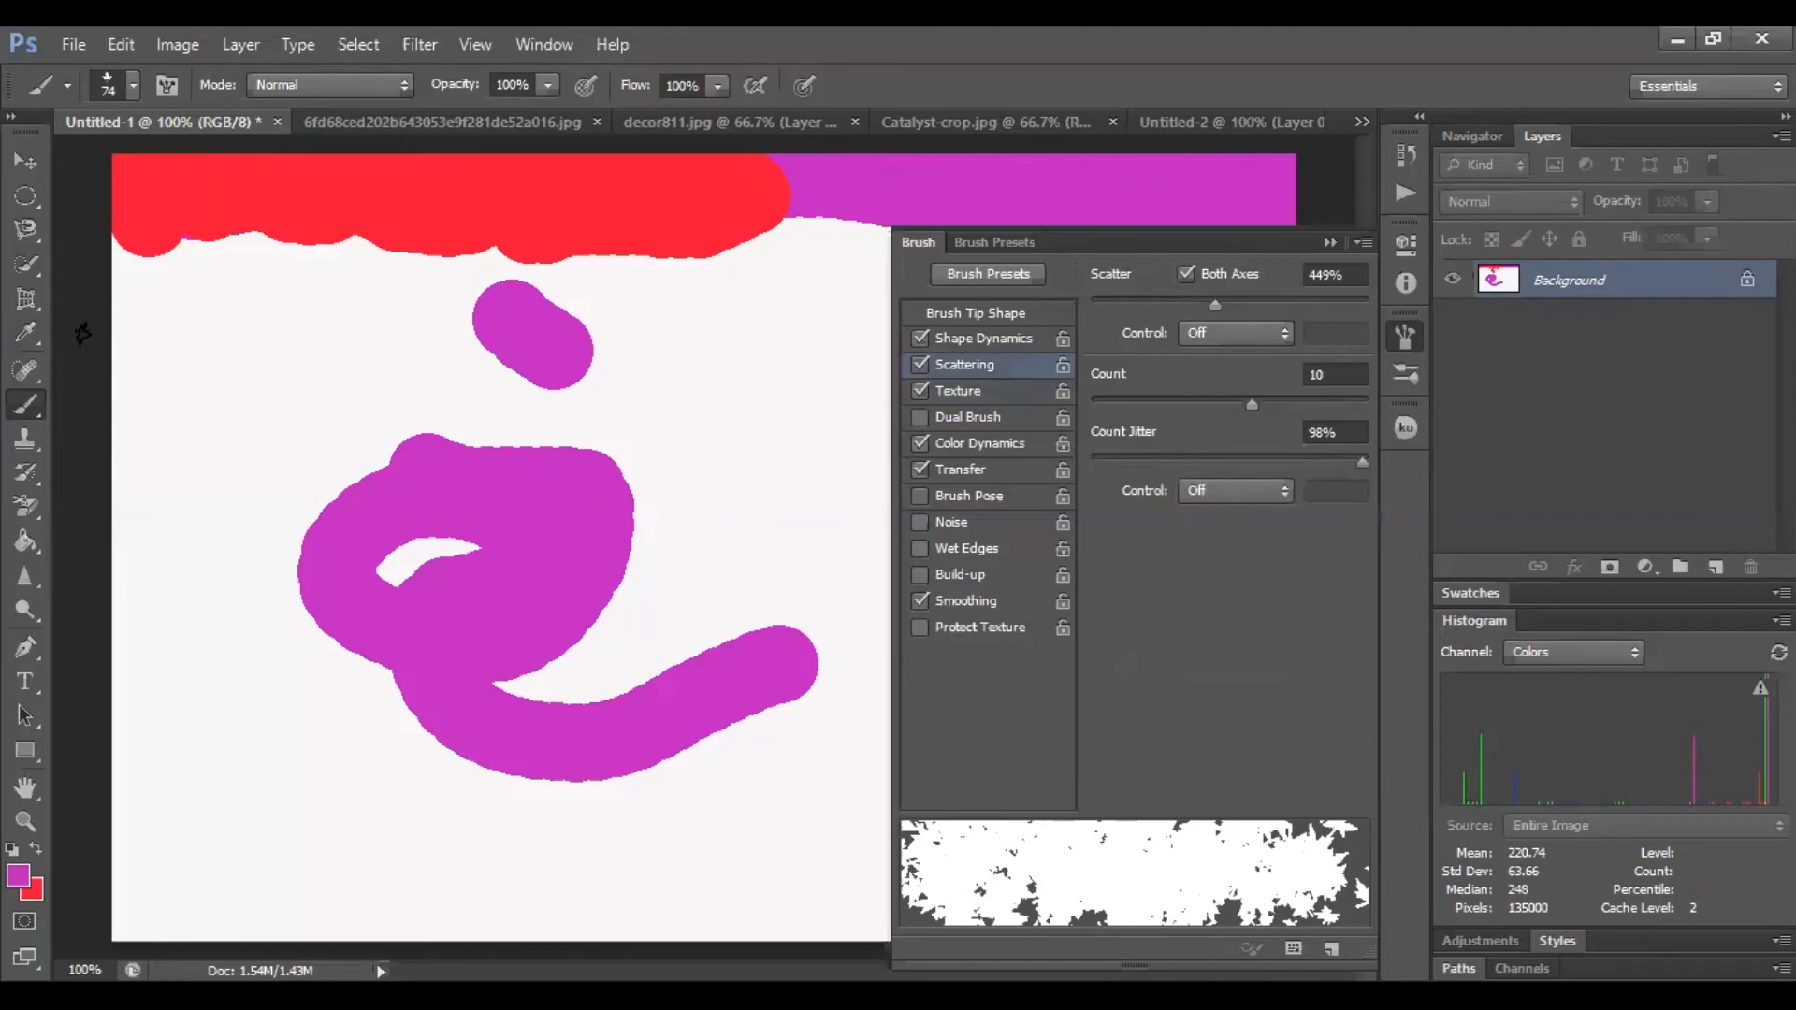
pyautogui.click(769, 475)
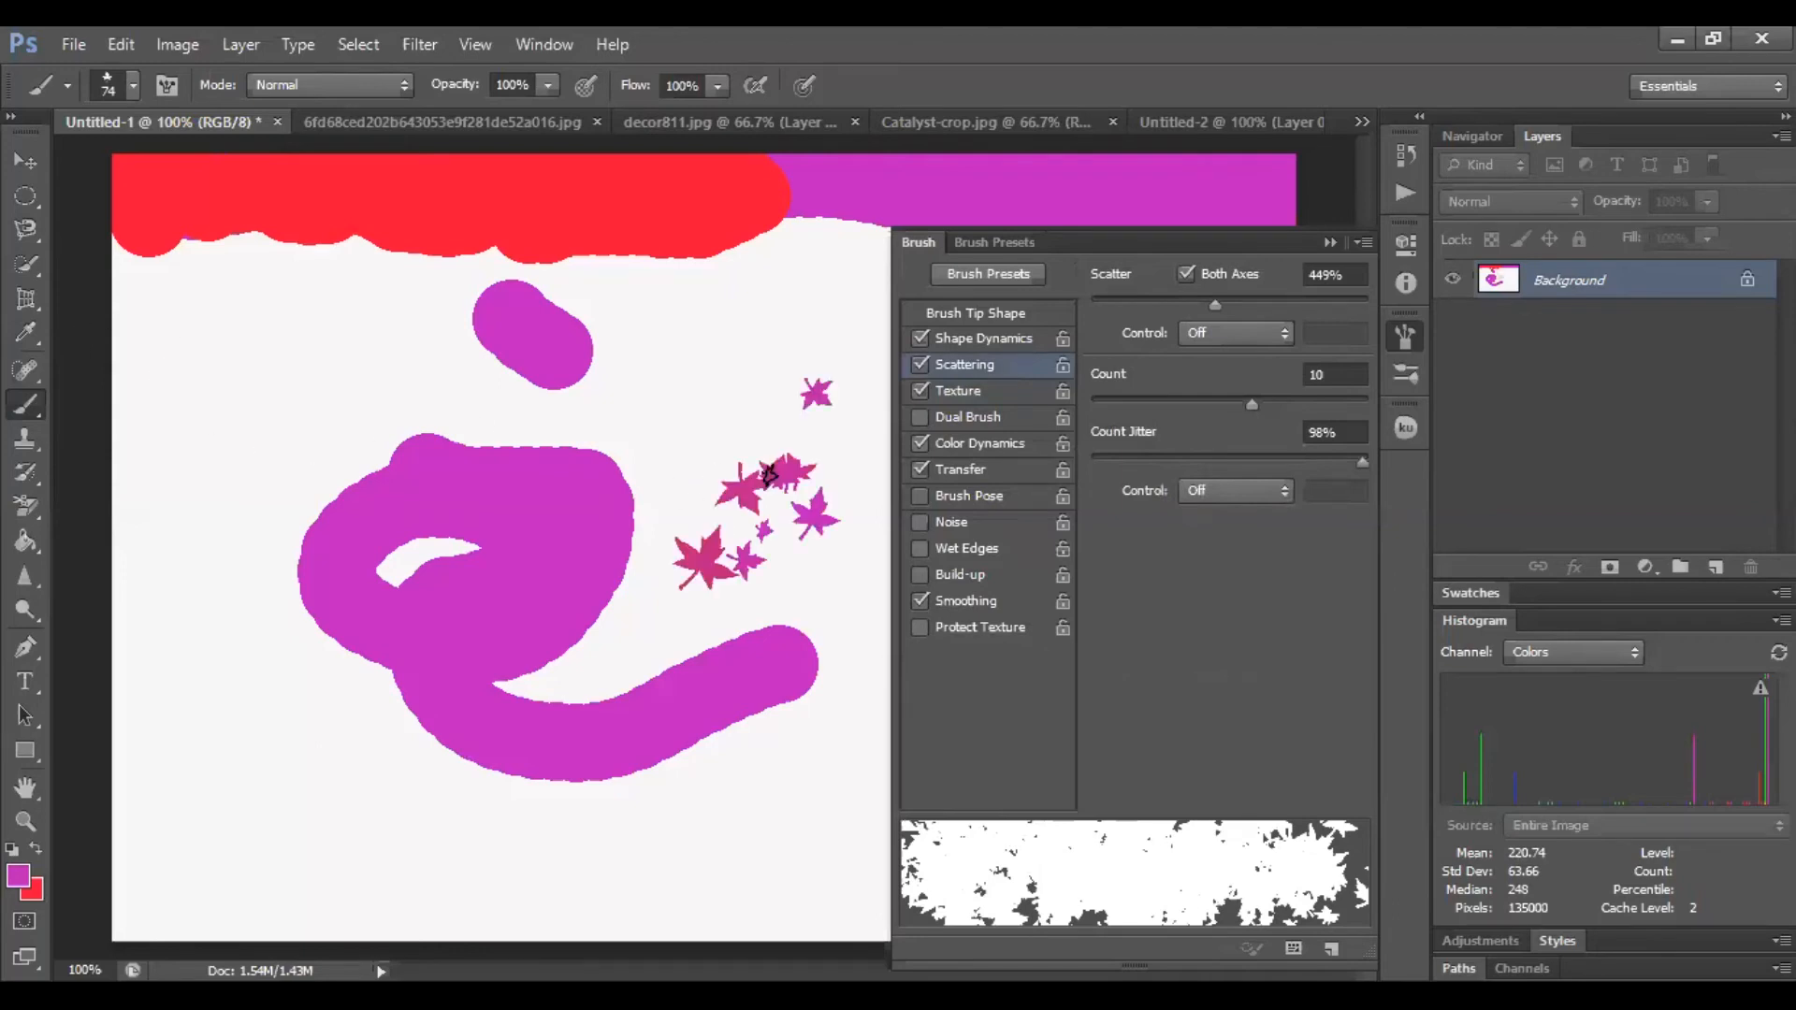
pyautogui.click(714, 400)
pyautogui.moveTo(292, 360)
pyautogui.mouseDown()
pyautogui.moveTo(208, 574)
pyautogui.moveTo(321, 765)
pyautogui.moveTo(413, 673)
pyautogui.moveTo(561, 453)
pyautogui.moveTo(584, 449)
pyautogui.mouseUp()
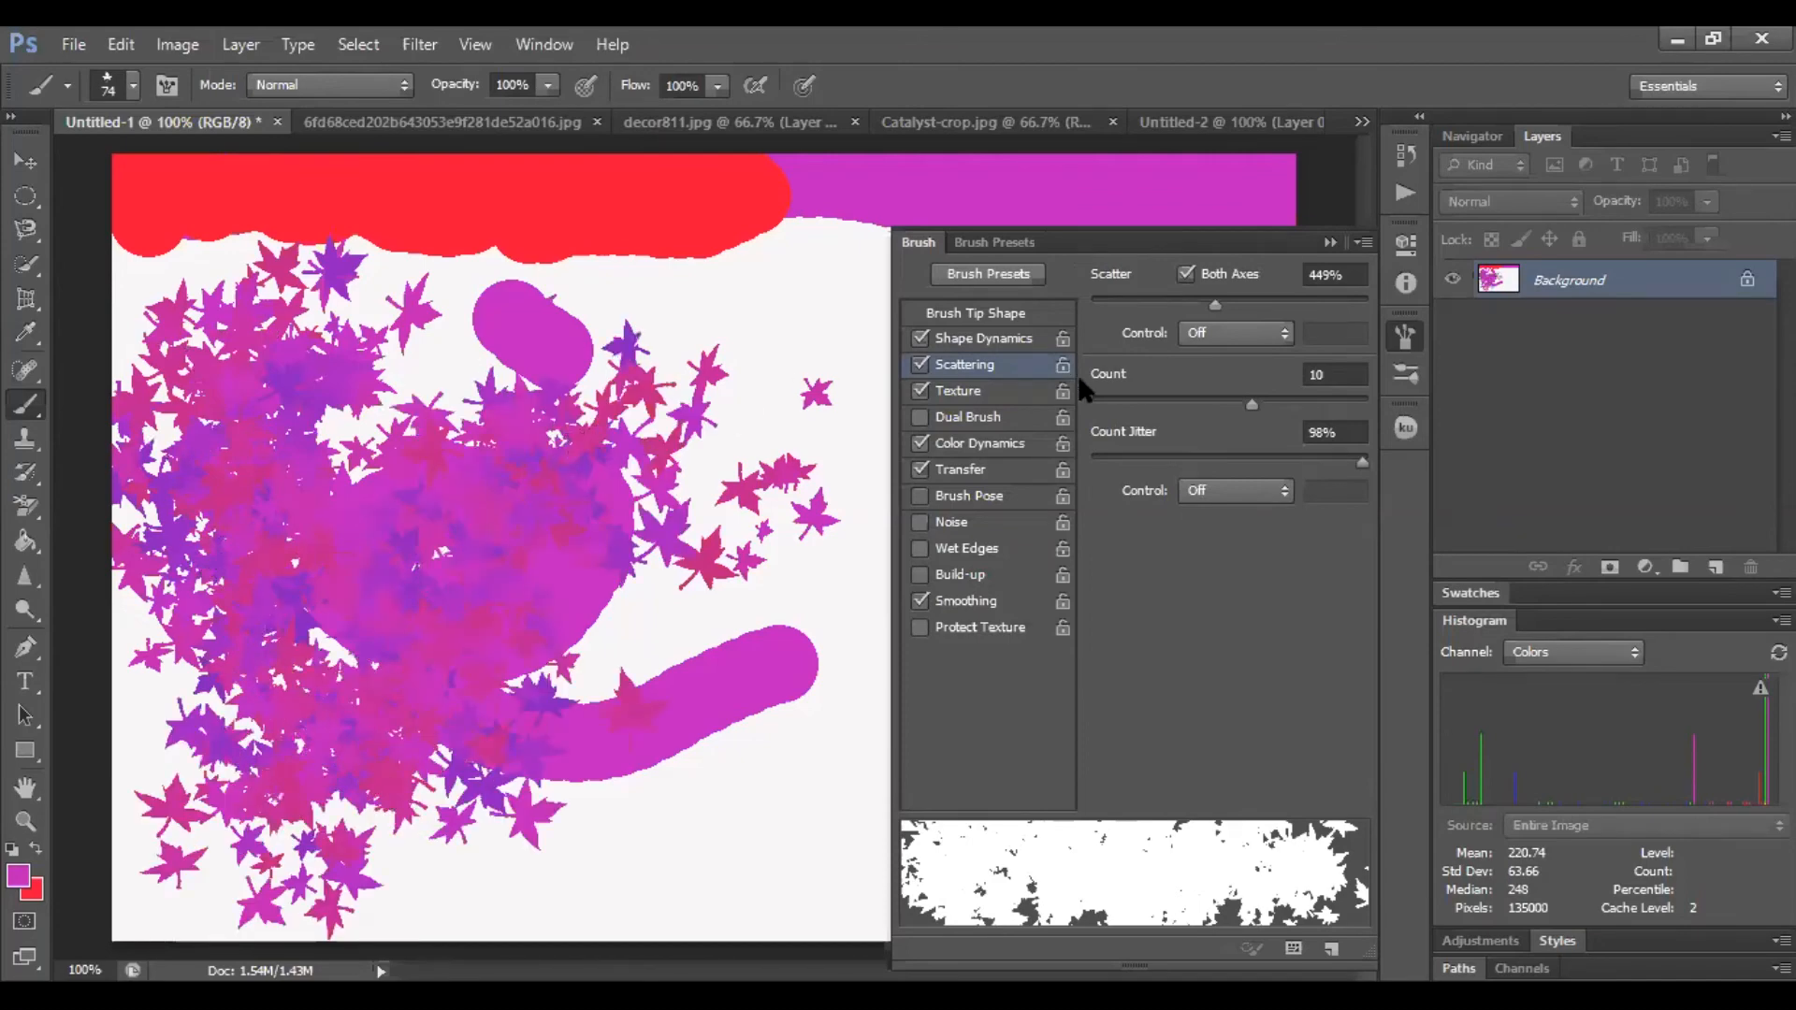
# Set the scattering count to 5 and paint more leaf strokes on the canvas
pyautogui.moveTo(1248, 400); pyautogui.dragTo(1162, 402)
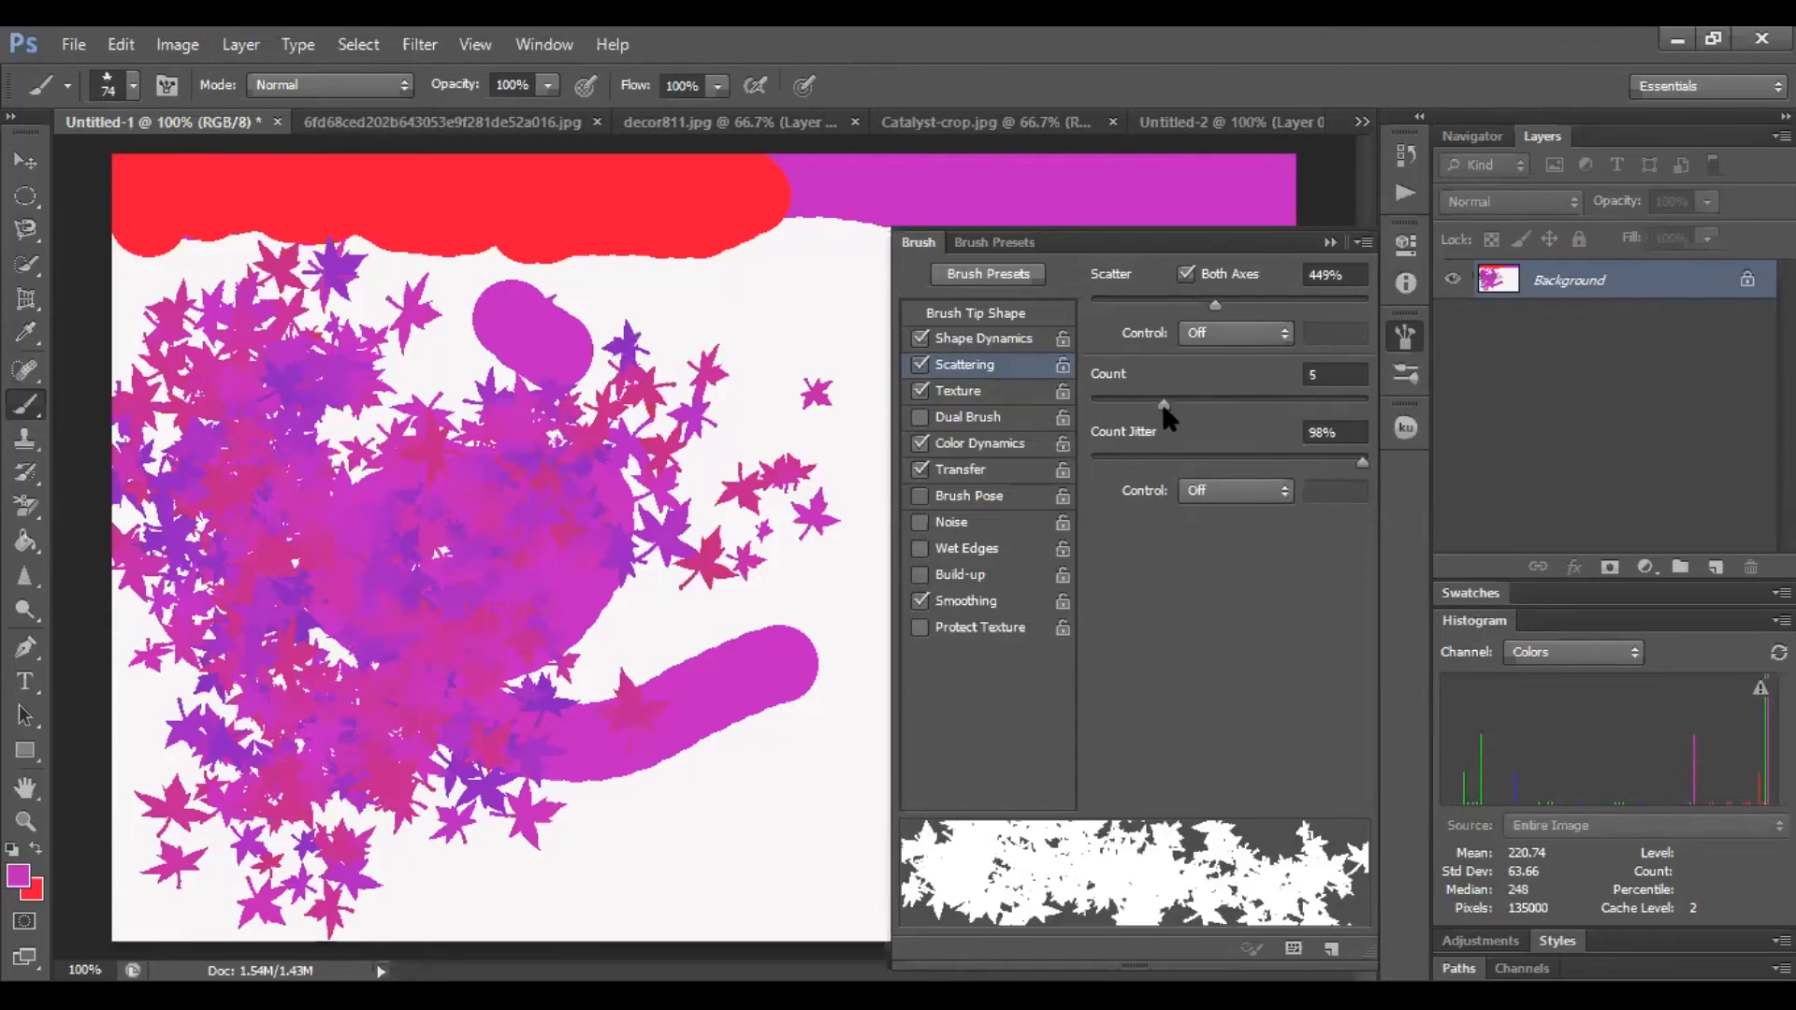
pyautogui.click(1328, 241)
pyautogui.moveTo(1104, 393)
pyautogui.mouseDown()
pyautogui.moveTo(1080, 527)
pyautogui.moveTo(874, 762)
pyautogui.mouseUp()
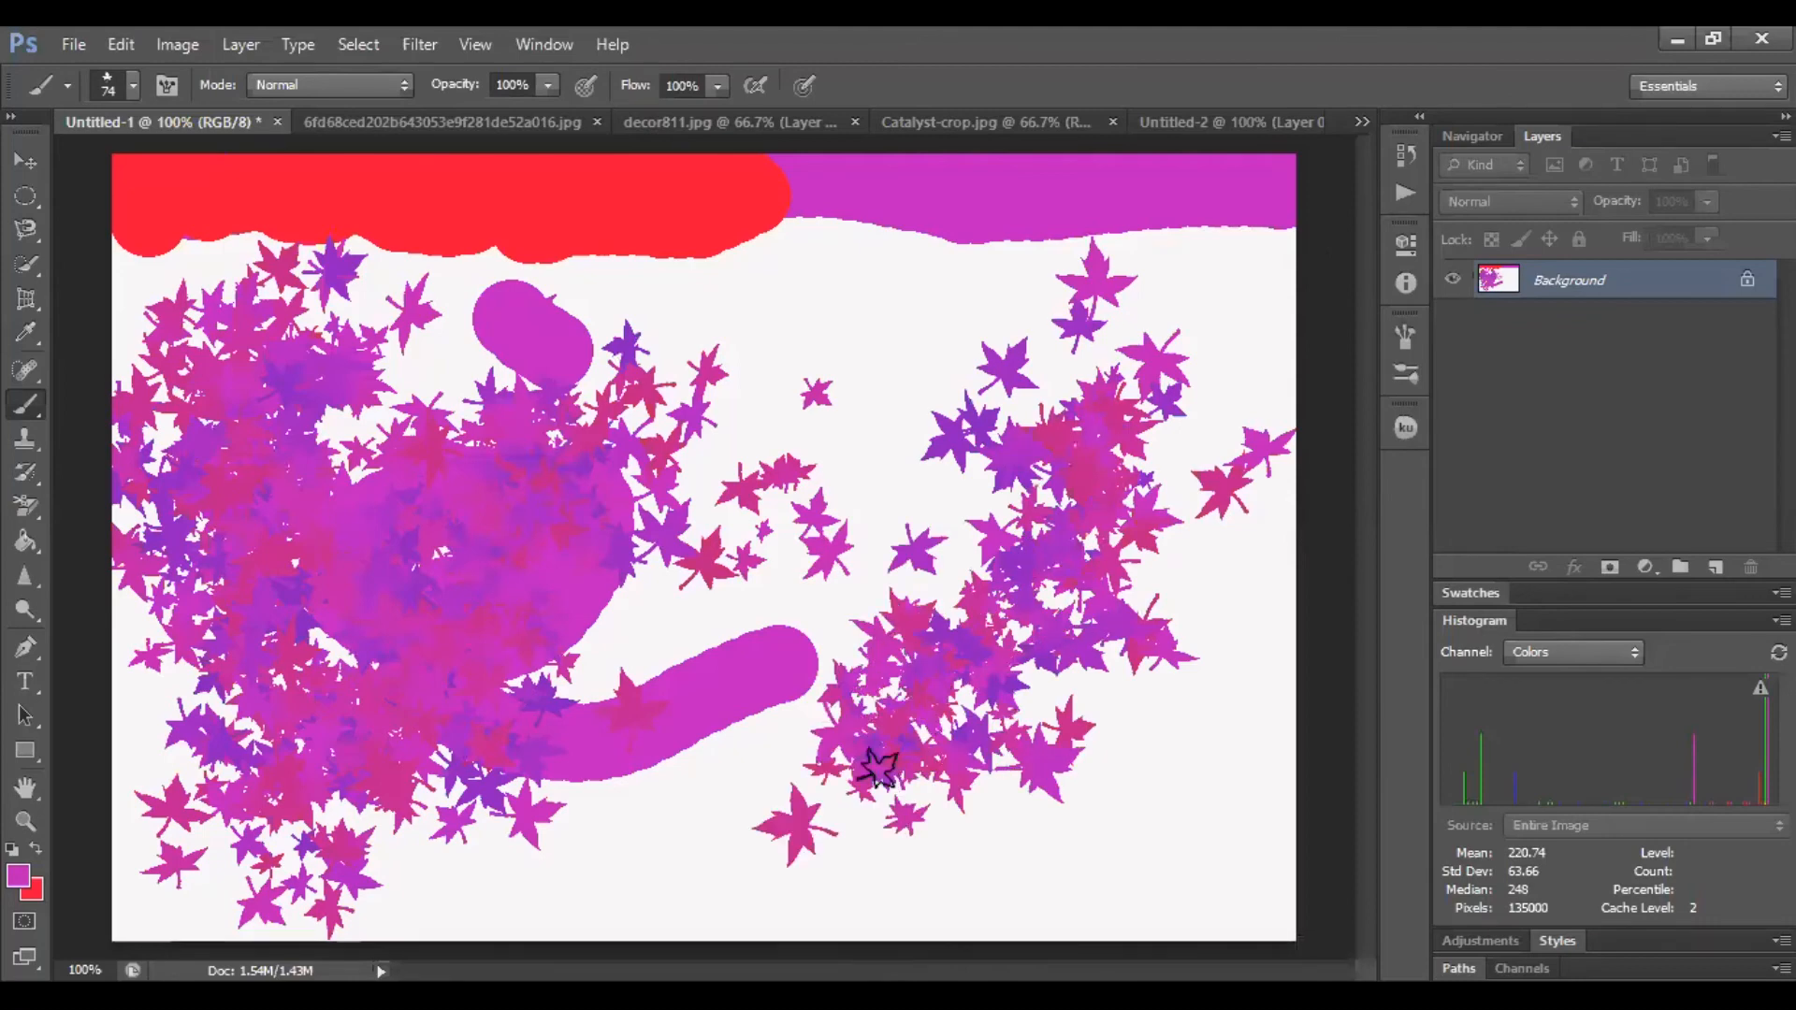
pyautogui.moveTo(845, 320); pyautogui.dragTo(880, 405)
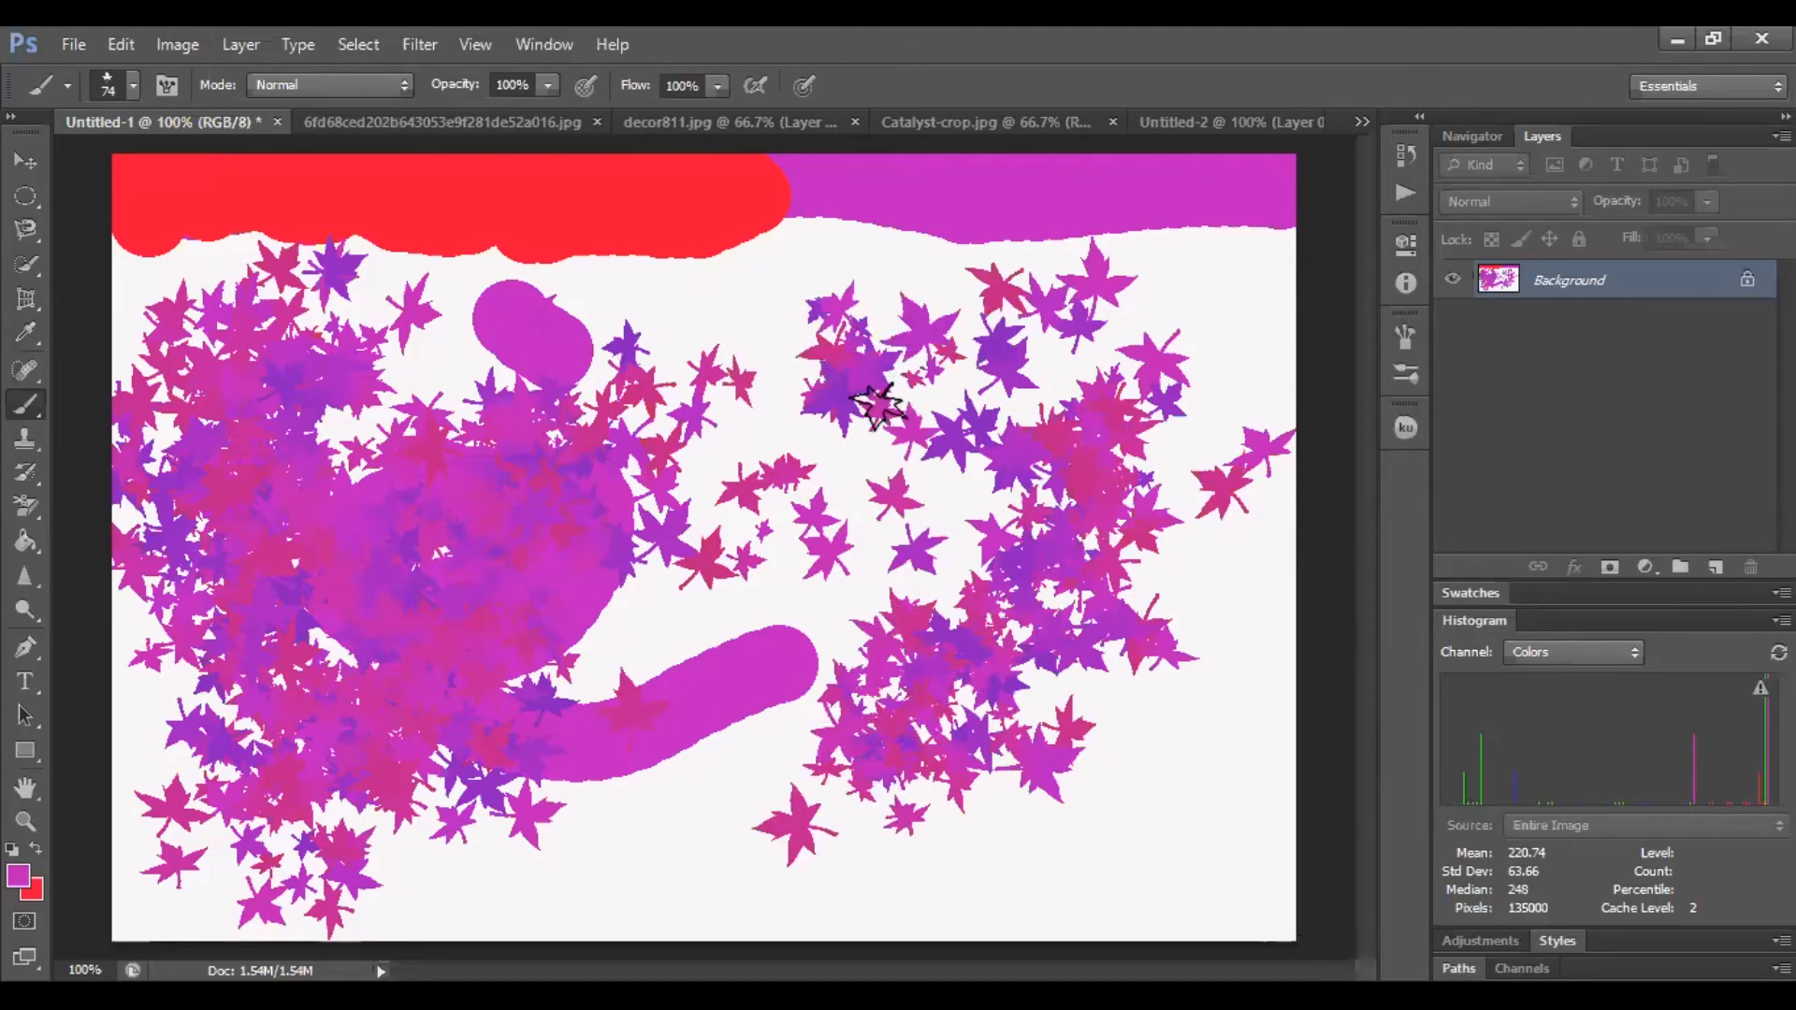
# Set the scattering count jitter to 82%
pyautogui.click(1408, 343)
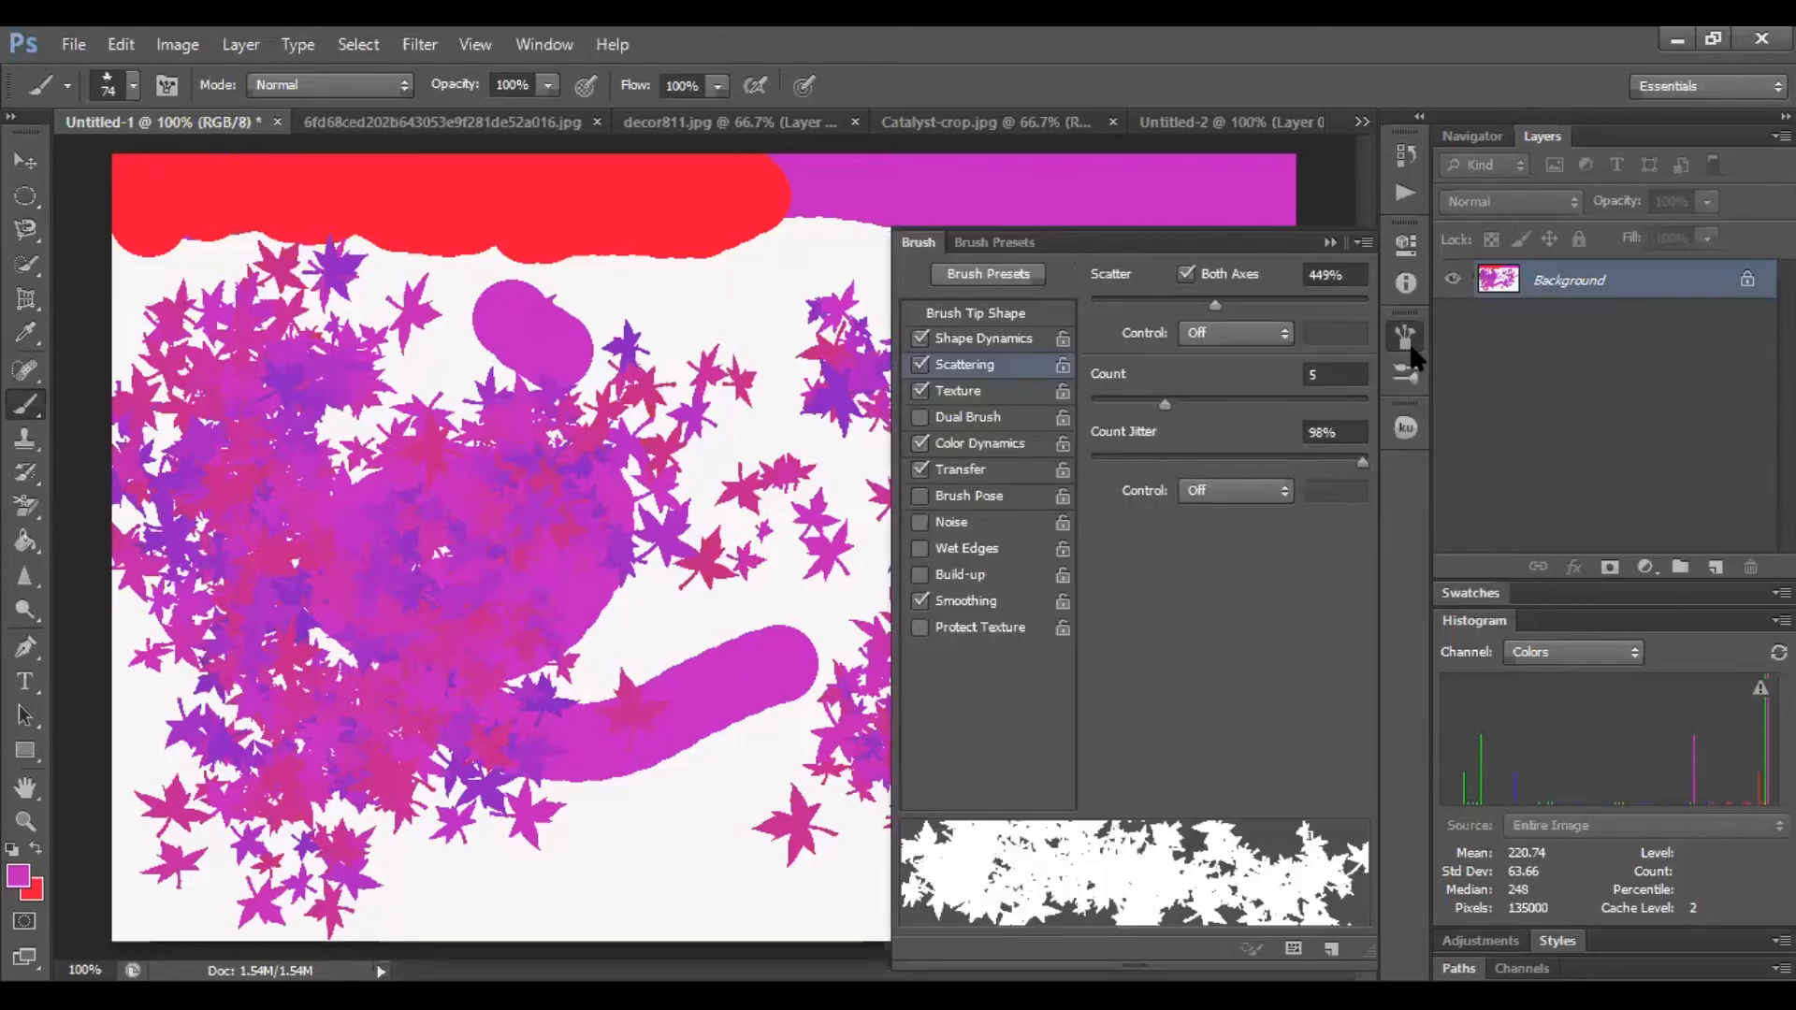
pyautogui.moveTo(1360, 452)
pyautogui.mouseDown()
pyautogui.moveTo(1166, 480)
pyautogui.moveTo(1103, 465)
pyautogui.moveTo(1317, 471)
pyautogui.mouseUp()
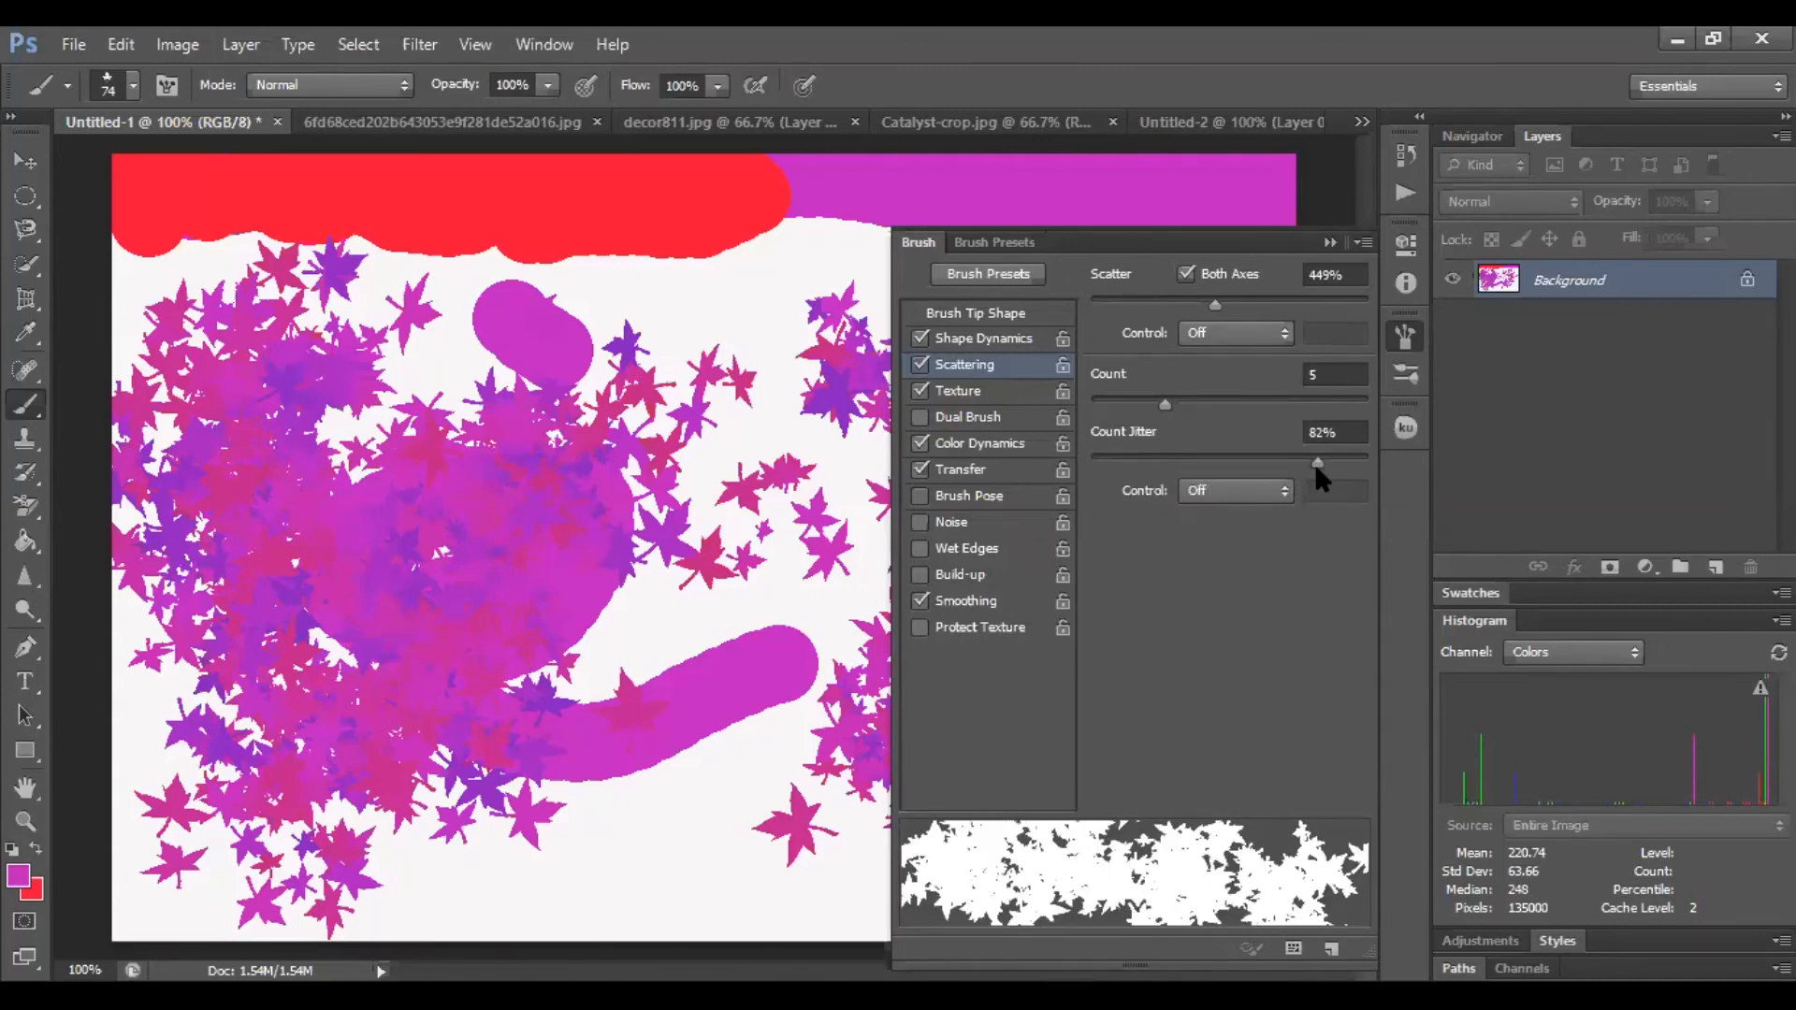
pyautogui.click(1329, 243)
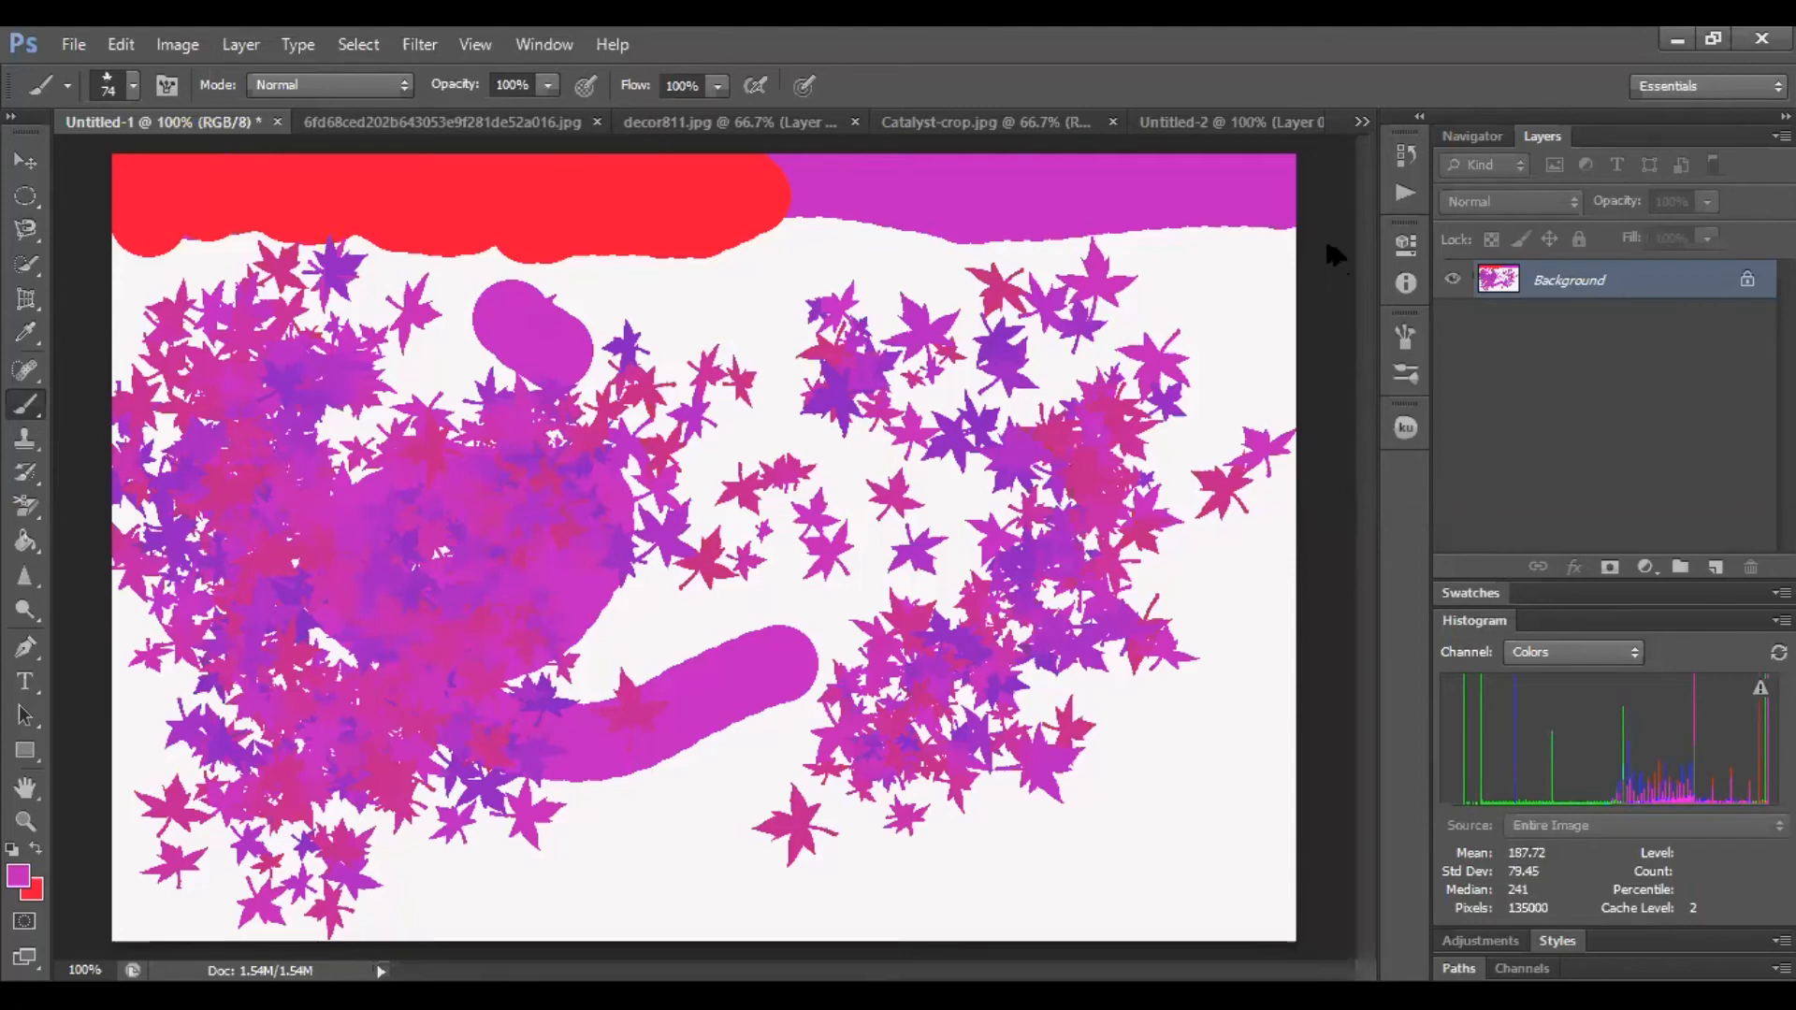
# Undo all the leaf strokes painted on the canvas
pyautogui.hotkey('ctrl', 'alt', 'z')
pyautogui.hotkey('ctrl', 'alt', 'z')
pyautogui.hotkey('ctrl', 'alt', 'z')
pyautogui.hotkey('ctrl', 'alt', 'z')
pyautogui.hotkey('ctrl', 'alt', 'z')
pyautogui.hotkey('ctrl', 'alt', 'z')
pyautogui.hotkey('ctrl', 'alt', 'z')
pyautogui.hotkey('ctrl', 'alt', 'z')
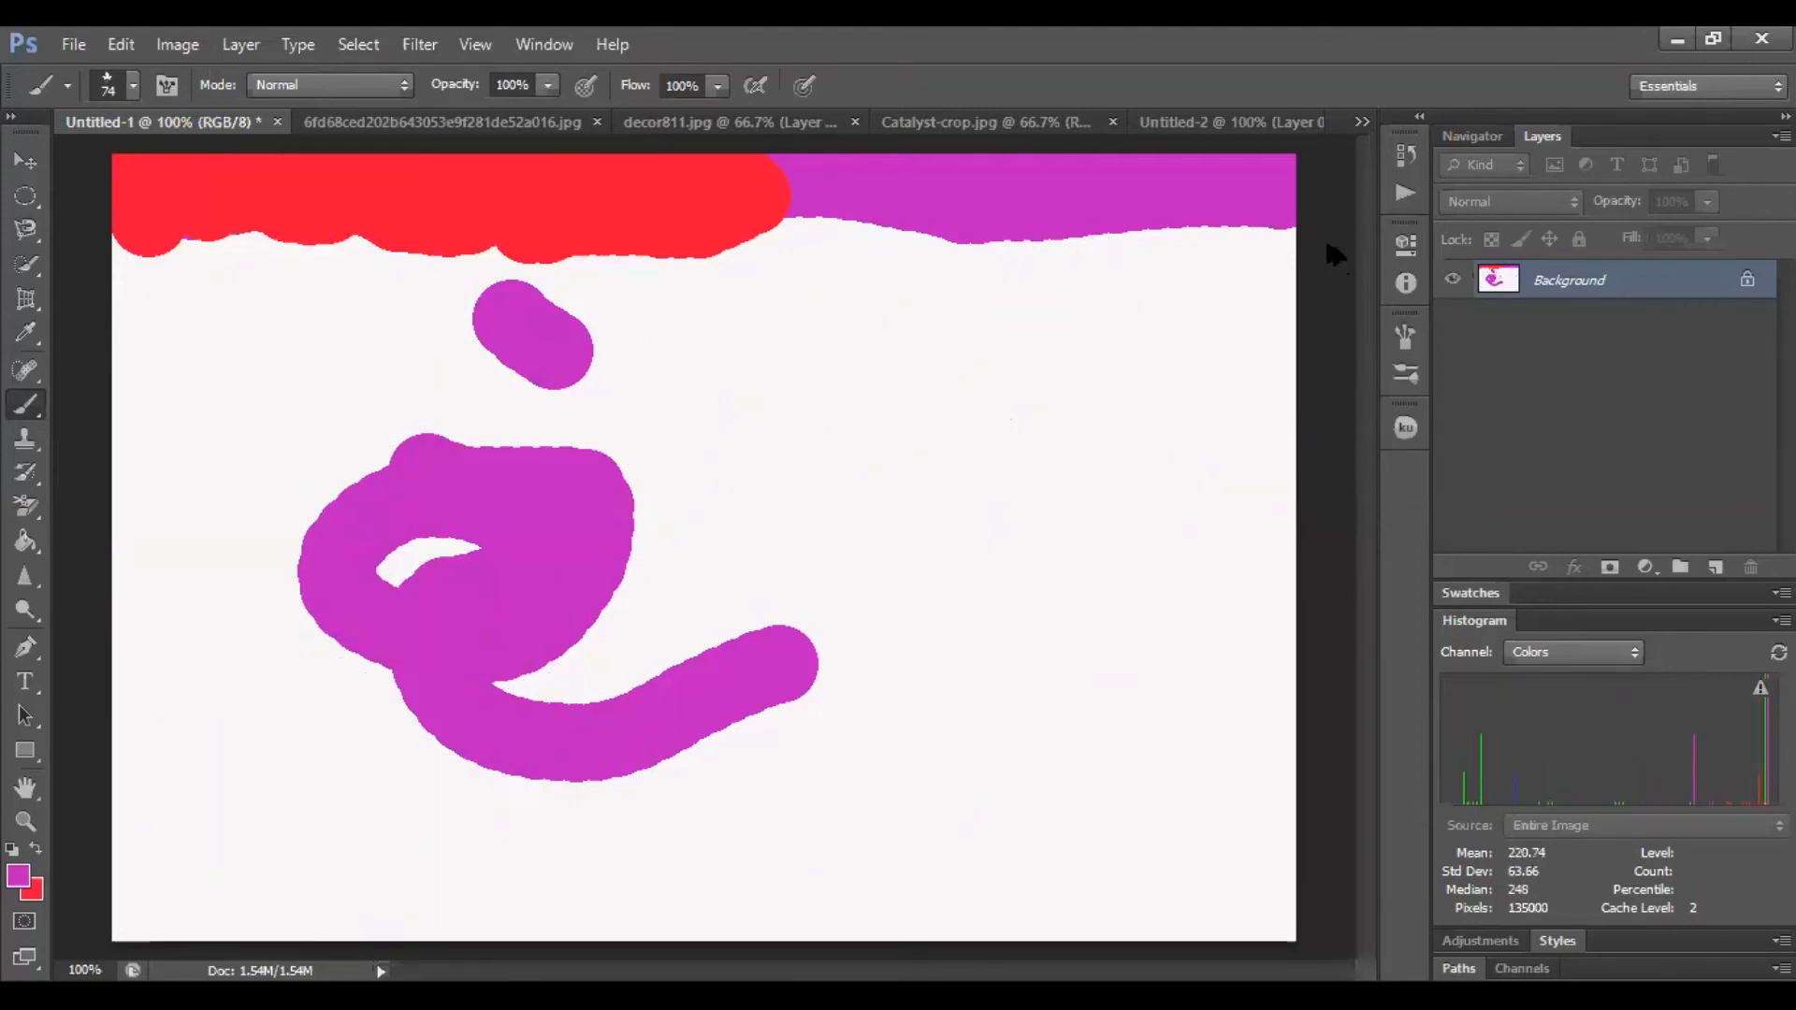
# Paint leaf strokes across the canvas with the count jitter set to 100% and to 8%
pyautogui.click(1405, 336)
pyautogui.moveTo(1317, 460); pyautogui.dragTo(1366, 458)
pyautogui.moveTo(251, 513)
pyautogui.mouseDown()
pyautogui.moveTo(321, 621)
pyautogui.moveTo(494, 695)
pyautogui.mouseUp()
pyautogui.moveTo(1241, 458); pyautogui.dragTo(1111, 472)
pyautogui.moveTo(537, 290)
pyautogui.mouseDown()
pyautogui.moveTo(609, 468)
pyautogui.moveTo(678, 533)
pyautogui.moveTo(717, 608)
pyautogui.moveTo(694, 795)
pyautogui.mouseUp()
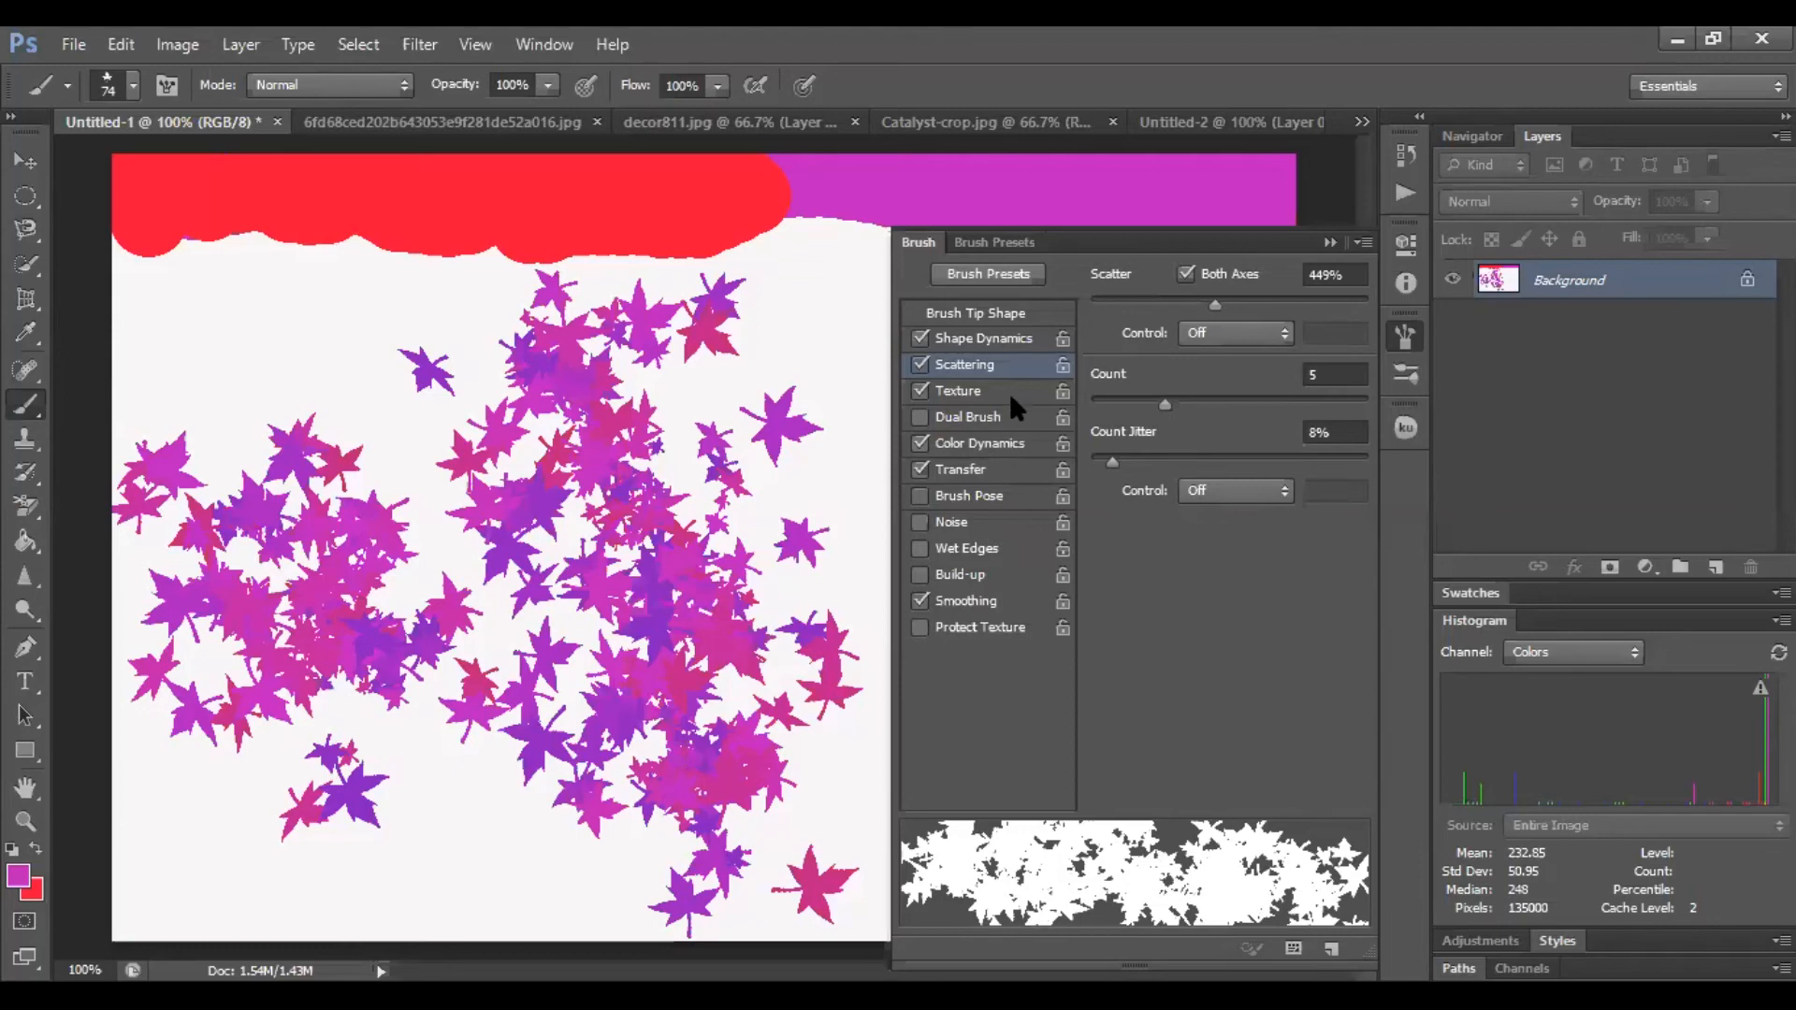
# Set shape dynamics to minimum diameter 0%, angle jitter 62%, roundness jitter 100% and minimum roundness 1%
pyautogui.click(982, 339)
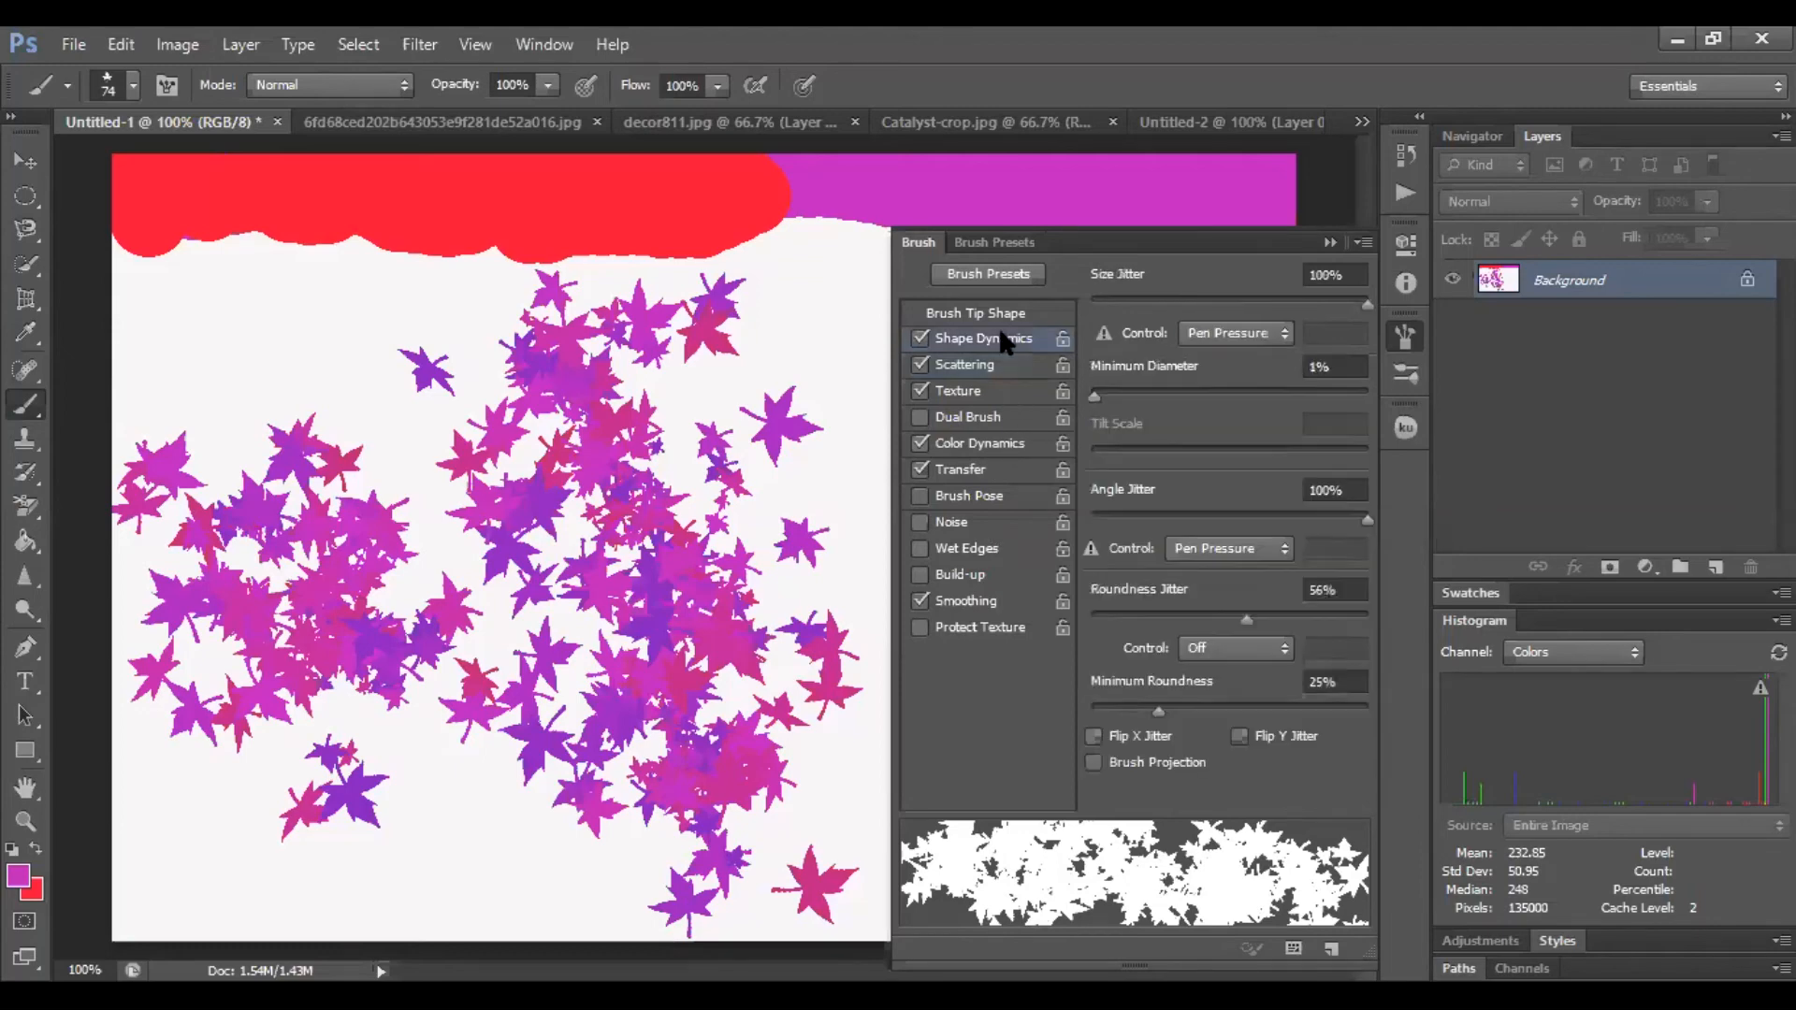
pyautogui.moveTo(1094, 394)
pyautogui.mouseDown()
pyautogui.moveTo(1343, 391)
pyautogui.moveTo(1239, 415)
pyautogui.moveTo(1089, 412)
pyautogui.mouseUp()
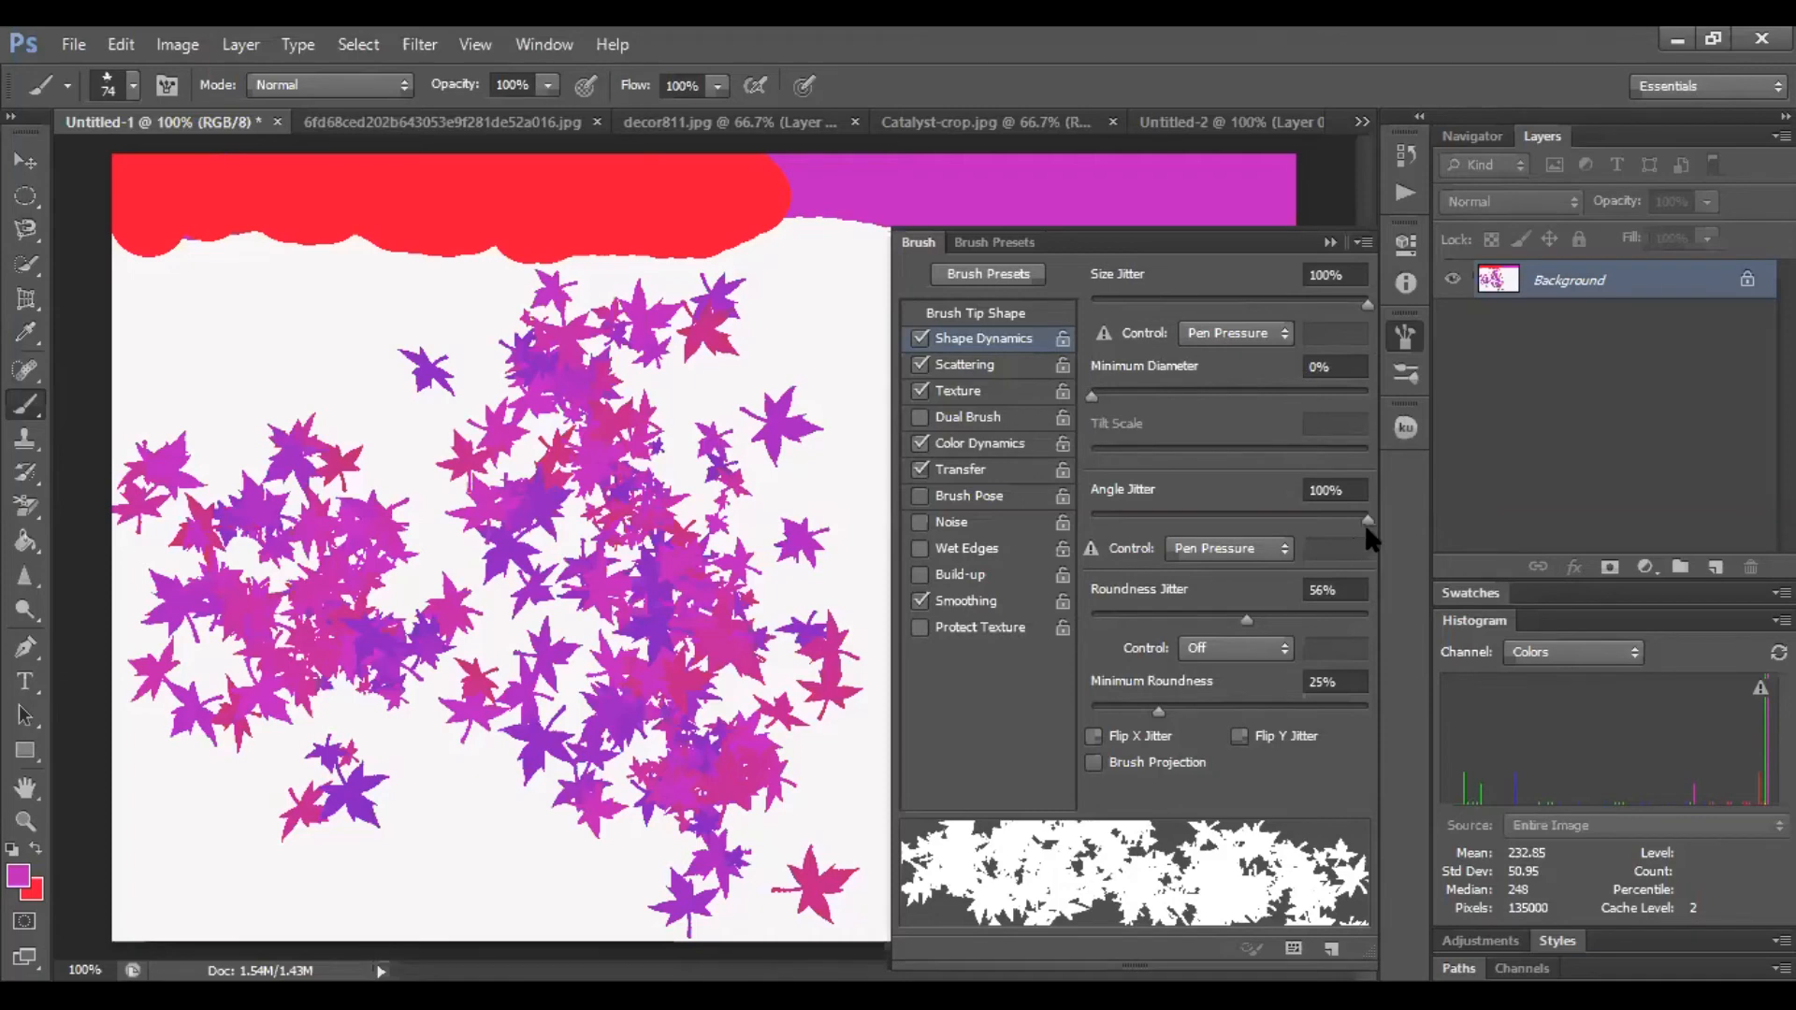
pyautogui.moveTo(1300, 529); pyautogui.dragTo(1153, 544)
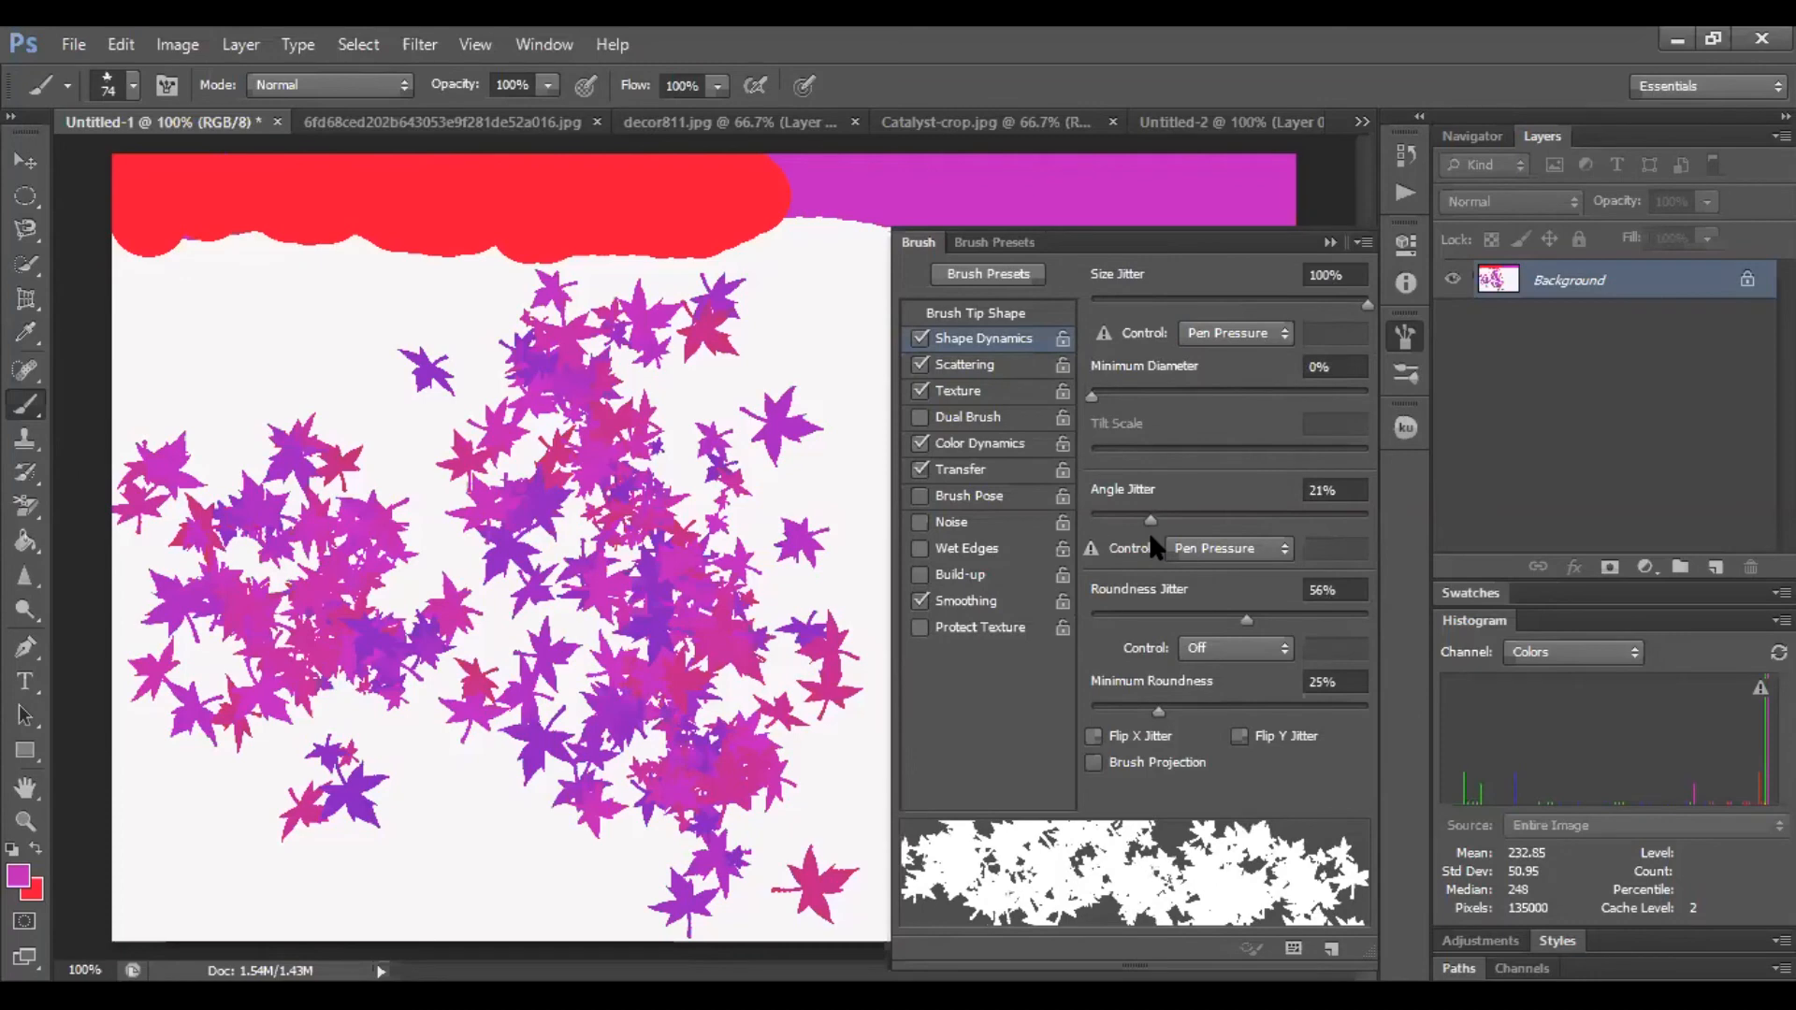
pyautogui.moveTo(1150, 537)
pyautogui.mouseDown()
pyautogui.moveTo(1100, 529)
pyautogui.moveTo(1175, 524)
pyautogui.moveTo(1259, 550)
pyautogui.mouseUp()
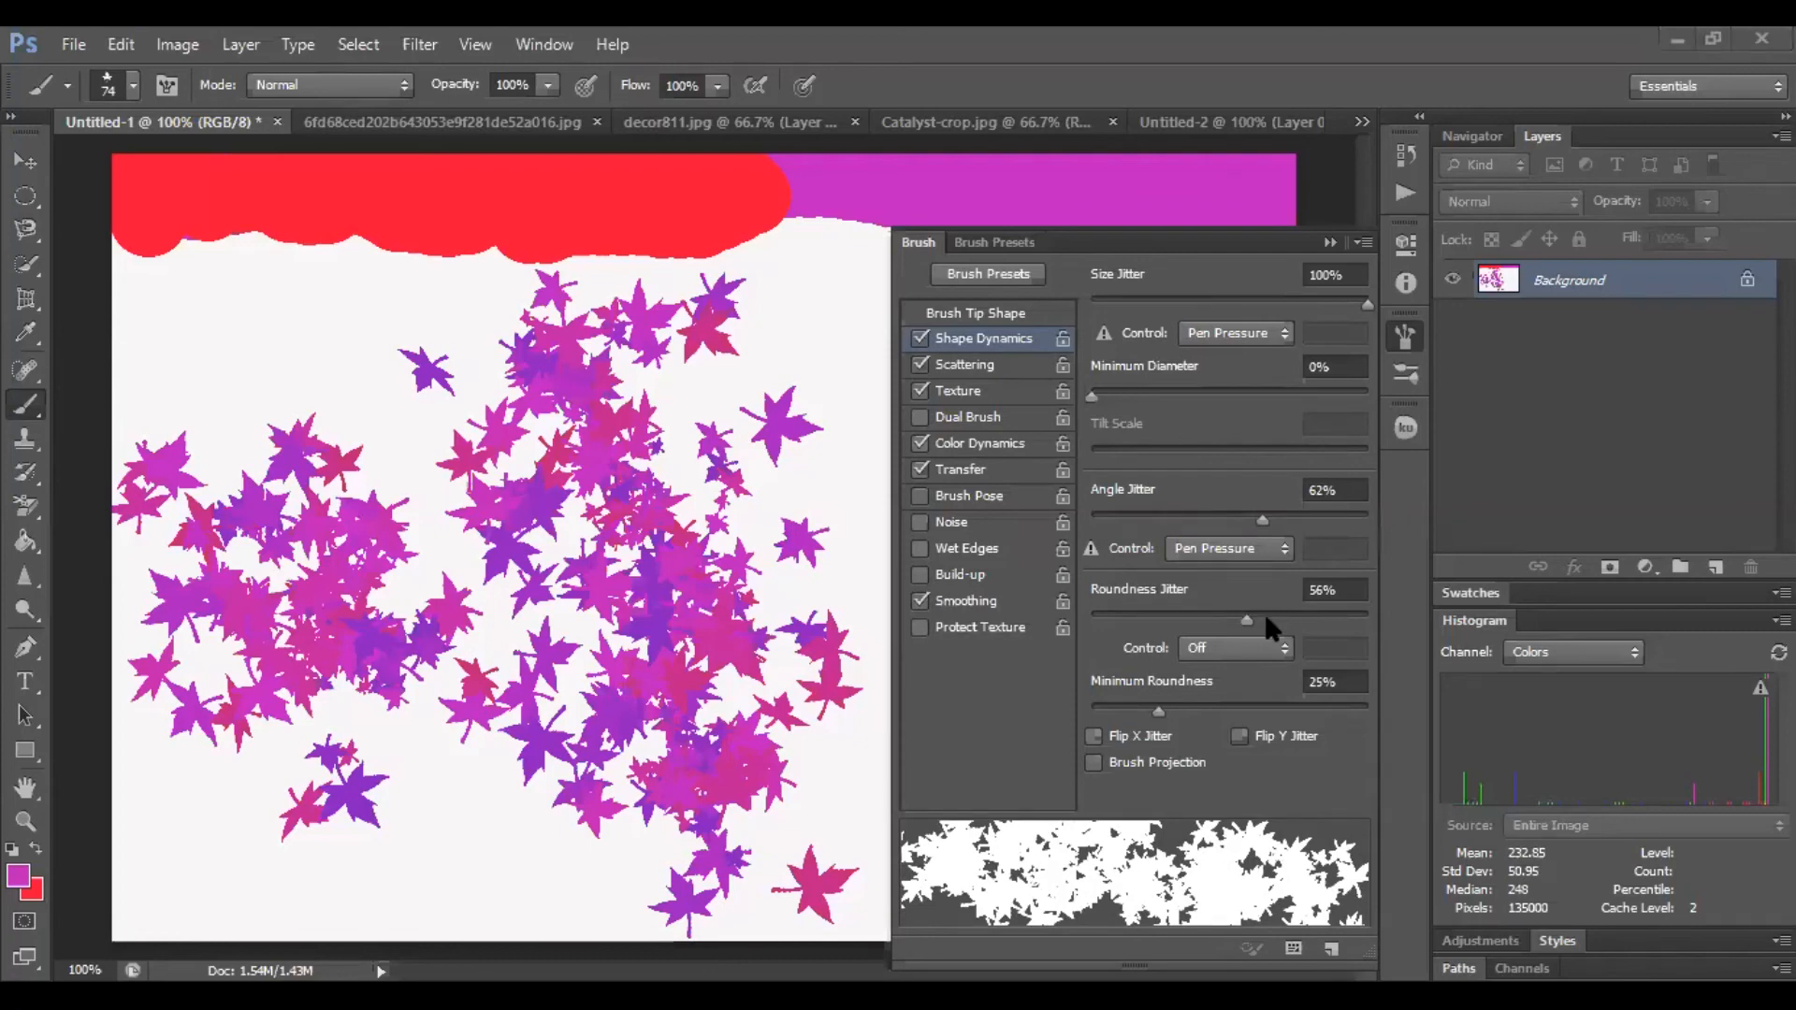
pyautogui.moveTo(1249, 621)
pyautogui.mouseDown()
pyautogui.moveTo(1310, 622)
pyautogui.moveTo(1090, 631)
pyautogui.moveTo(1370, 631)
pyautogui.mouseUp()
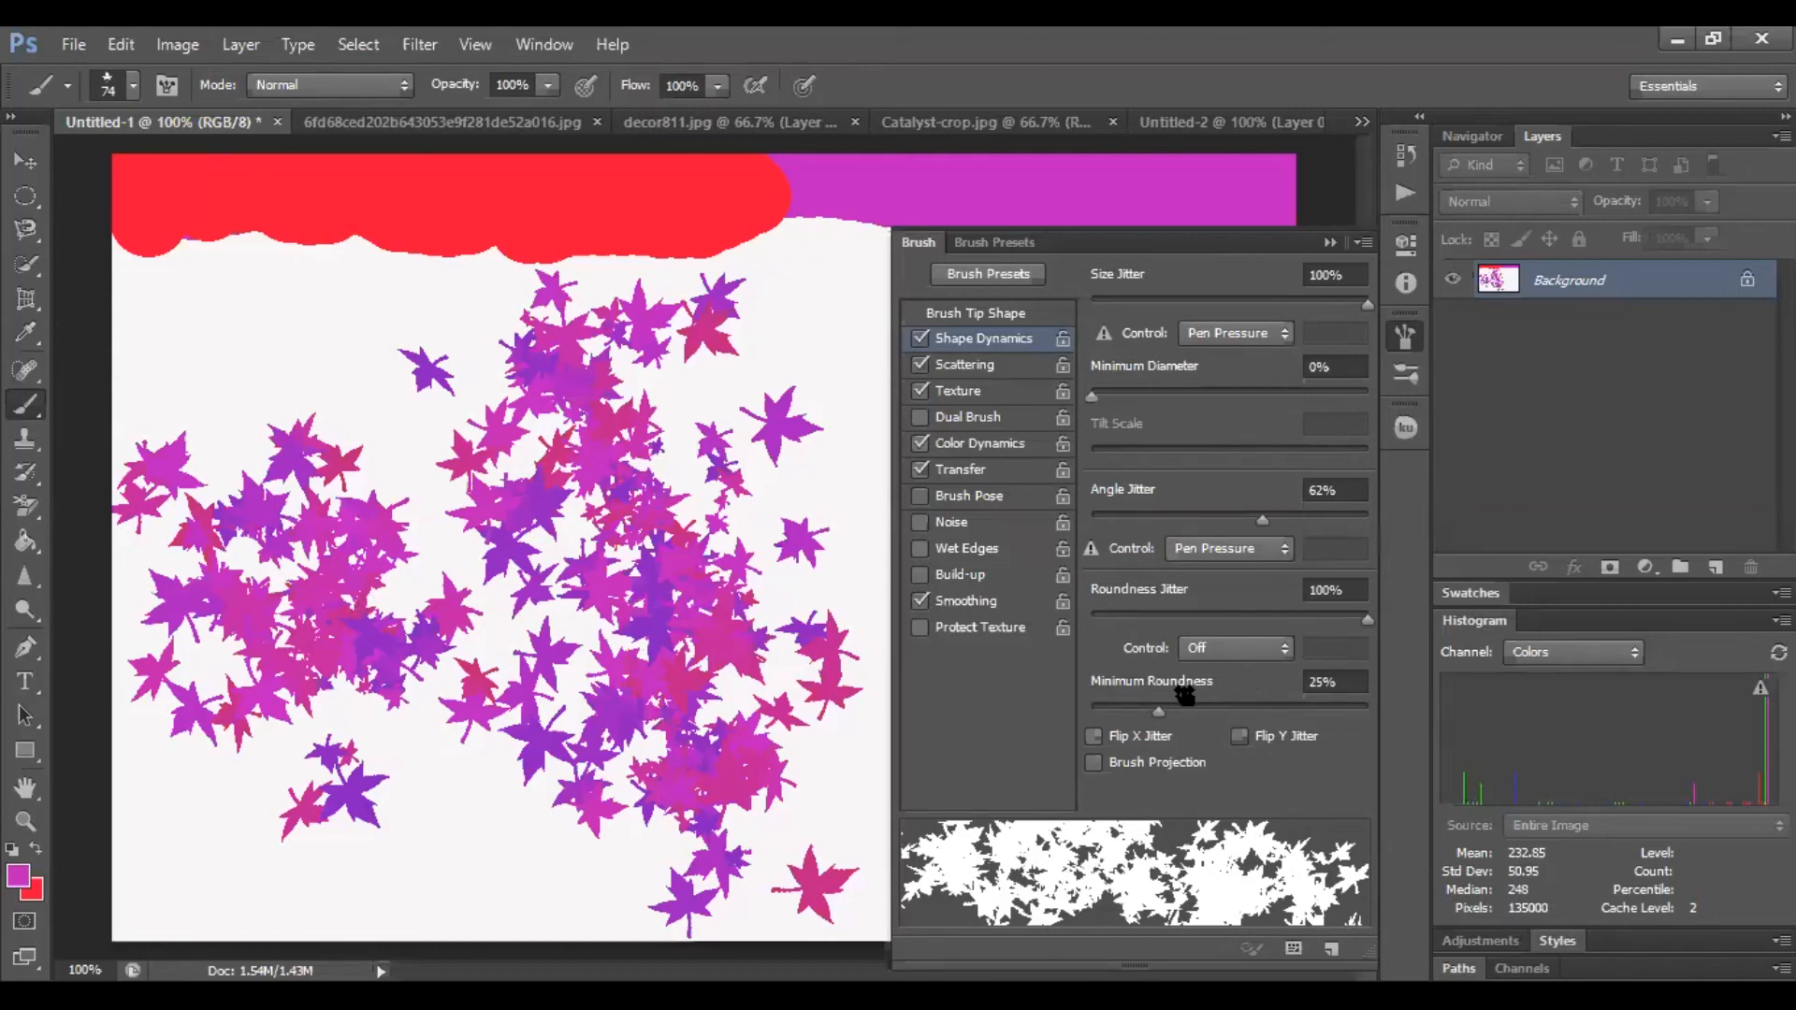
pyautogui.moveTo(1158, 709)
pyautogui.mouseDown()
pyautogui.moveTo(1350, 711)
pyautogui.moveTo(1088, 711)
pyautogui.mouseUp()
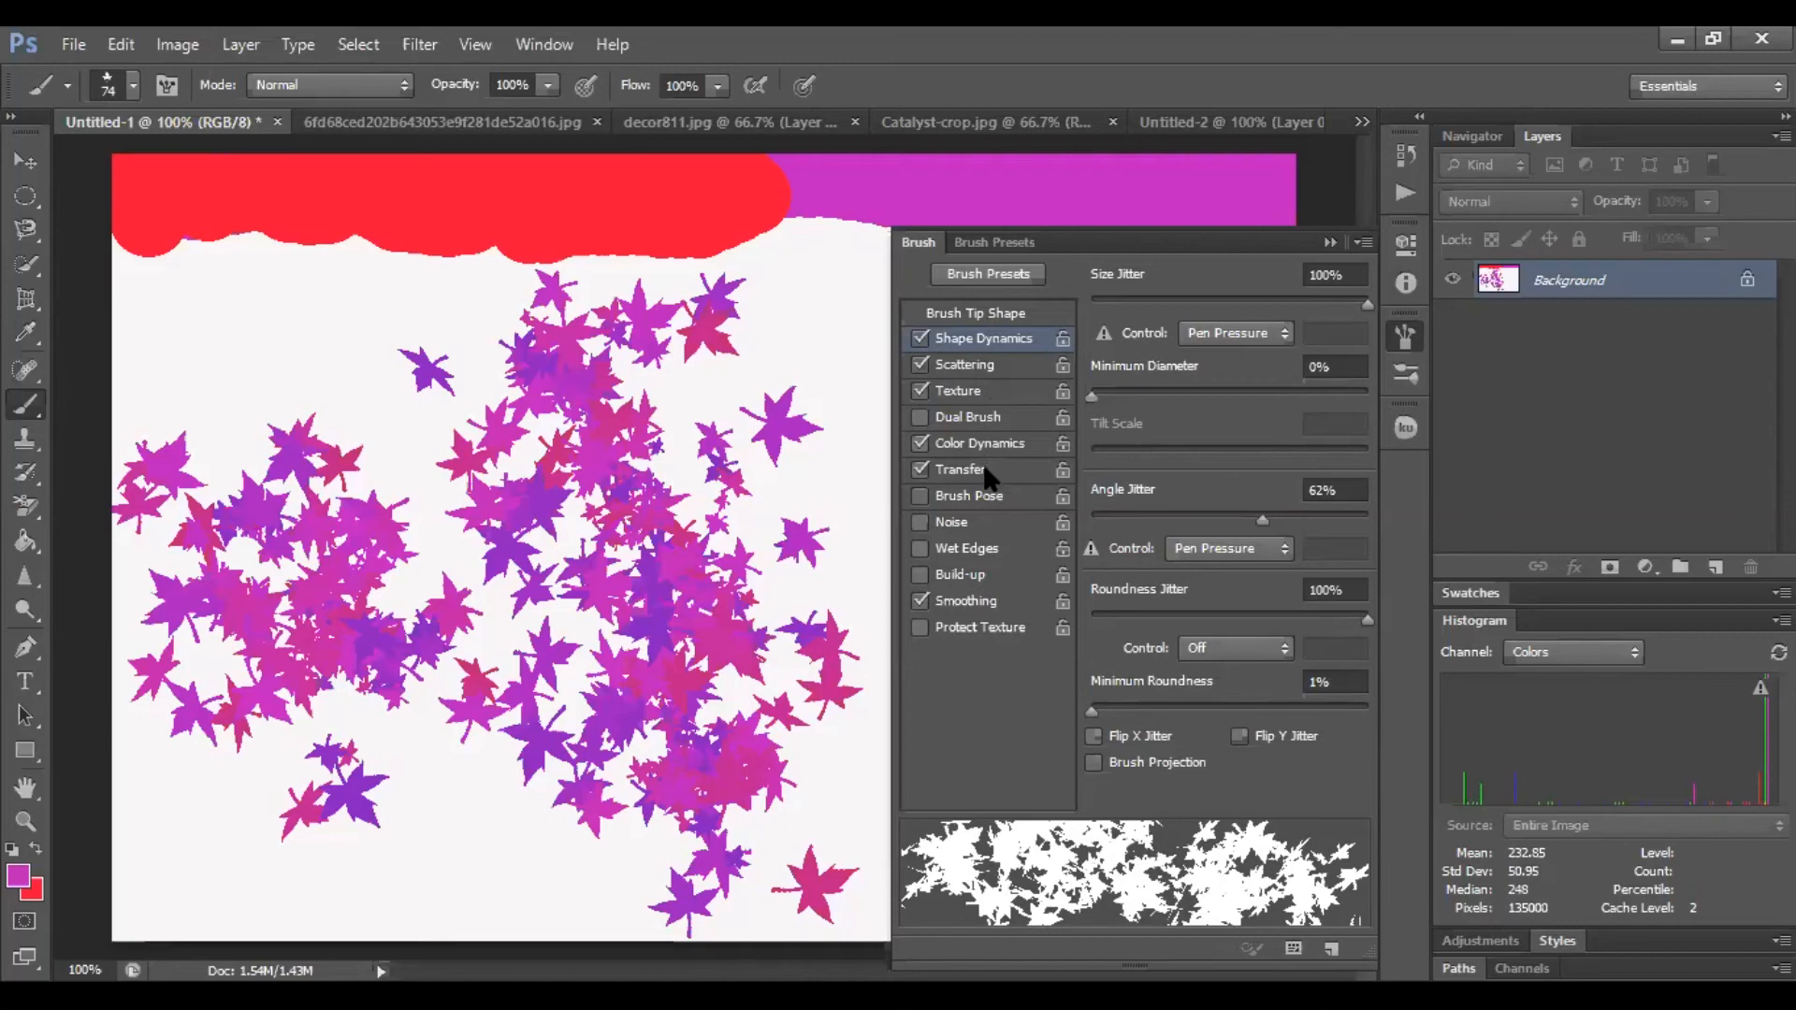
# Paint more leaf strokes across the canvas with the new shape dynamics
pyautogui.click(1329, 242)
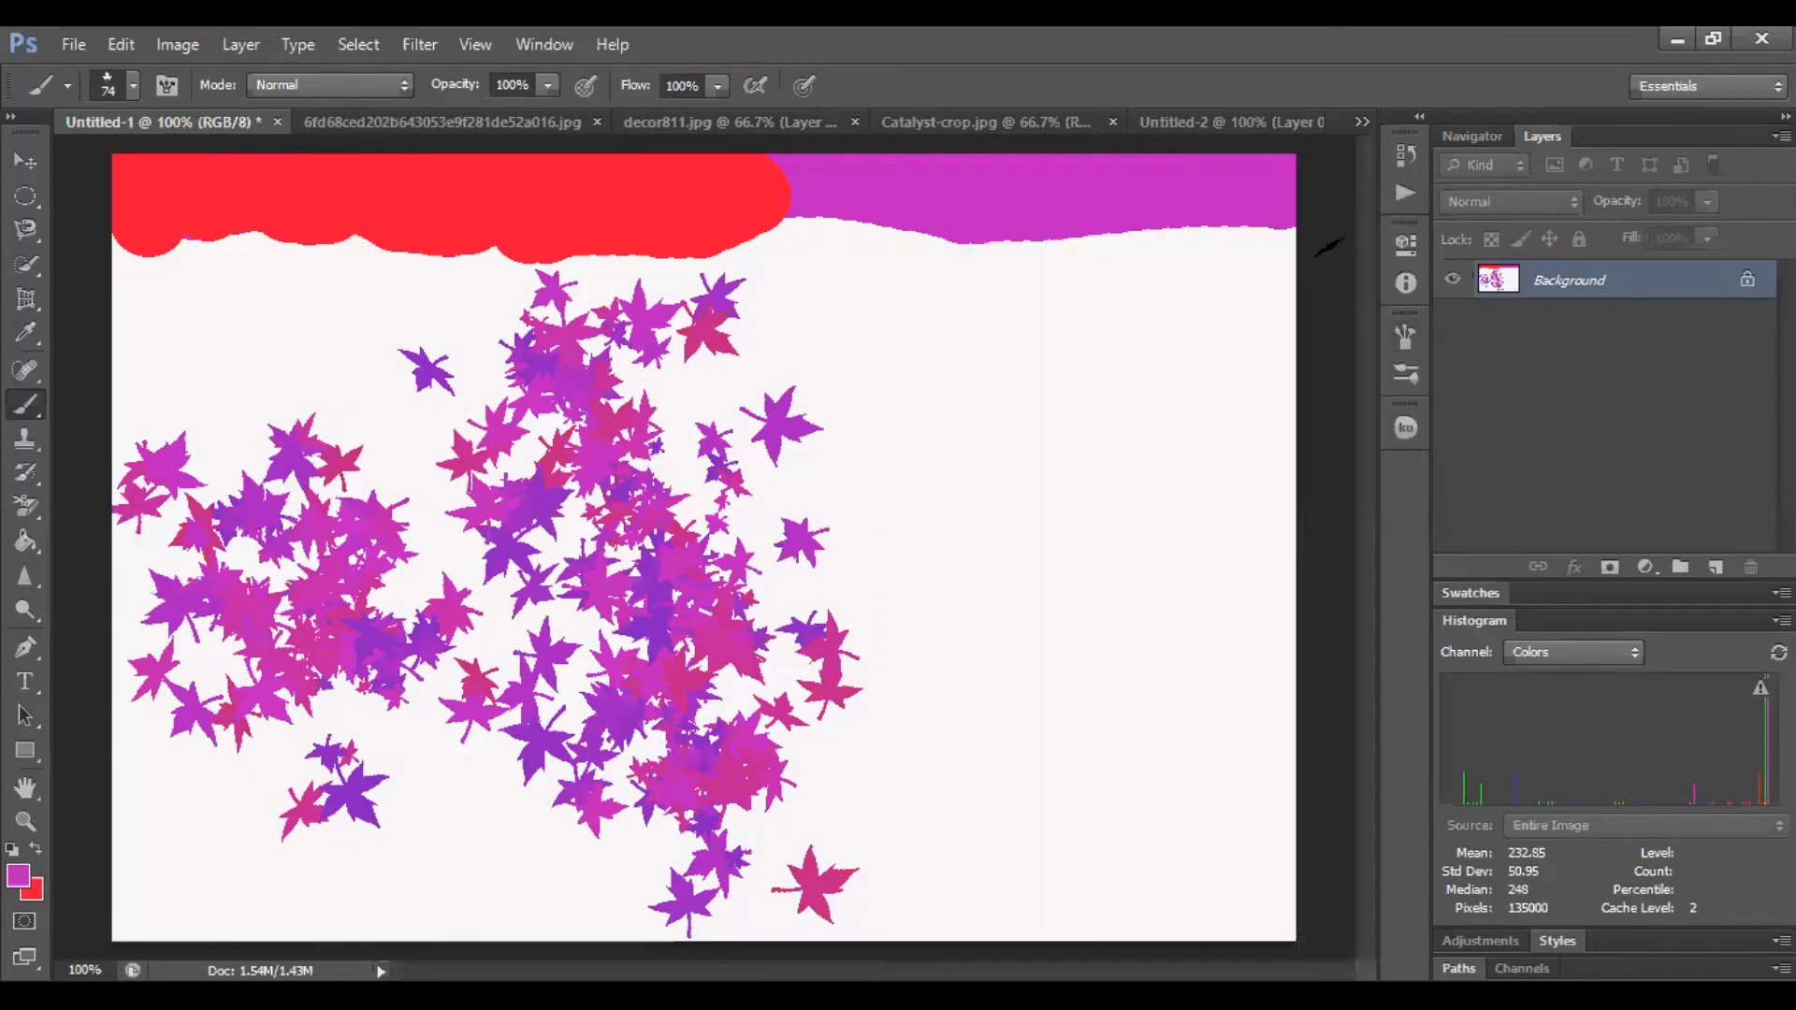
pyautogui.moveTo(1038, 373)
pyautogui.mouseDown()
pyautogui.moveTo(1056, 425)
pyautogui.moveTo(1123, 520)
pyautogui.moveTo(1133, 594)
pyautogui.moveTo(1018, 749)
pyautogui.moveTo(1007, 794)
pyautogui.moveTo(907, 707)
pyautogui.moveTo(858, 620)
pyautogui.moveTo(872, 420)
pyautogui.moveTo(849, 361)
pyautogui.moveTo(1188, 370)
pyautogui.mouseUp()
pyautogui.moveTo(206, 322)
pyautogui.mouseDown()
pyautogui.moveTo(233, 356)
pyautogui.moveTo(273, 360)
pyautogui.mouseUp()
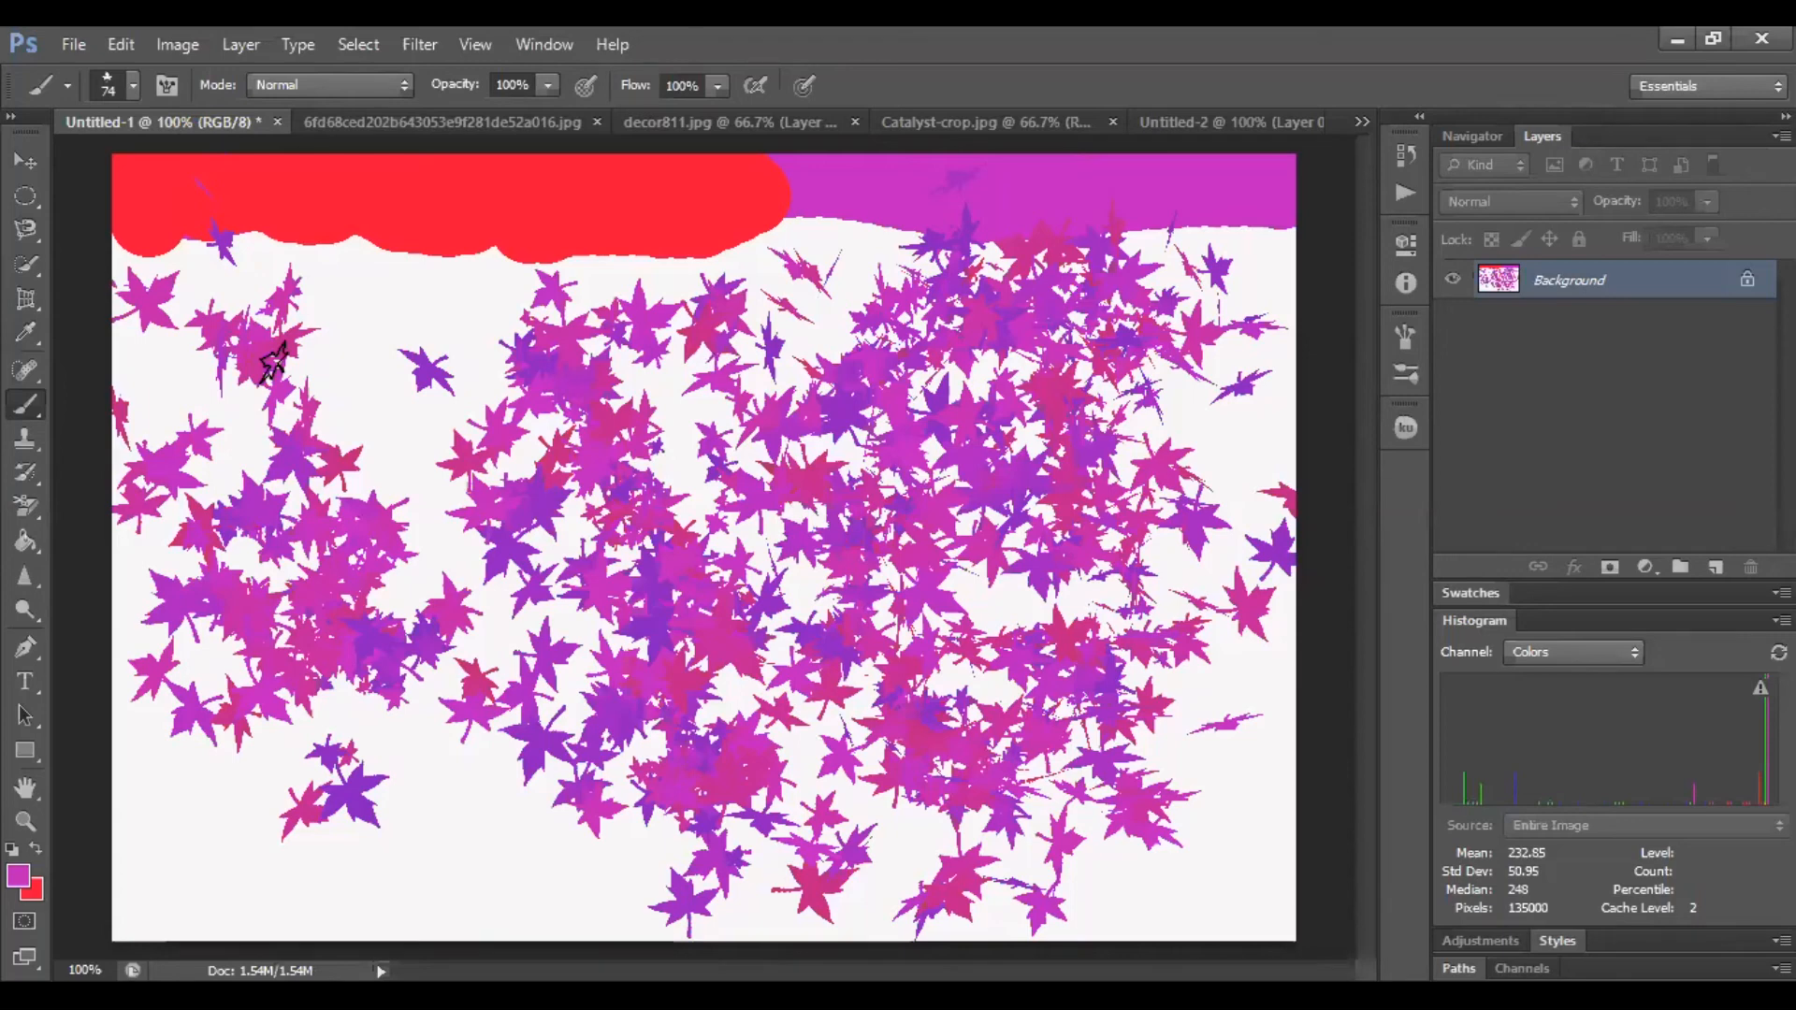
# Browse the MAT folder on Local Disk (E:) for a brush file to load and cancel the Load dialog
pyautogui.click(133, 86)
pyautogui.click(340, 129)
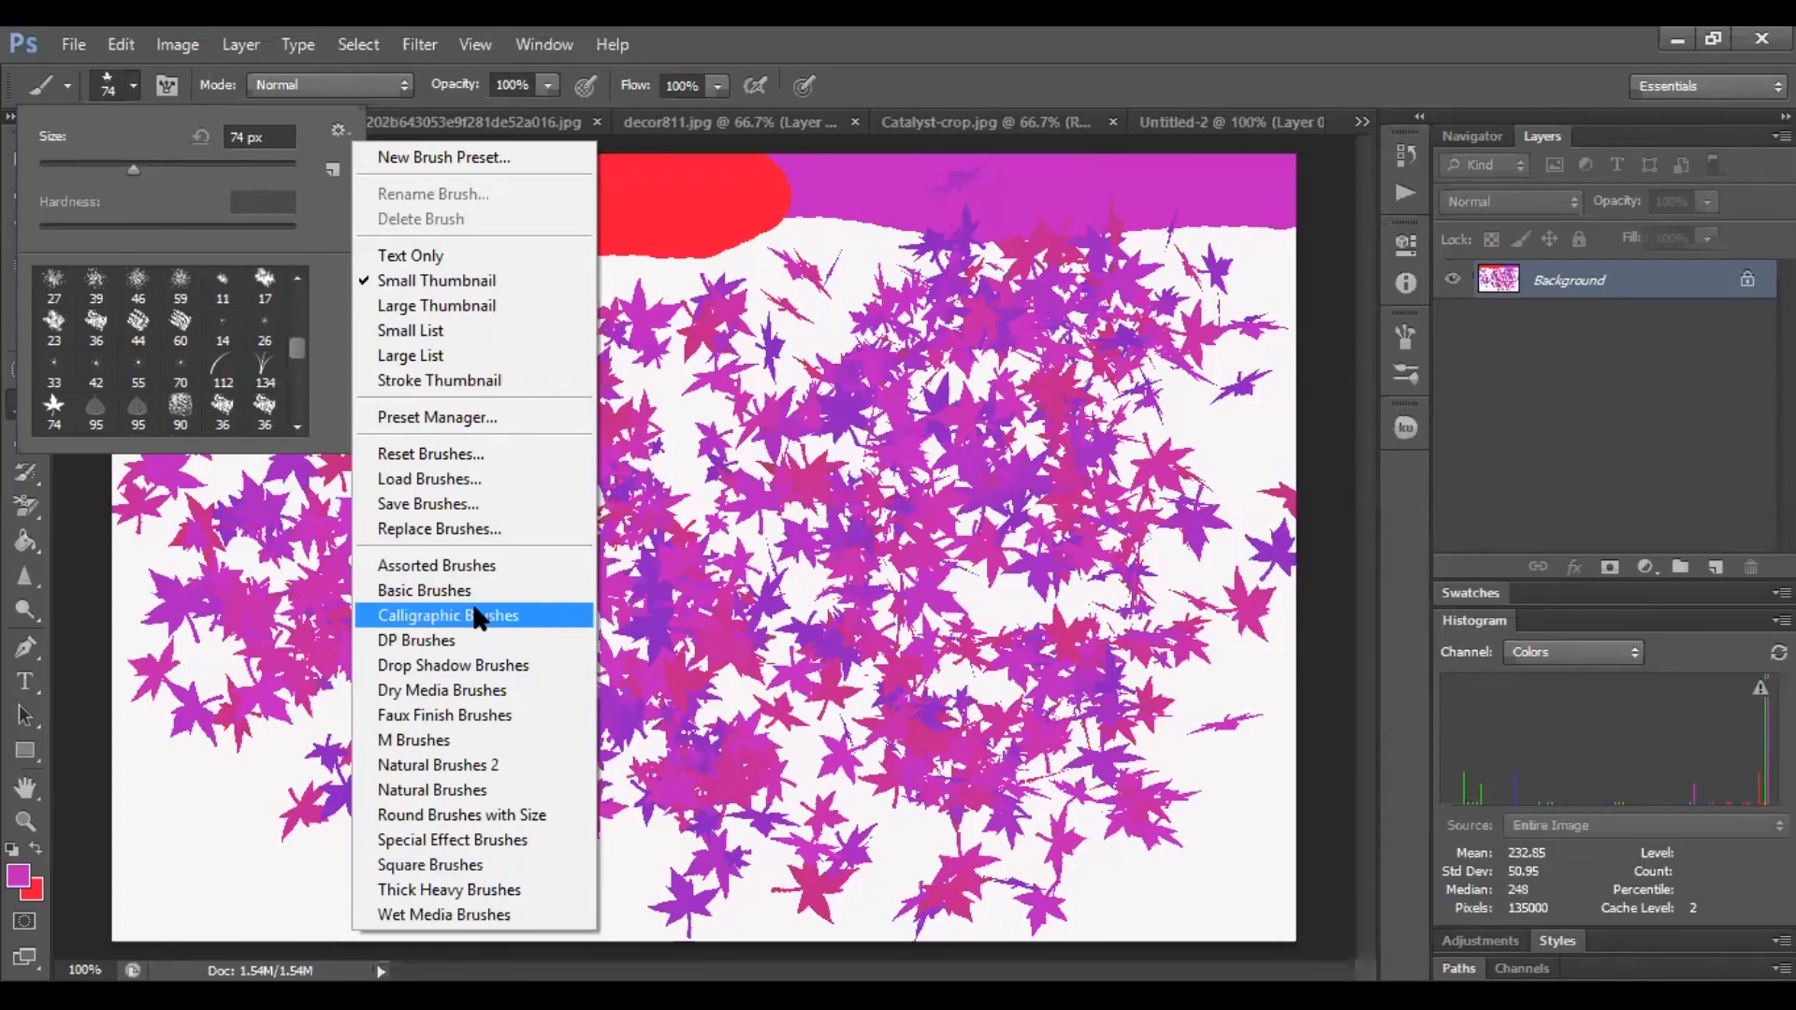
pyautogui.click(477, 481)
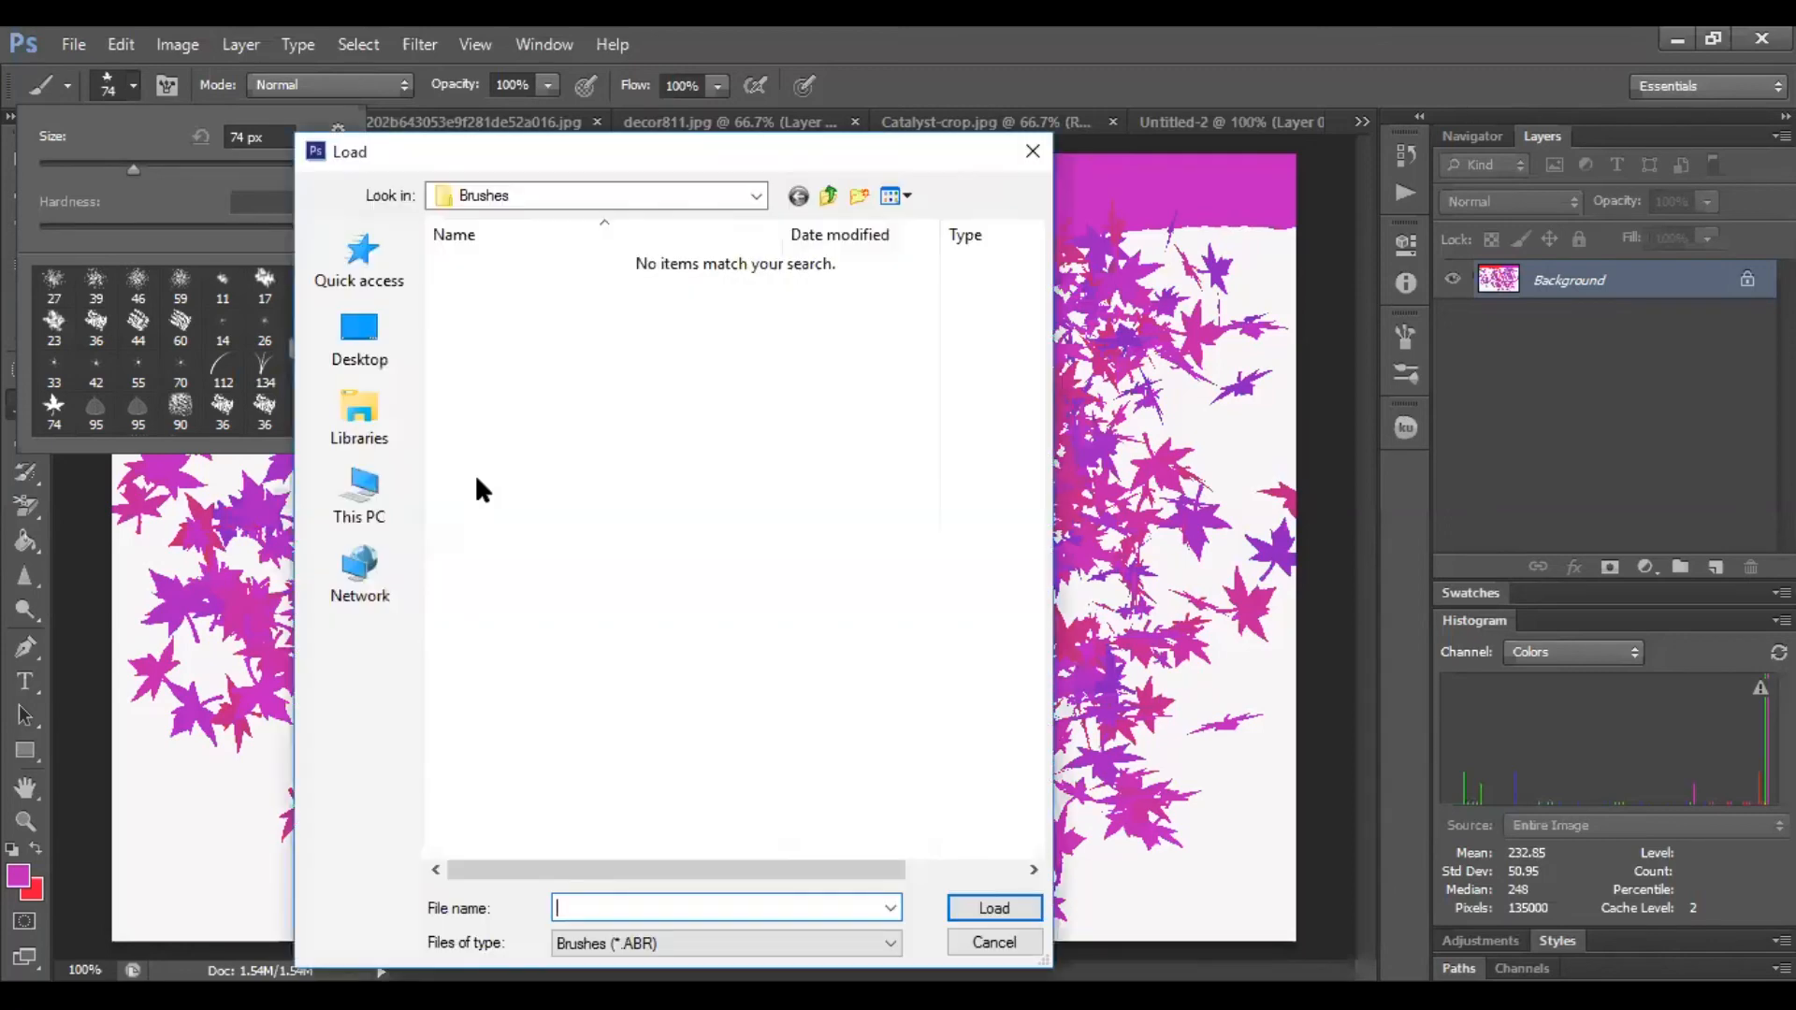
pyautogui.click(355, 501)
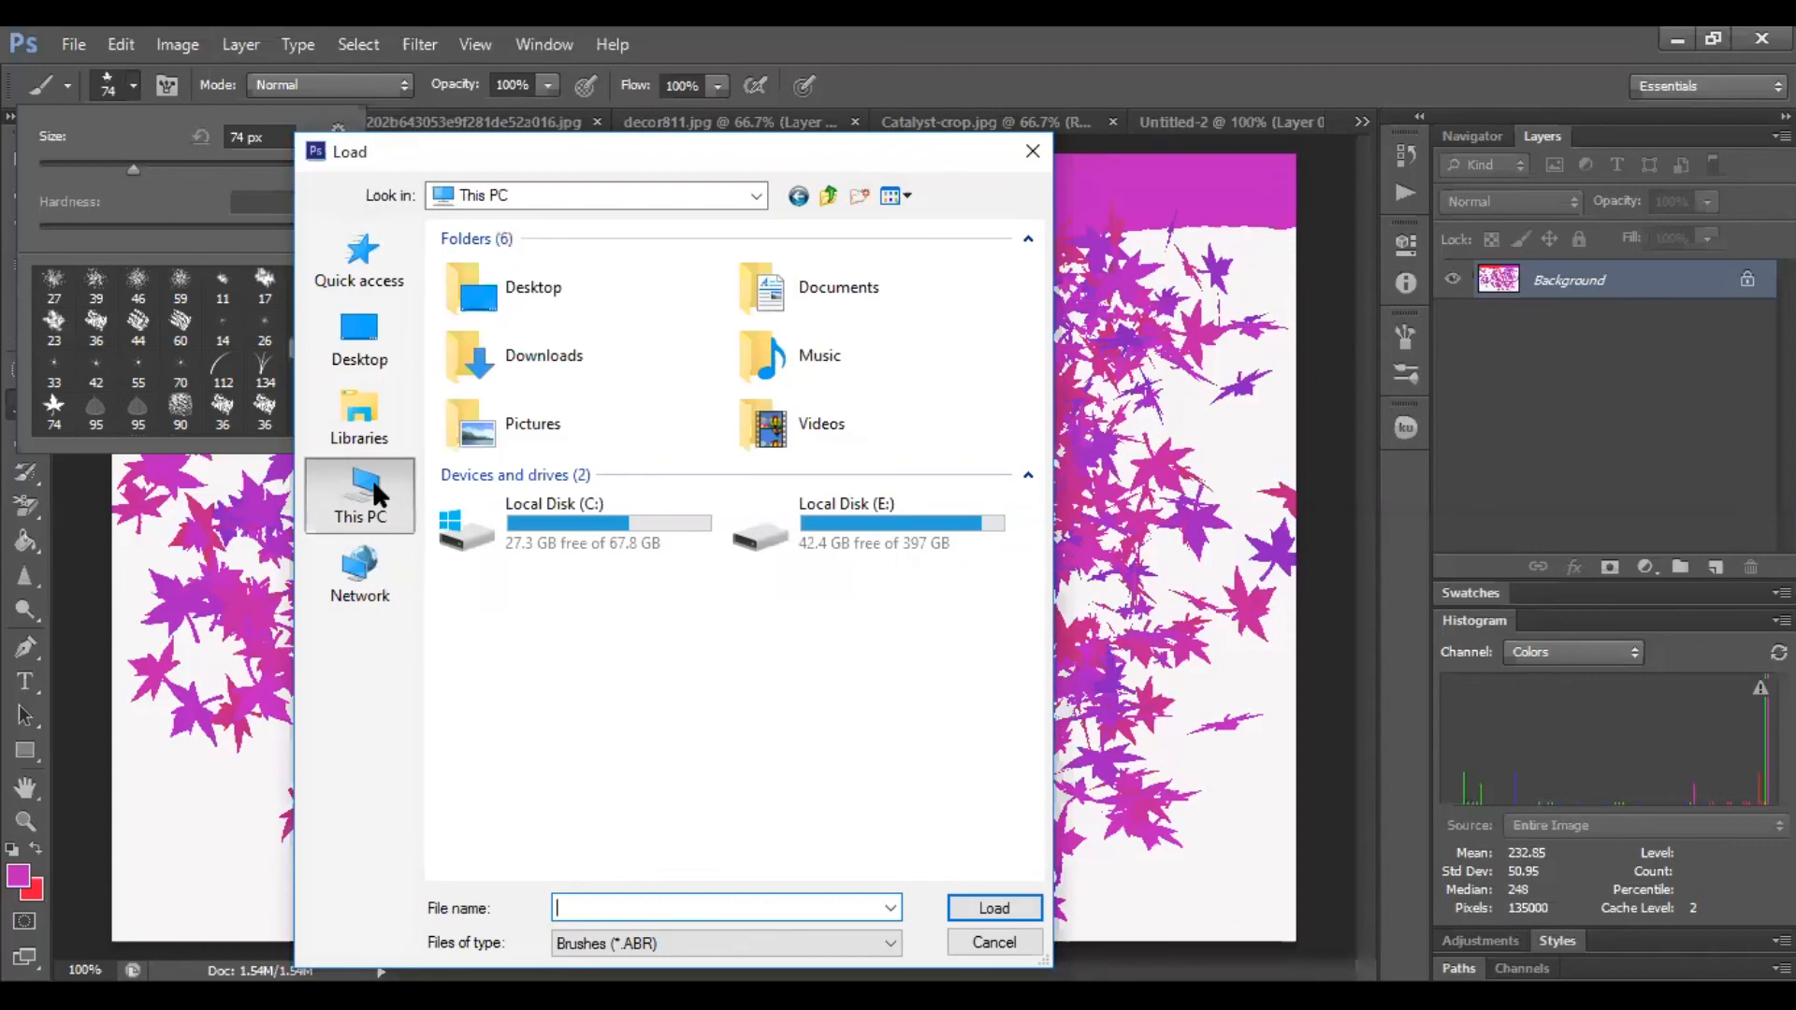
pyautogui.doubleClick(857, 510)
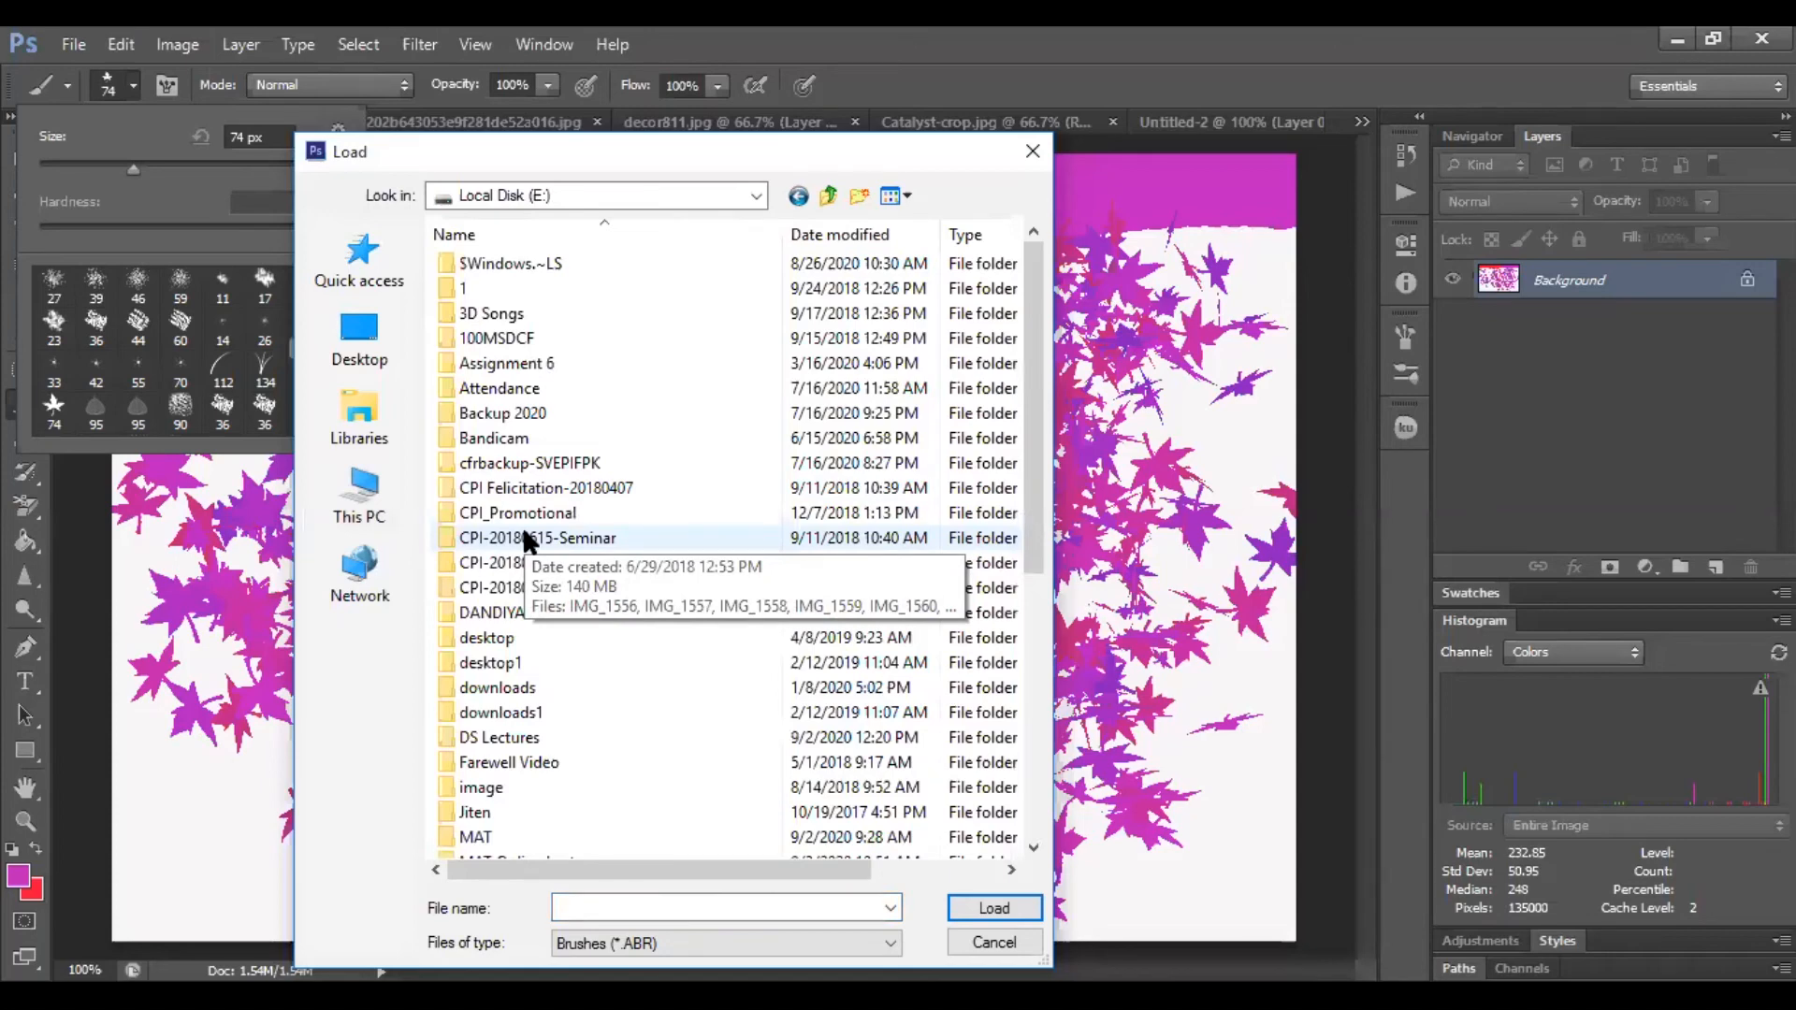
pyautogui.doubleClick(473, 288)
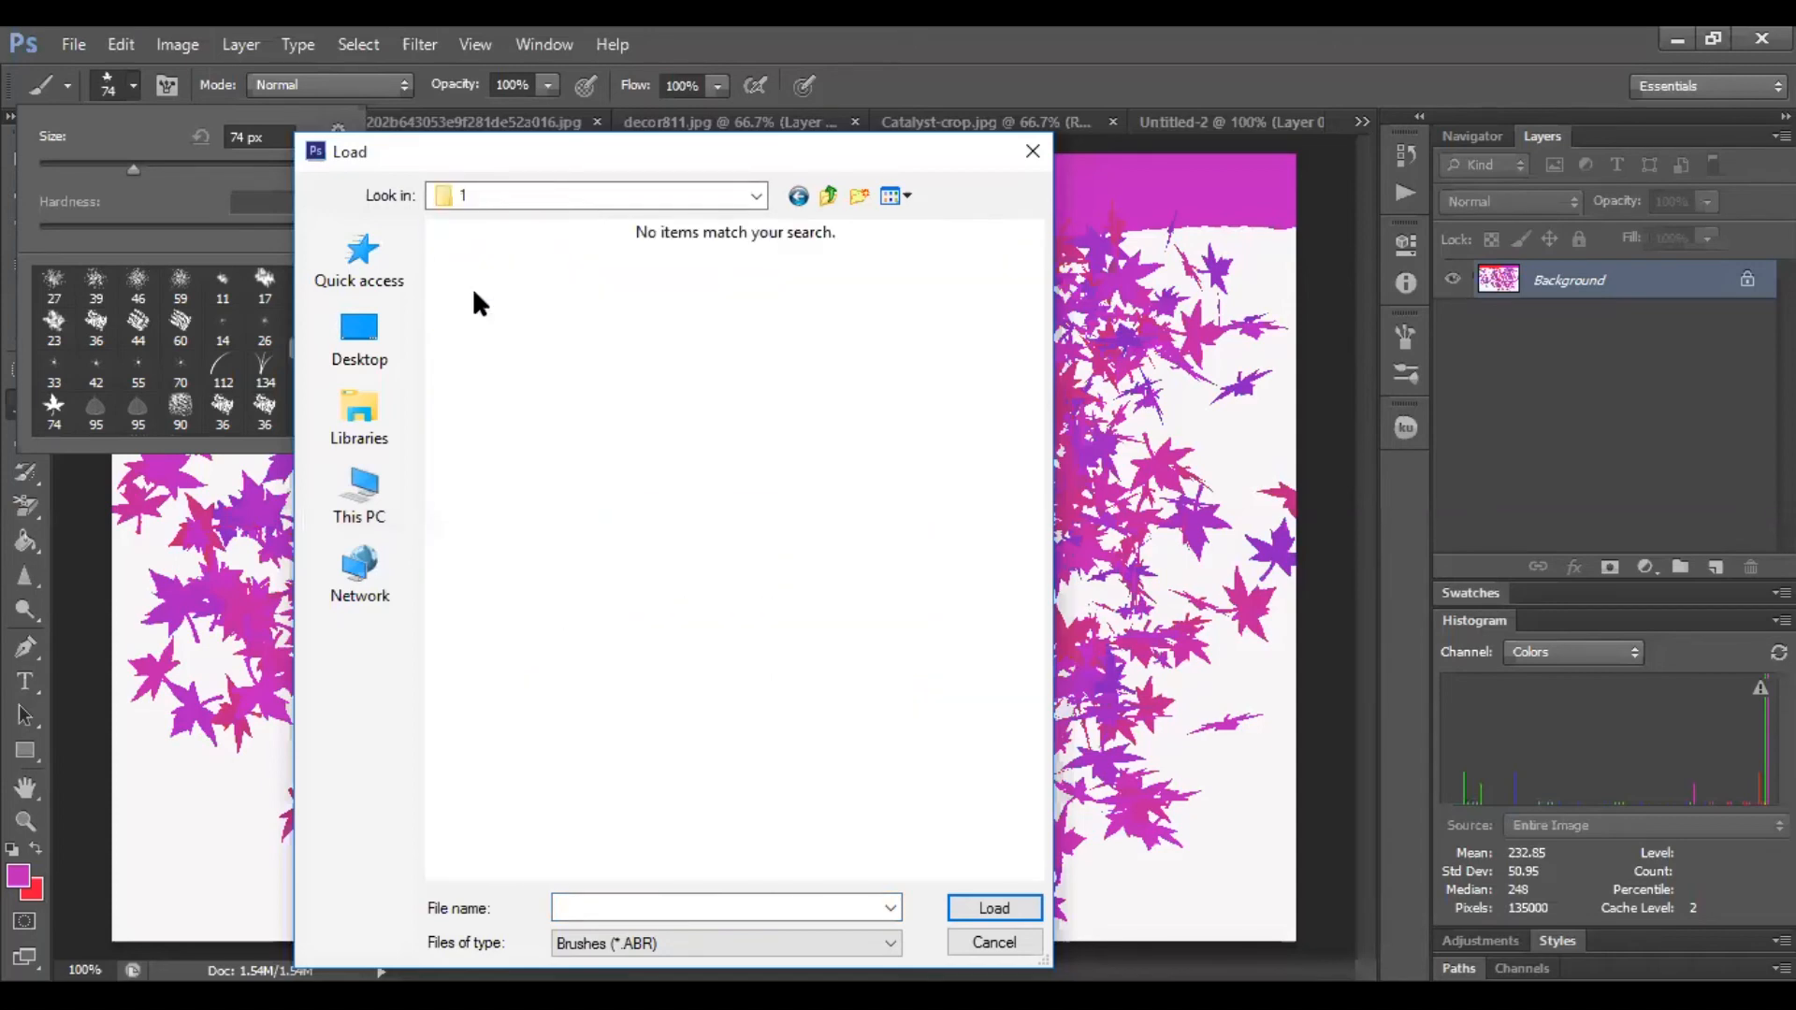
pyautogui.press('BackSpace')
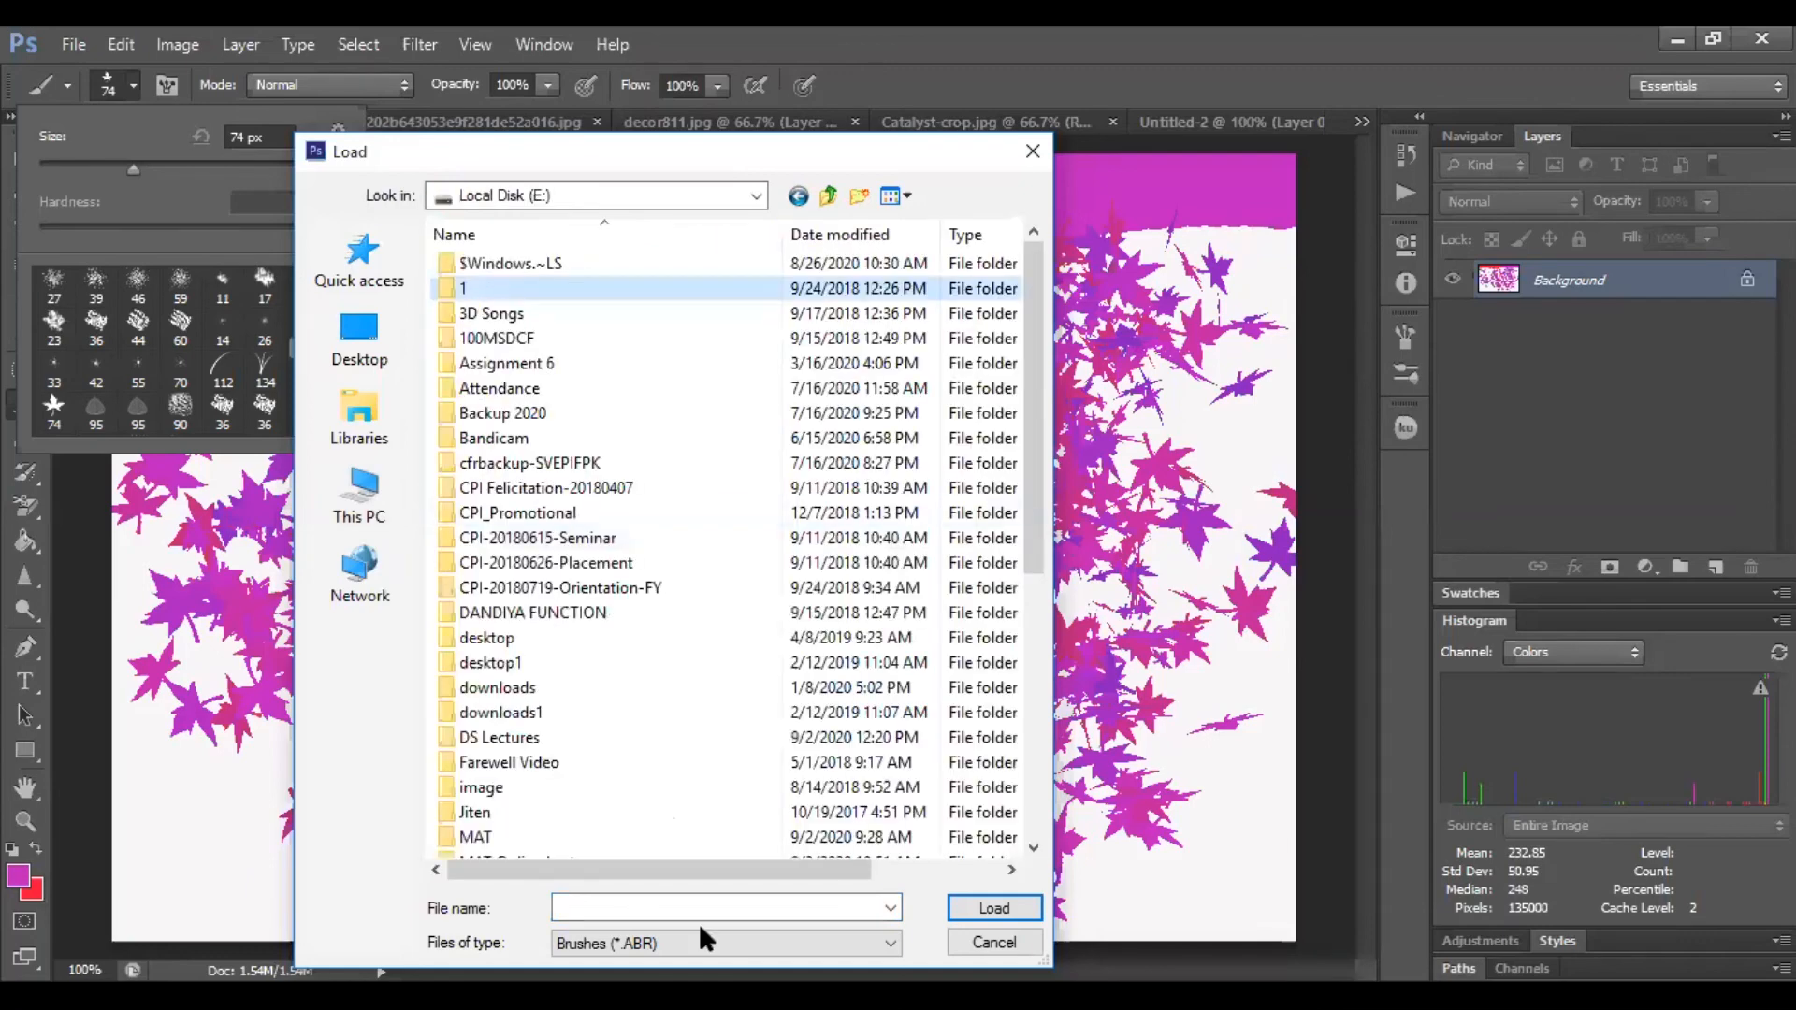
pyautogui.doubleClick(473, 837)
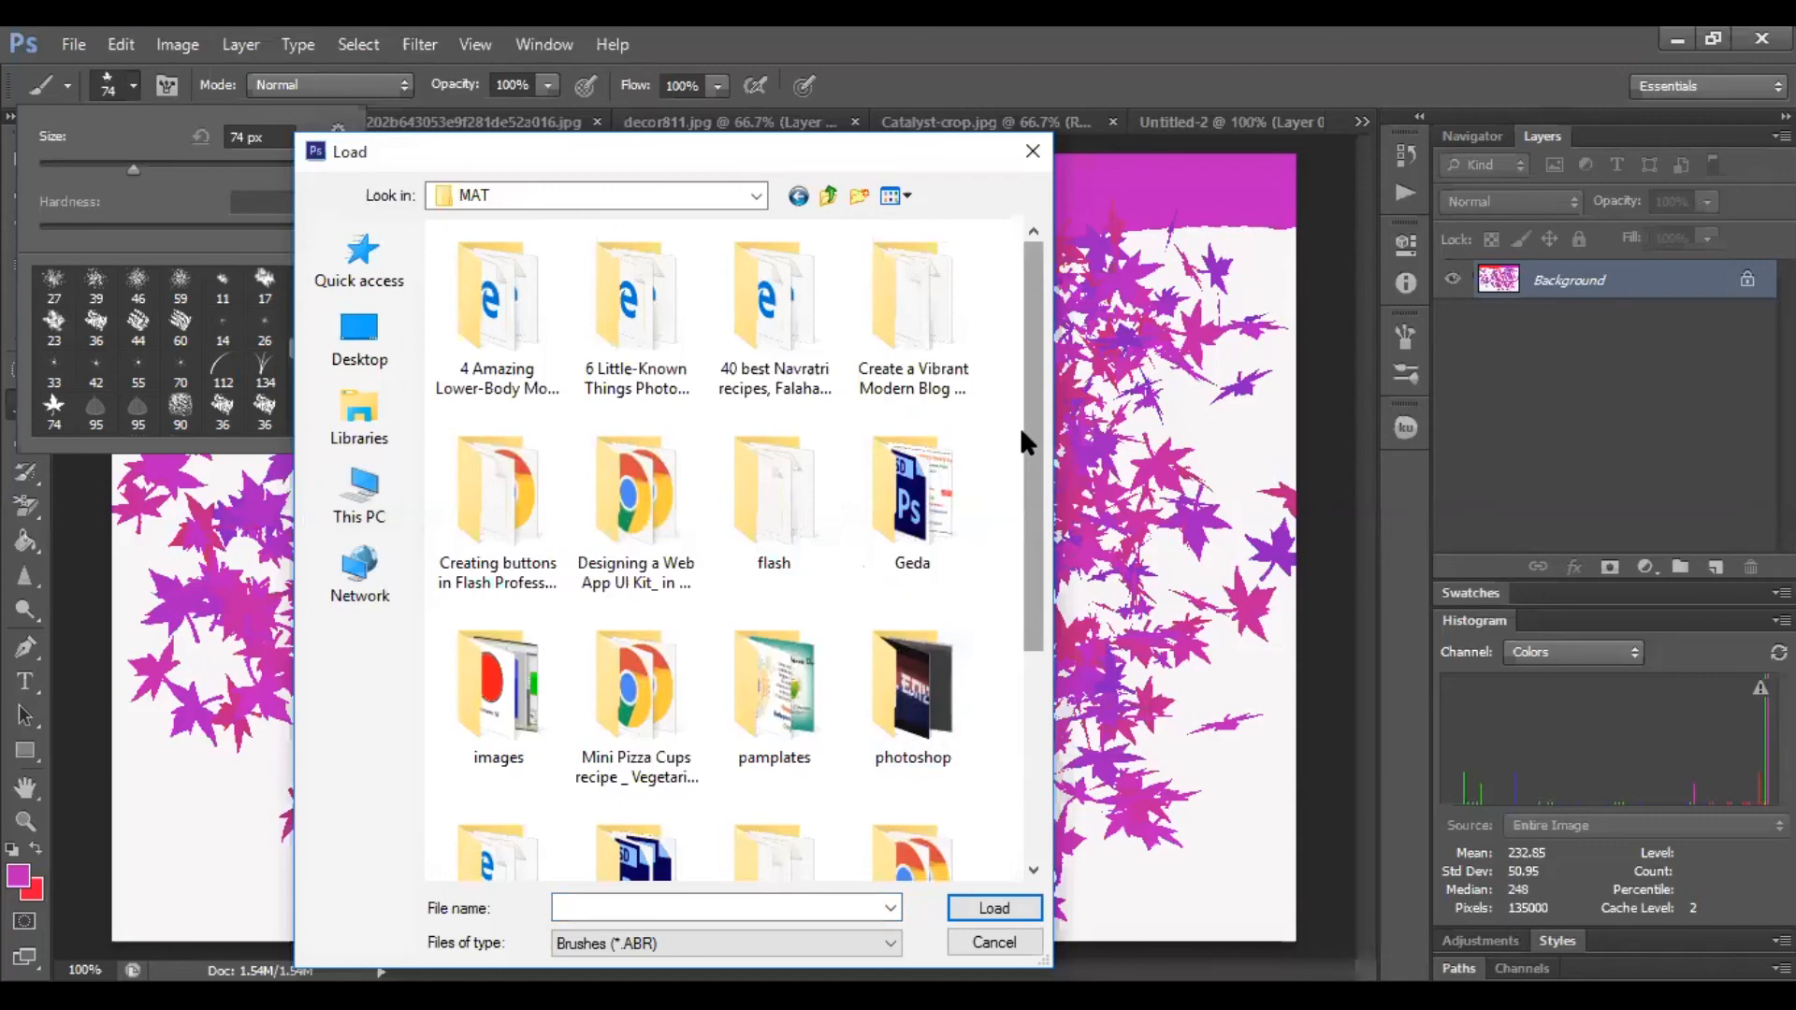
pyautogui.moveTo(1021, 432); pyautogui.dragTo(1034, 691)
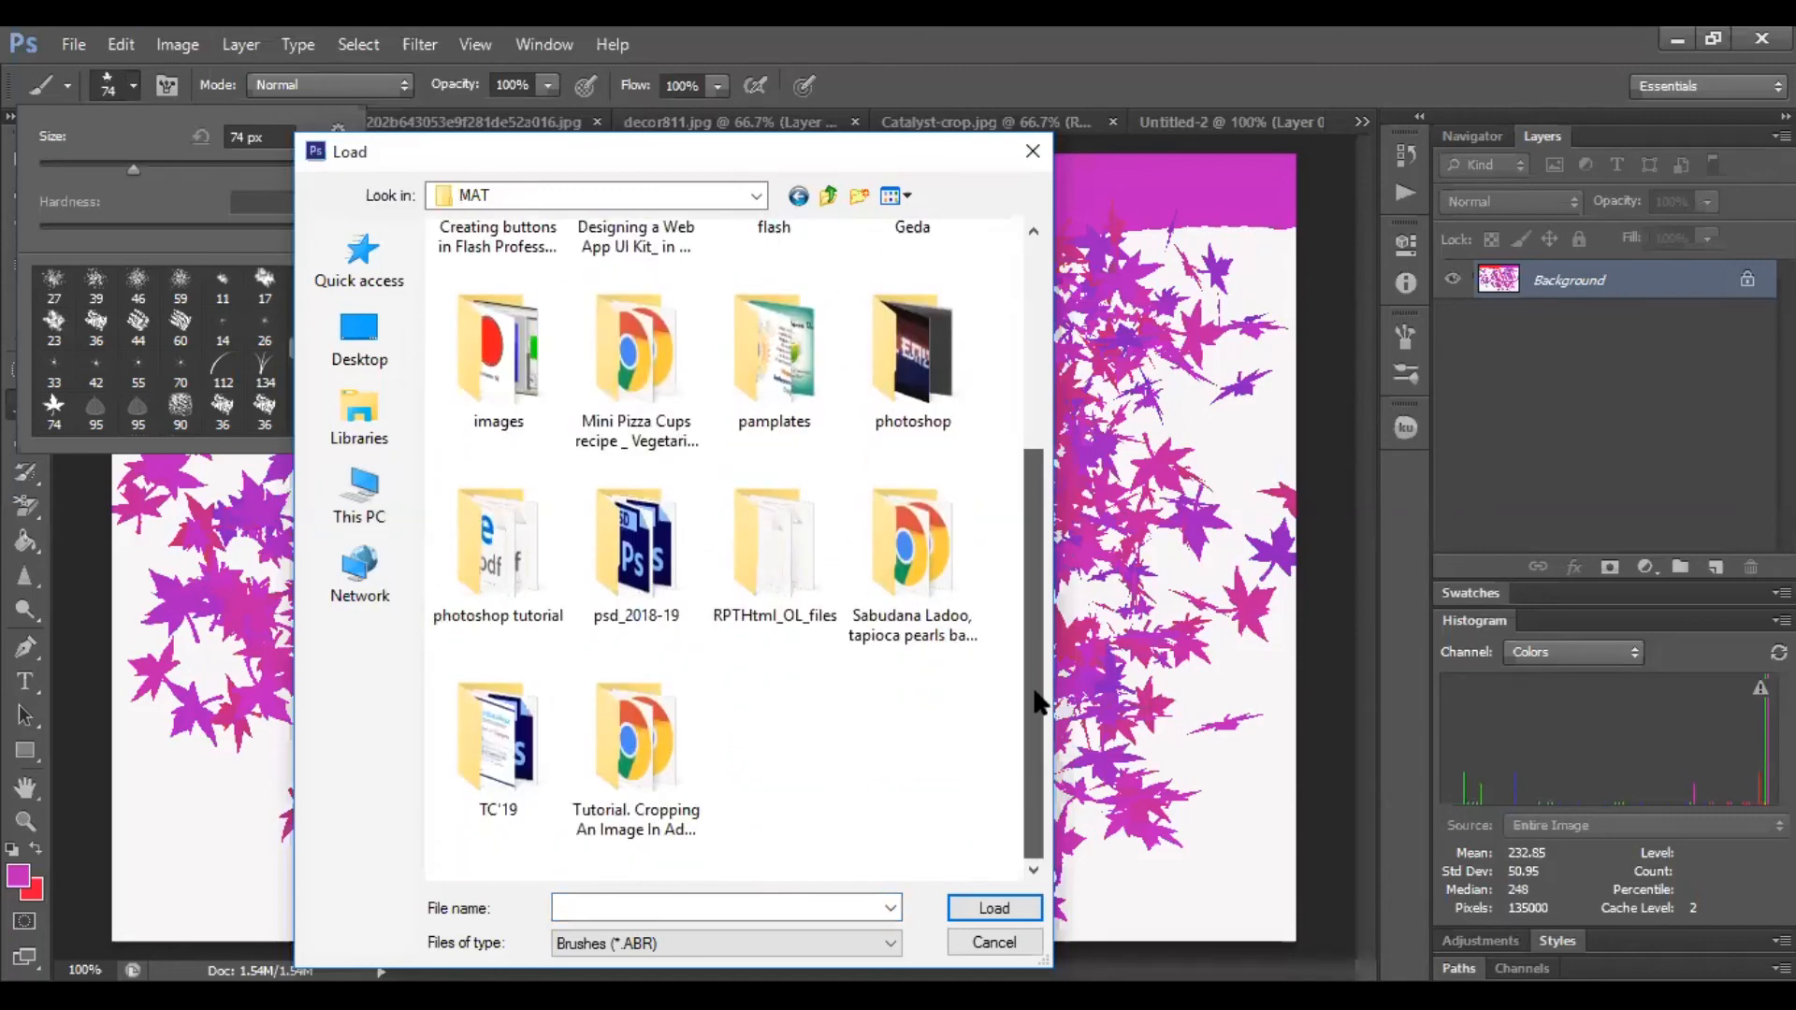
pyautogui.moveTo(1038, 702); pyautogui.dragTo(1036, 379)
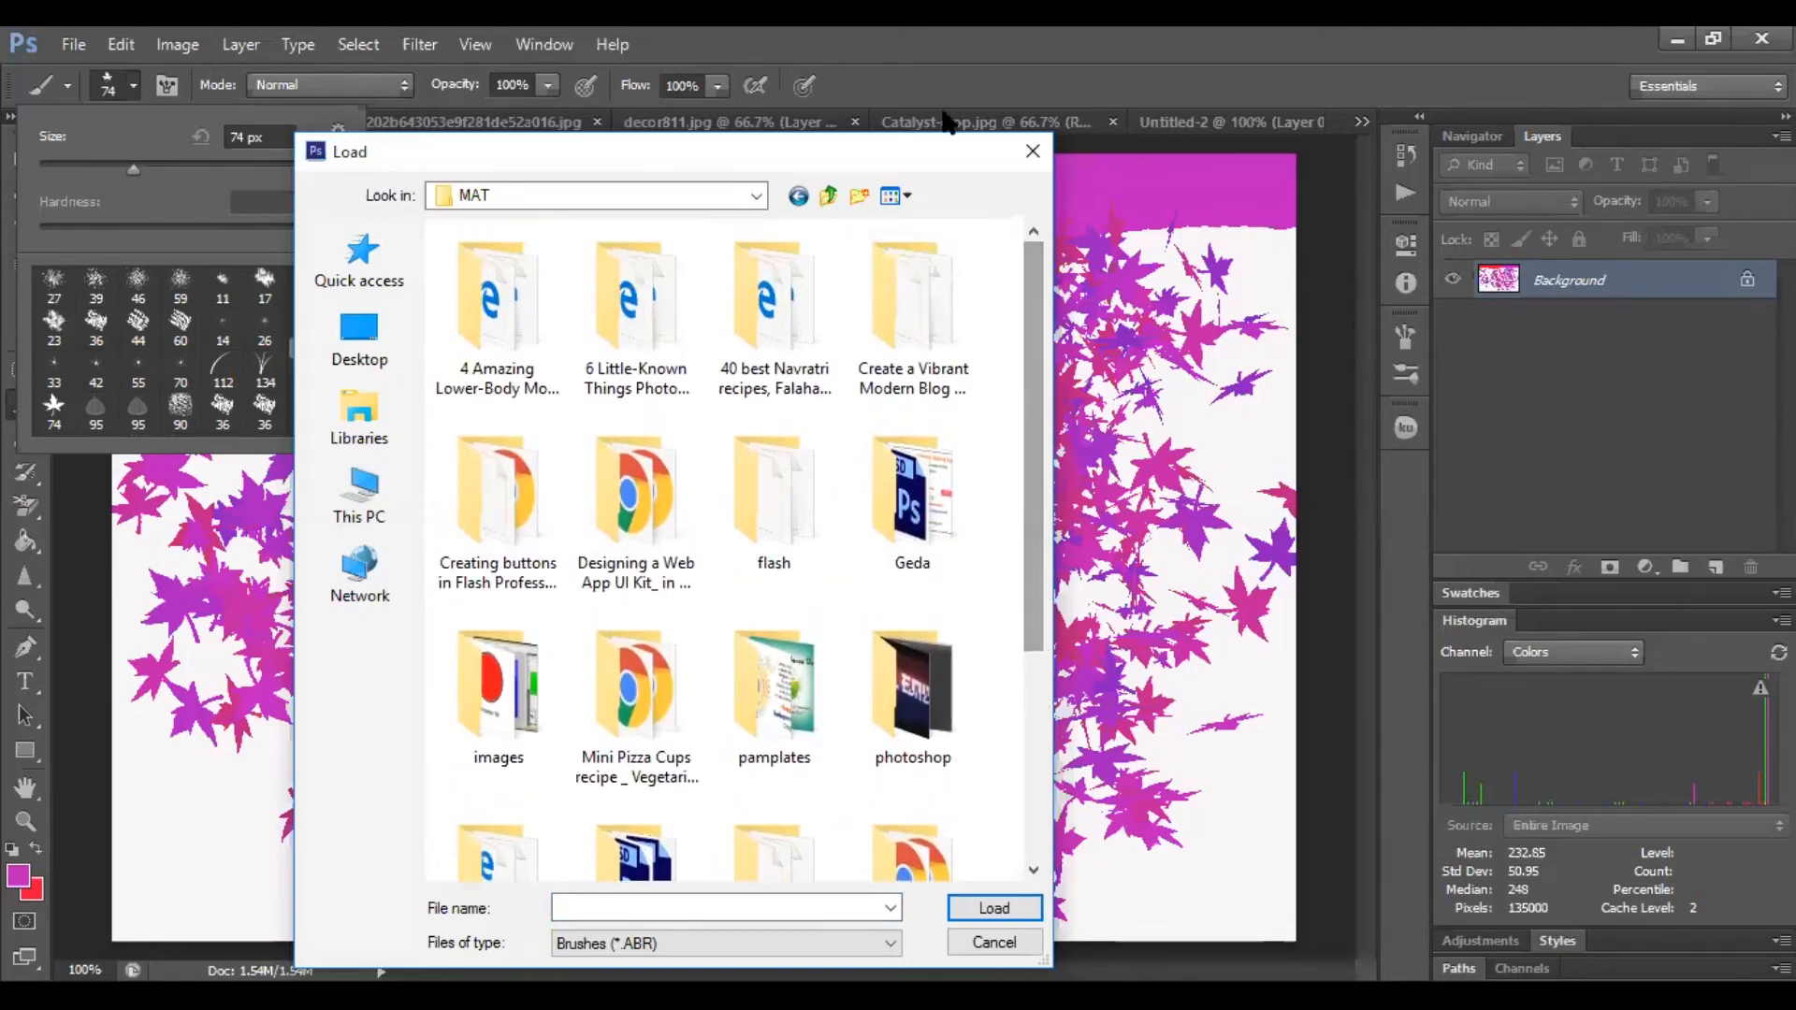
pyautogui.press('Escape')
pyautogui.click(339, 119)
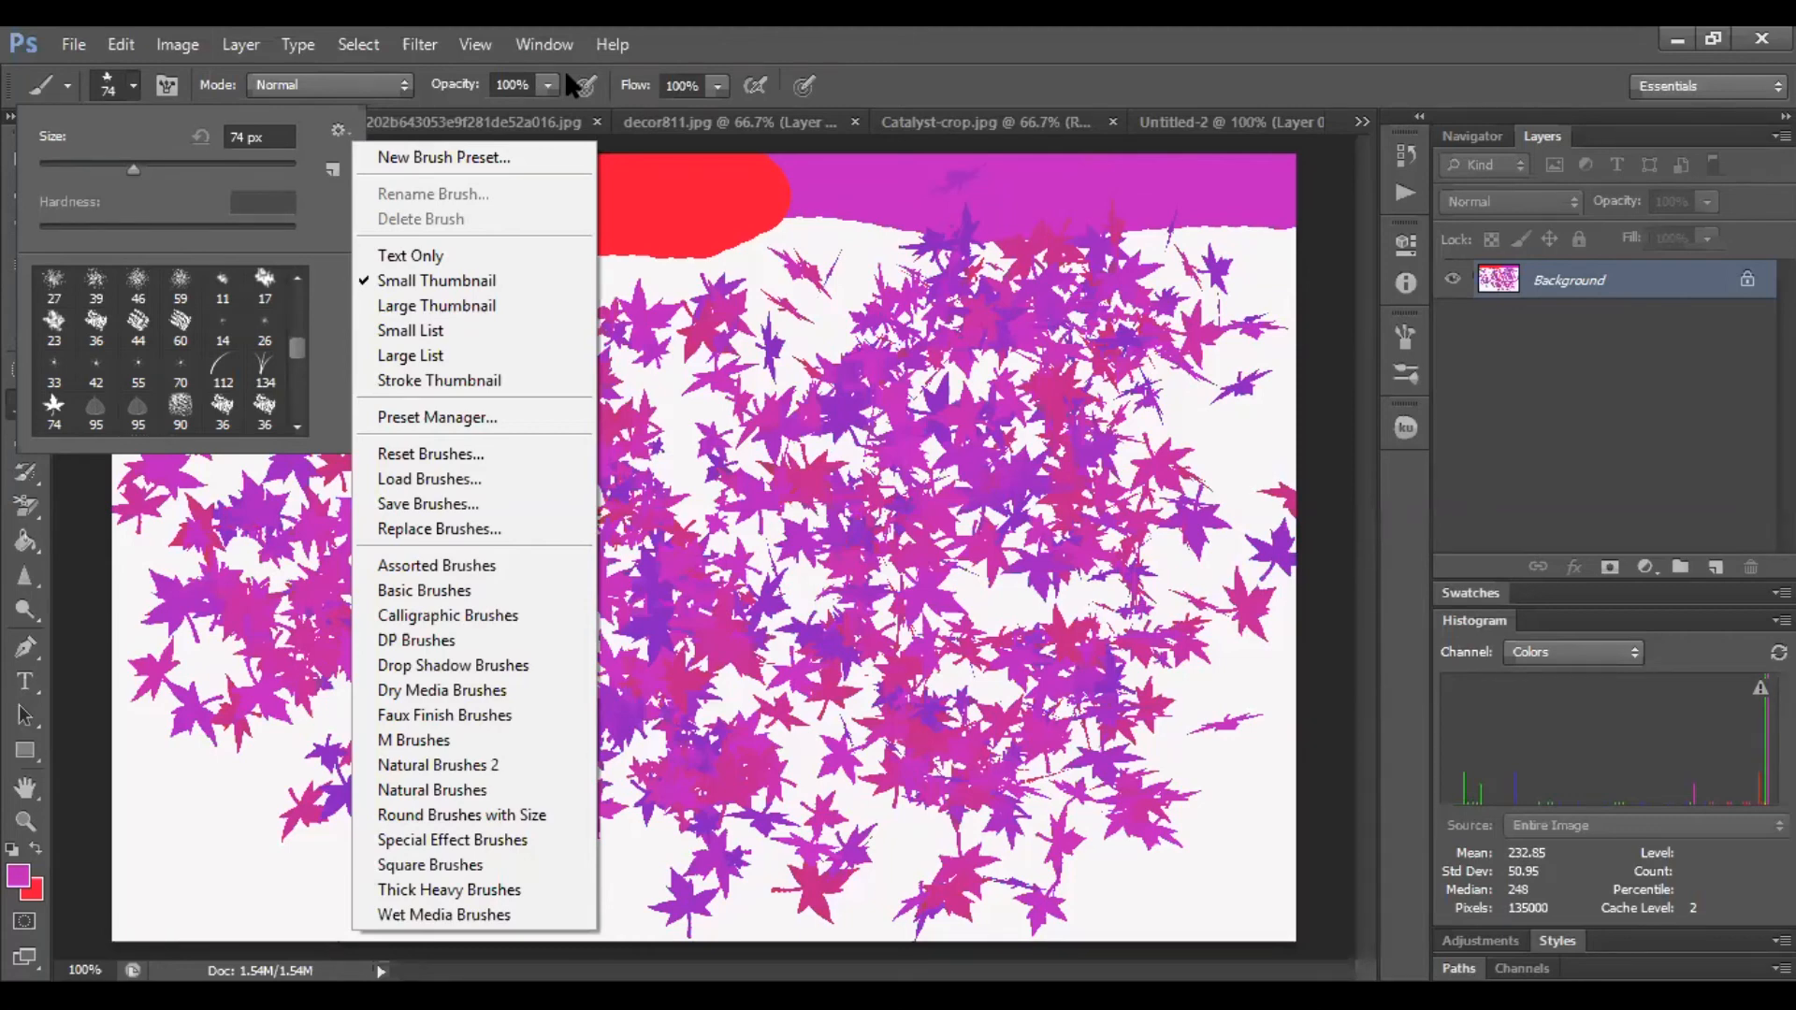
pyautogui.click(1480, 114)
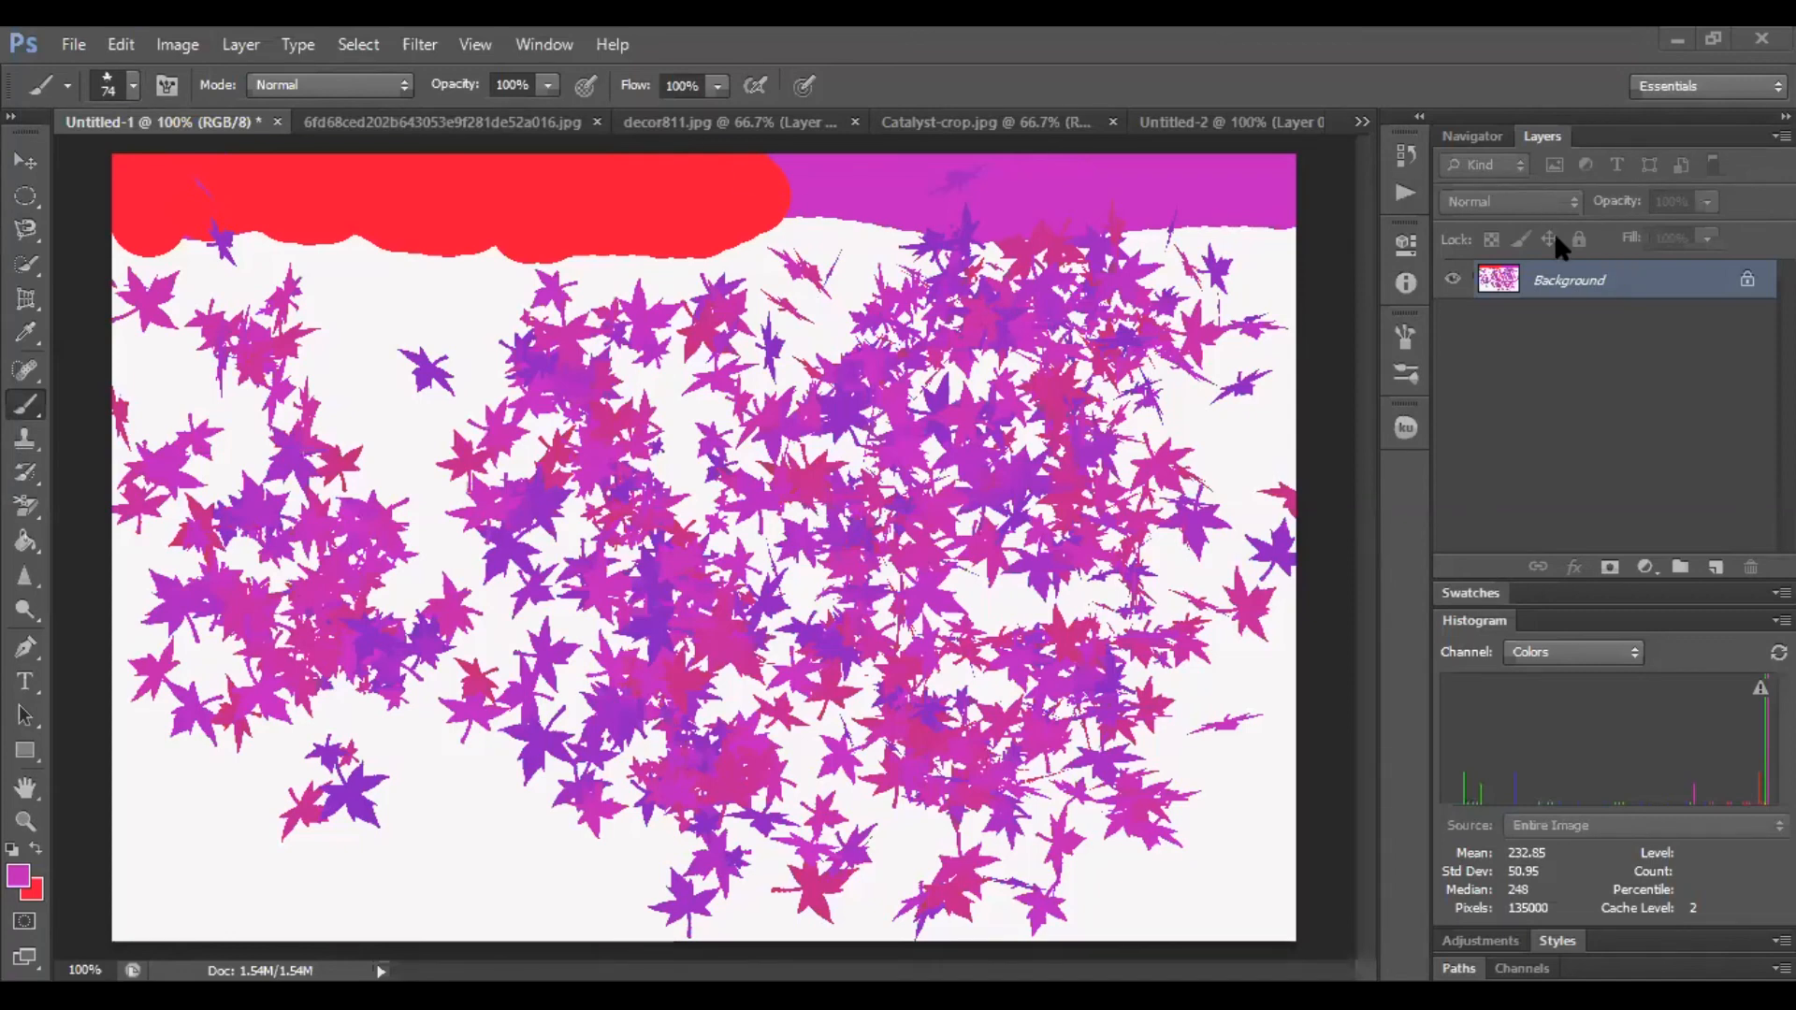
pyautogui.click(337, 84)
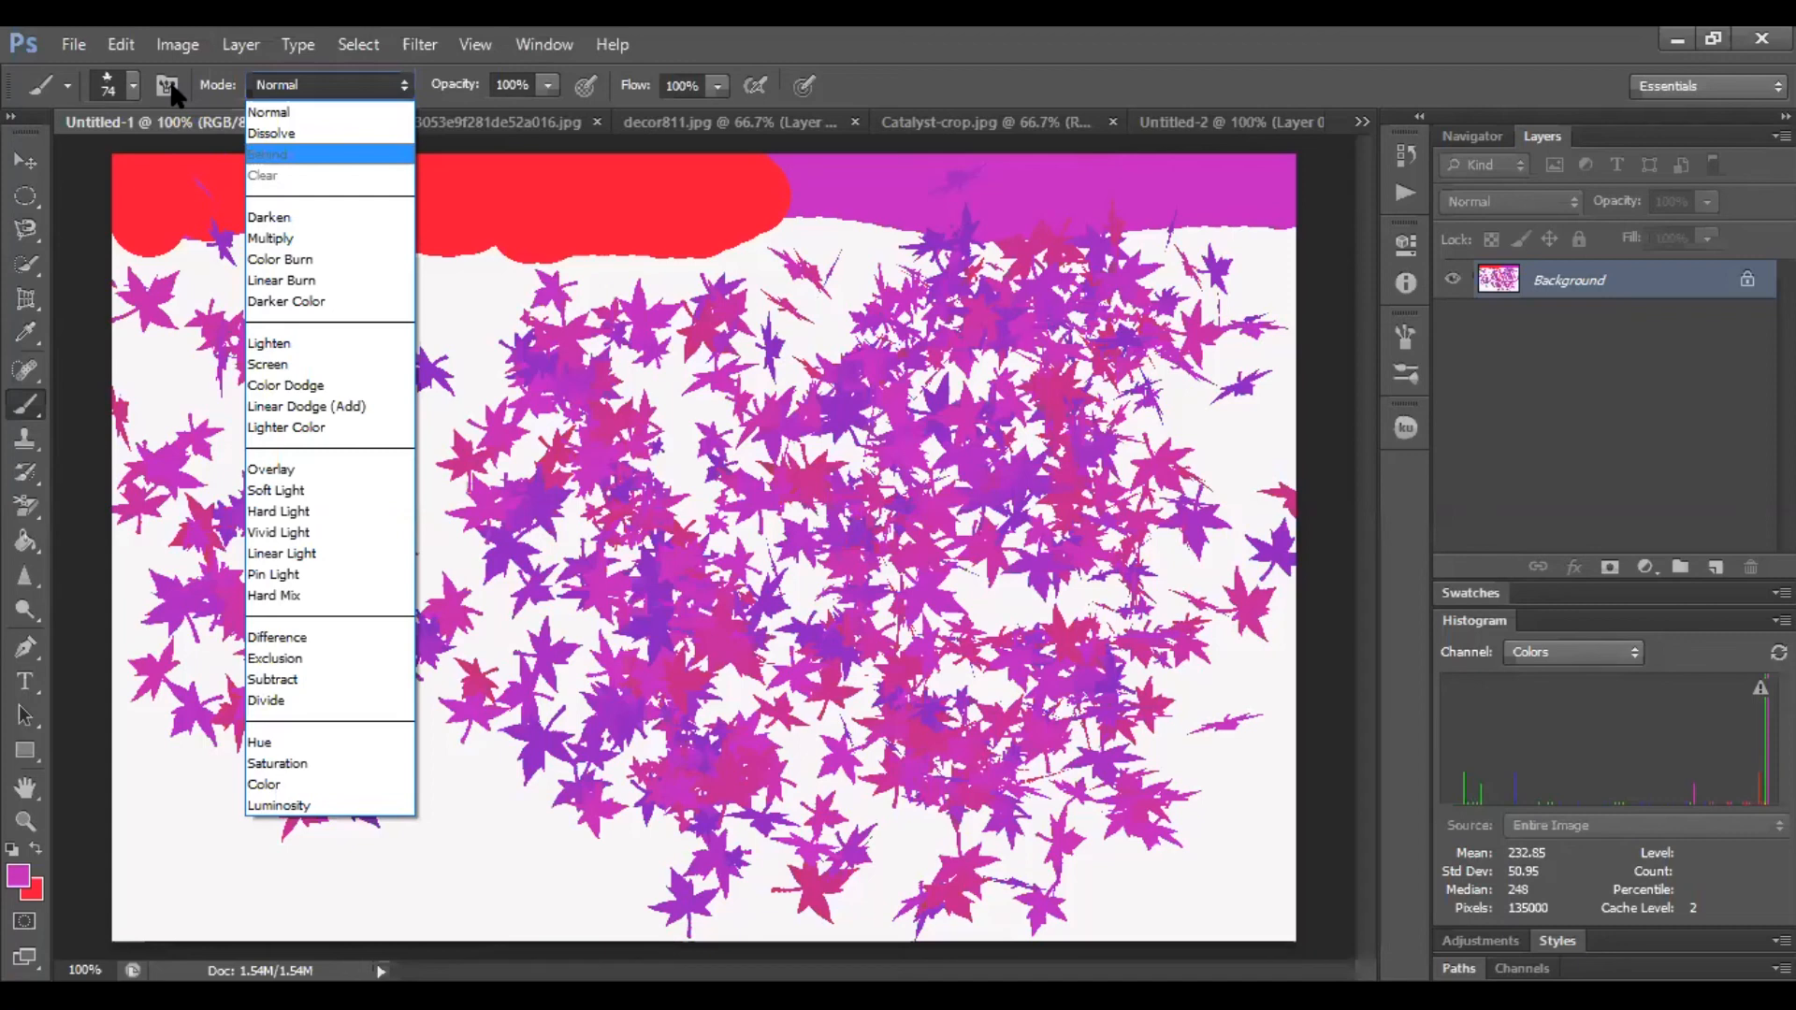
pyautogui.press('Escape')
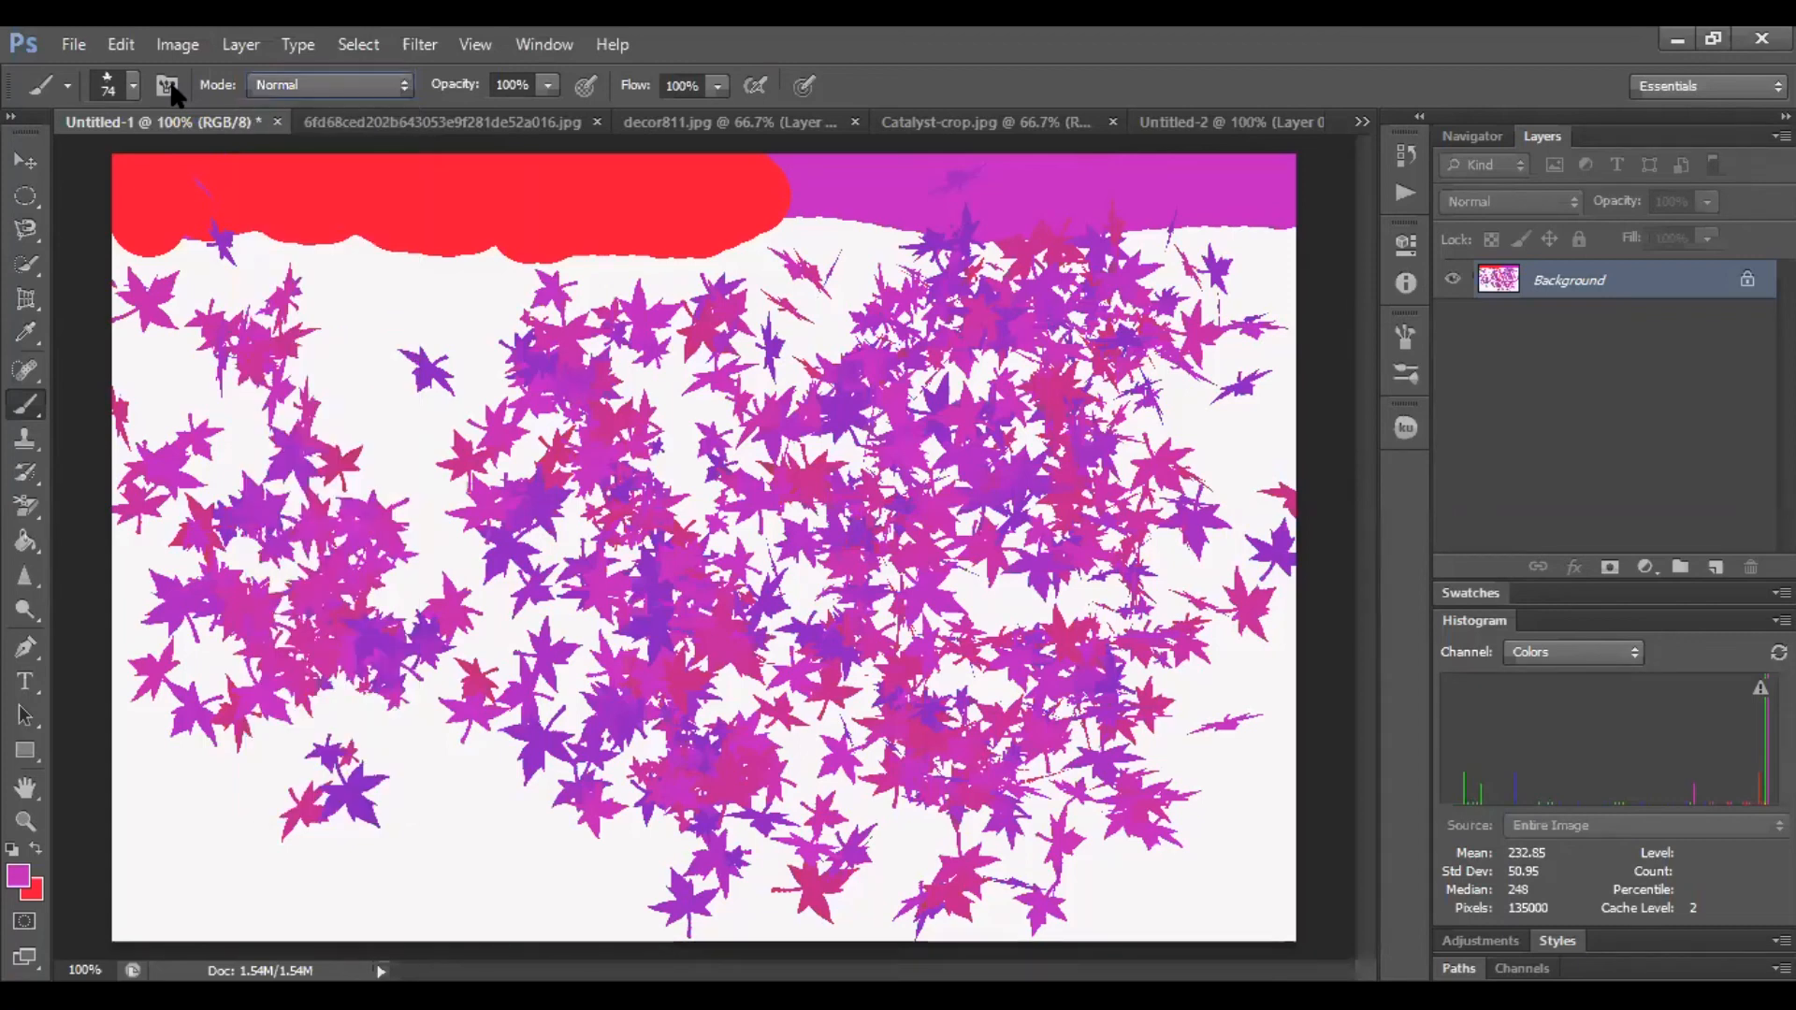